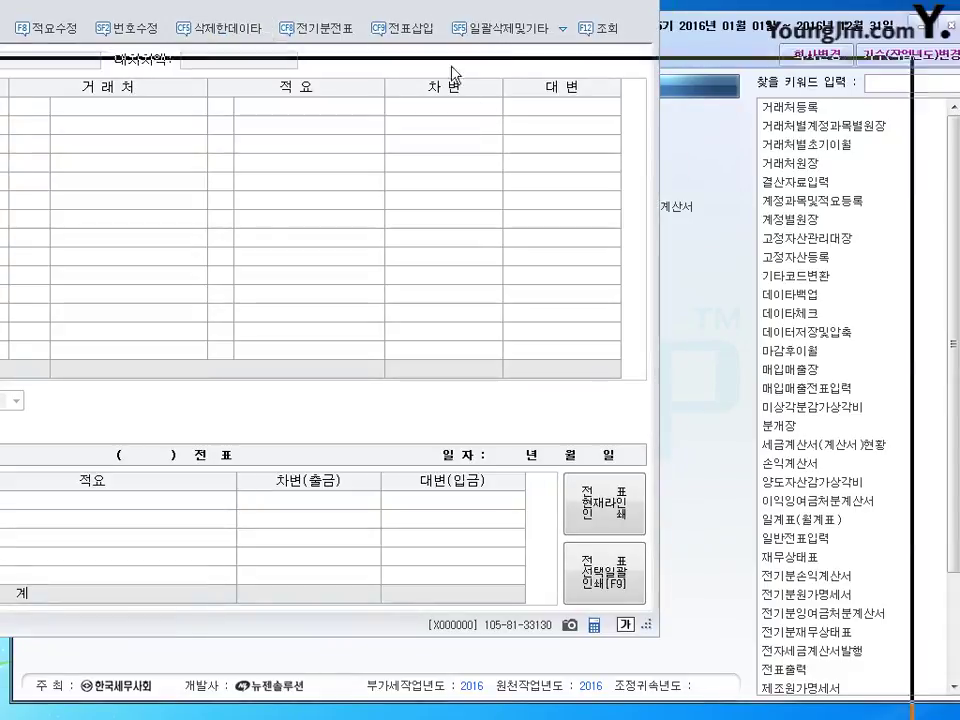
# Step: Maximize the general journal entry window and set the entry date to June 2
pyautogui.doubleClick(508, 21)
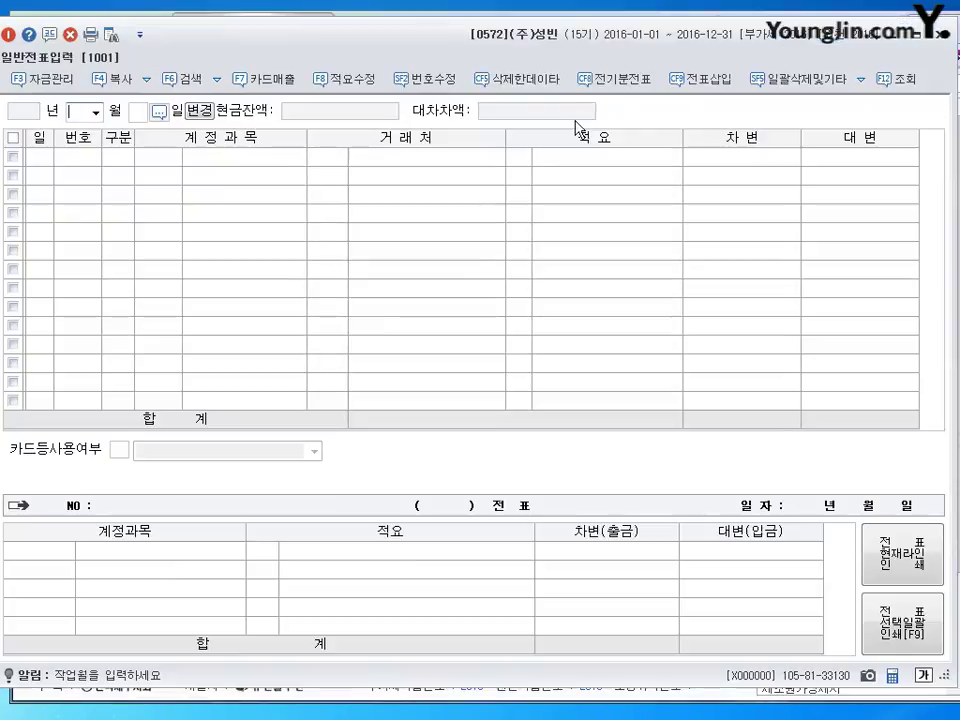
pyautogui.write('12')
pyautogui.press('Return')
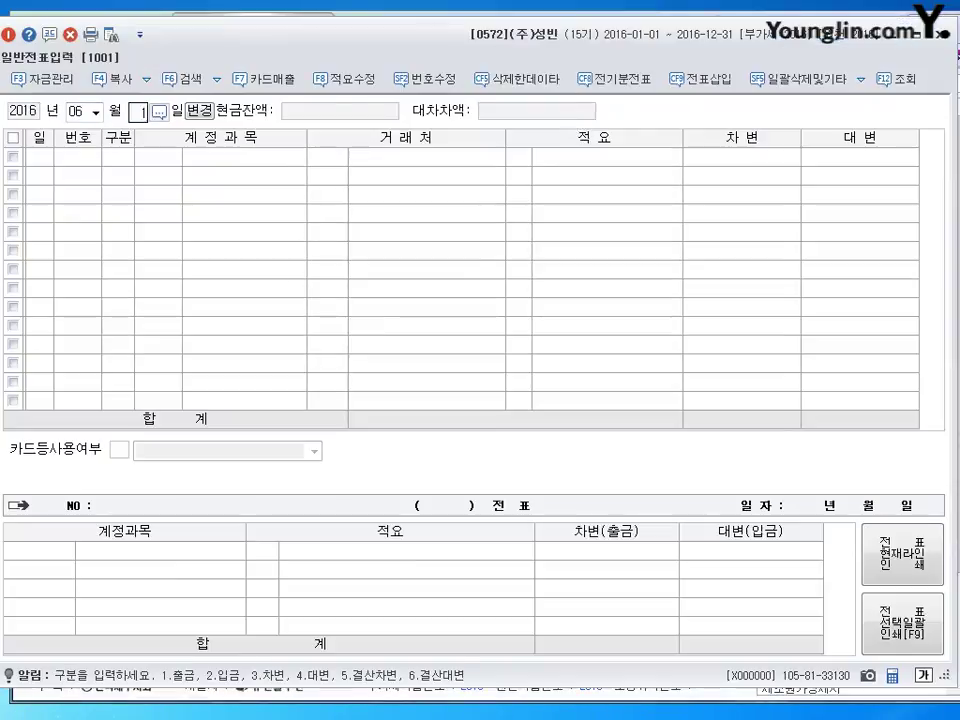
pyautogui.hotkey('shift', 'Tab')
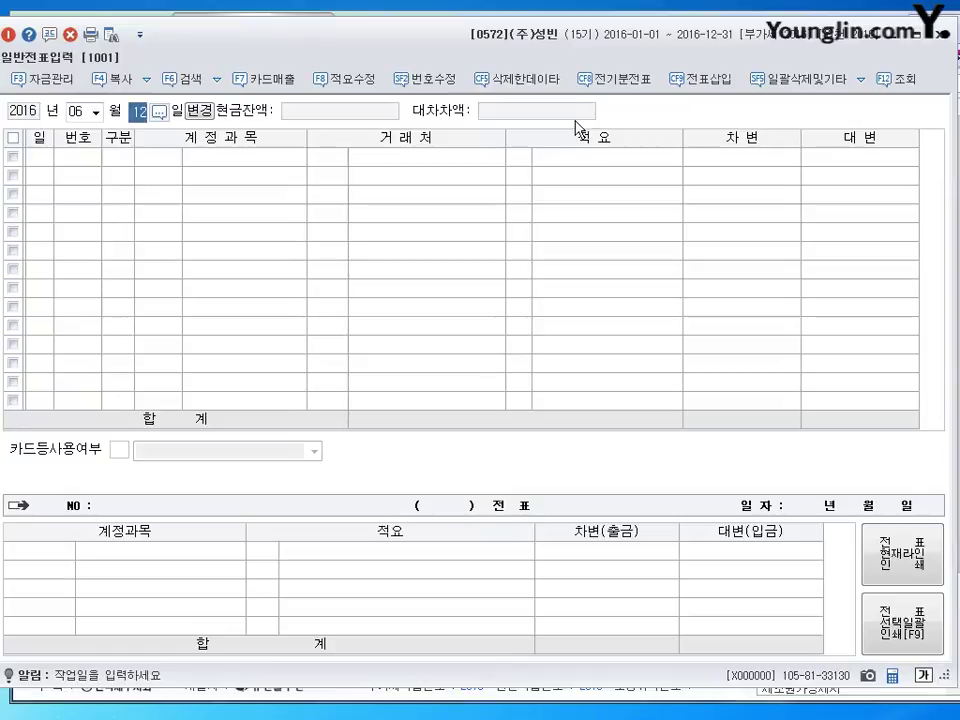
pyautogui.write('2')
pyautogui.press('Return')
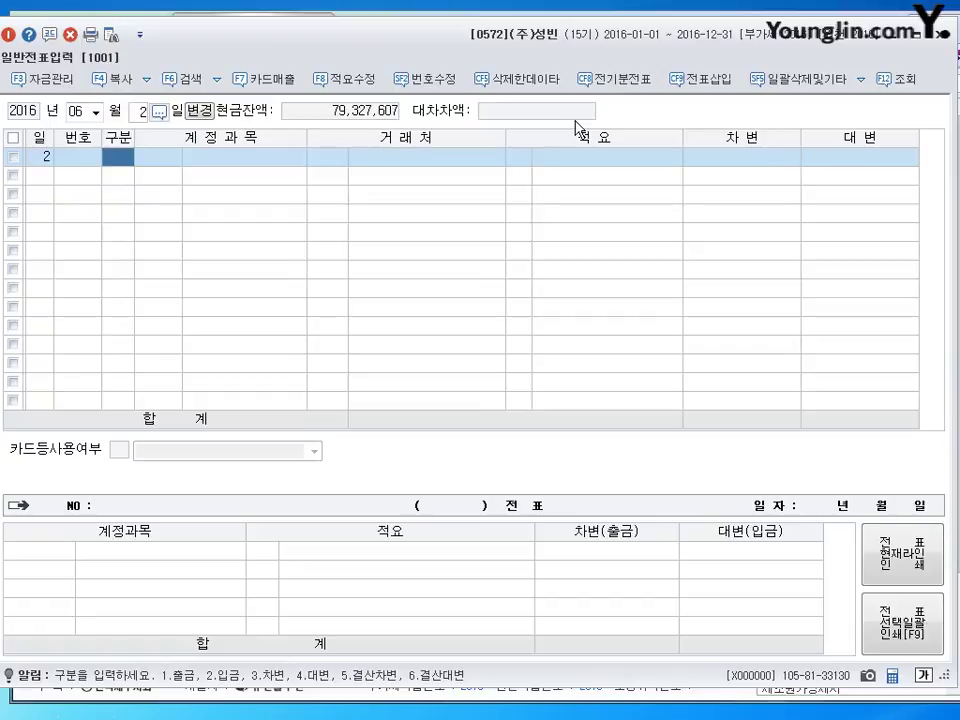
# Step: Enter a debit line of 15,000,000 to 0131 선급금 for partner (주)정우
pyautogui.write('3131')
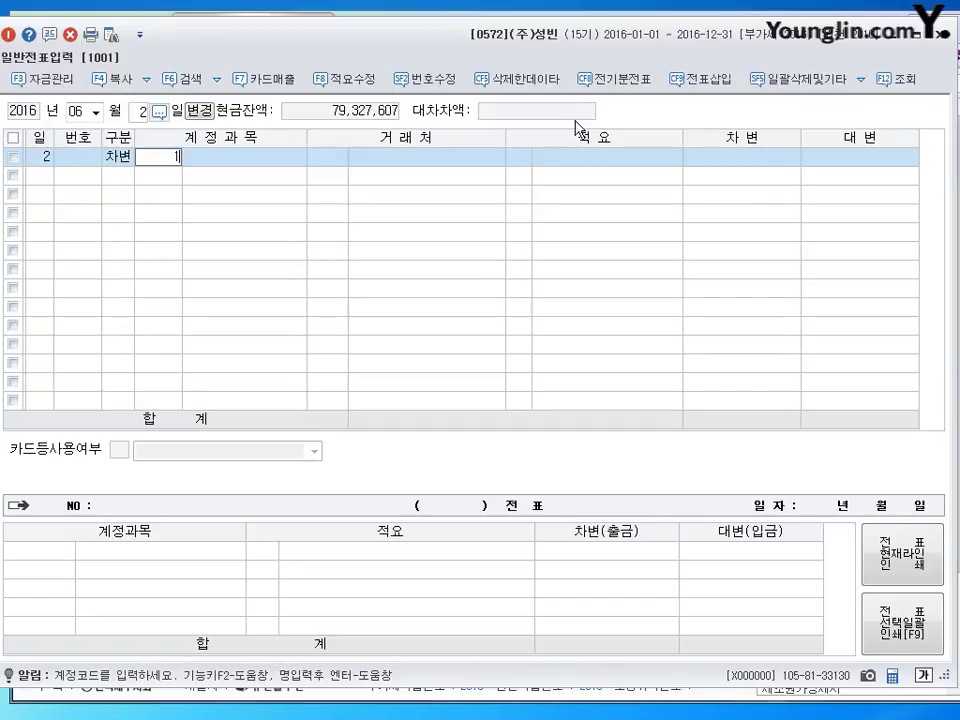
pyautogui.press('Return')
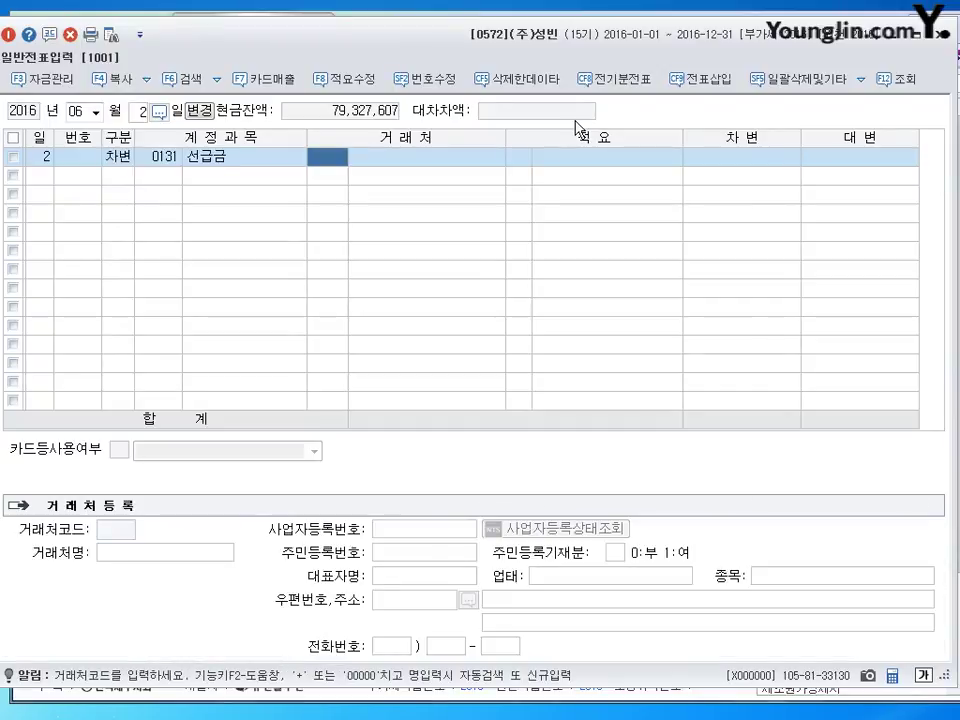
pyautogui.write('정')
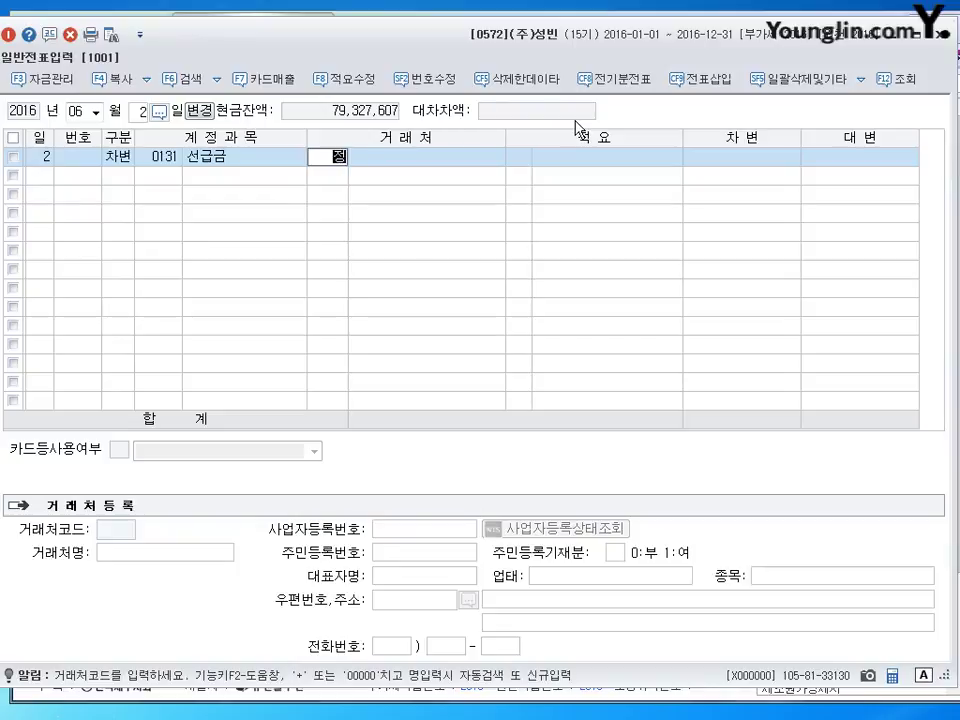
pyautogui.write('우ㅃ')
pyautogui.press('Return')
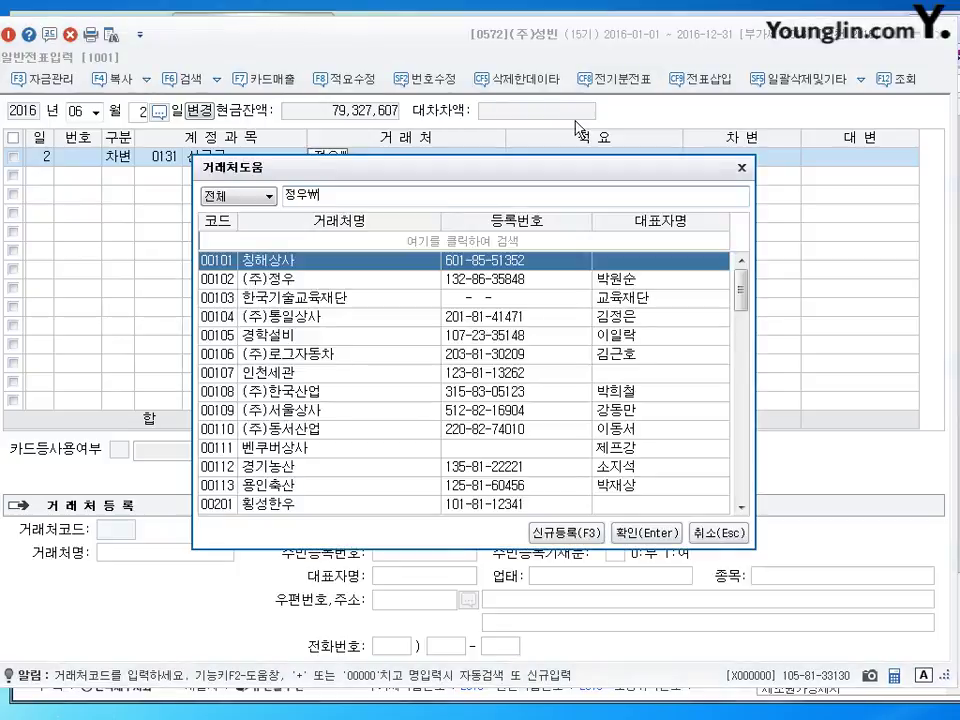
pyautogui.press('Return')
pyautogui.press('Return')
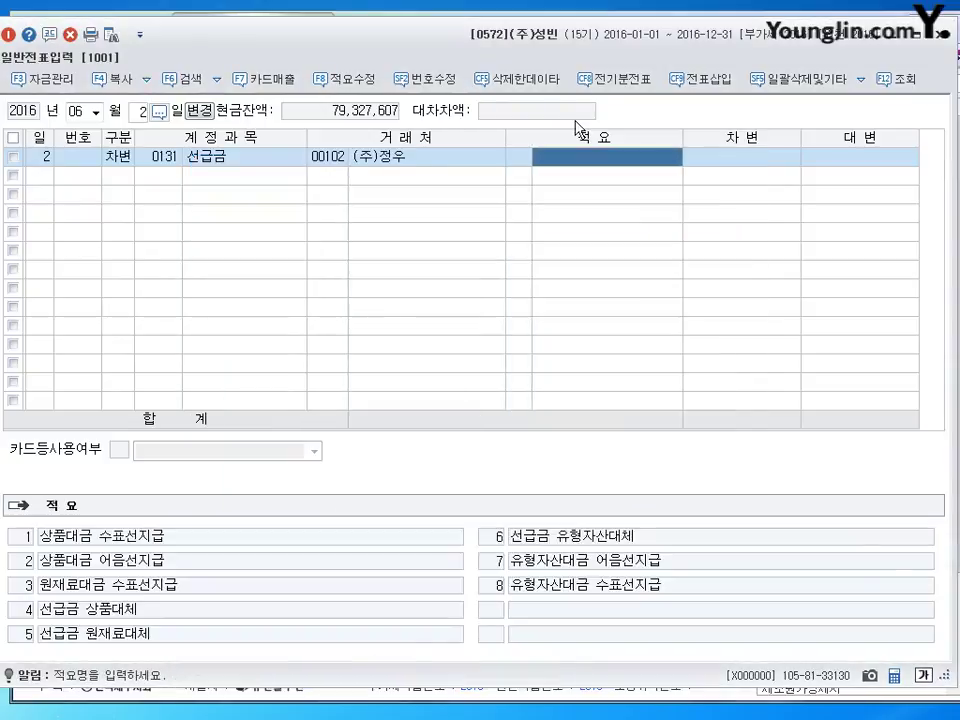
pyautogui.press('Return')
pyautogui.write('15000000')
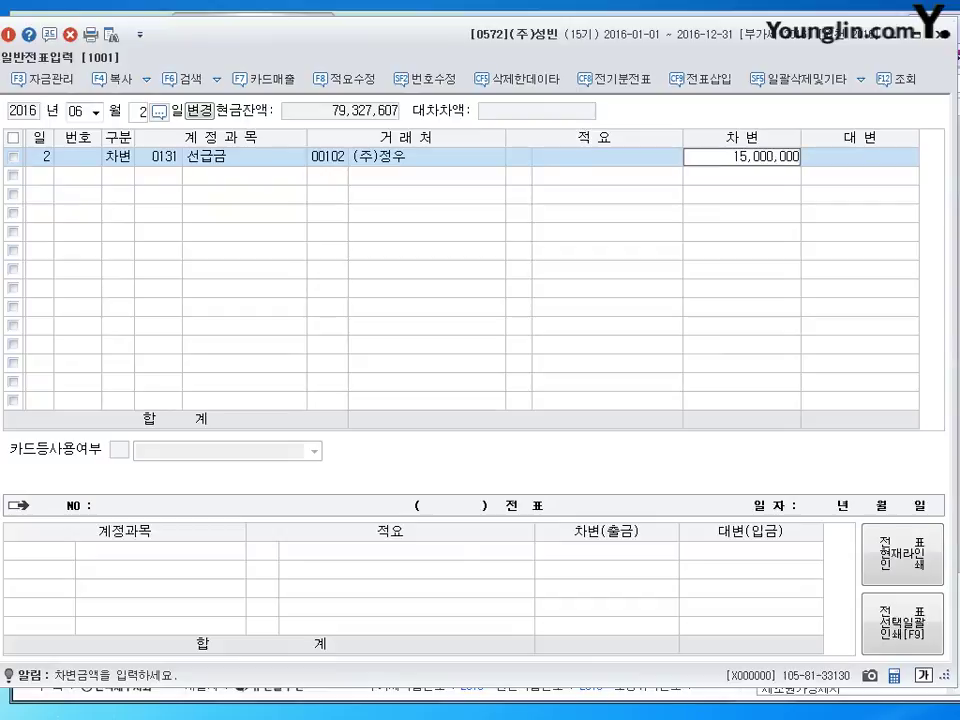
pyautogui.press('Return')
# Step: Credit 0102 당좌예금 for the matching 15,000,000 to balance the voucher
pyautogui.write('4')
pyautogui.press('Return')
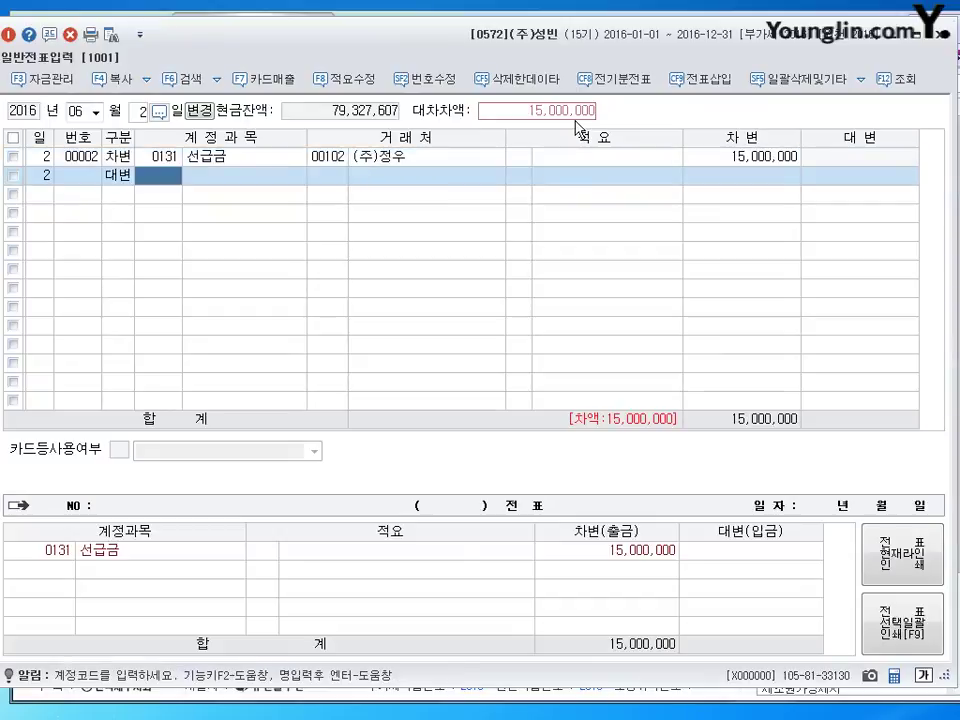
pyautogui.write('102')
pyautogui.press('Return')
pyautogui.press('Return')
pyautogui.press('Return')
pyautogui.press('Return')
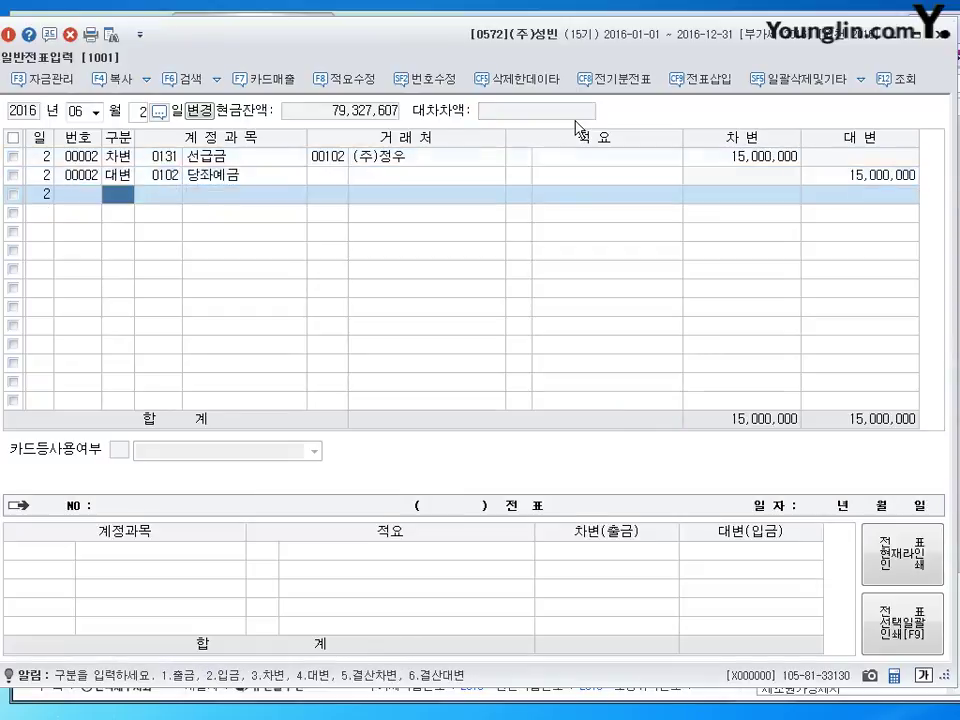
pyautogui.press('Up')
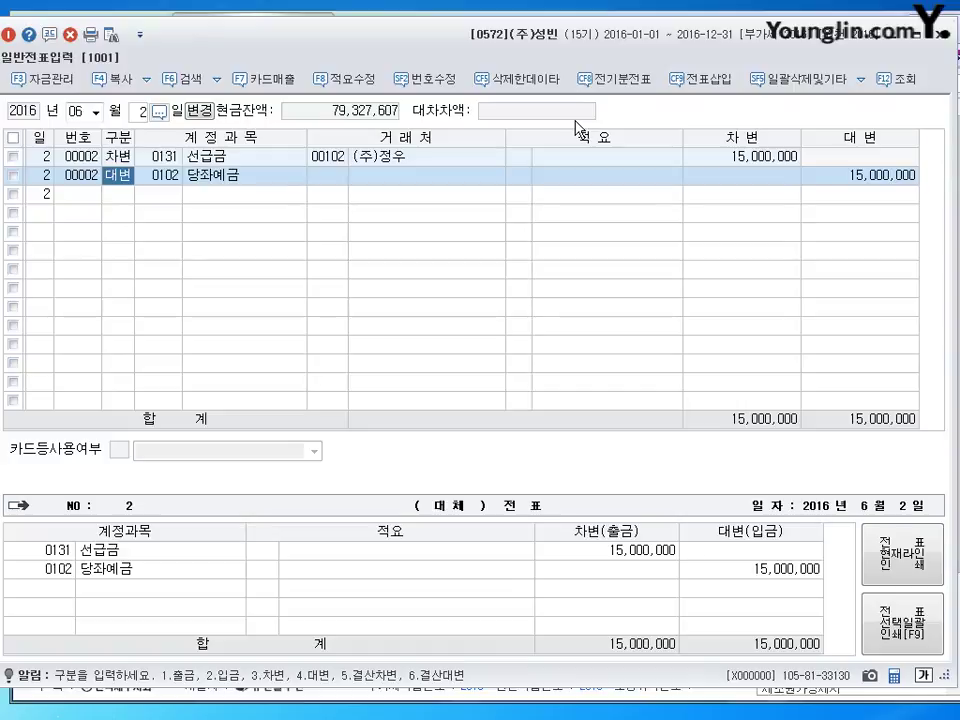
pyautogui.press('Down')
pyautogui.press('Escape')
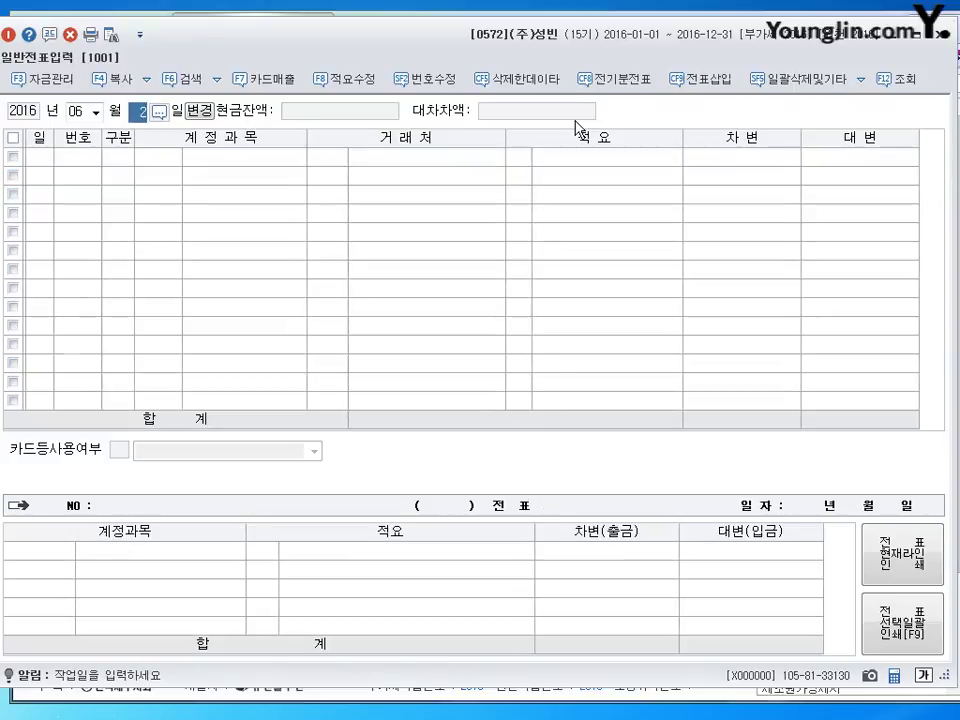
# Step: Load the June 15 entries, then close the general journal entry screen
pyautogui.write('15')
pyautogui.press('Return')
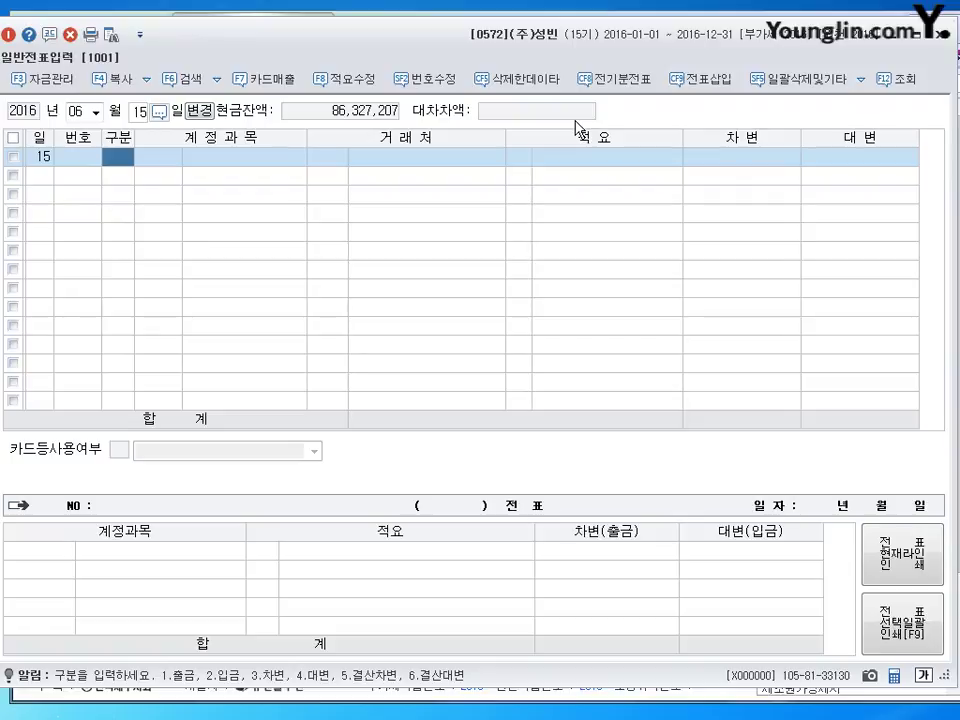
pyautogui.press('Escape')
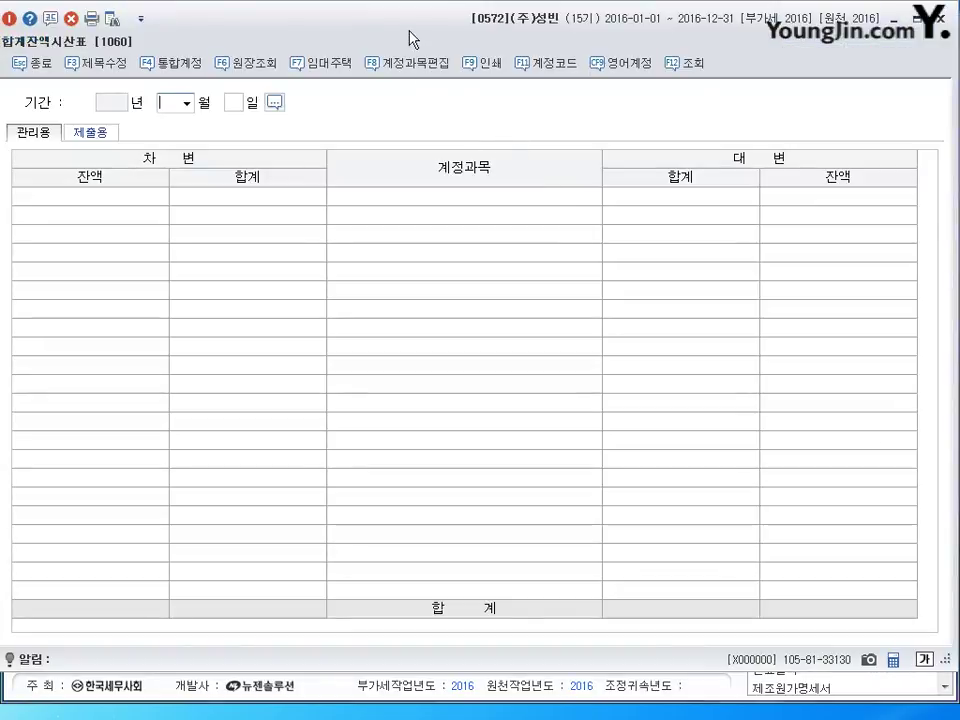
# Step: Review the 단기대여금 balance in the trial balance through 06-15, then reopen 일반전표입력
pyautogui.write('06')
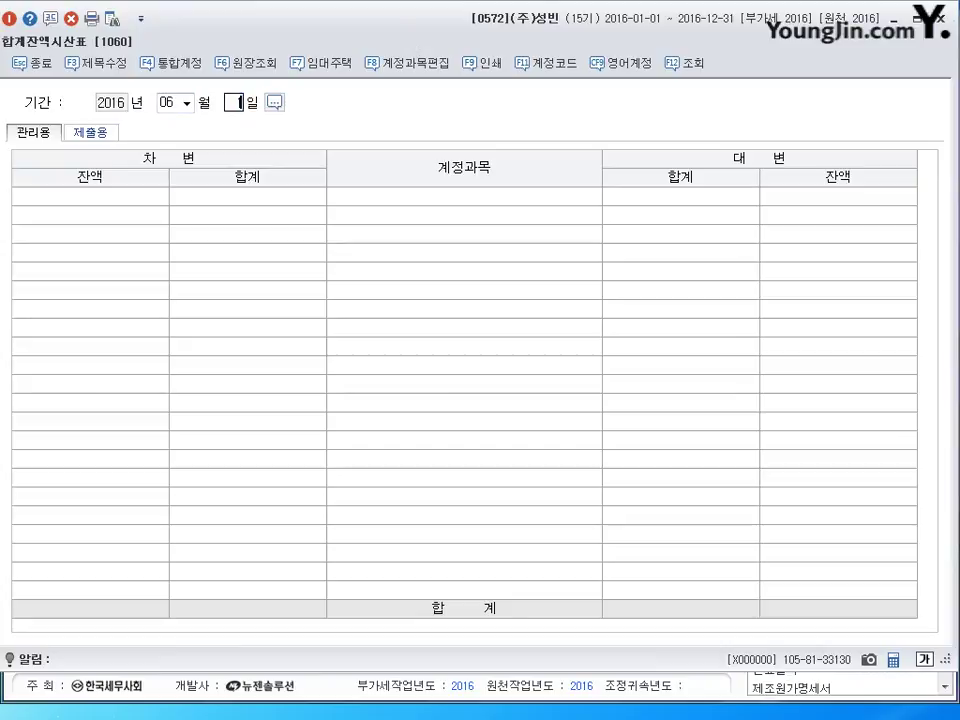
pyautogui.write('15')
pyautogui.press('Down')
pyautogui.press('Down')
pyautogui.press('Down')
pyautogui.press('Down')
pyautogui.press('Down')
pyautogui.press('Down')
pyautogui.press('Down')
pyautogui.press('Down')
pyautogui.press('Down')
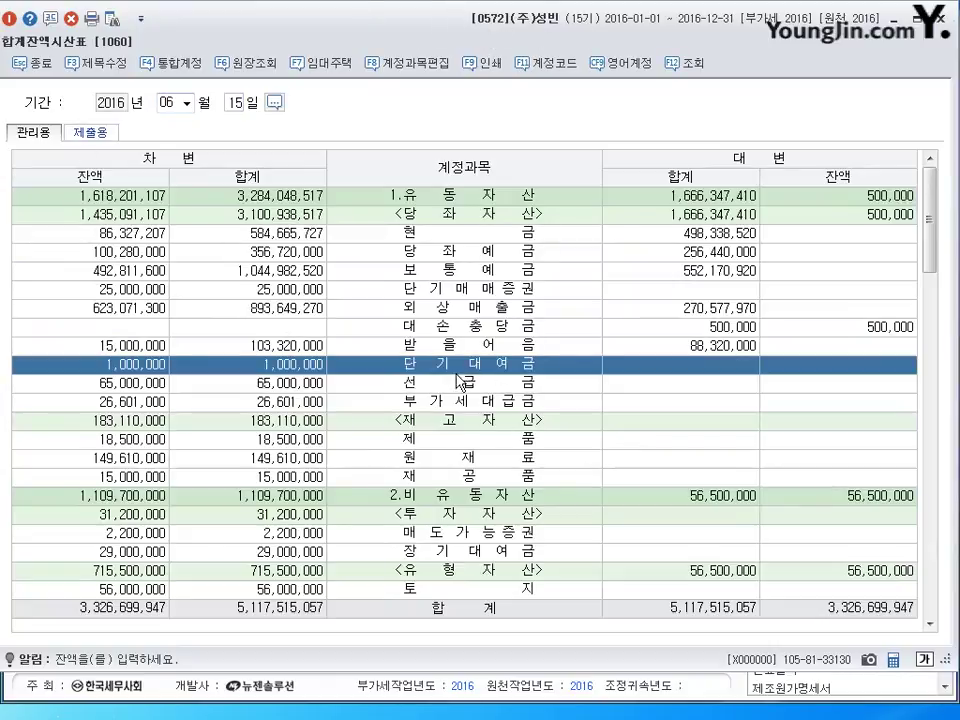
pyautogui.click(945, 17)
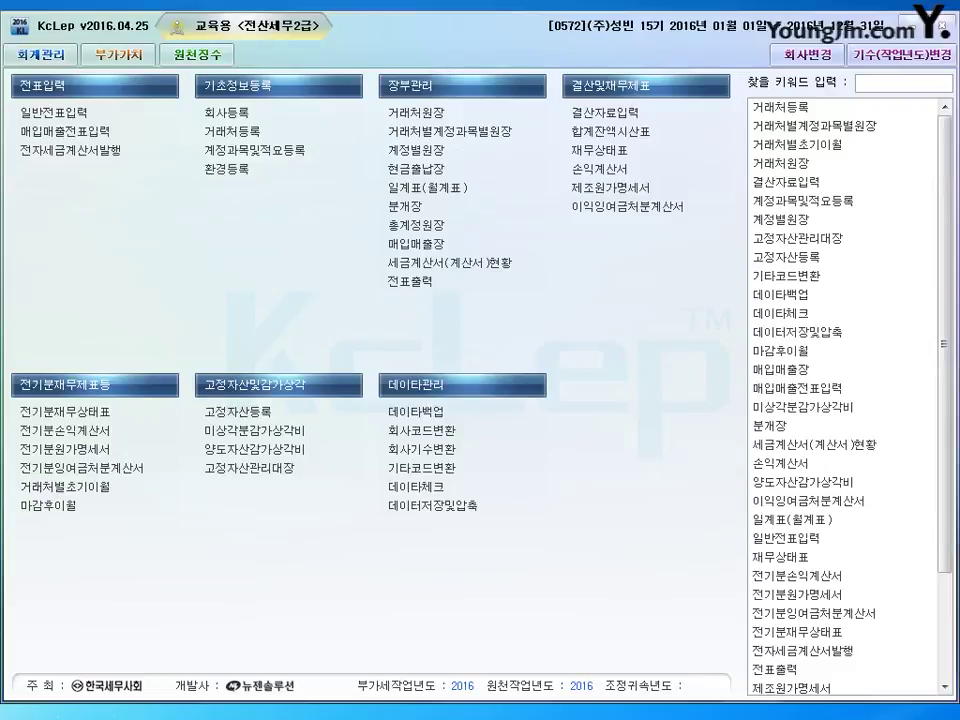
pyautogui.click(53, 112)
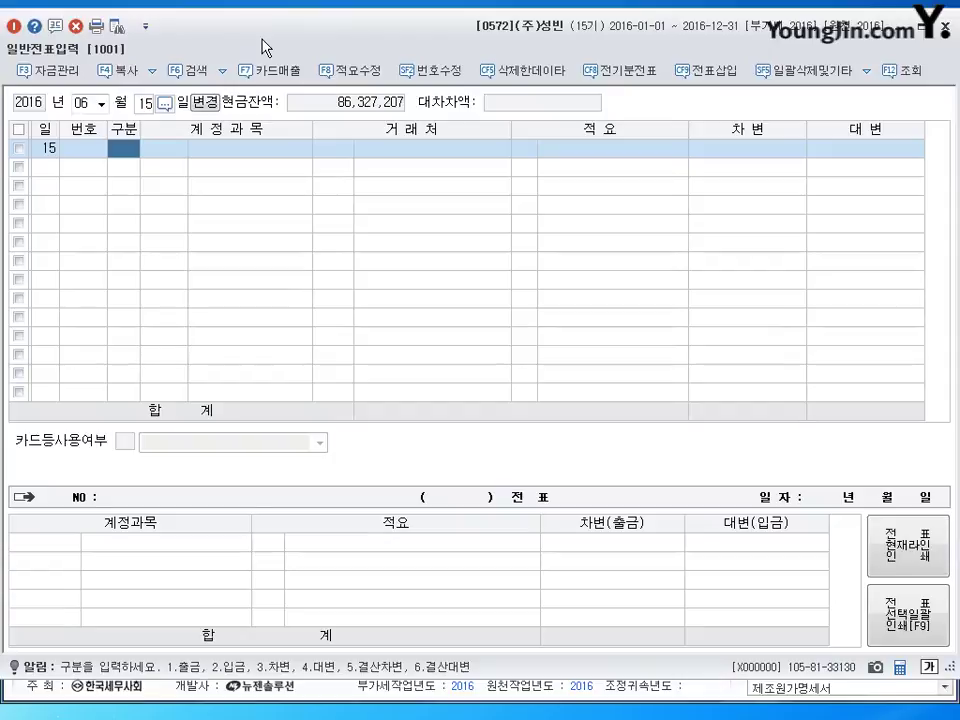
# Step: Enter a 1,000,000 debit to 0954 기타의대손상각비 on June 15
pyautogui.write('3')
pyautogui.press('Return')
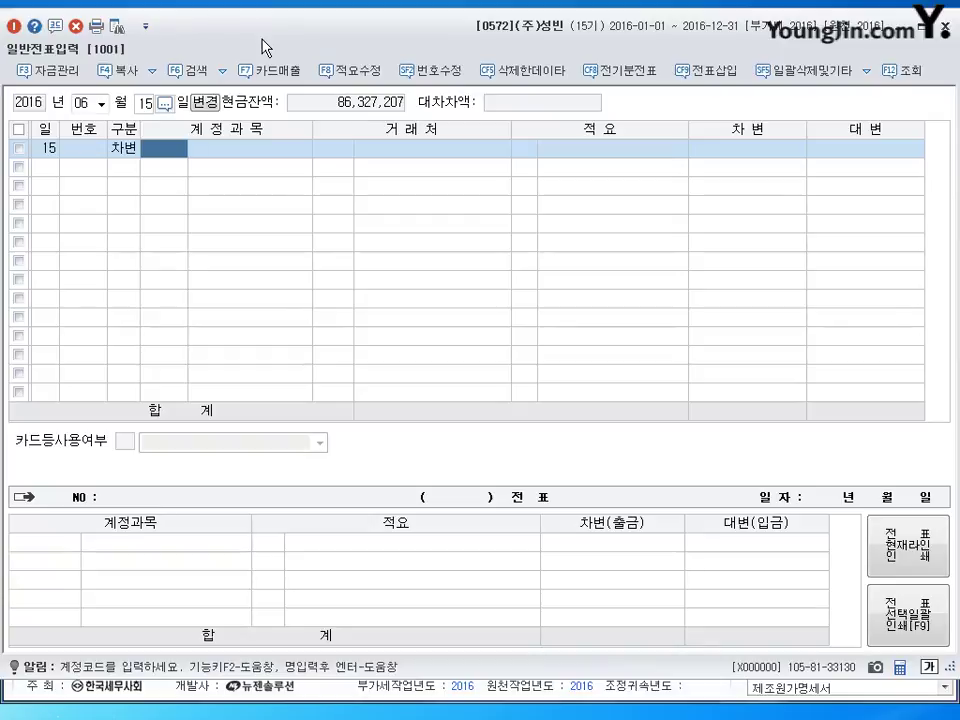
pyautogui.write('954')
pyautogui.press('Return')
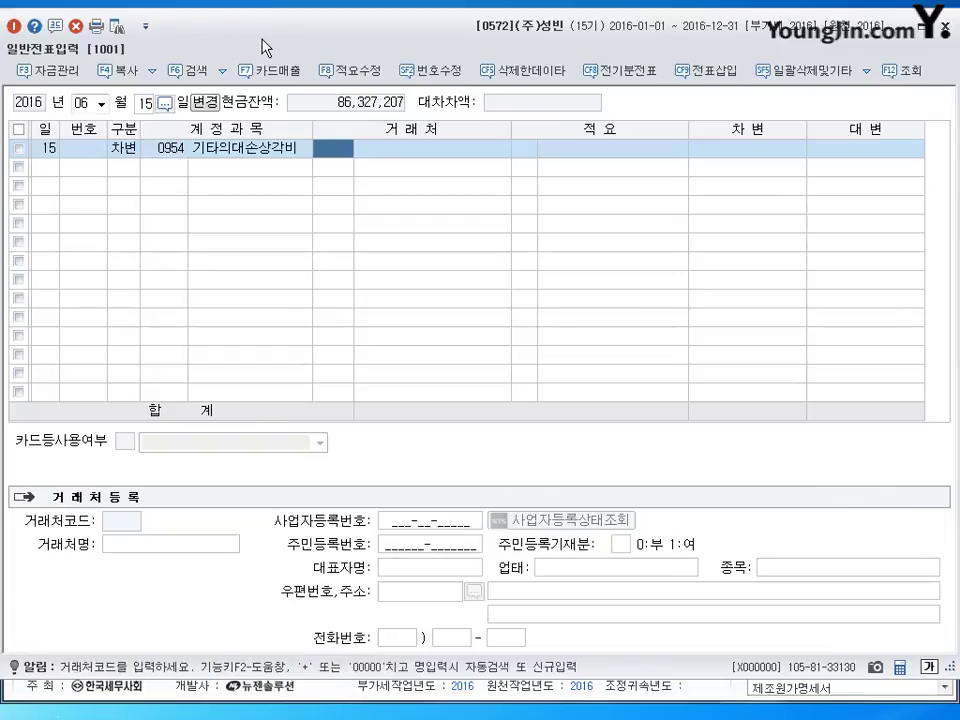
pyautogui.press('Return')
pyautogui.press('Return')
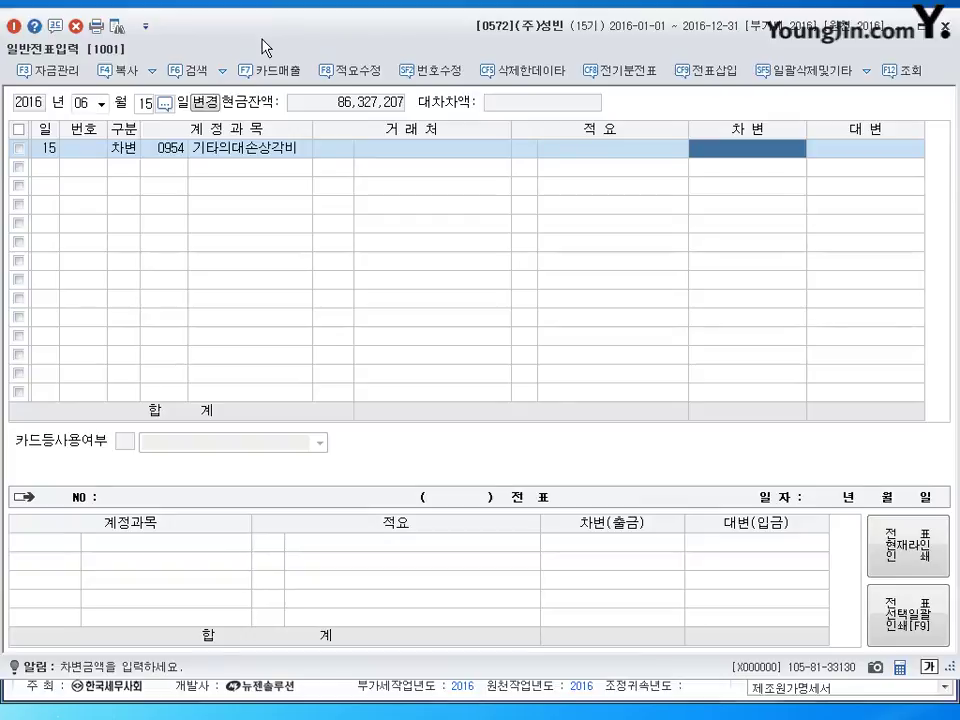
pyautogui.write('1000000')
pyautogui.press('Return')
# Step: Credit 0114 단기대여금 1,000,000 for partner (주)서울상사 to balance the voucher
pyautogui.write('4')
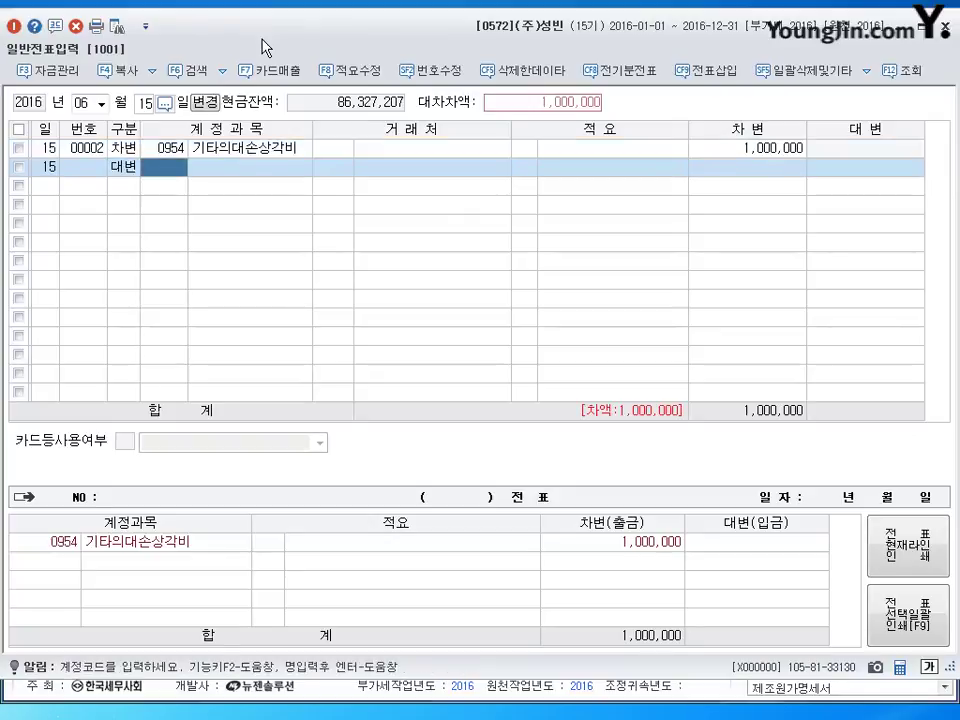
pyautogui.write('0114')
pyautogui.press('Return')
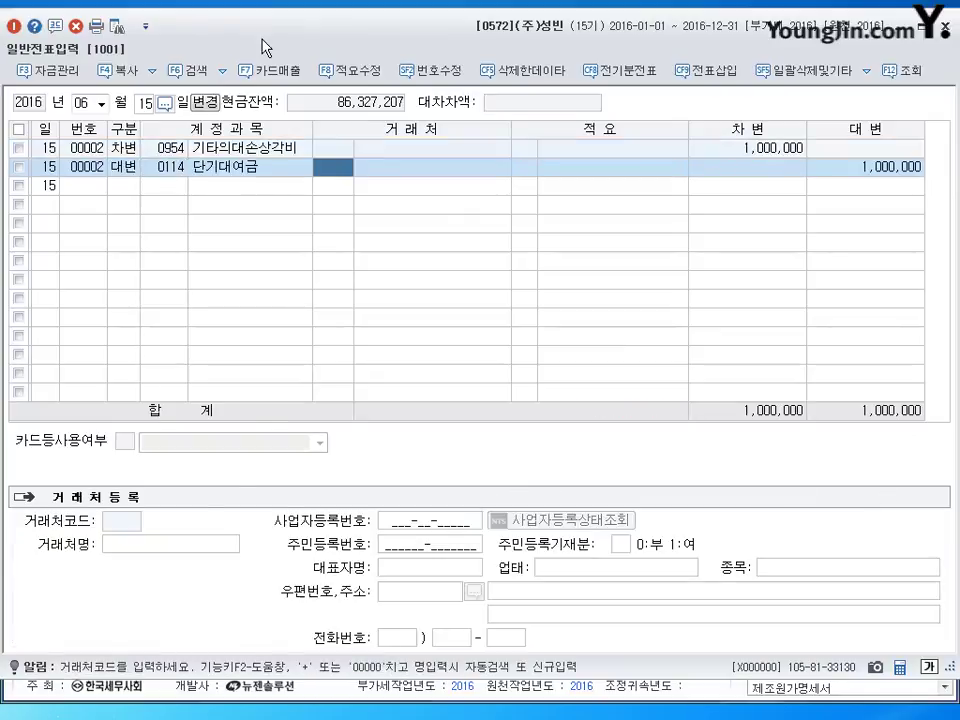
pyautogui.write('서울')
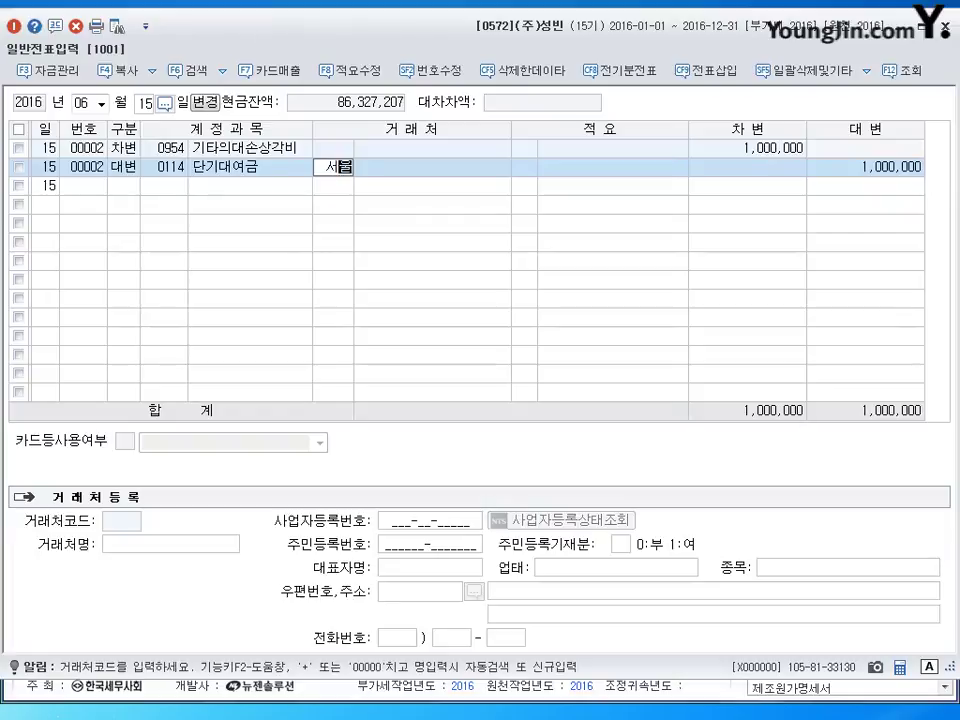
pyautogui.press('Return')
pyautogui.press('Return')
pyautogui.press('Return')
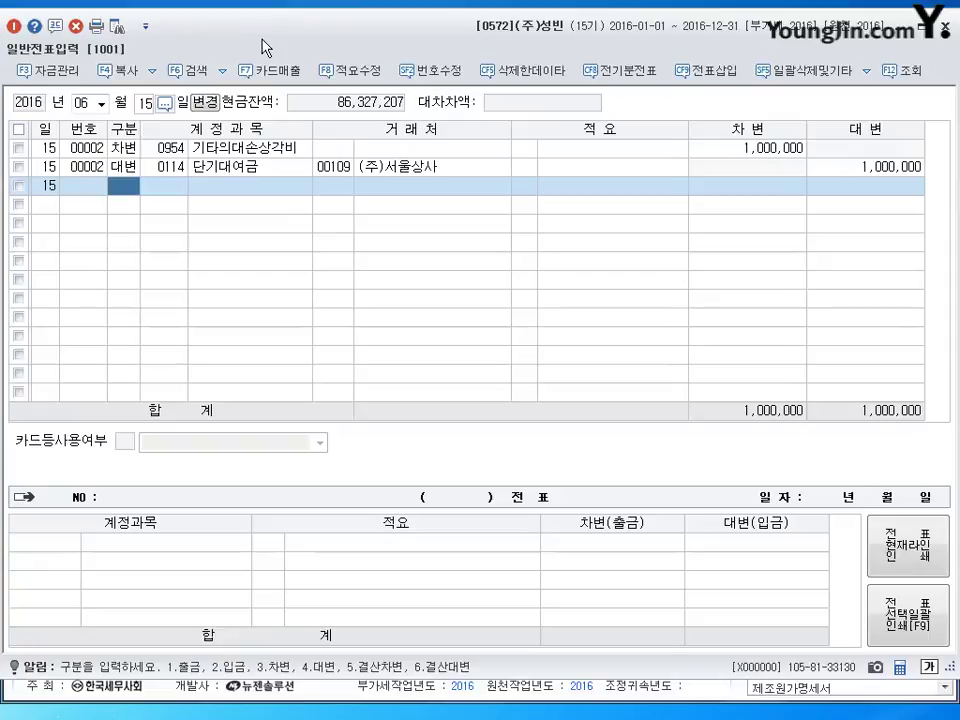
pyautogui.hotkey('shift', 'Tab')
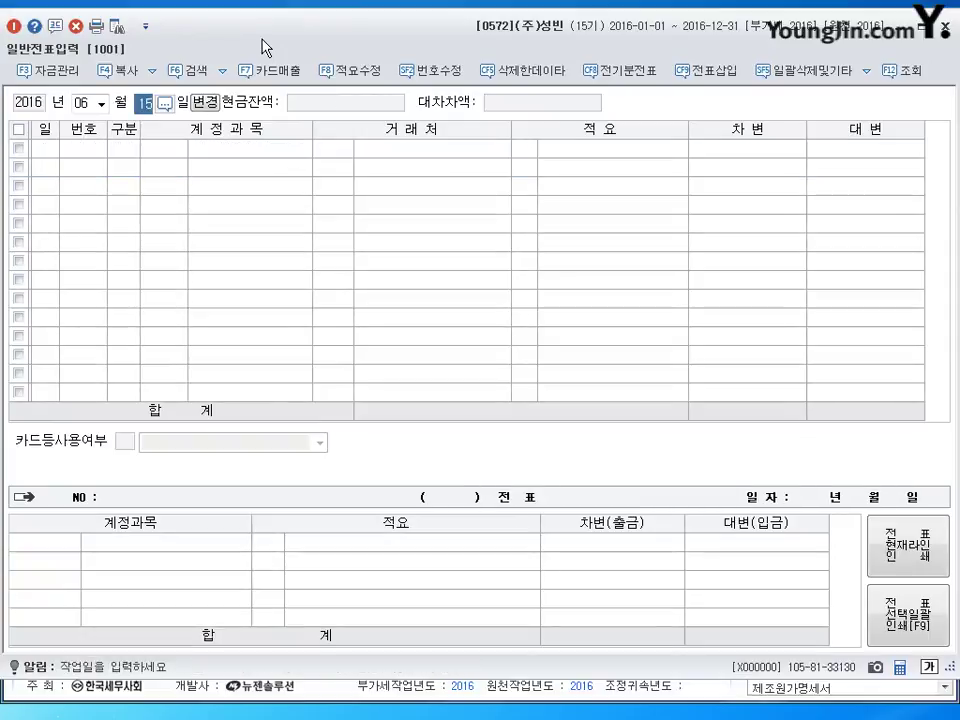
# Step: Set the date to June 30 and debit 0817 세금과공과 500,000
pyautogui.write('30')
pyautogui.press('Return')
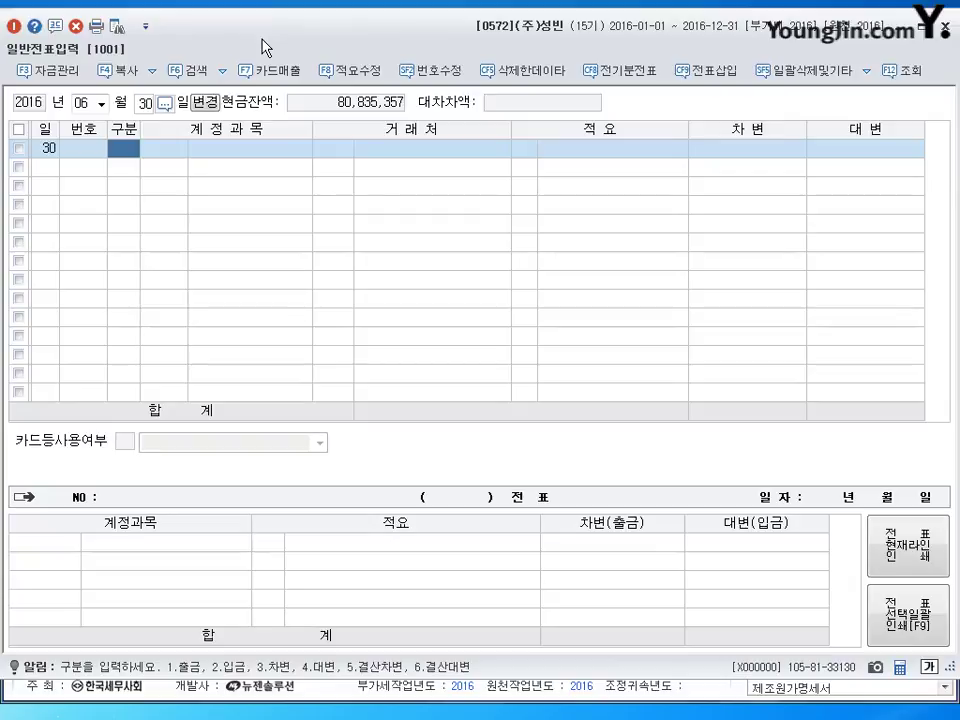
pyautogui.write('3')
pyautogui.press('Return')
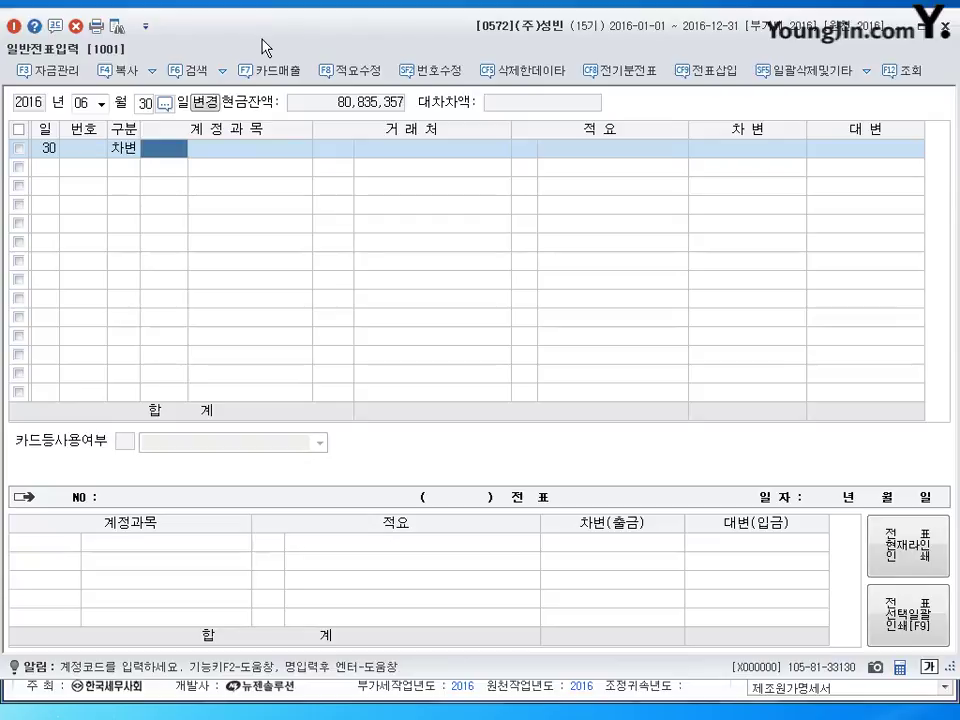
pyautogui.write('0817')
pyautogui.press('Return')
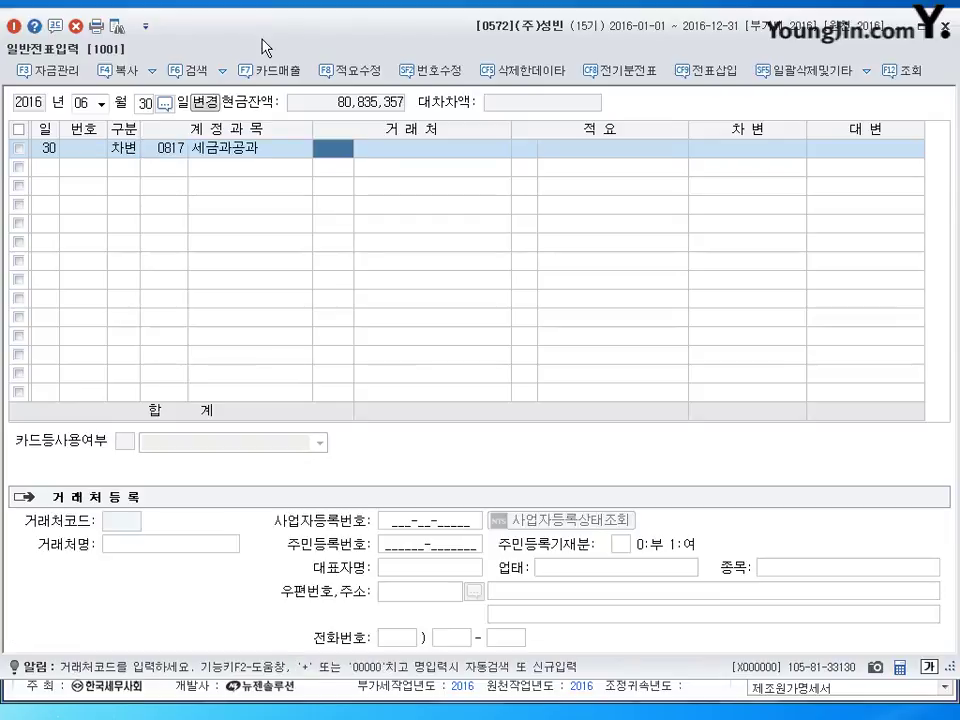
pyautogui.press('Return')
pyautogui.press('Return')
pyautogui.write('5000000')
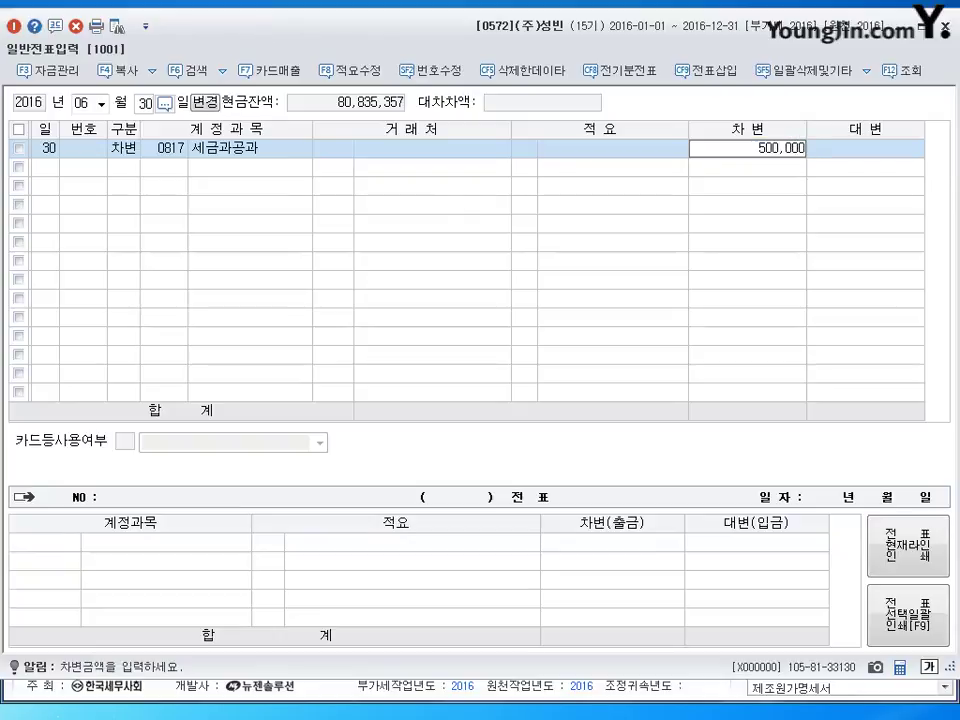
pyautogui.press('Return')
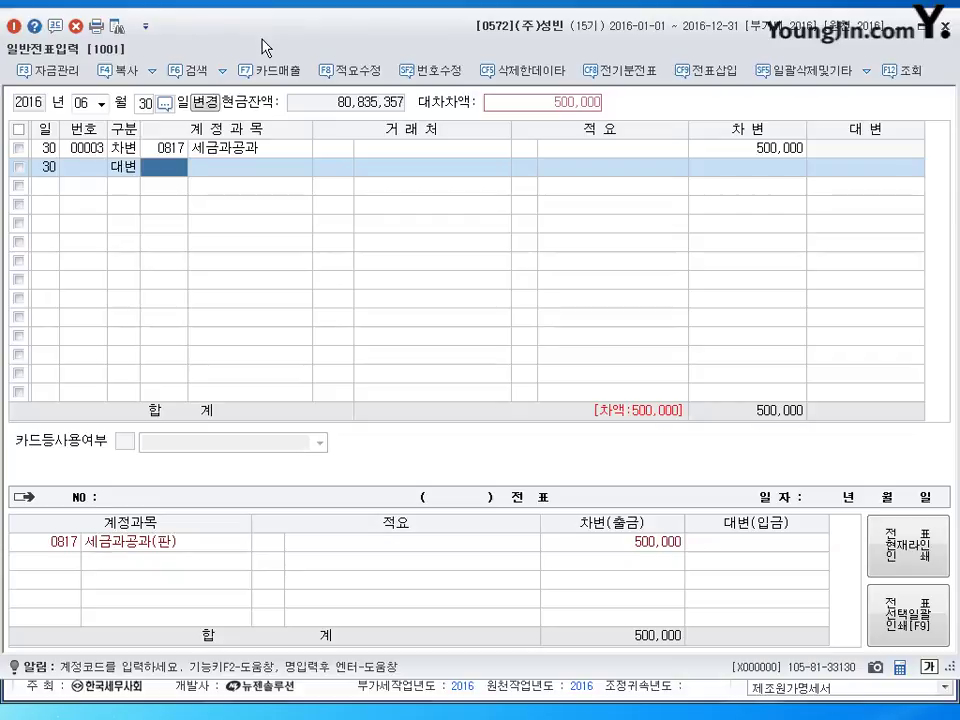
# Step: Credit 0255 부가세예수금 500,000 to balance the June 30 voucher
pyautogui.write('255')
pyautogui.press('Return')
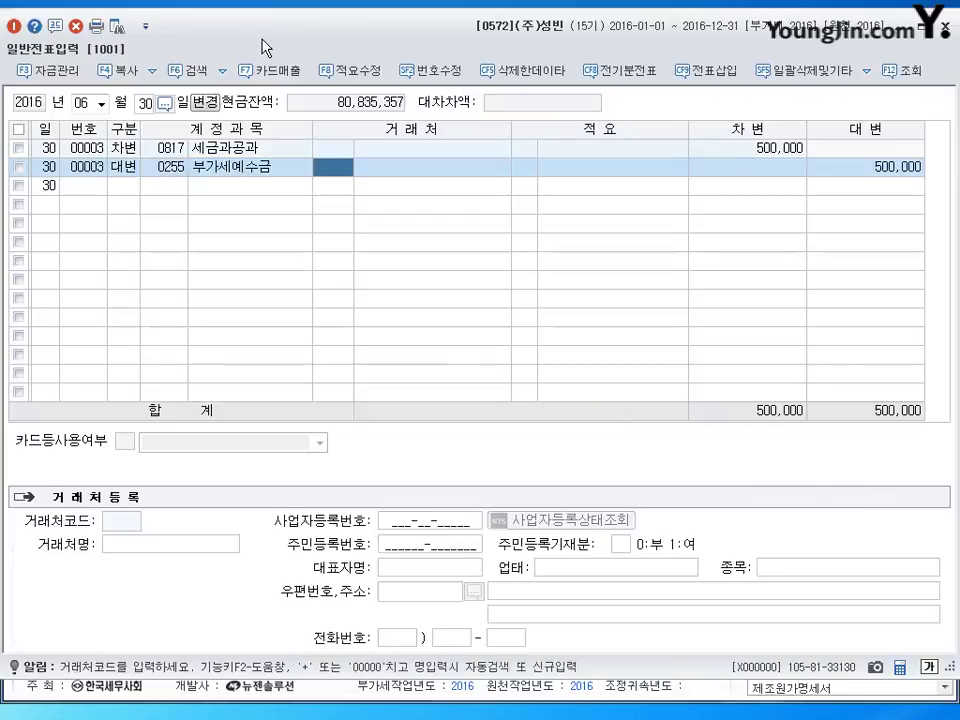
pyautogui.press('Return')
pyautogui.press('Return')
pyautogui.press('Return')
pyautogui.press('Up')
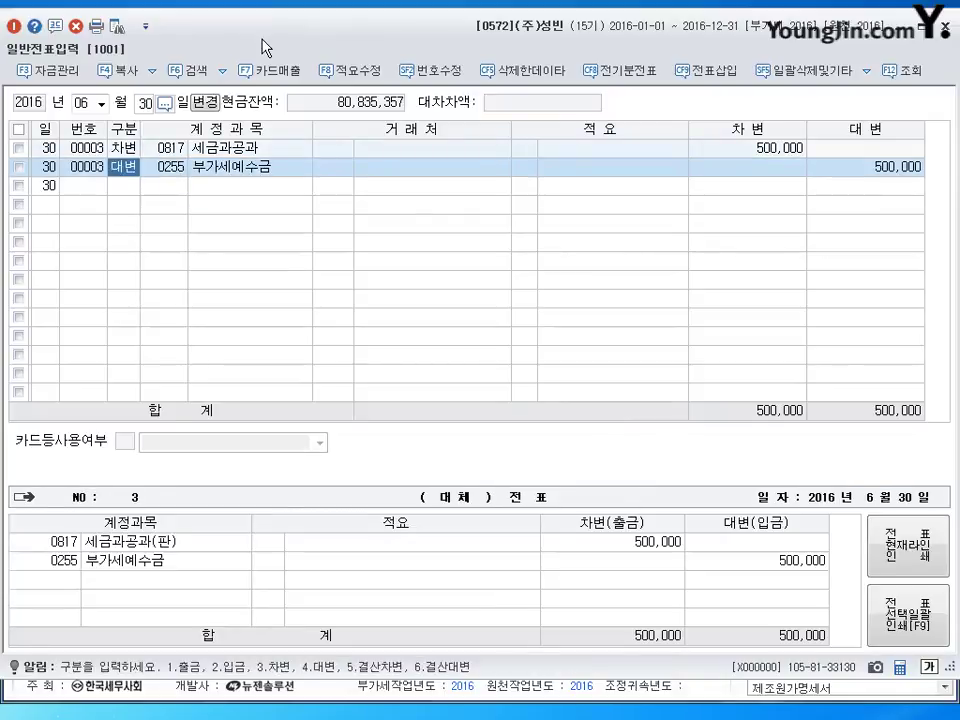
pyautogui.press('Down')
pyautogui.hotkey('shift', 'Tab')
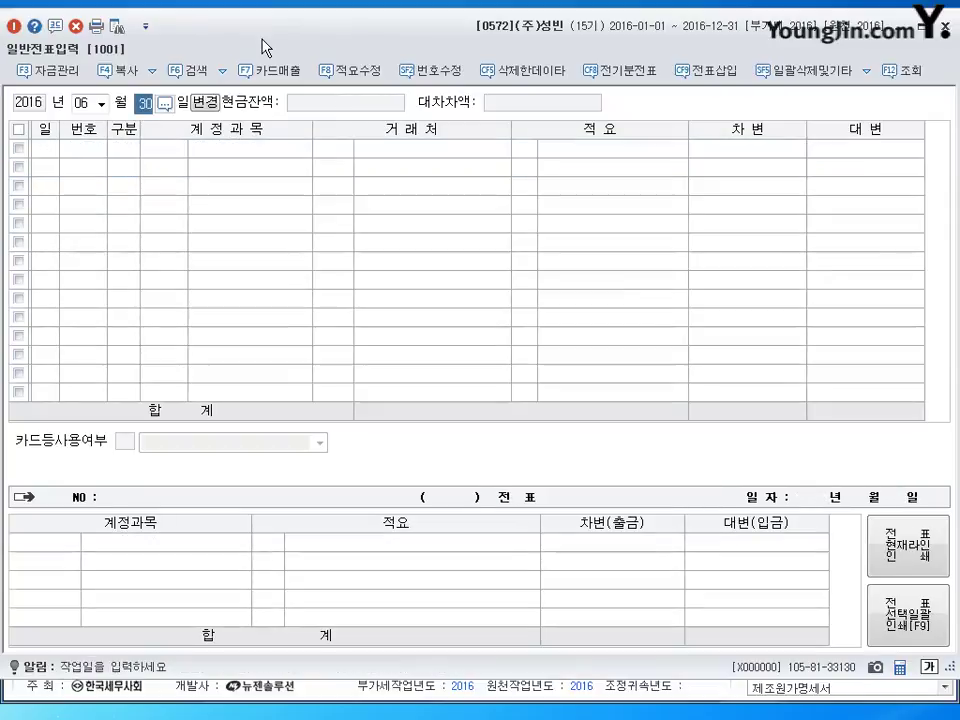
# Step: Set the date to July 3 and debit 0331 자본금 10,000,000
pyautogui.hotkey('shift', 'Tab')
pyautogui.write('073')
pyautogui.press('Return')
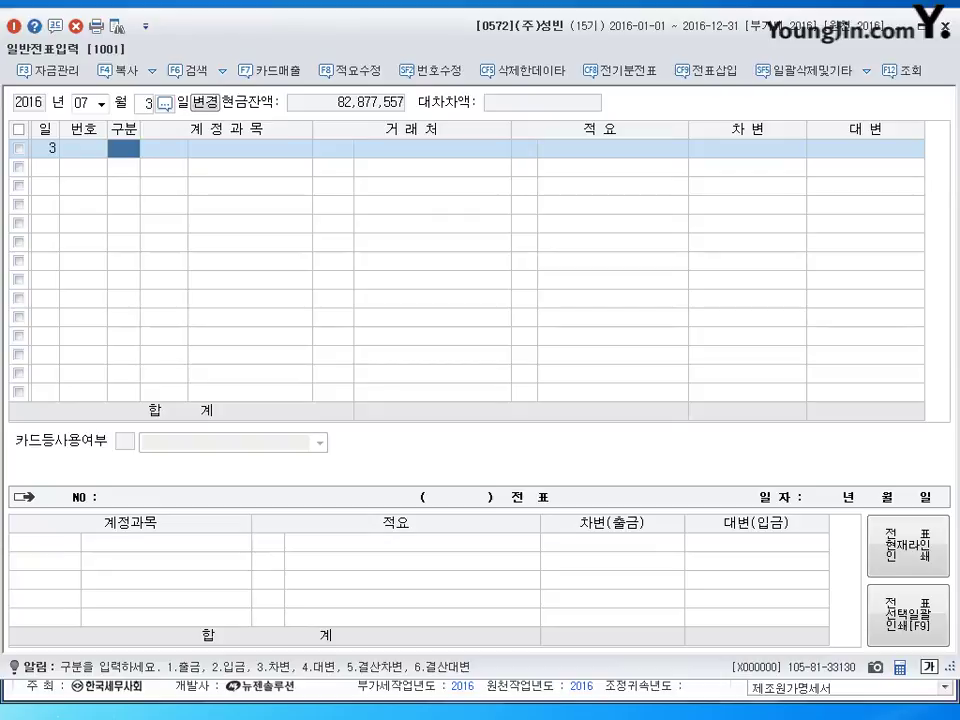
pyautogui.write('3')
pyautogui.press('Return')
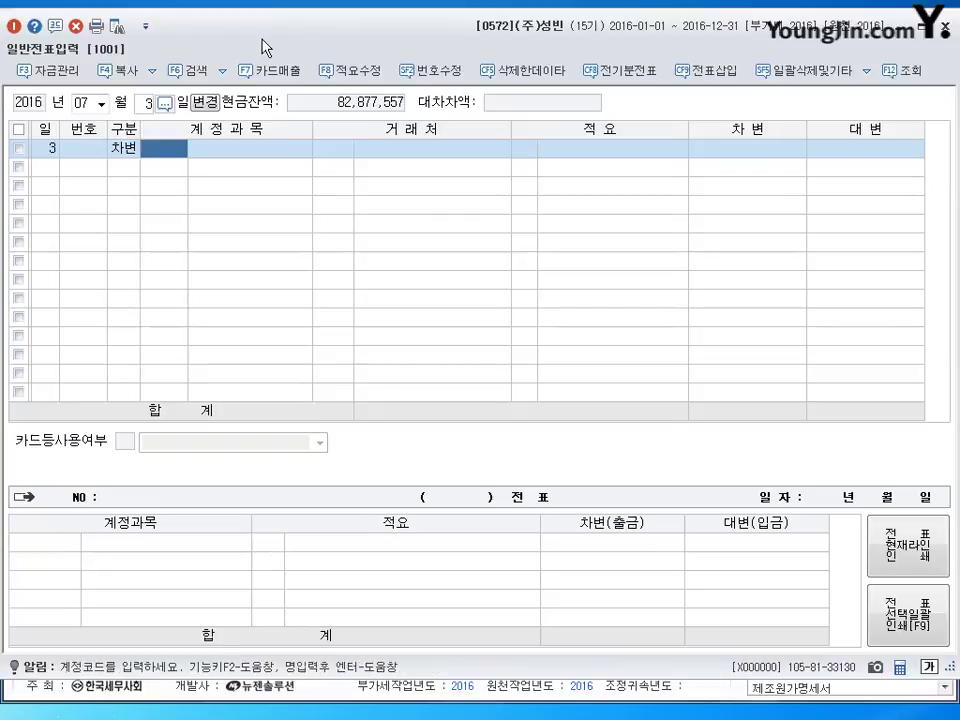
pyautogui.write('331')
pyautogui.press('Return')
pyautogui.press('Return')
pyautogui.press('Return')
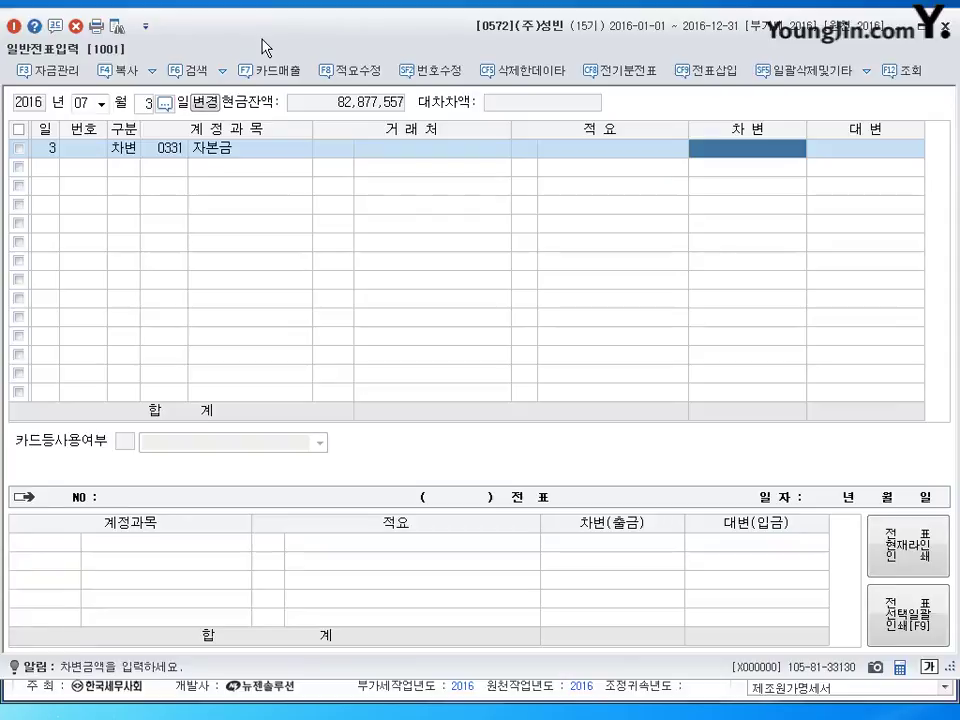
pyautogui.write('10000000')
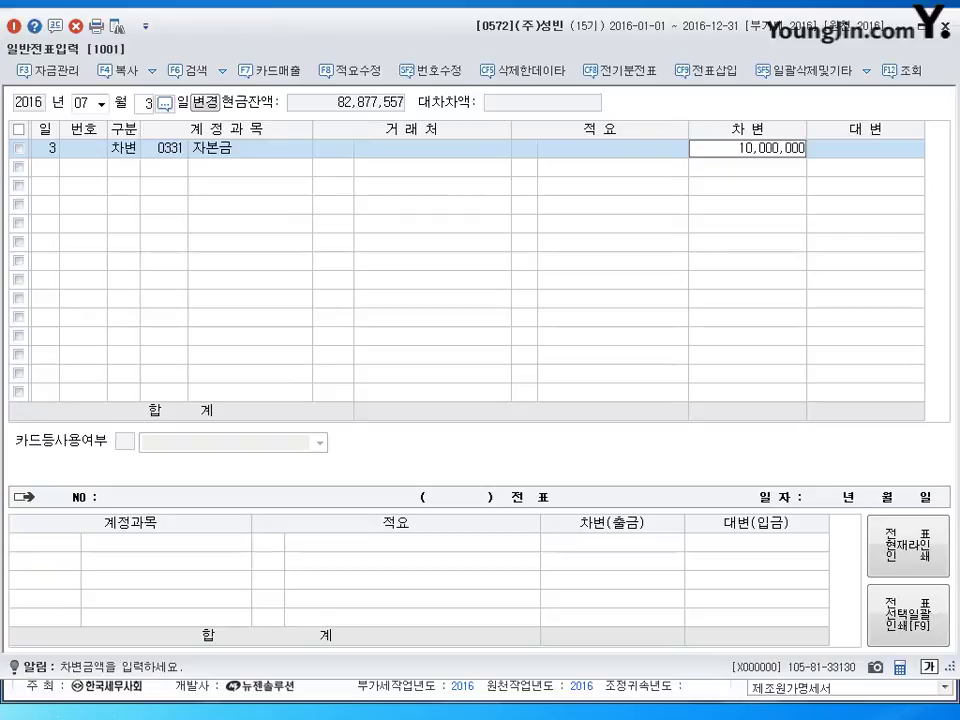
pyautogui.press('Return')
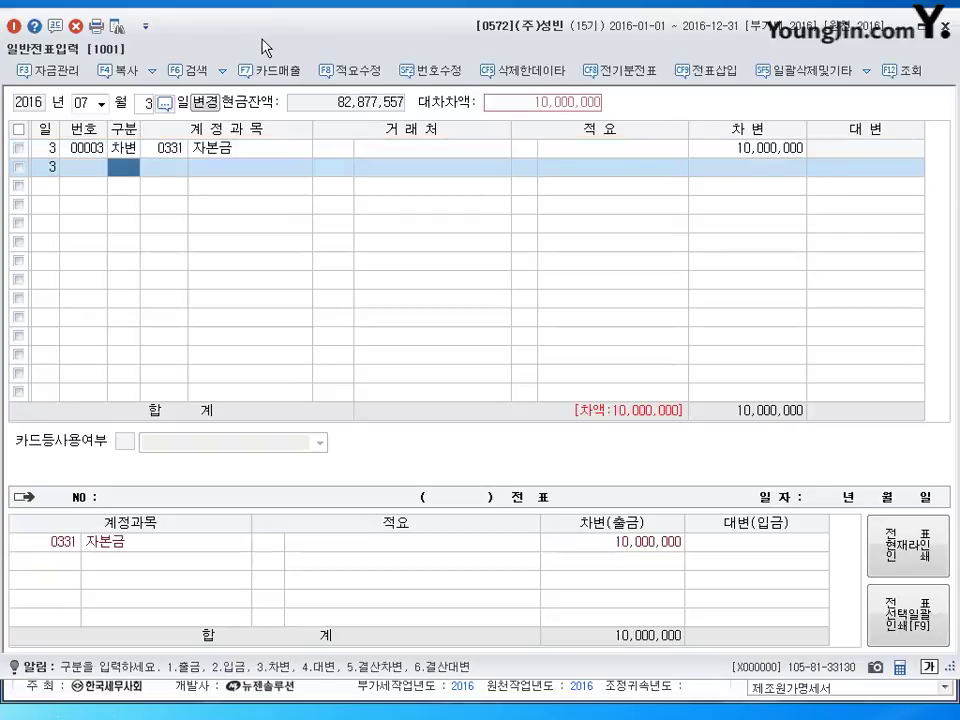
# Step: Credit 0101 현금 6,000,000 on the second line
pyautogui.write('4101')
pyautogui.press('Return')
pyautogui.press('Return')
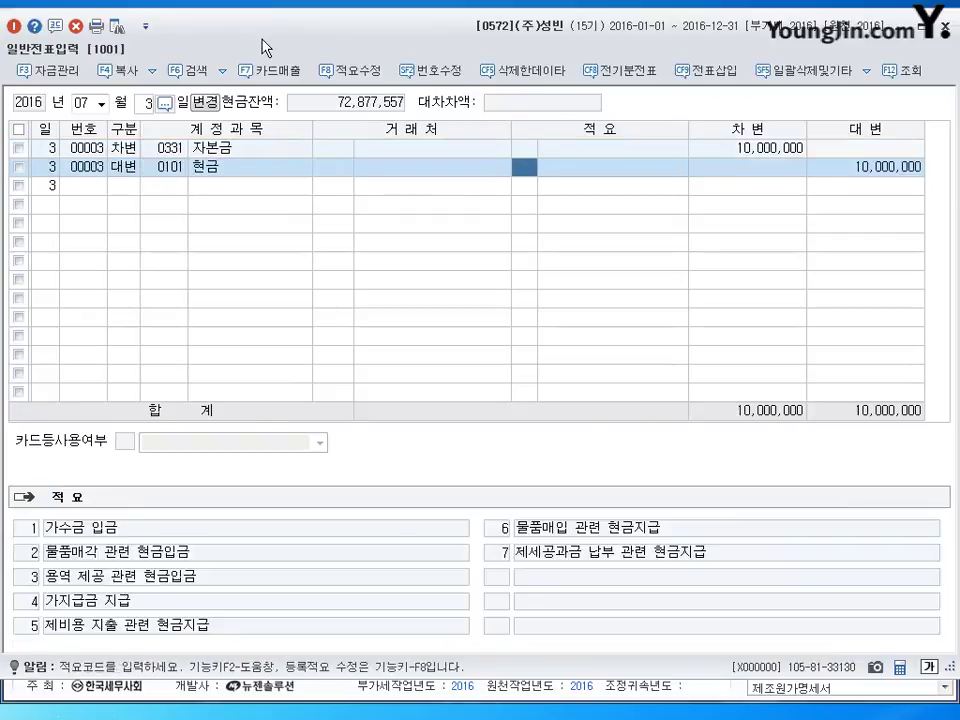
pyautogui.press('Return')
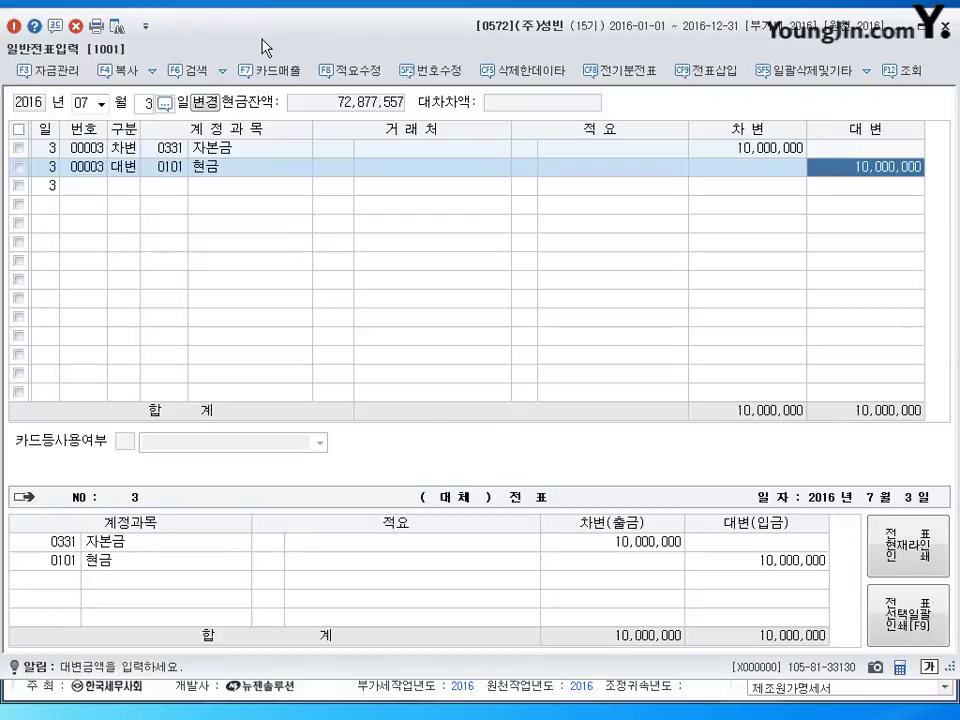
pyautogui.write('6000000')
pyautogui.press('Return')
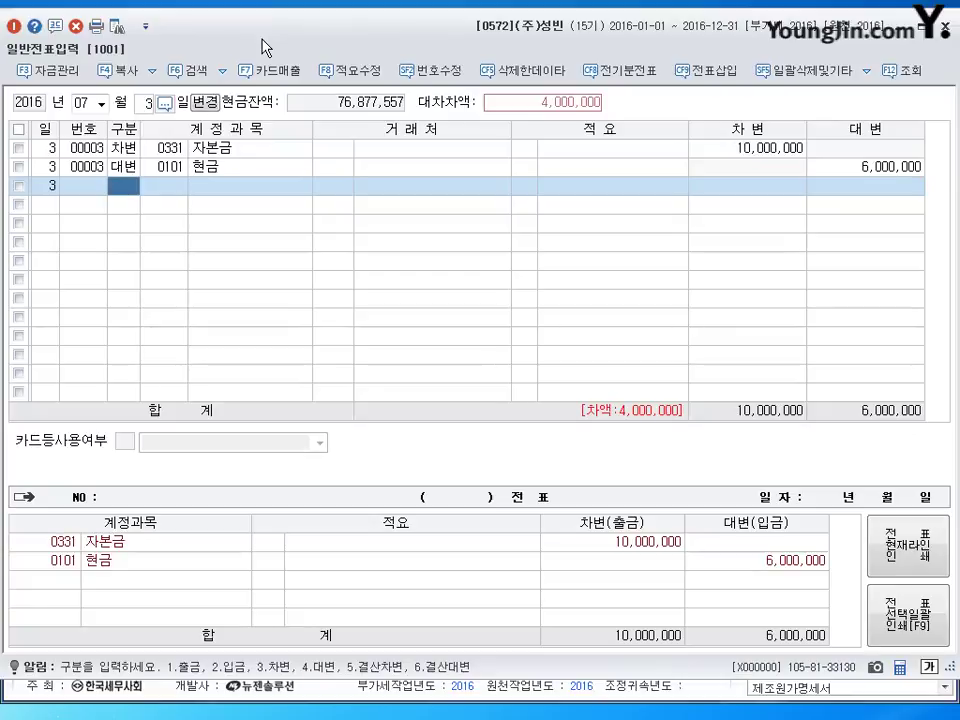
# Step: Credit 0342 감자차익 4,000,000 to balance the July 3 voucher
pyautogui.press('4')
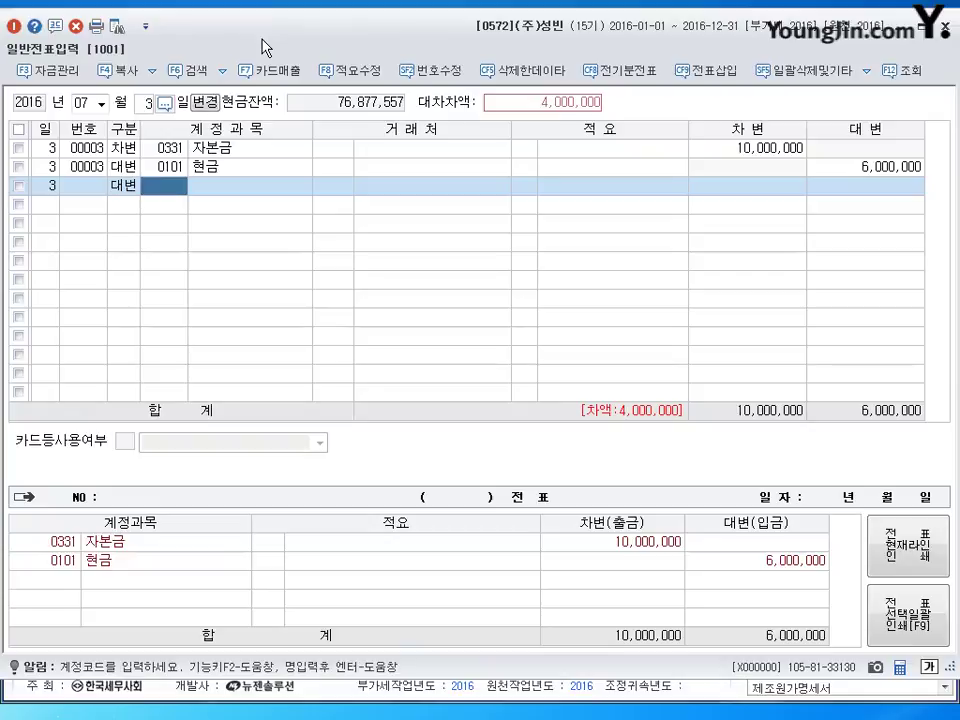
pyautogui.write('342')
pyautogui.press('Return')
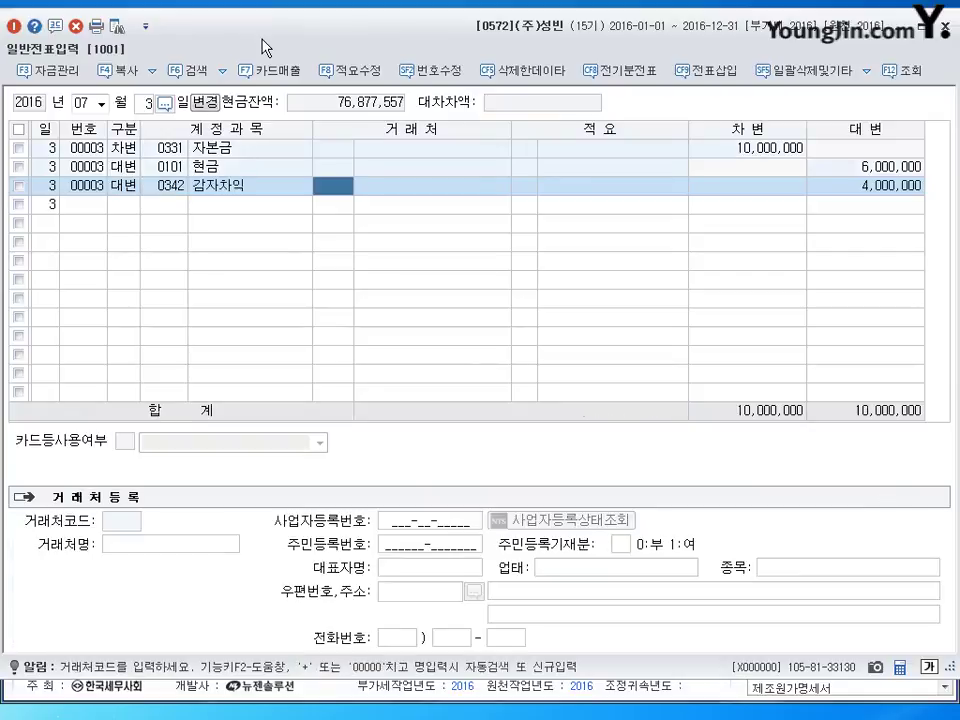
pyautogui.press('Return')
pyautogui.press('Return')
pyautogui.press('Return')
pyautogui.press('Up')
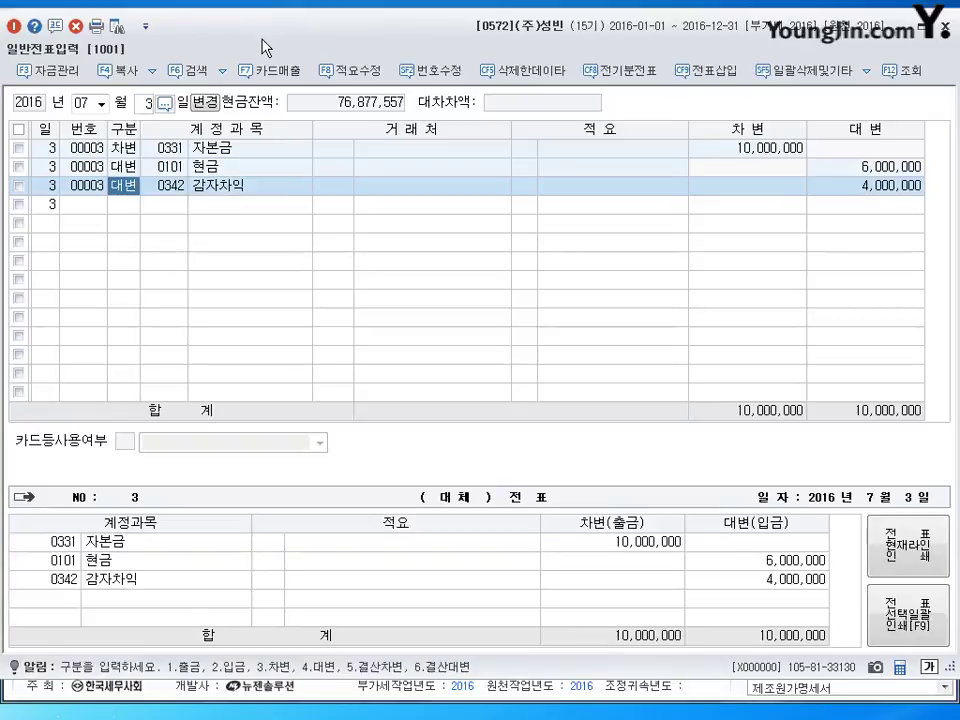
pyautogui.press('Down')
pyautogui.press('Up')
pyautogui.press('Escape')
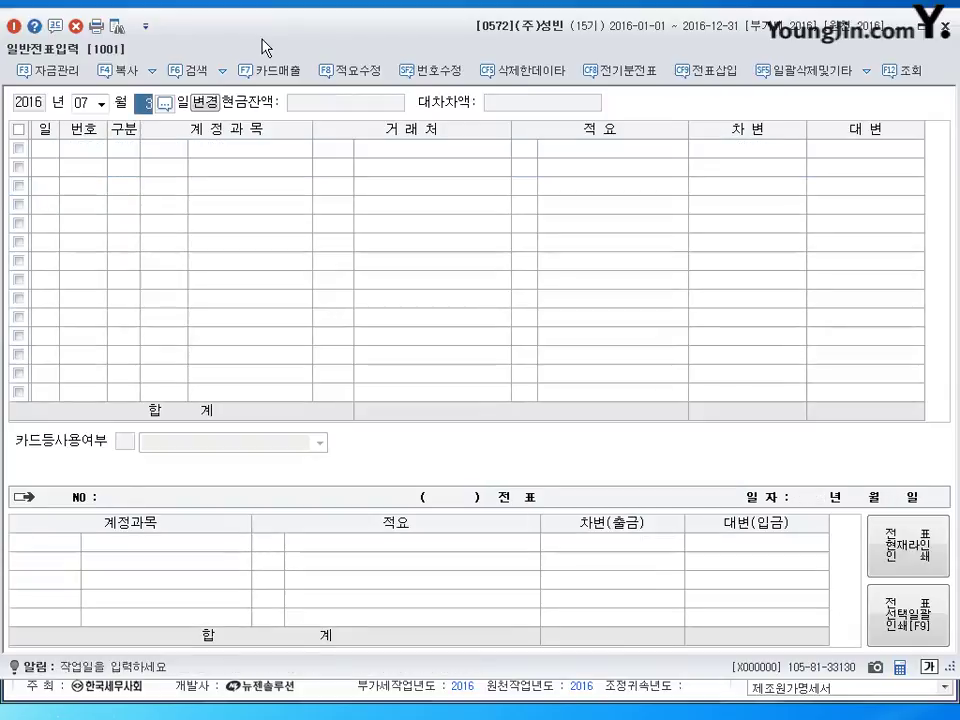
# Step: Change the journal entry day to 12 for July 12
pyautogui.write('12')
pyautogui.press('Return')
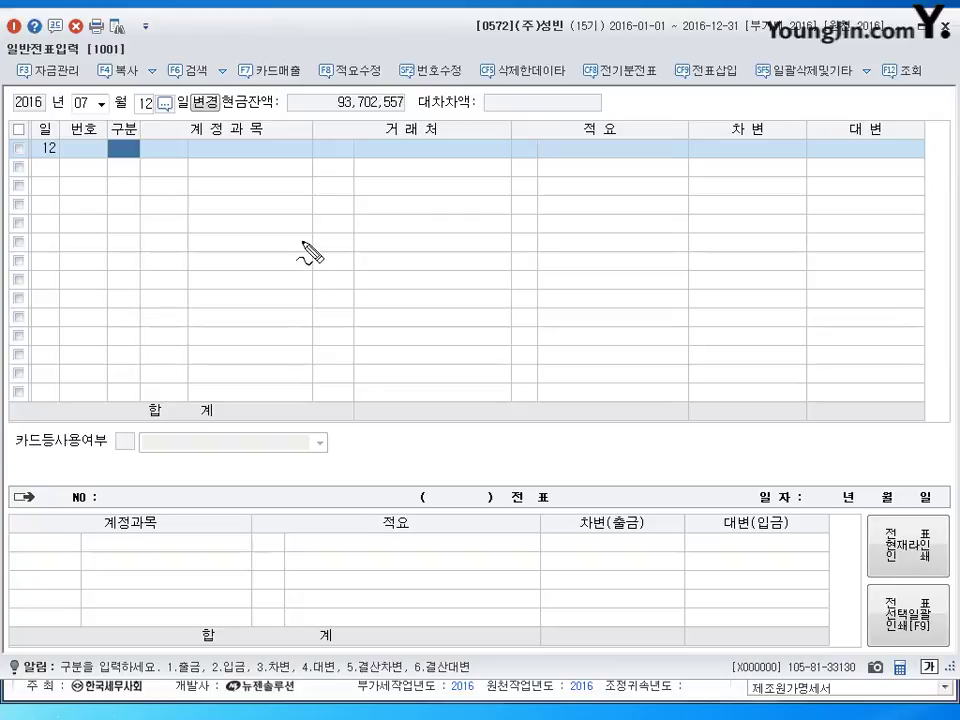
pyautogui.moveTo(288, 233)
pyautogui.mouseDown()
pyautogui.moveTo(285, 262)
pyautogui.moveTo(306, 246)
pyautogui.moveTo(394, 274)
pyautogui.mouseUp()
pyautogui.moveTo(300, 304)
pyautogui.mouseDown()
pyautogui.moveTo(304, 342)
pyautogui.moveTo(336, 318)
pyautogui.moveTo(388, 318)
pyautogui.moveTo(383, 342)
pyautogui.mouseUp()
pyautogui.moveTo(466, 222)
pyautogui.mouseDown()
pyautogui.moveTo(468, 246)
pyautogui.moveTo(500, 240)
pyautogui.moveTo(486, 272)
pyautogui.moveTo(537, 260)
pyautogui.mouseUp()
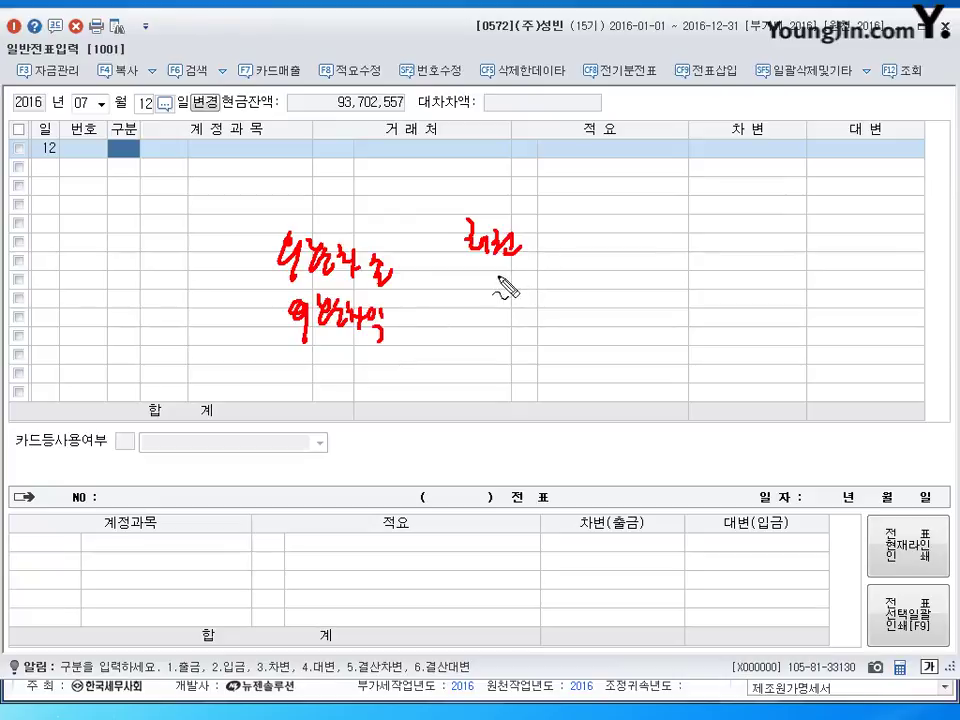
pyautogui.moveTo(490, 279); pyautogui.dragTo(489, 281)
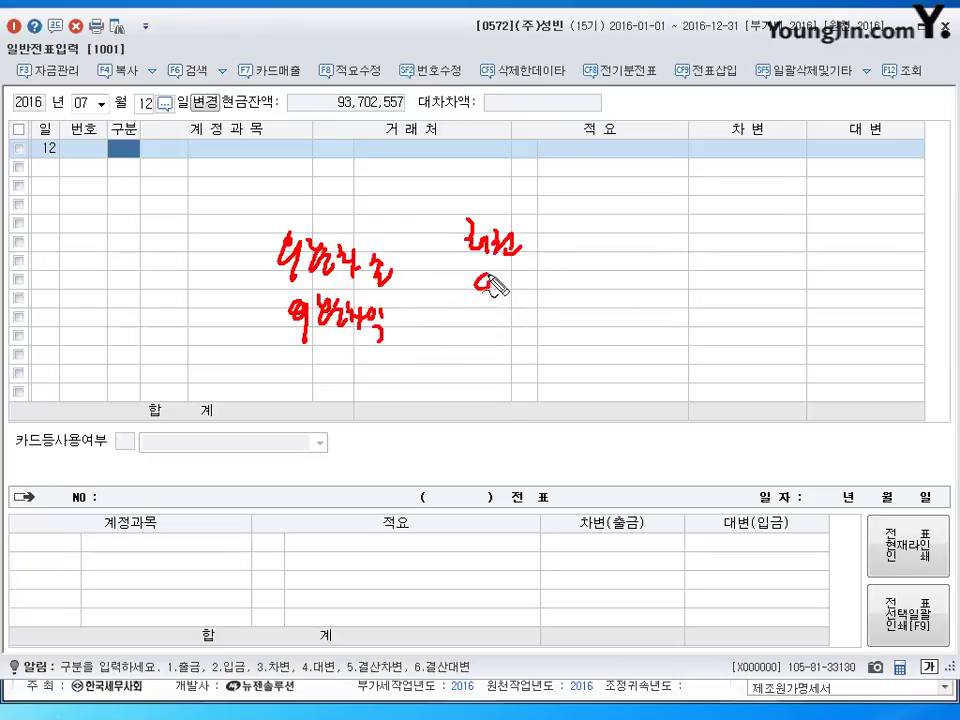
pyautogui.moveTo(540, 240)
pyautogui.mouseDown()
pyautogui.moveTo(536, 270)
pyautogui.moveTo(541, 182)
pyautogui.moveTo(548, 205)
pyautogui.moveTo(588, 221)
pyautogui.mouseUp()
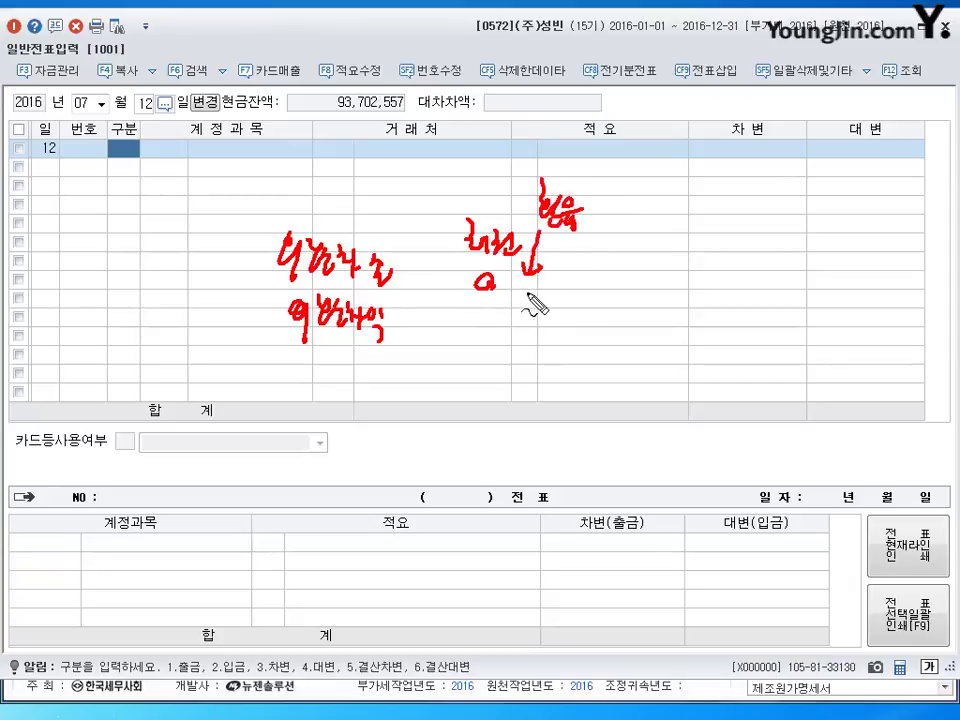
pyautogui.moveTo(272, 284); pyautogui.dragTo(400, 305)
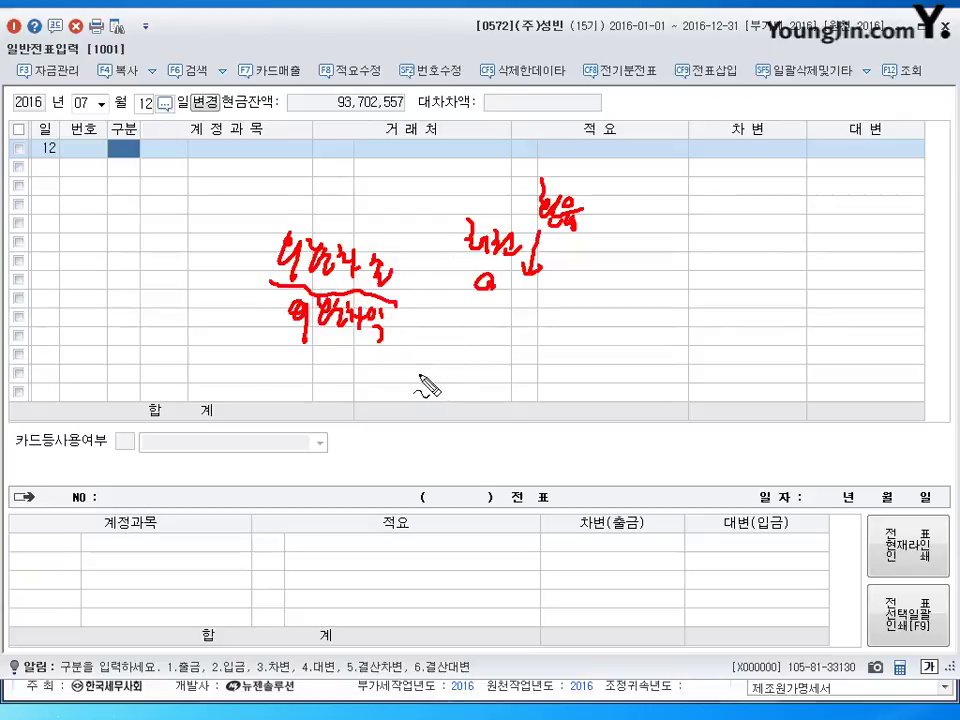
pyautogui.moveTo(407, 347)
pyautogui.mouseDown()
pyautogui.moveTo(402, 387)
pyautogui.moveTo(418, 378)
pyautogui.mouseUp()
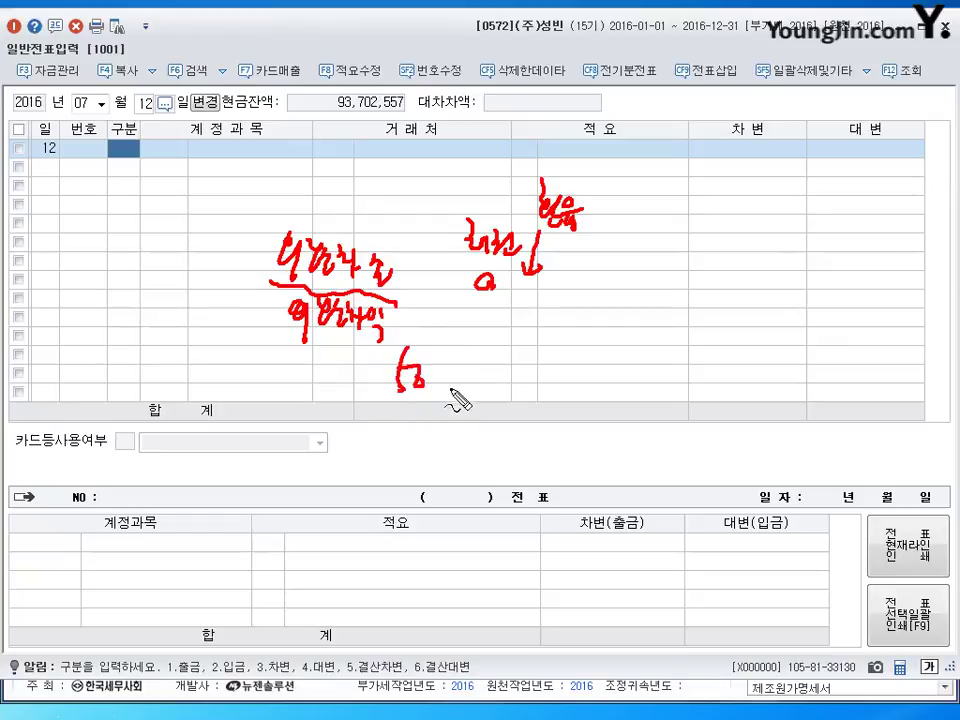
pyautogui.moveTo(250, 246); pyautogui.dragTo(262, 237)
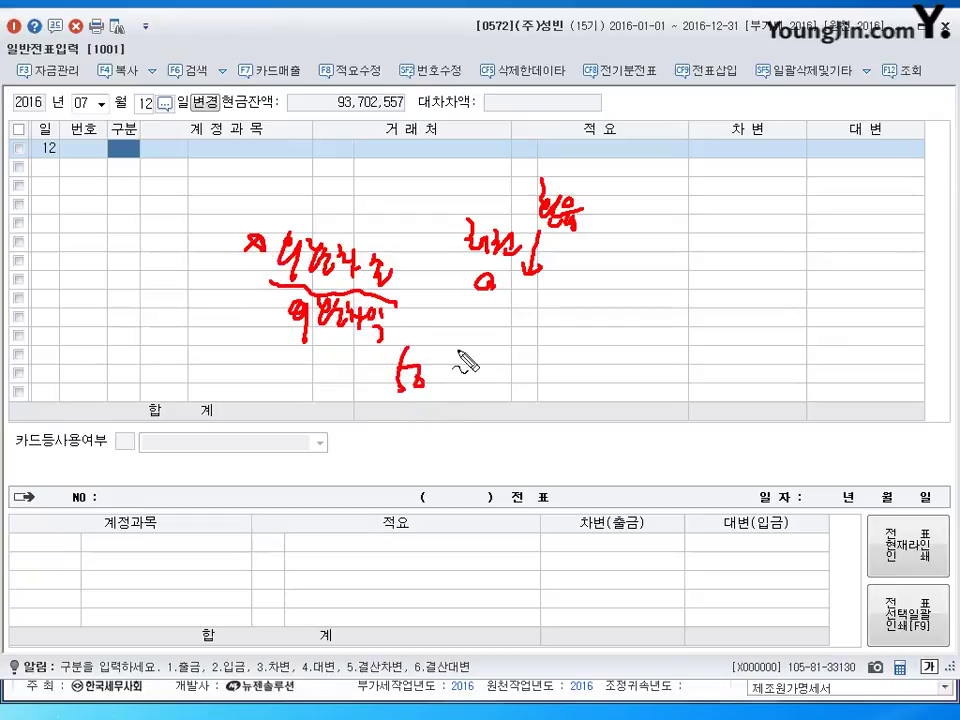
pyautogui.moveTo(444, 368); pyautogui.dragTo(440, 388)
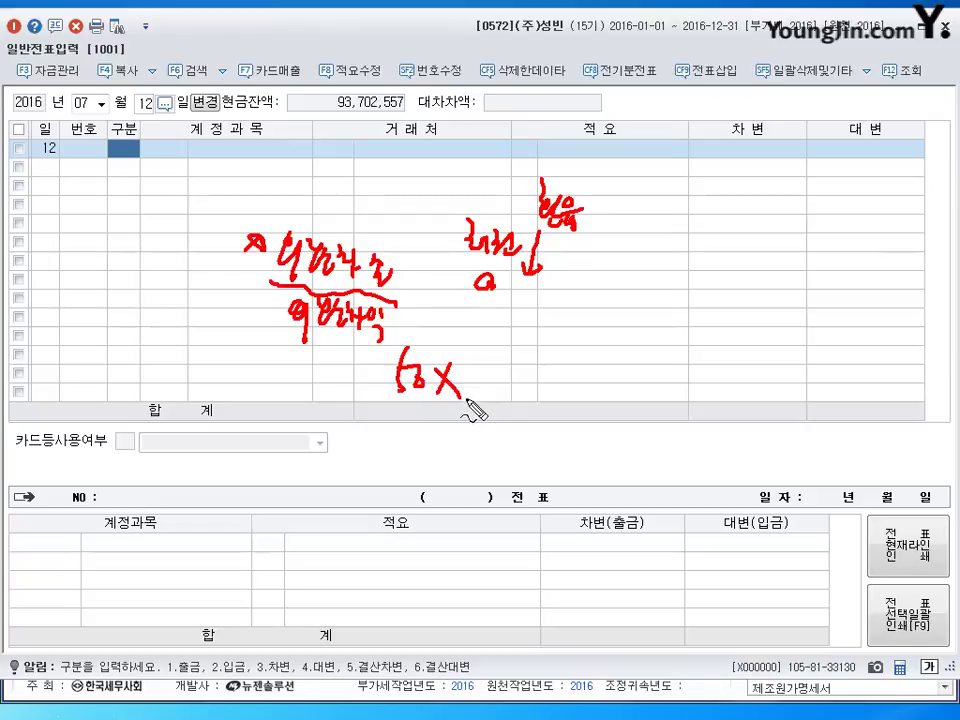
pyautogui.moveTo(471, 408)
pyautogui.mouseDown()
pyautogui.moveTo(470, 396)
pyautogui.moveTo(497, 405)
pyautogui.moveTo(456, 407)
pyautogui.moveTo(476, 441)
pyautogui.moveTo(452, 390)
pyautogui.moveTo(510, 413)
pyautogui.moveTo(525, 407)
pyautogui.moveTo(612, 428)
pyautogui.moveTo(699, 421)
pyautogui.mouseUp()
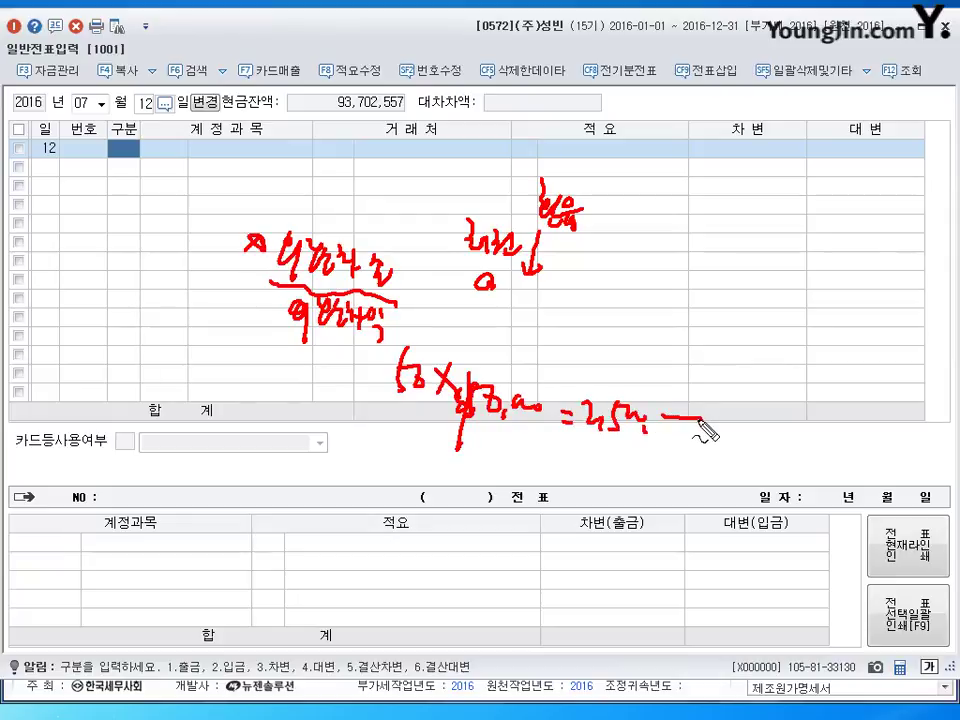
pyautogui.press('Escape')
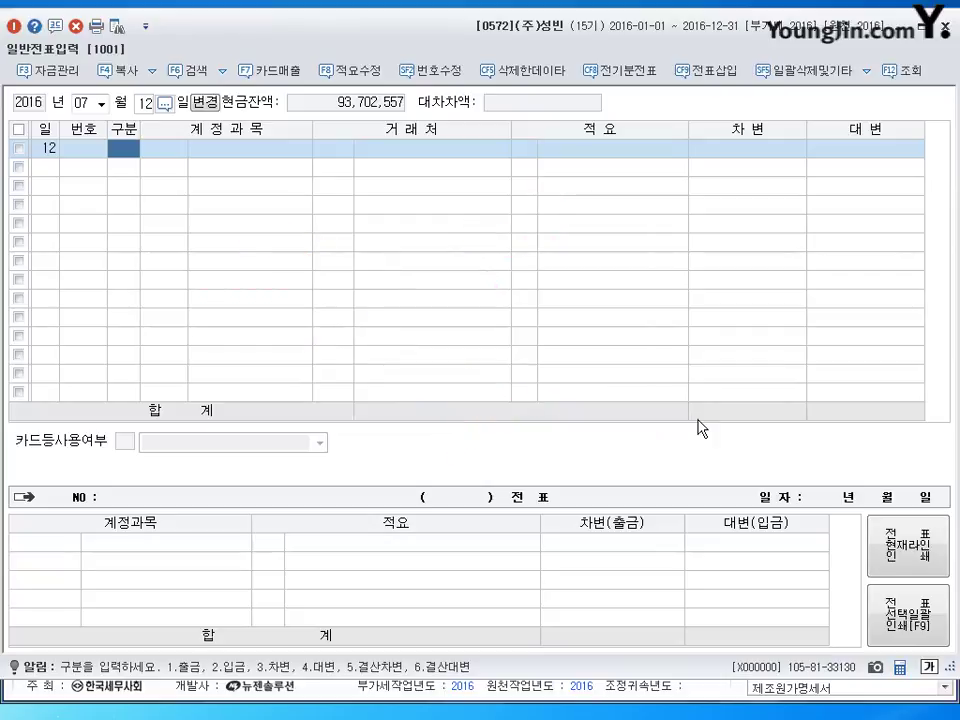
# Step: Debit 0103 보통예금 57,500,000 on the first line
pyautogui.write('3')
pyautogui.press('Return')
pyautogui.write('10')
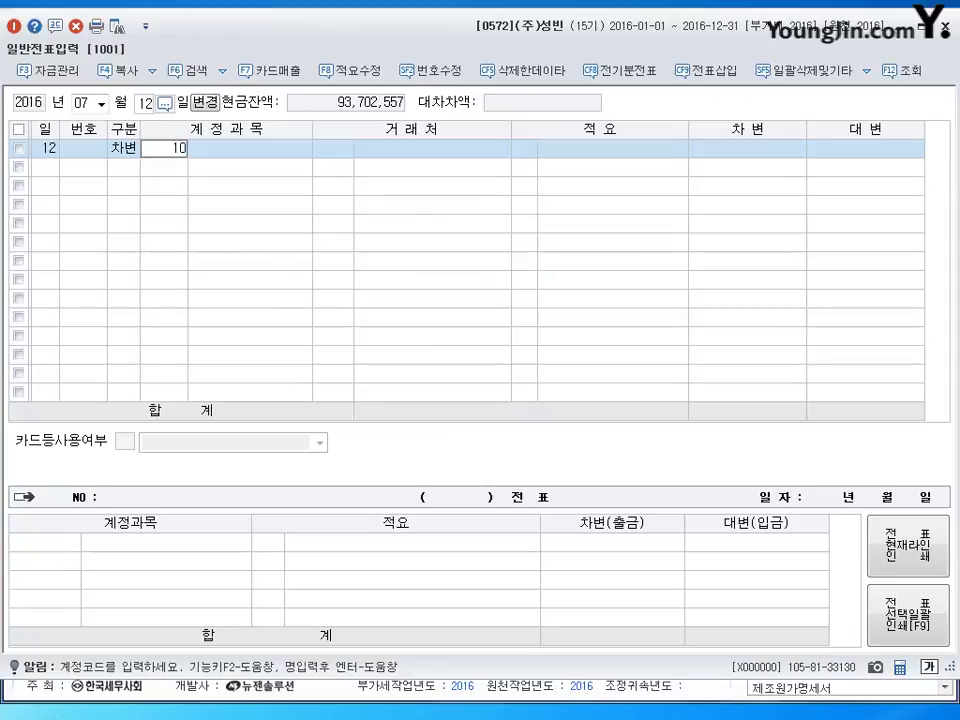
pyautogui.write('3')
pyautogui.press('Return')
pyautogui.press('Return')
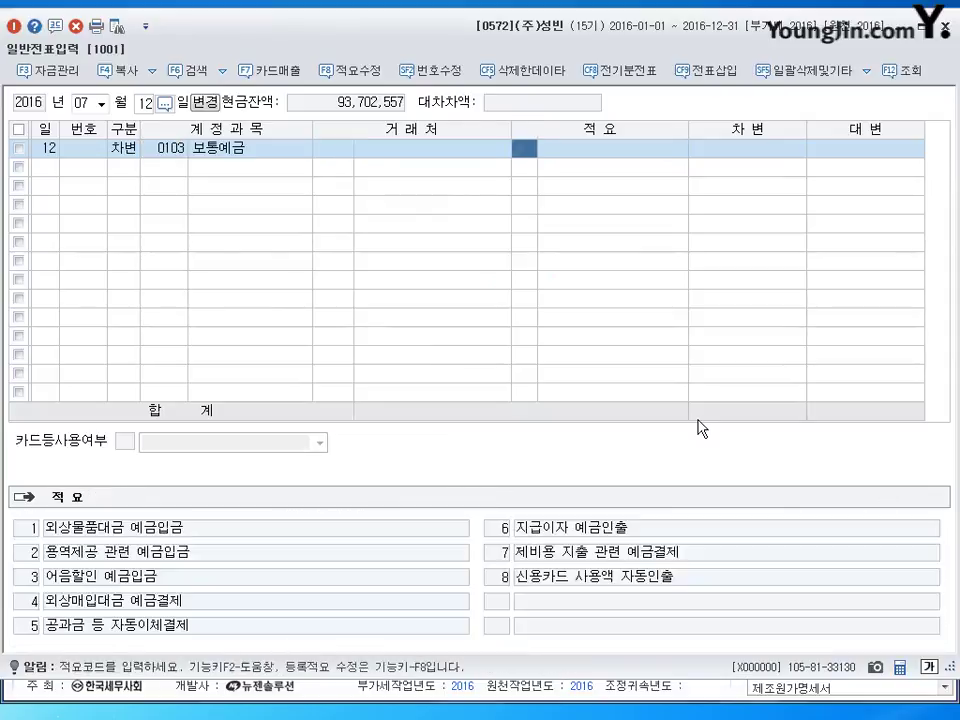
pyautogui.press('Return')
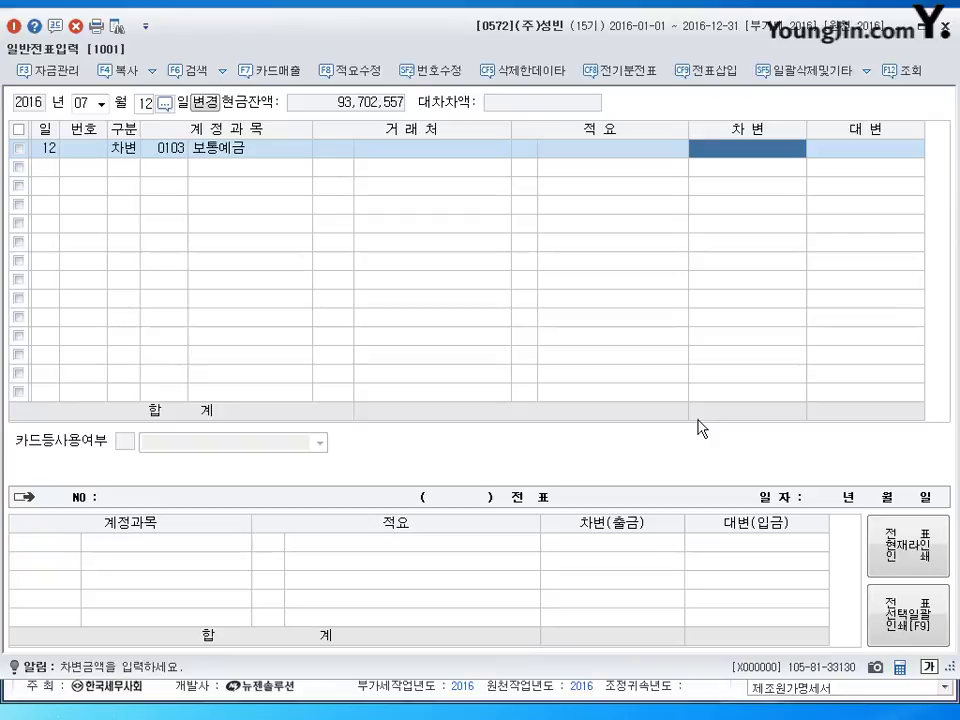
pyautogui.write('57')
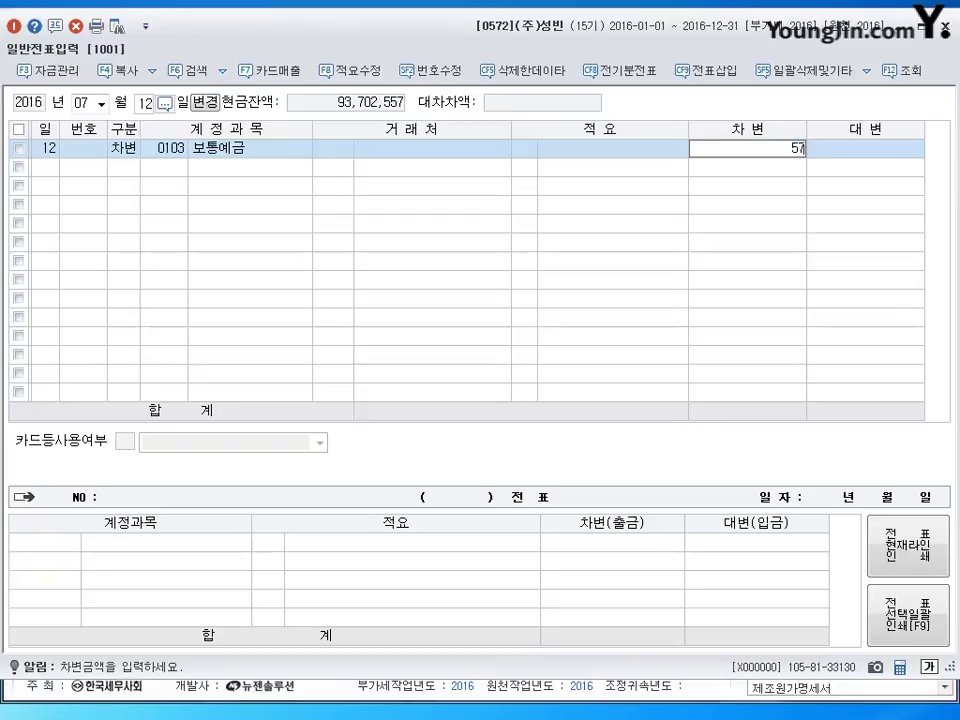
pyautogui.write(',500,000')
pyautogui.press('Return')
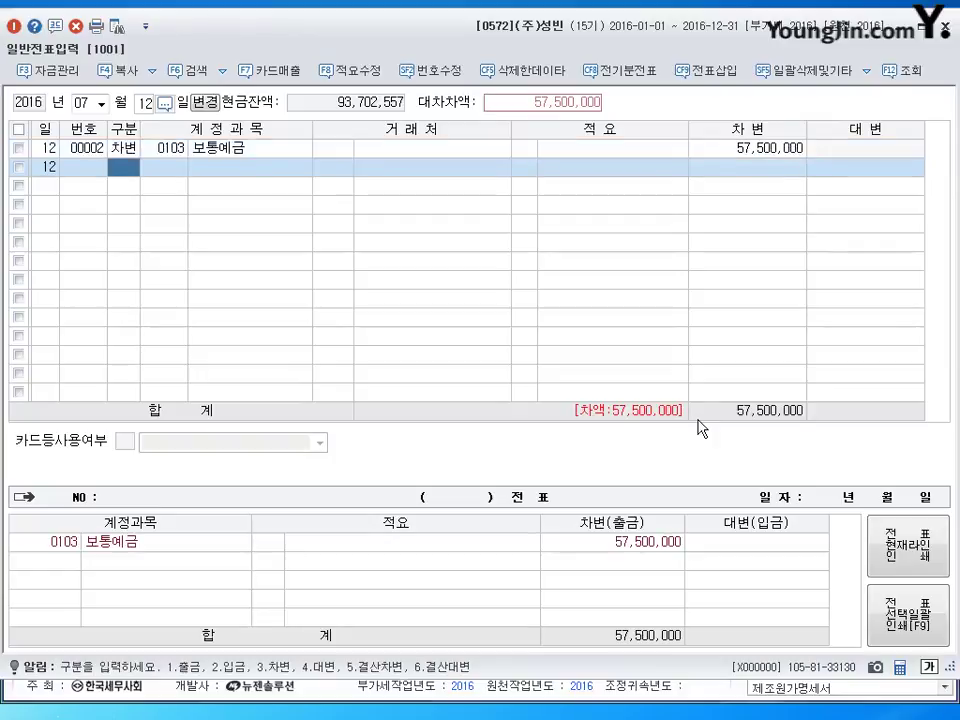
# Step: Debit 0952 외환차손 2,500,000 on the second line, correcting the mistyped 0962
pyautogui.press('3')
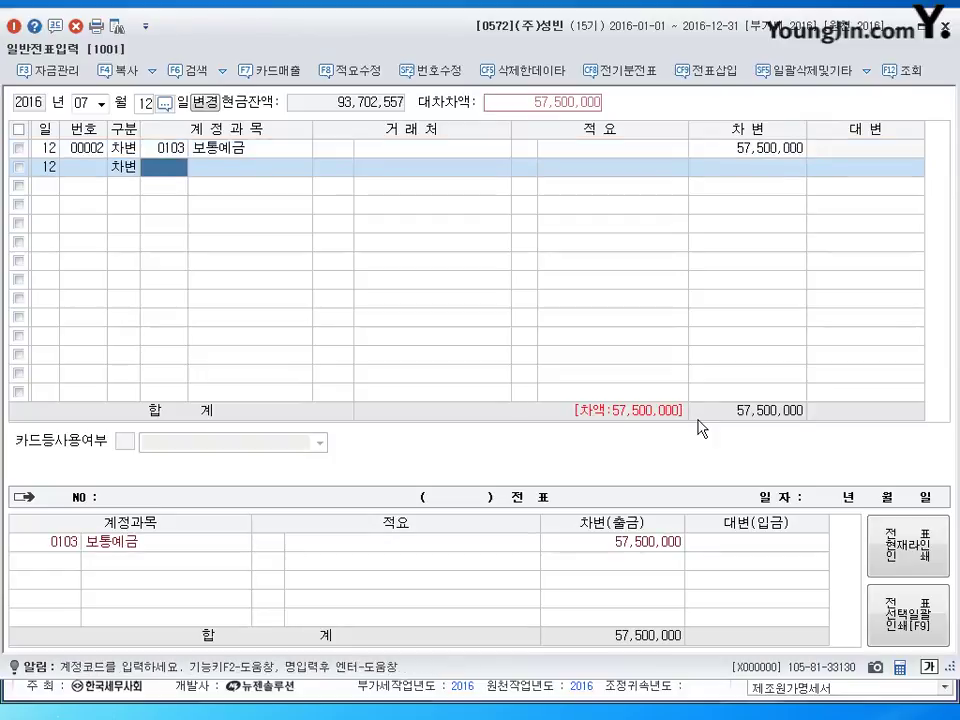
pyautogui.write('962')
pyautogui.press('Return')
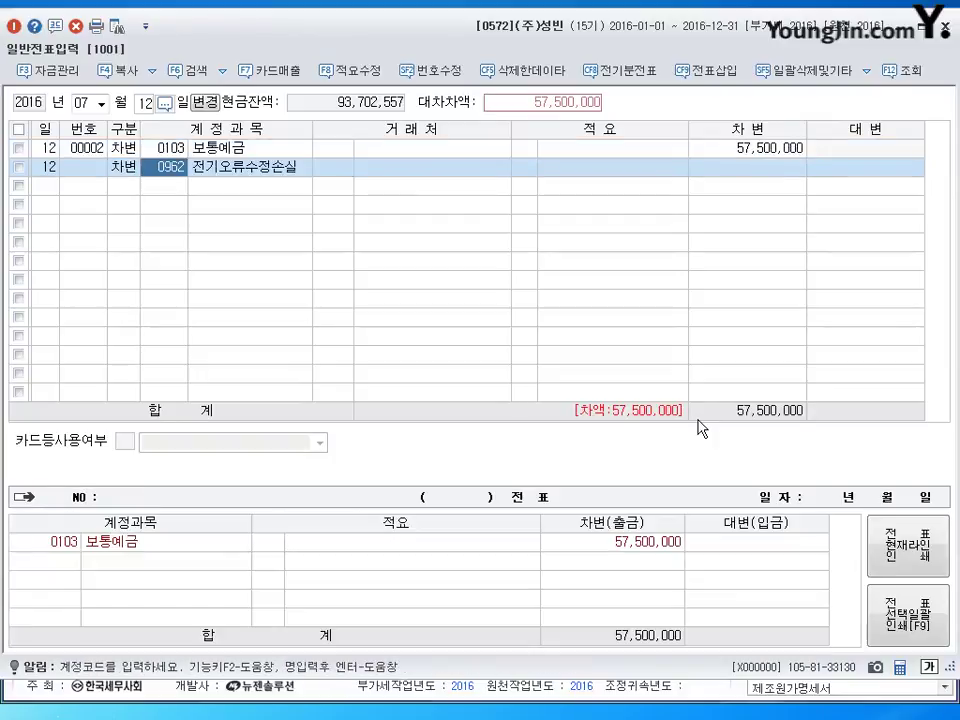
pyautogui.write('952')
pyautogui.press('Return')
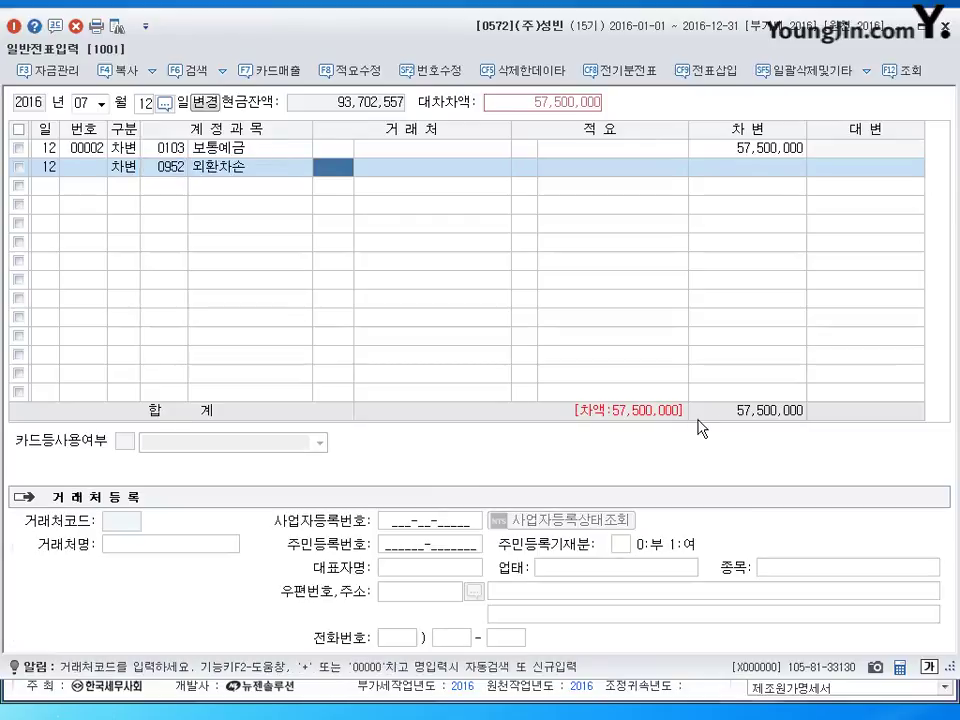
pyautogui.press('Return')
pyautogui.press('Return')
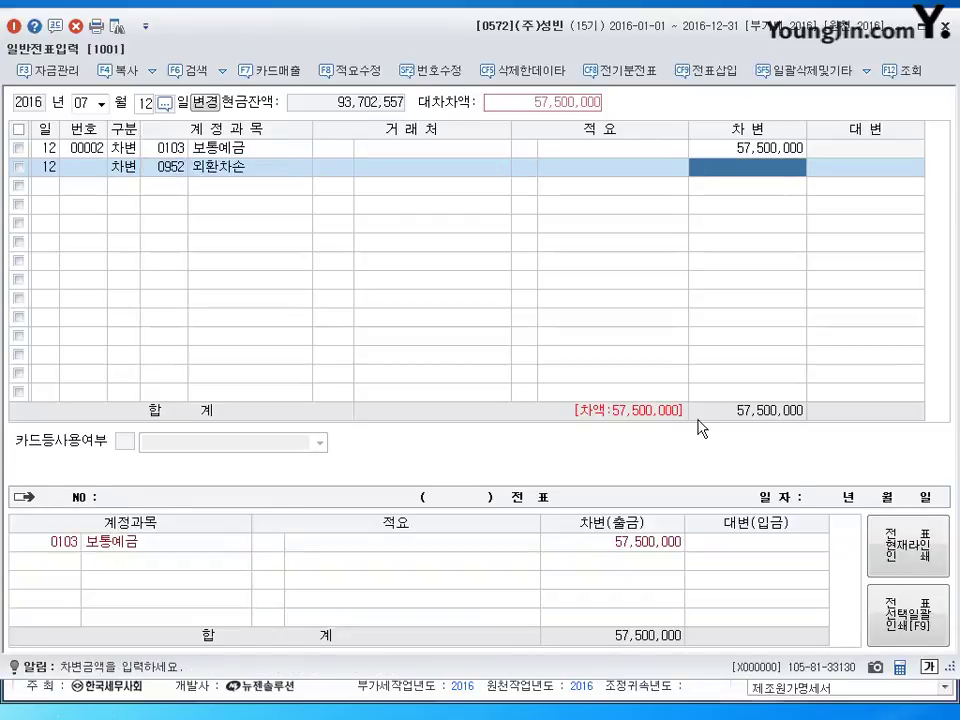
pyautogui.write('2500000')
pyautogui.press('Return')
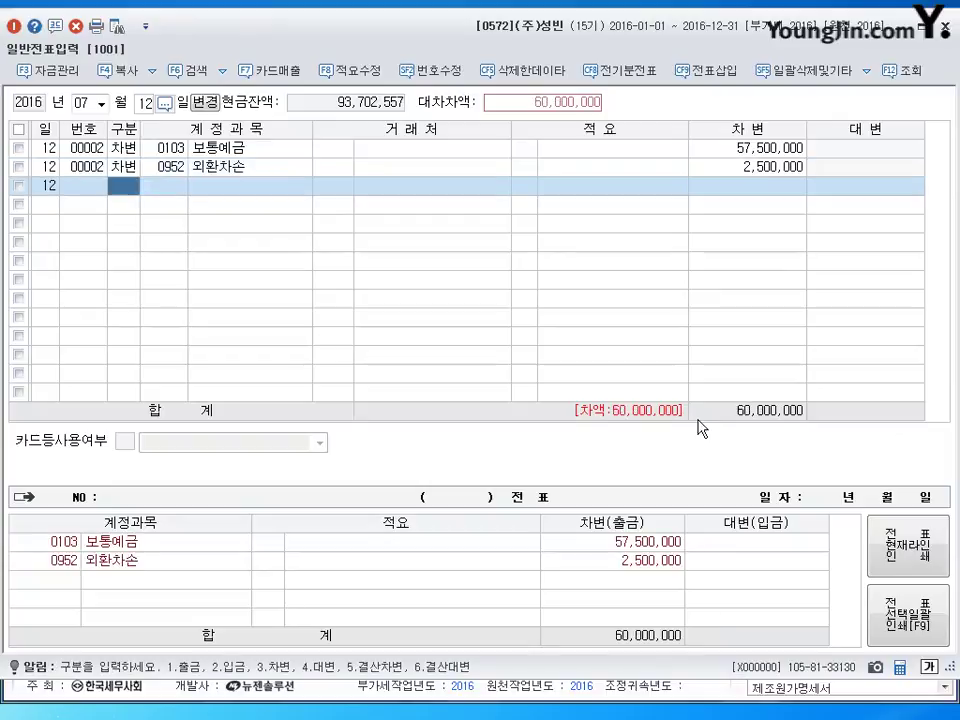
# Step: Credit 0108 외상매출금 60,000,000 for customer 웬디사 to balance the voucher
pyautogui.write('4108')
pyautogui.press('Return')
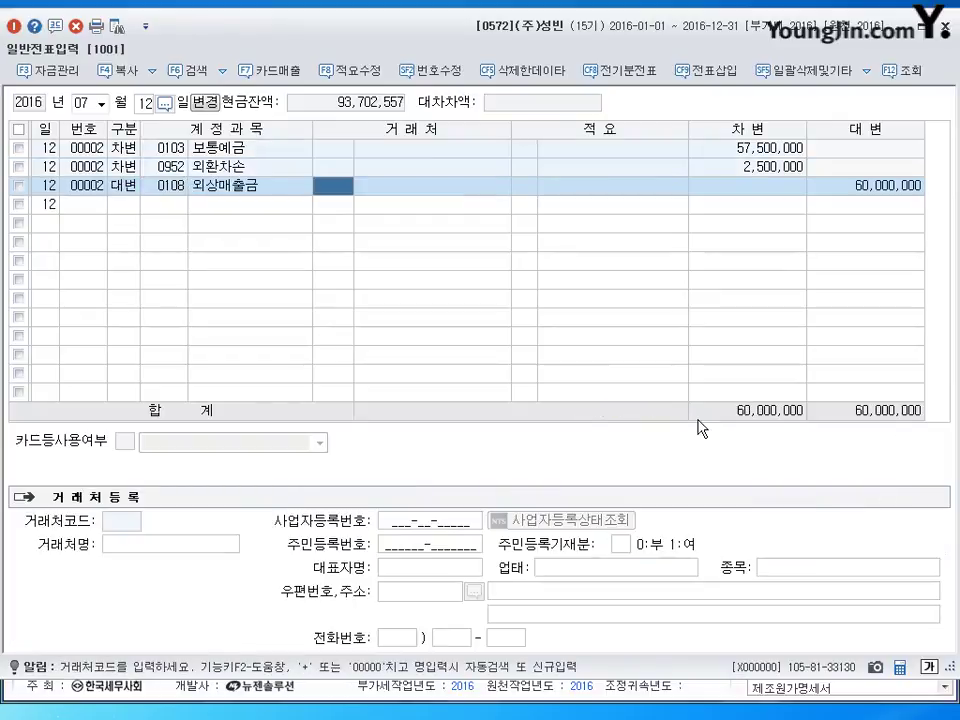
pyautogui.write('웬디')
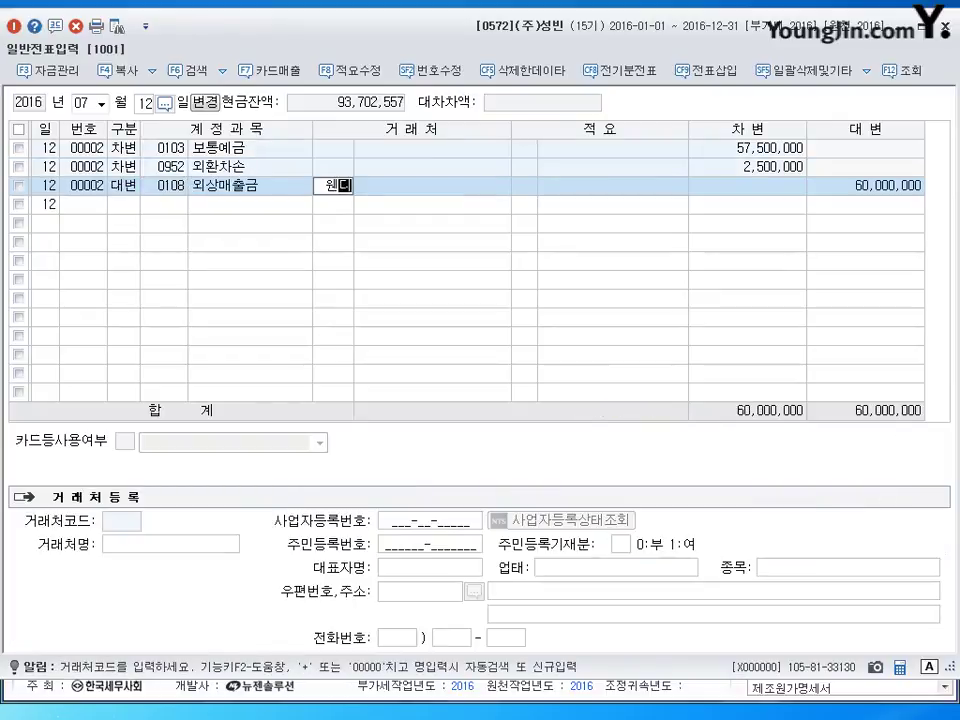
pyautogui.press('Return')
pyautogui.press('Return')
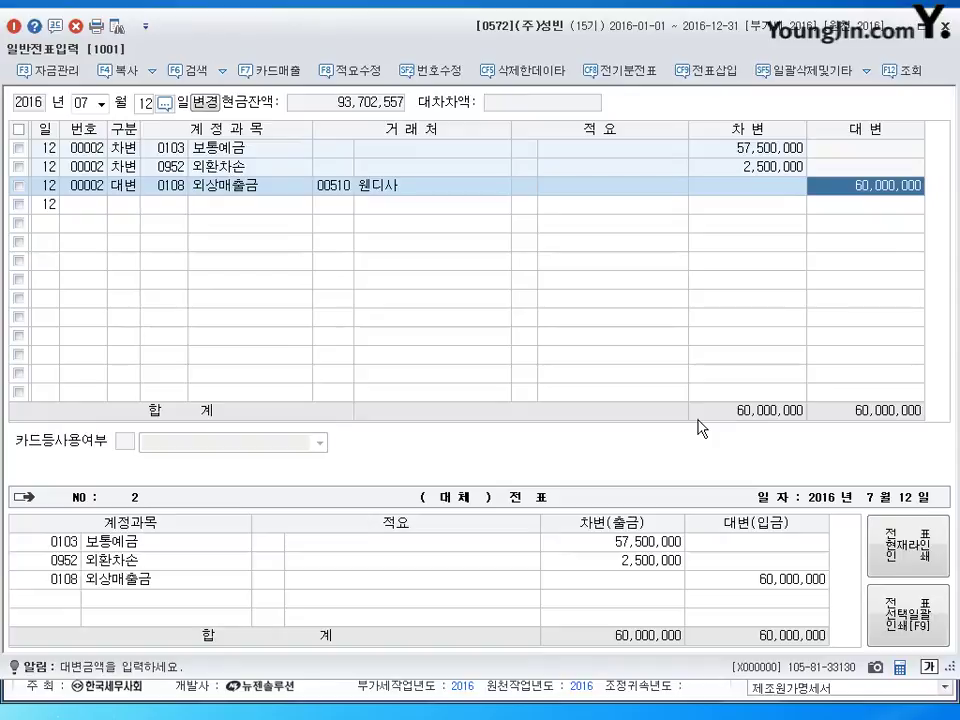
pyautogui.press('Return')
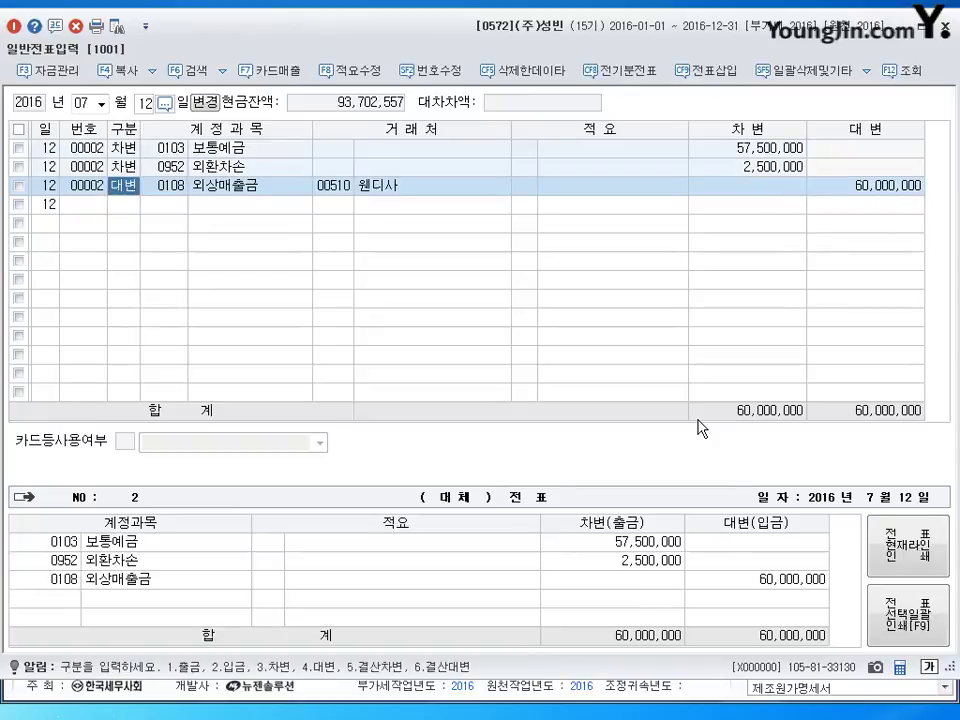
# Step: Close the general journal, open 매입매출전표입력, and start a voucher on day 15
pyautogui.click(943, 30)
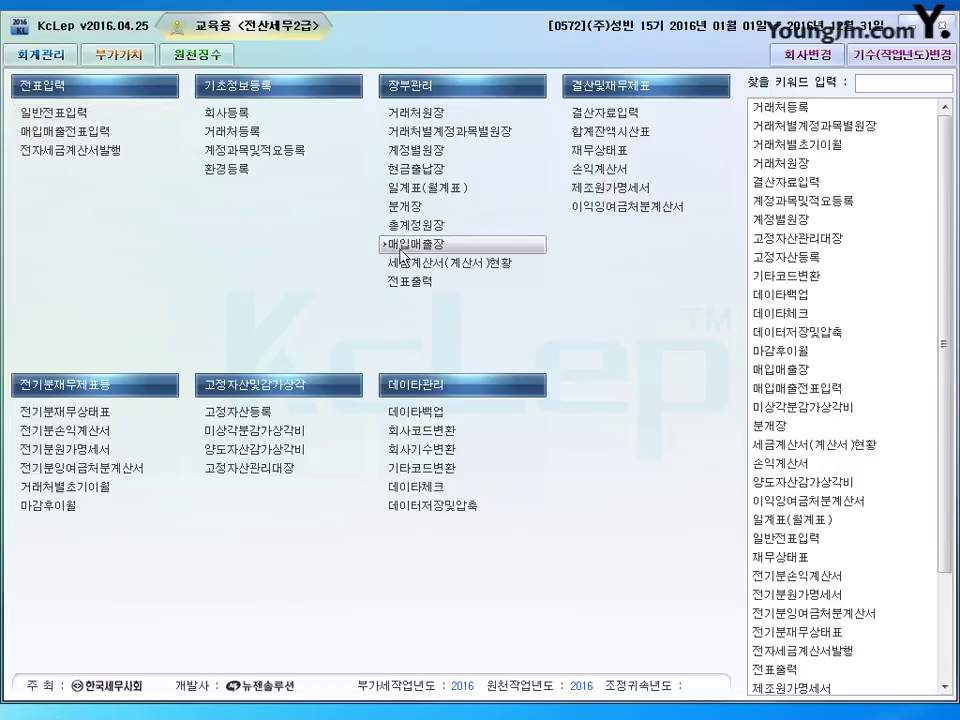
pyautogui.click(63, 131)
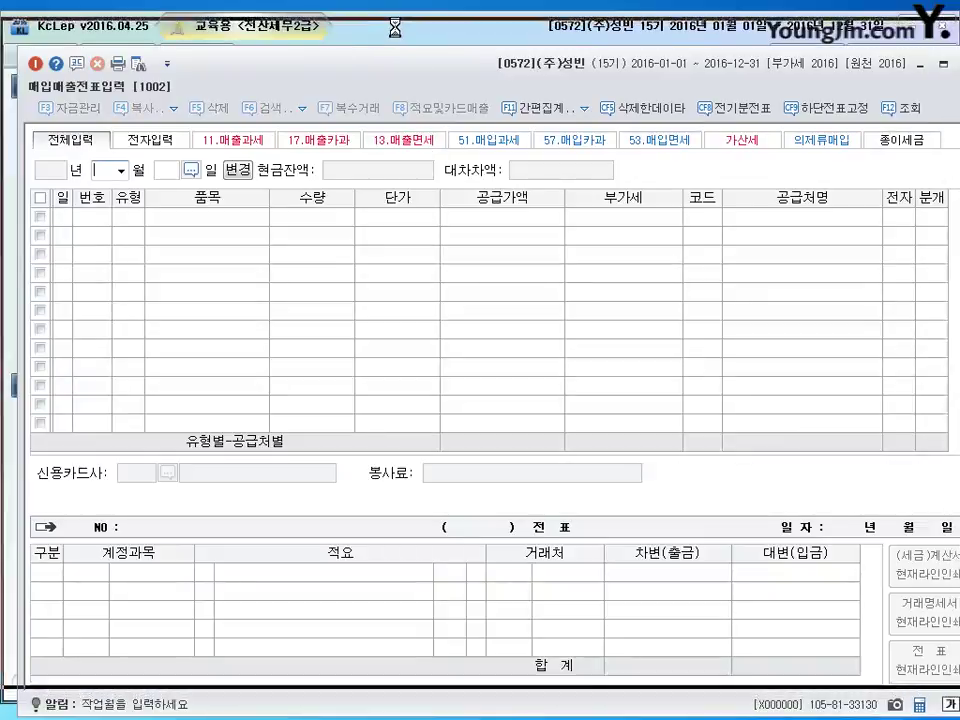
pyautogui.write('15')
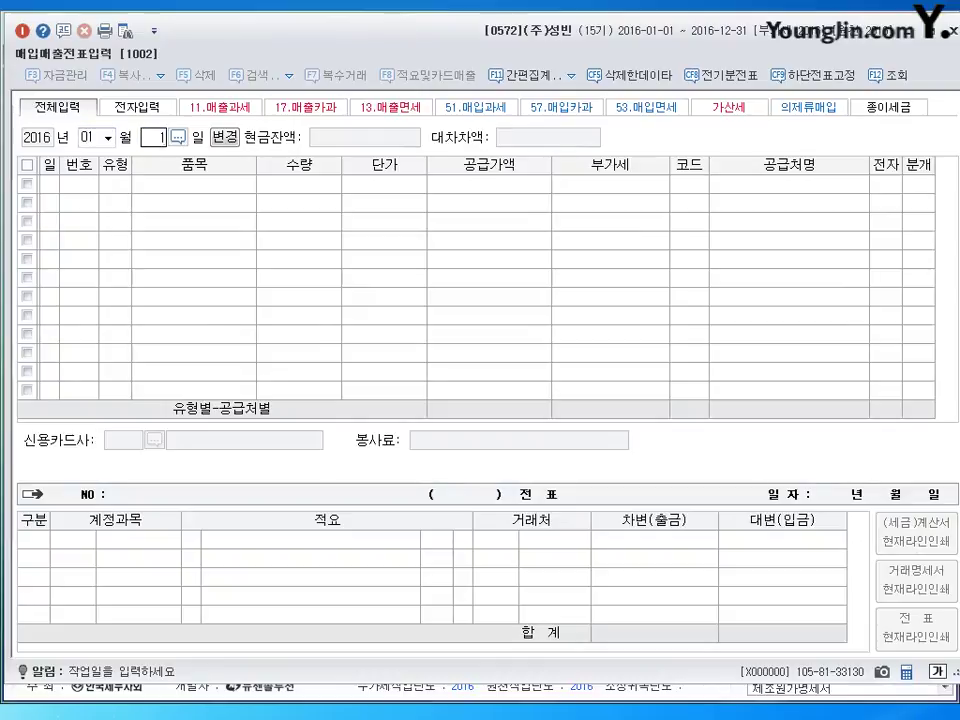
pyautogui.press('Return')
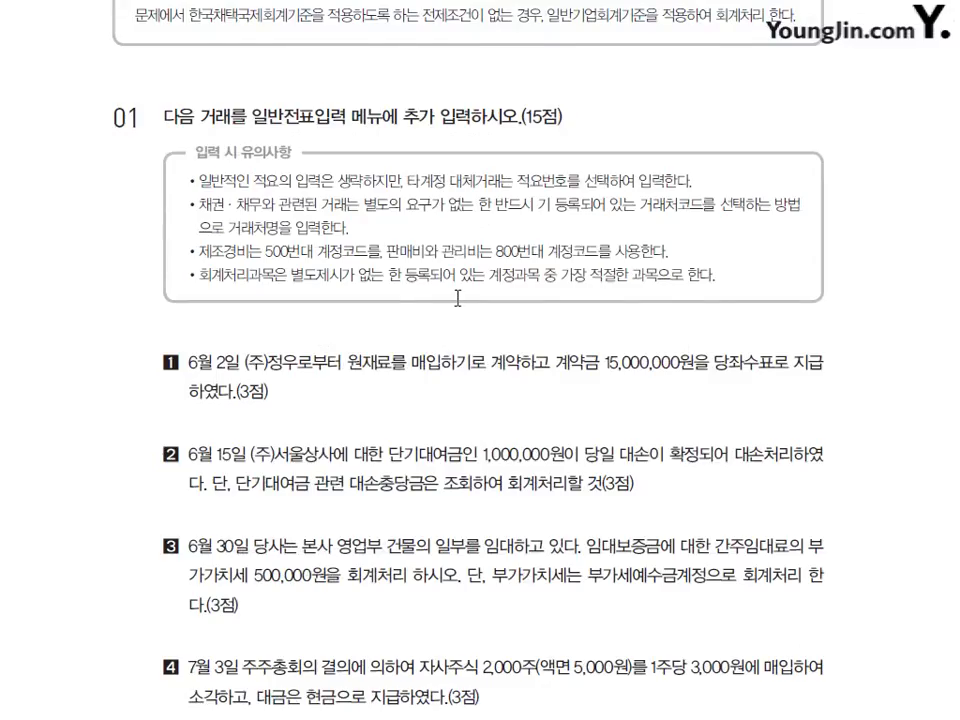
pyautogui.scroll(-5, 470, 300)
pyautogui.scroll(-8, 469, 303)
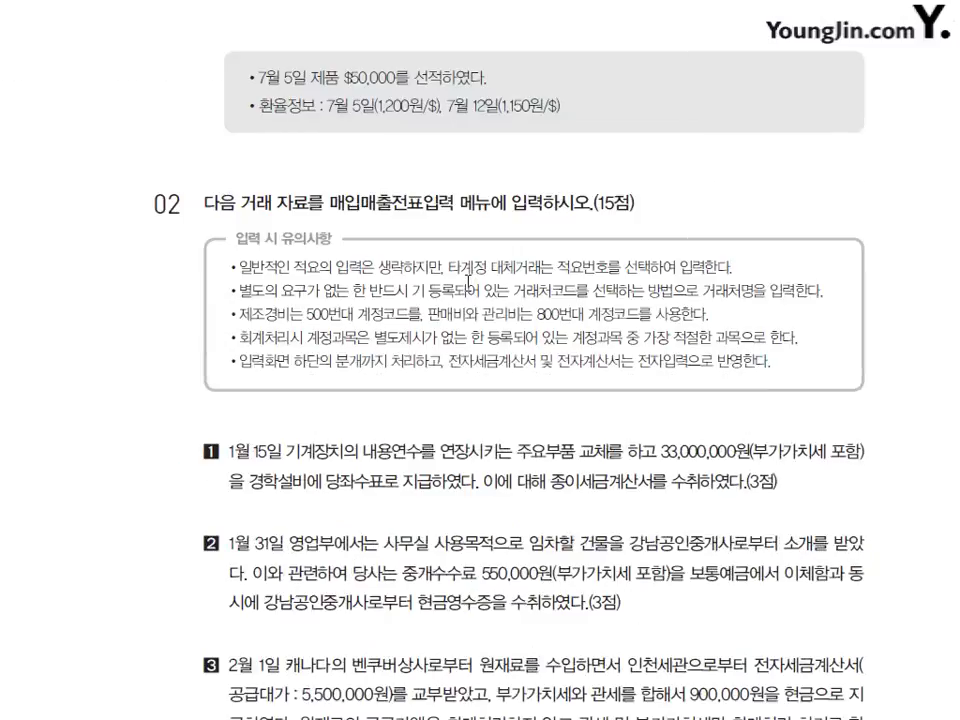
pyautogui.scroll(1, 471, 267)
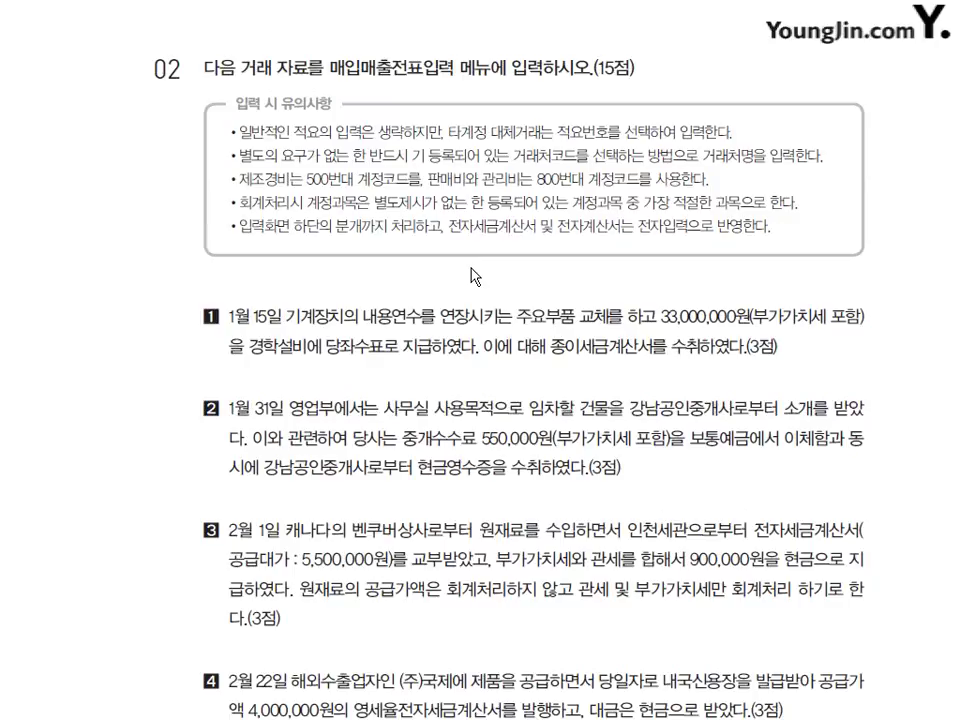
pyautogui.hotkey('ctrl', '2')
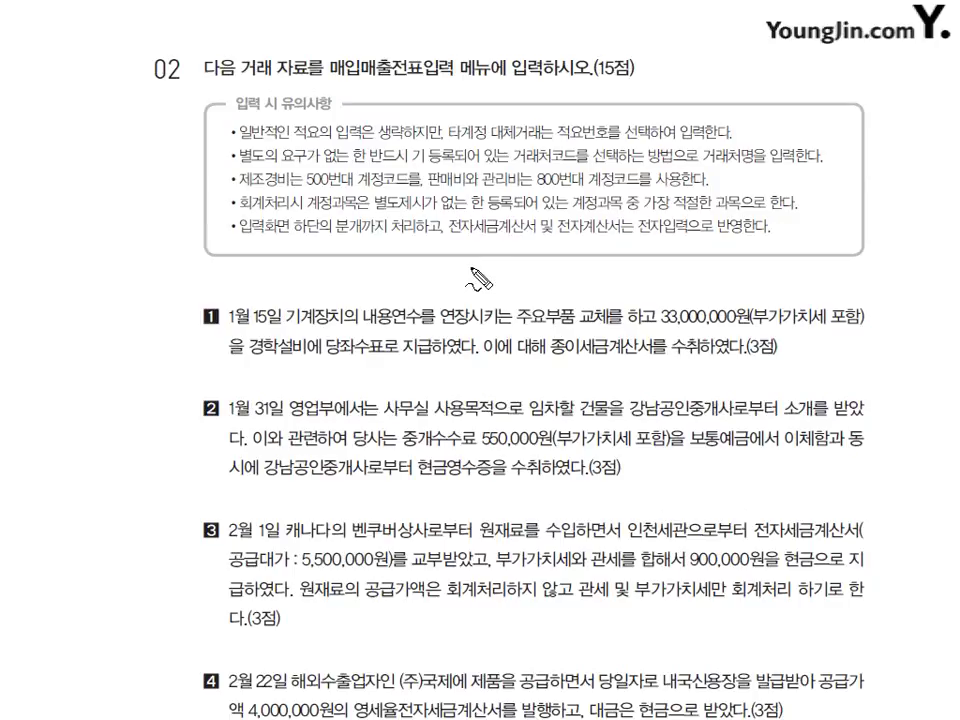
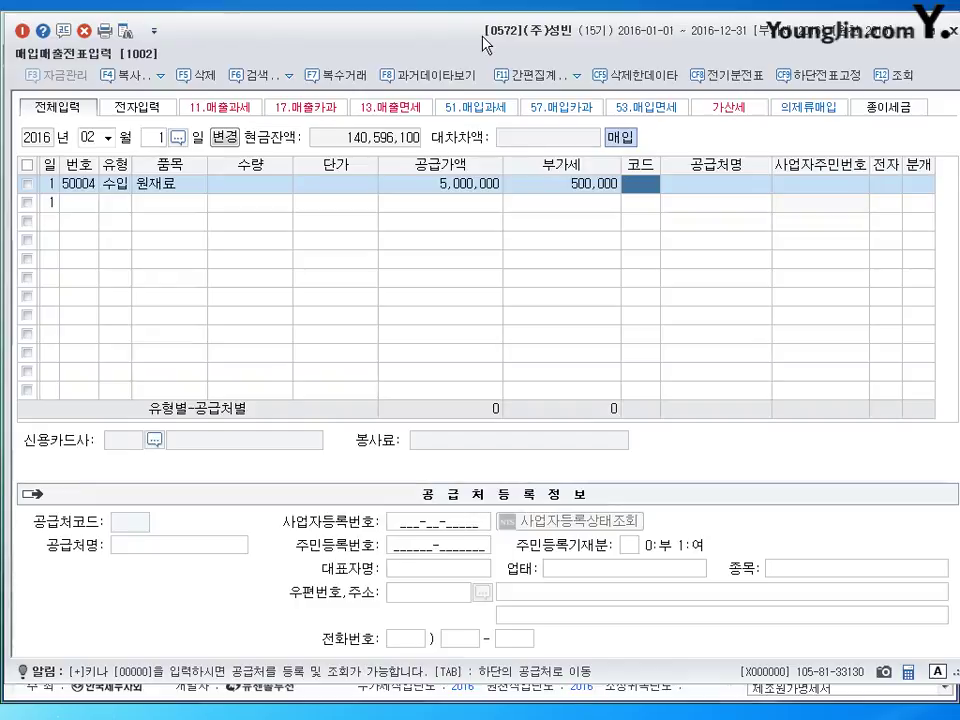
# Step: Pick 인천세관 as the supplier, mark it electronic, and choose the 3 혼합 journal type
pyautogui.write('인ㅊㅣ')
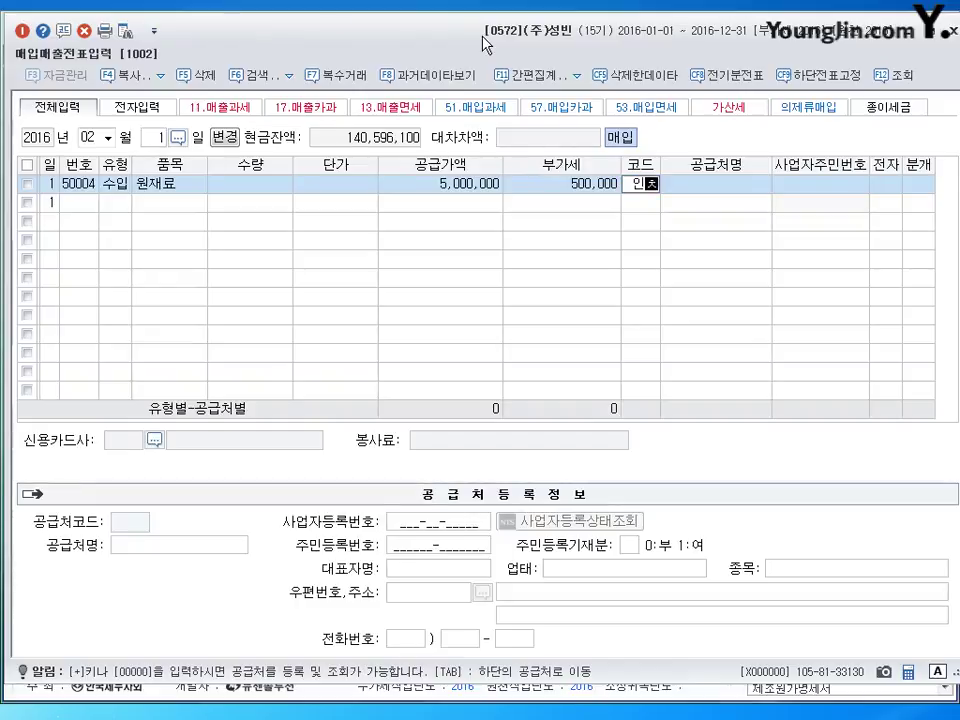
pyautogui.write('ㅓㄴ')
pyautogui.press('Return')
pyautogui.press('Return')
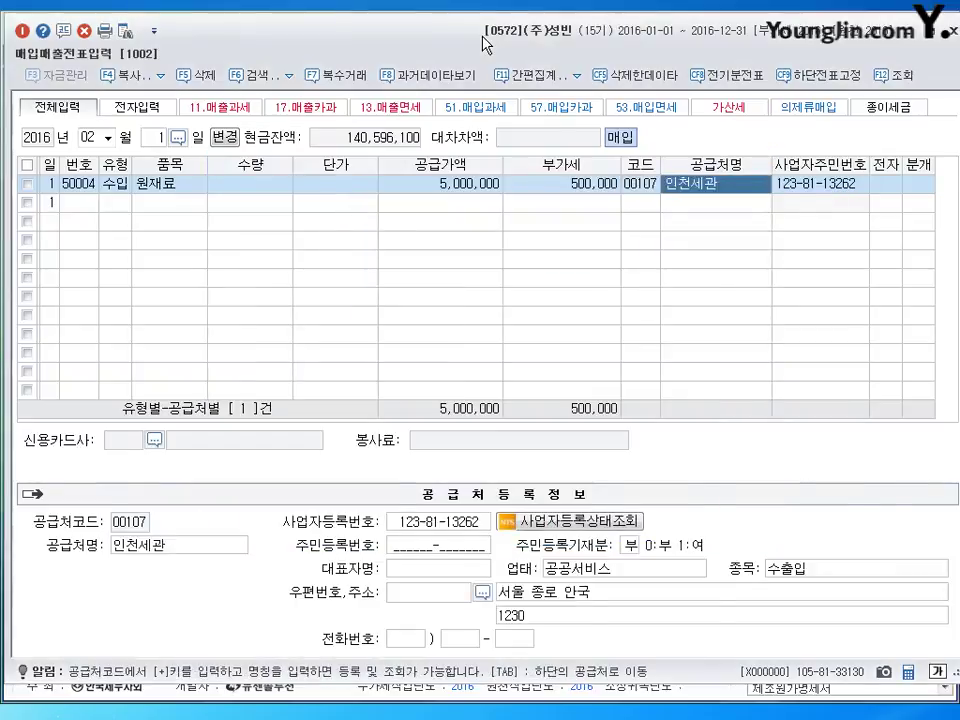
pyautogui.press('Return')
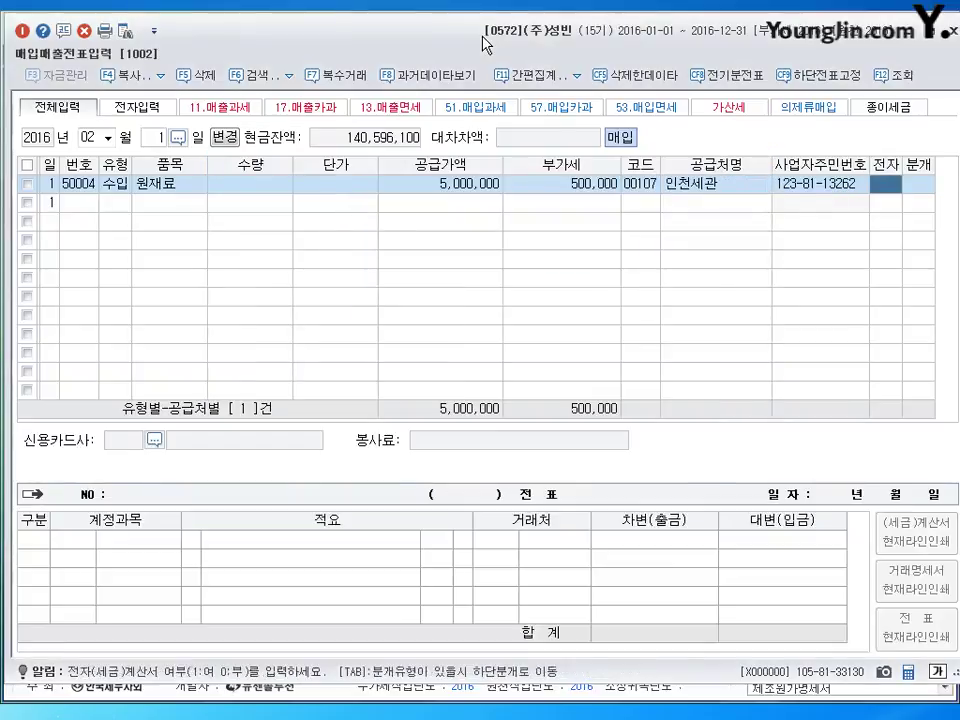
pyautogui.write('1')
pyautogui.press('Return')
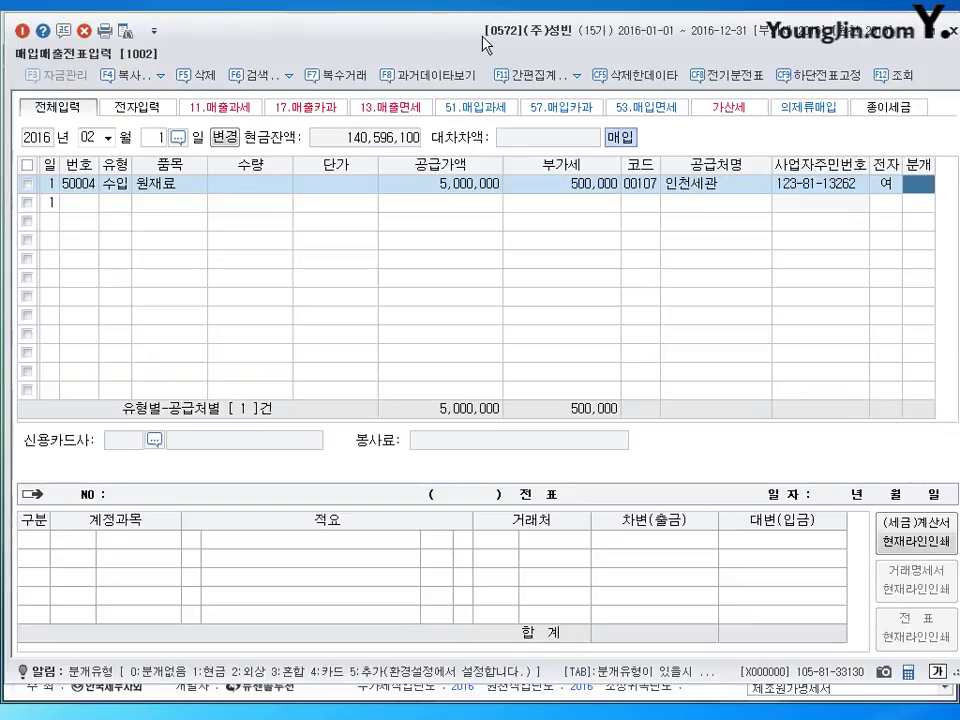
pyautogui.write('3')
pyautogui.press('Return')
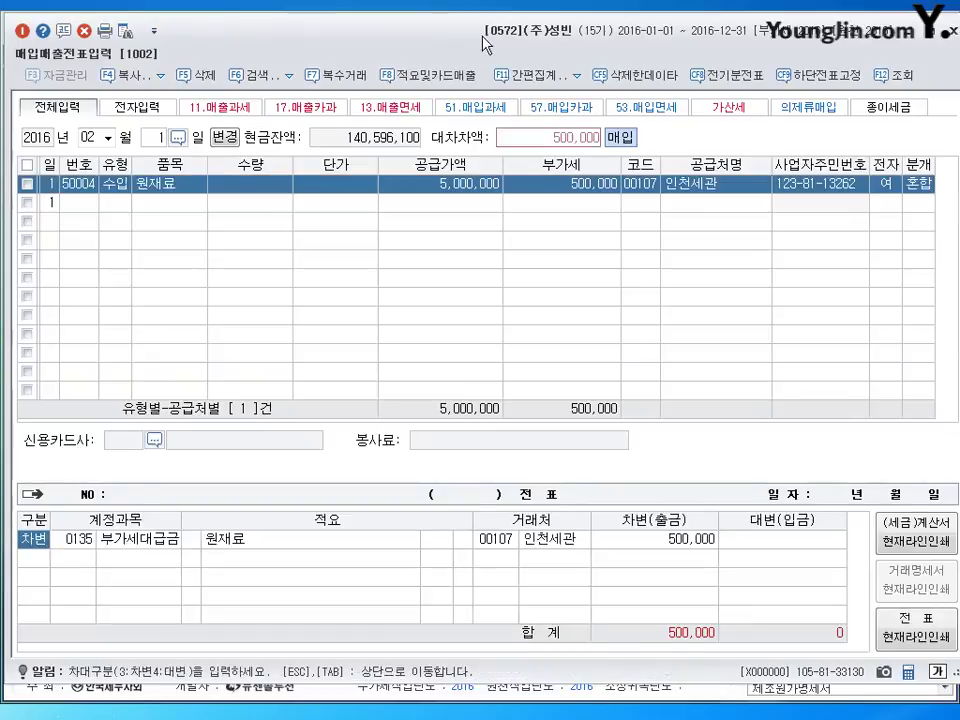
pyautogui.press('Return')
pyautogui.press('Return')
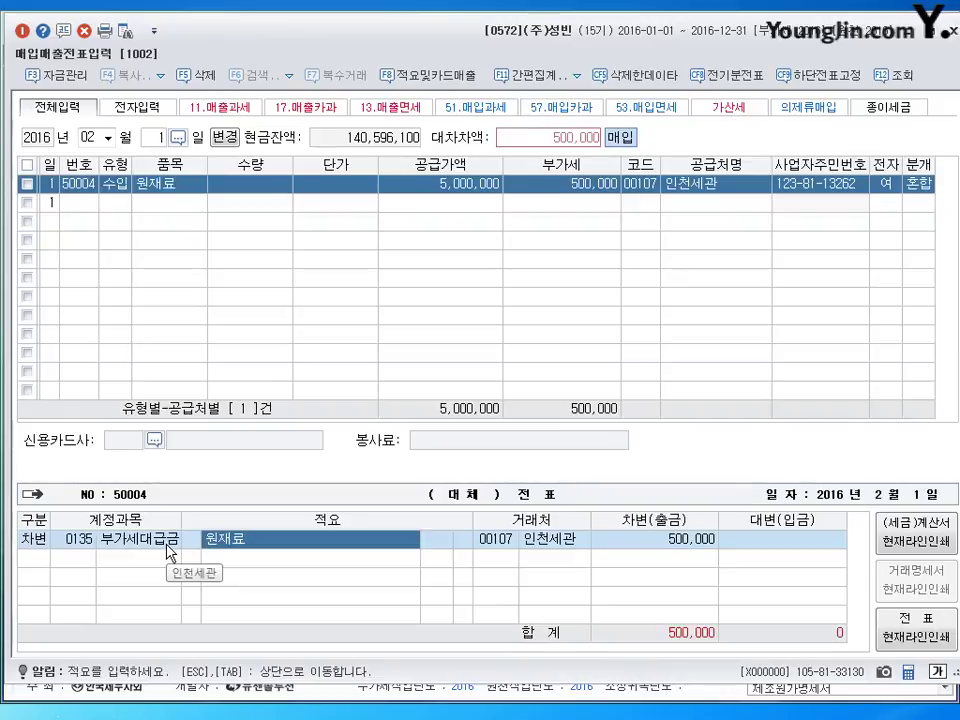
# Step: Add a 원재료 400,000 debit beside the VAT, credit 현금 900,000, and save the entry
pyautogui.press('Return')
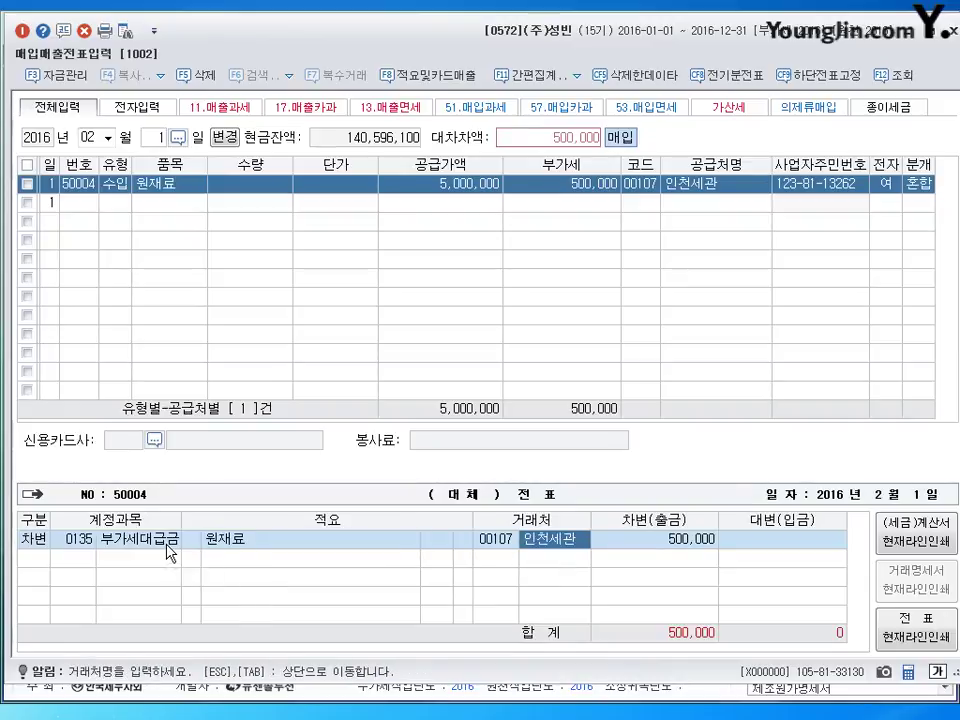
pyautogui.press('Return')
pyautogui.press('Return')
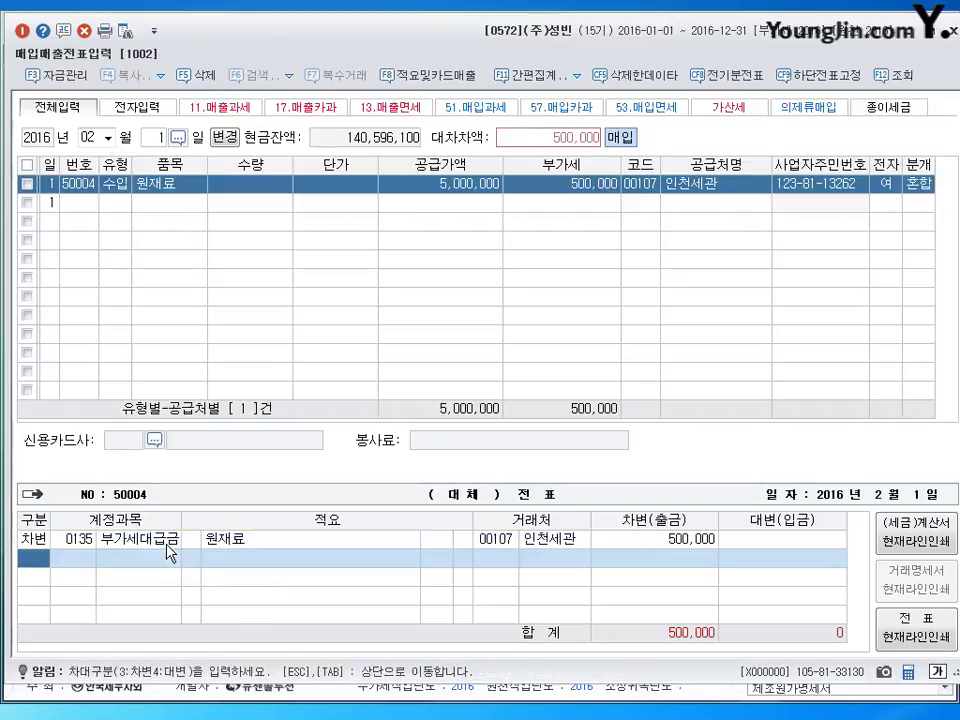
pyautogui.write('3153')
pyautogui.press('Return')
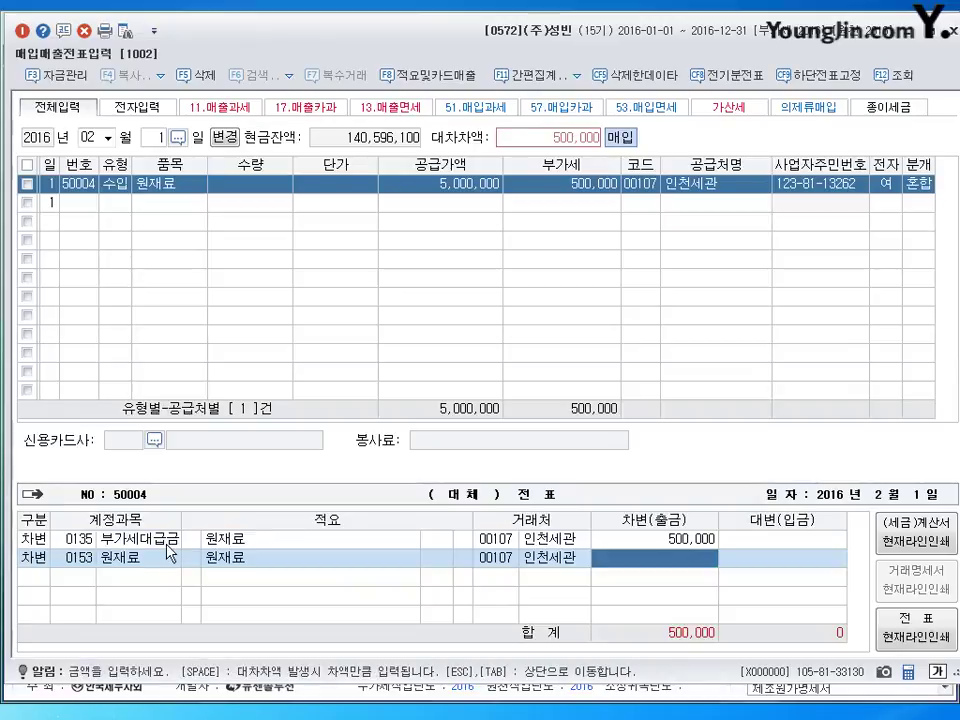
pyautogui.write('400')
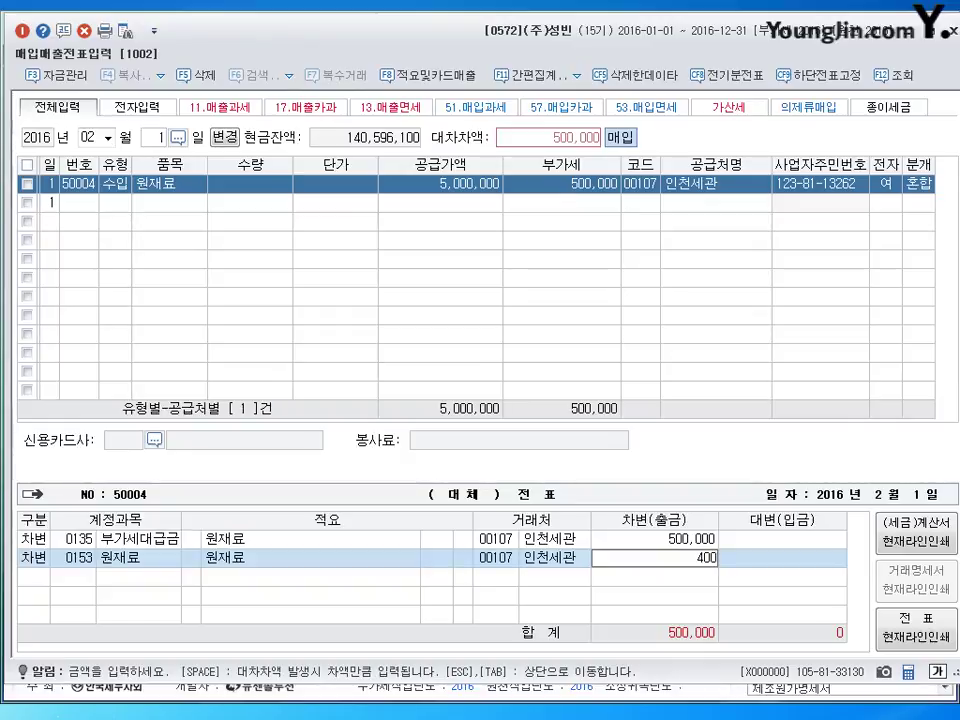
pyautogui.write('000')
pyautogui.press('Return')
pyautogui.write('4')
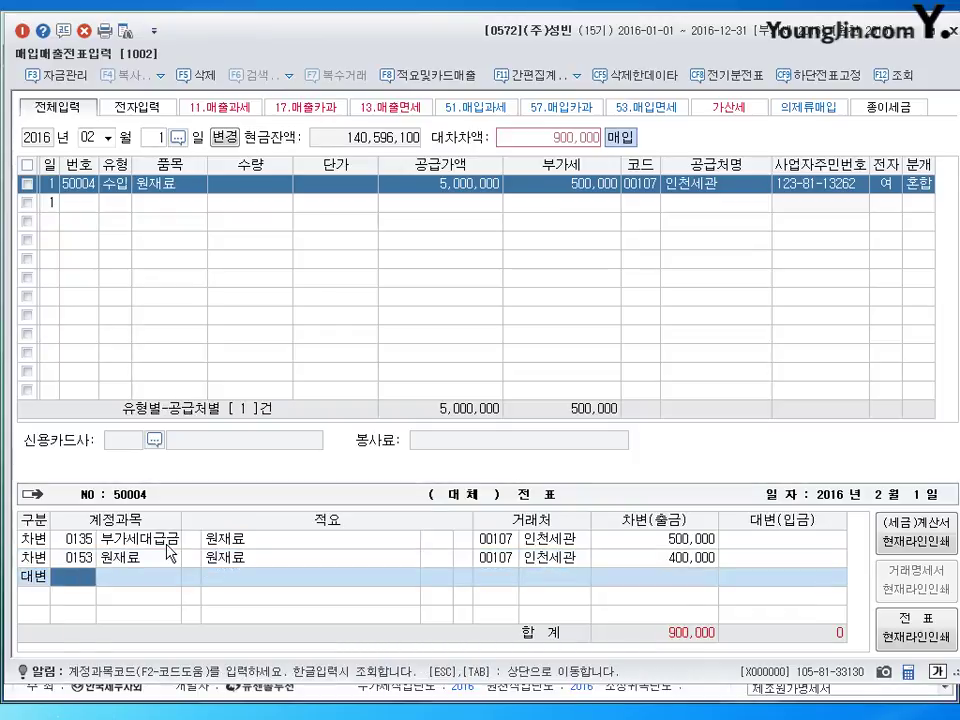
pyautogui.write('10')
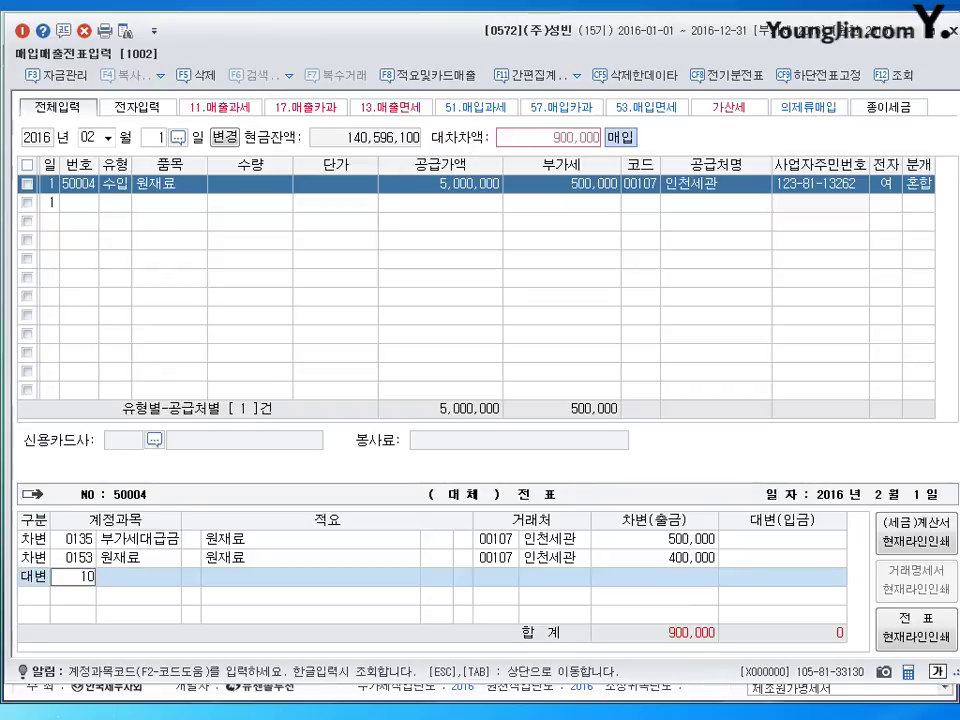
pyautogui.write('1')
pyautogui.press('Return')
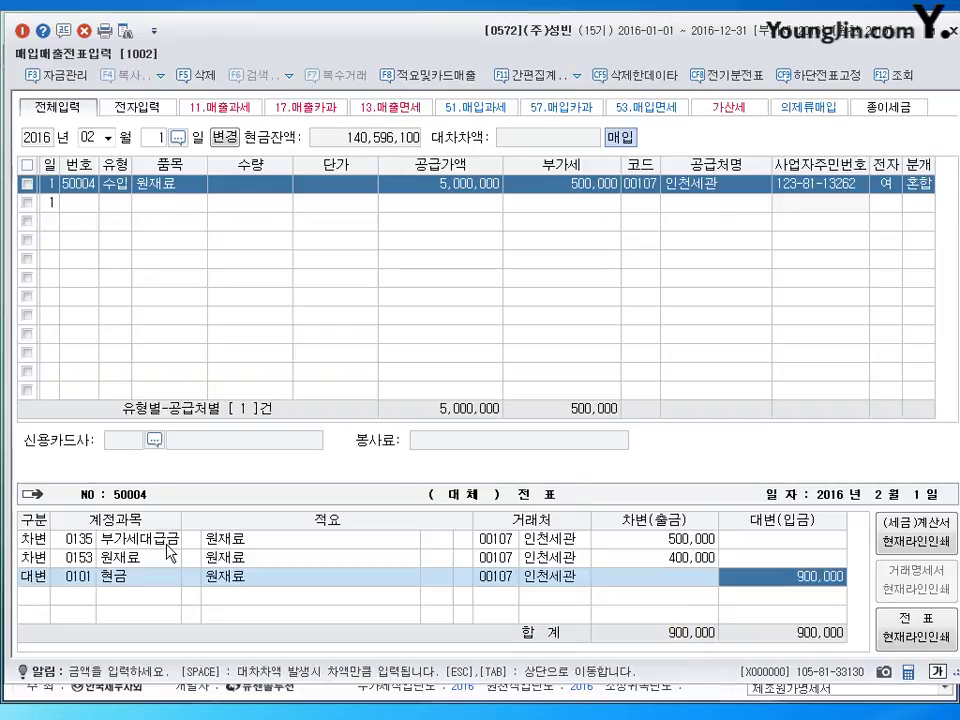
pyautogui.press('Return')
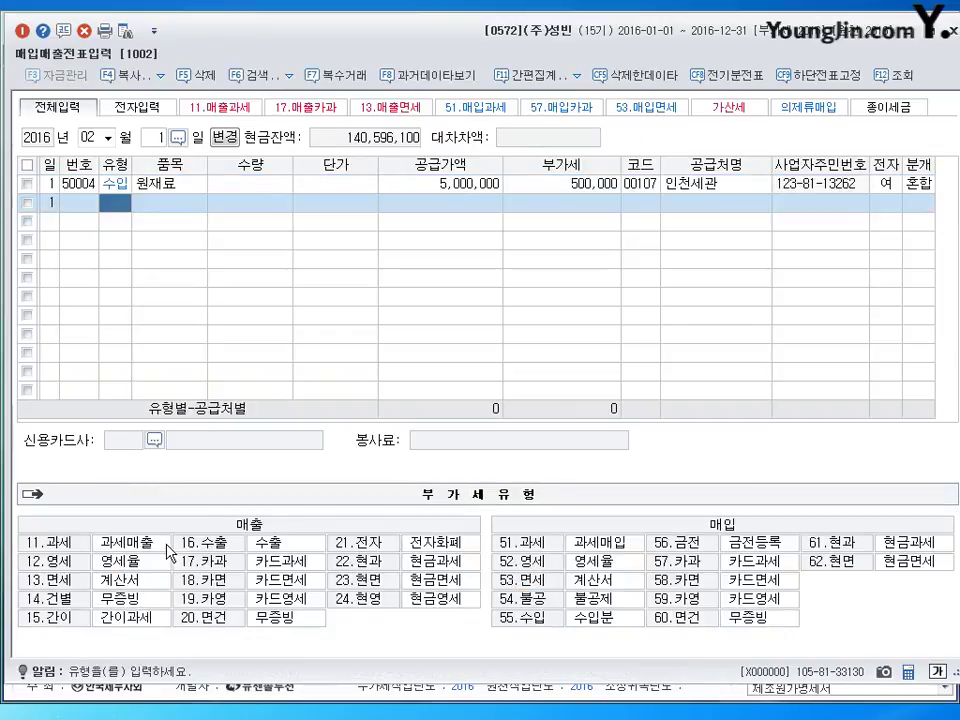
# Step: Start a Feb 22 row as a 12 영세 sale of 제품 with 4,000,000 supply value
pyautogui.press('Escape')
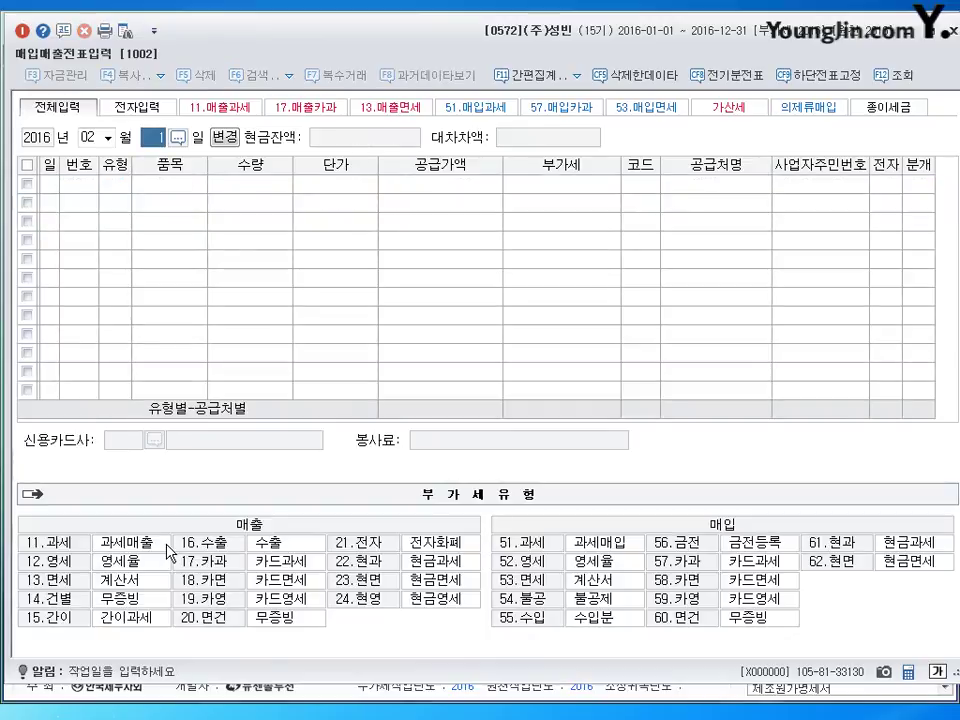
pyautogui.write('22')
pyautogui.press('Return')
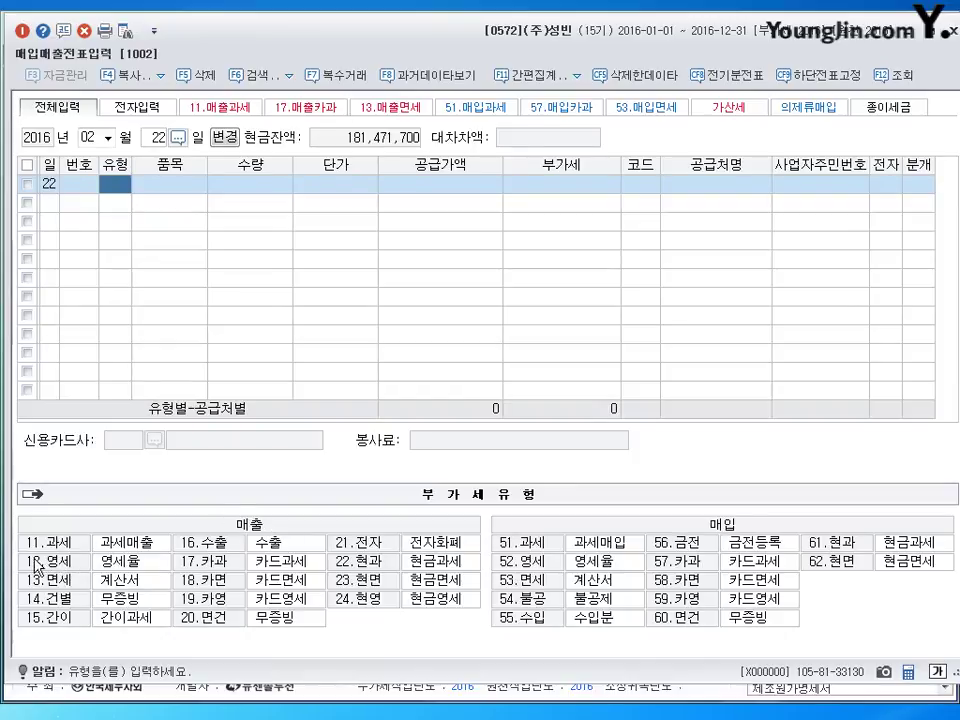
pyautogui.write('12')
pyautogui.press('Return')
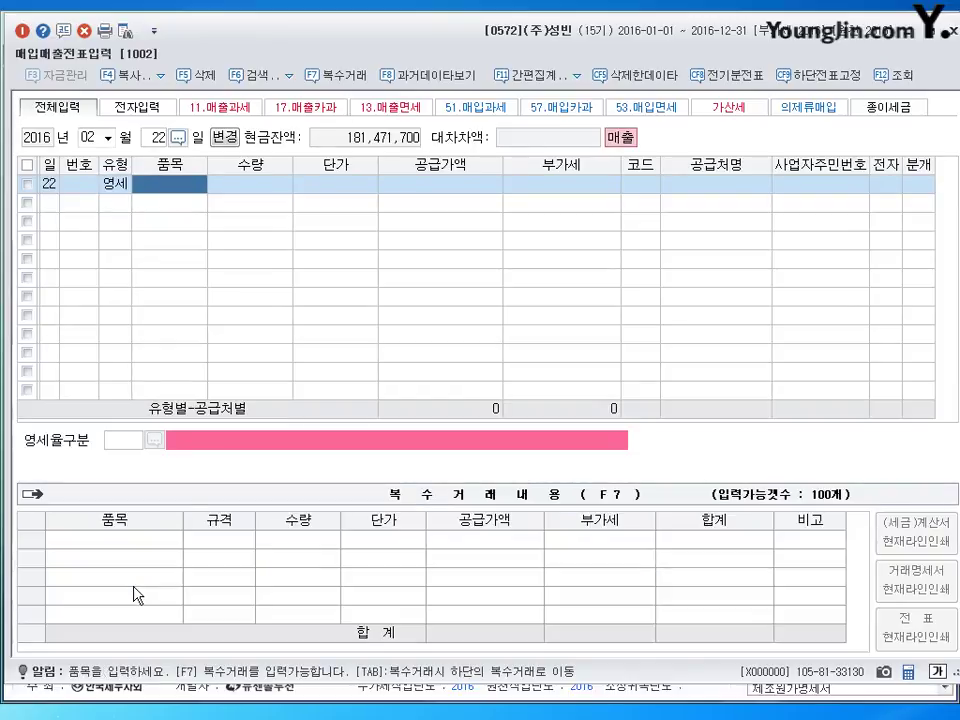
pyautogui.write('제품')
pyautogui.press('Return')
pyautogui.press('Return')
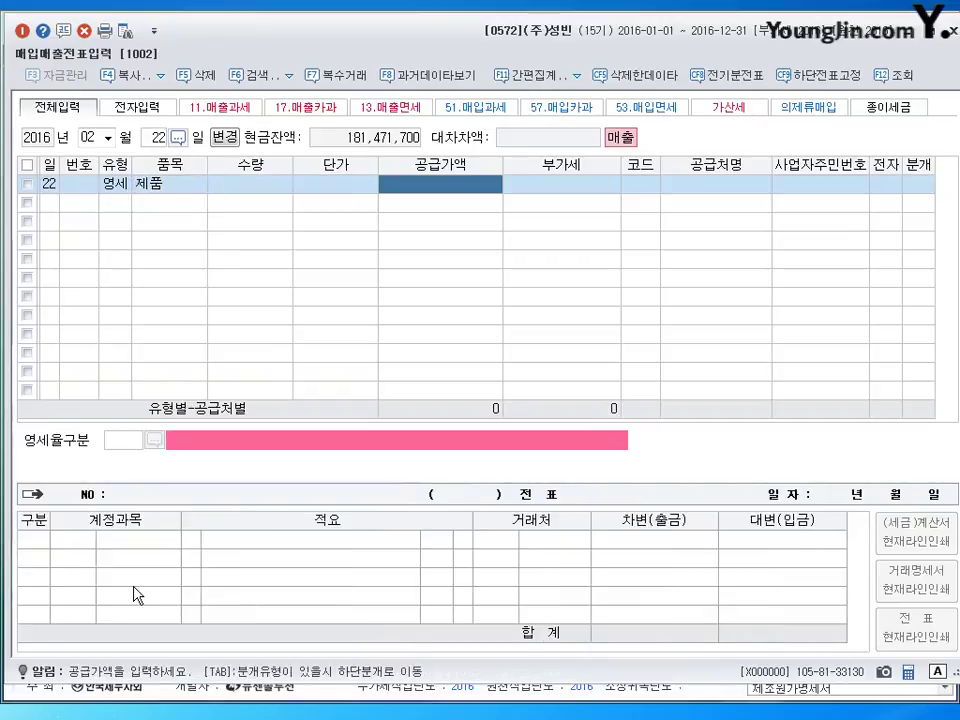
pyautogui.write('4000000')
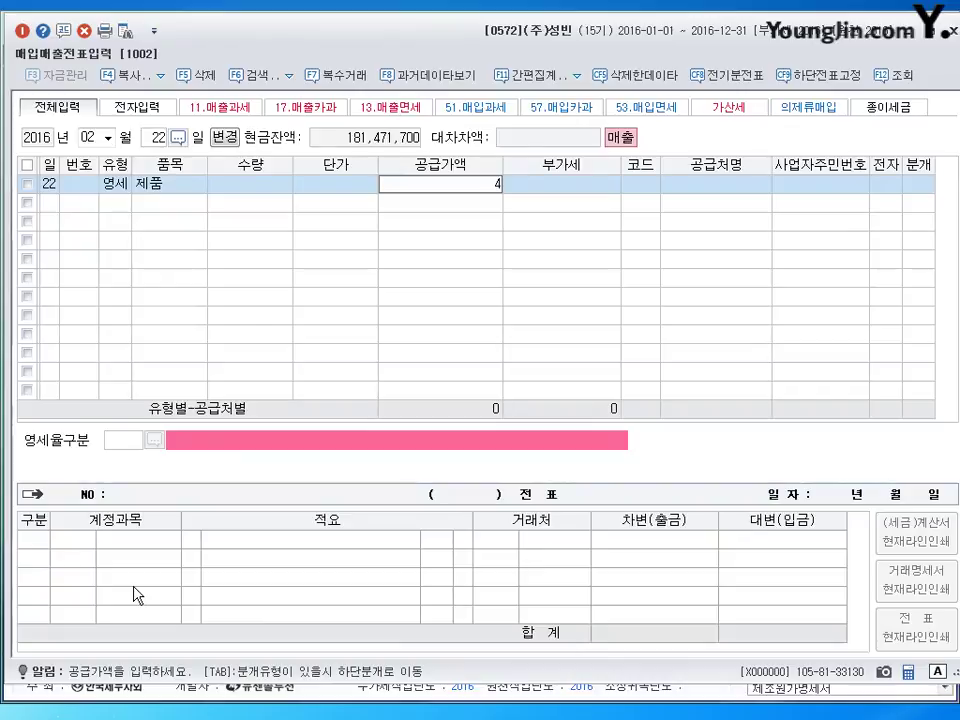
pyautogui.press('Return')
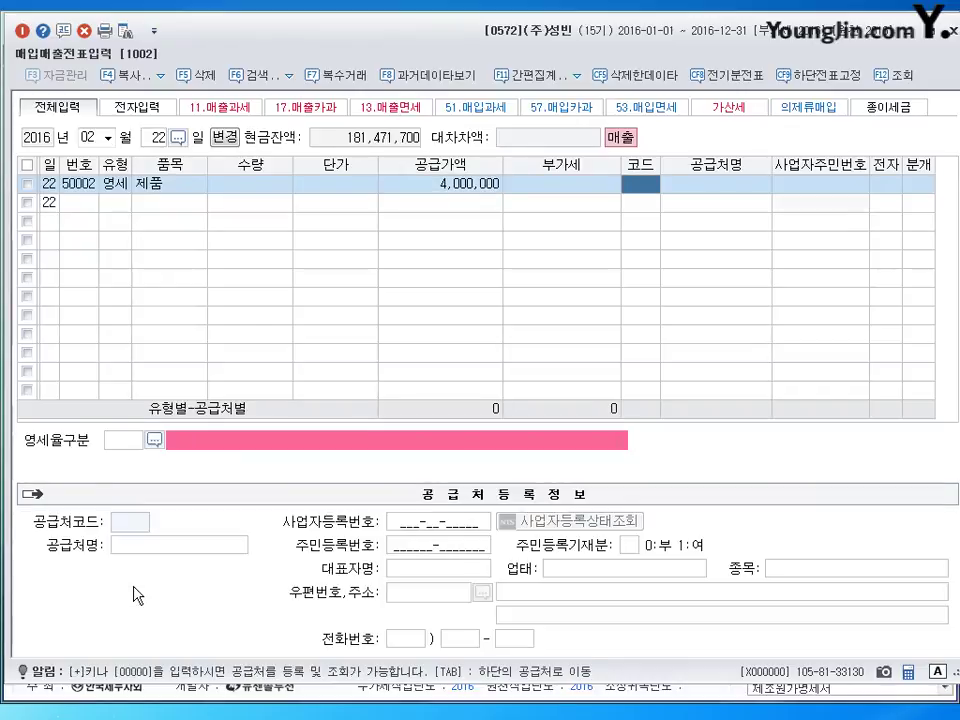
# Step: Choose (주)국제 as the customer and mark the invoice as electronic
pyautogui.write('국제')
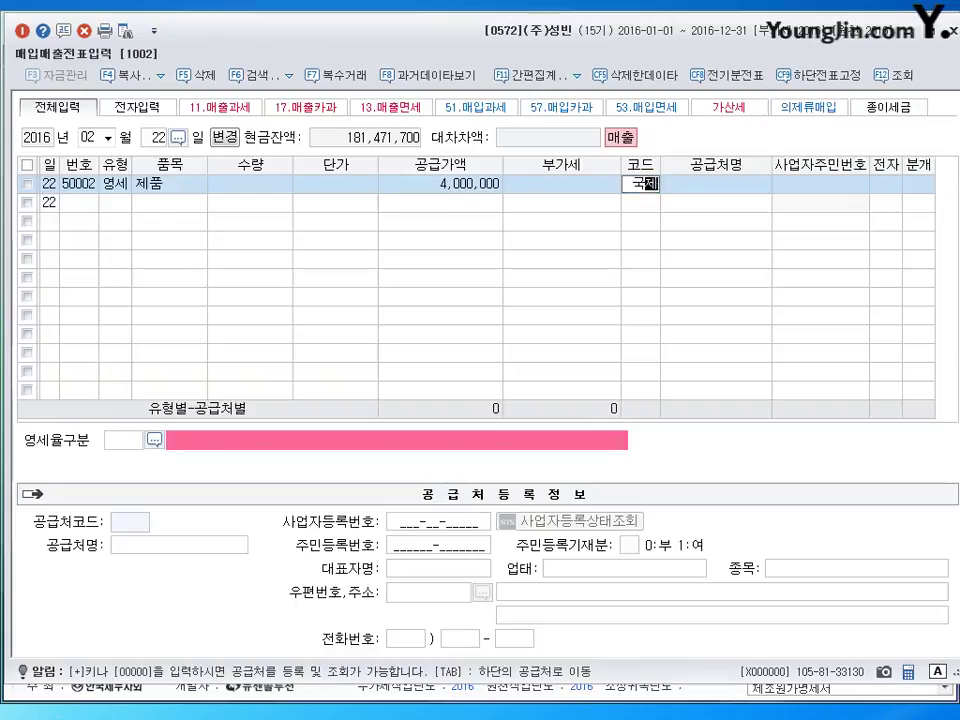
pyautogui.press('Return')
pyautogui.press('Return')
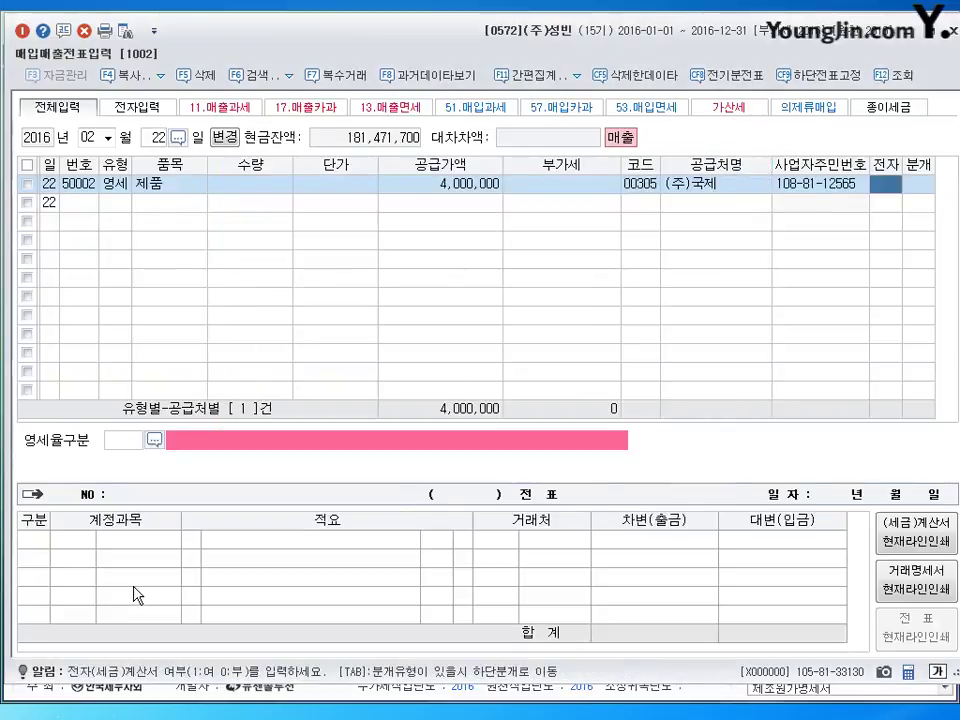
pyautogui.write('1')
pyautogui.press('Return')
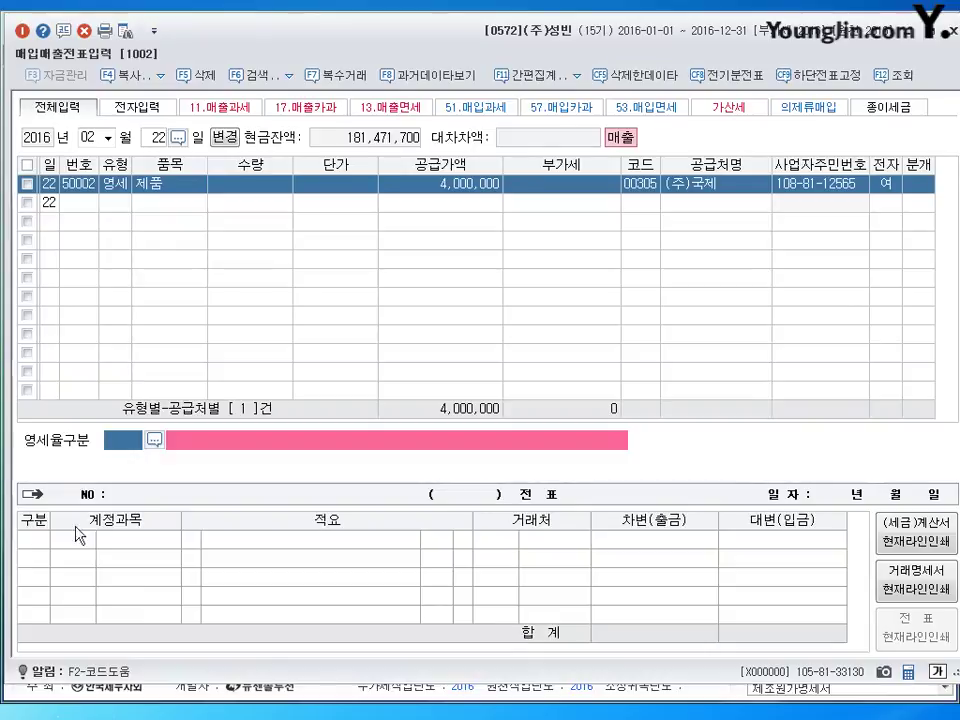
# Step: Set 영세율구분 to 3 (내국신용장·구매확인서), book it as 1 현금, and save the row
pyautogui.click(154, 441)
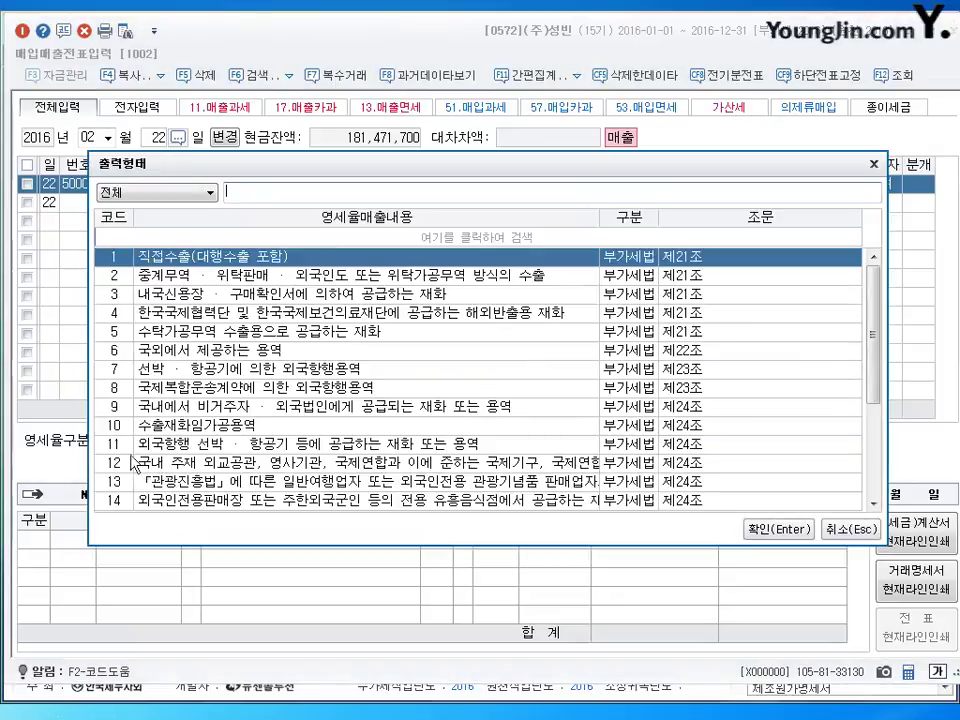
pyautogui.click(286, 302)
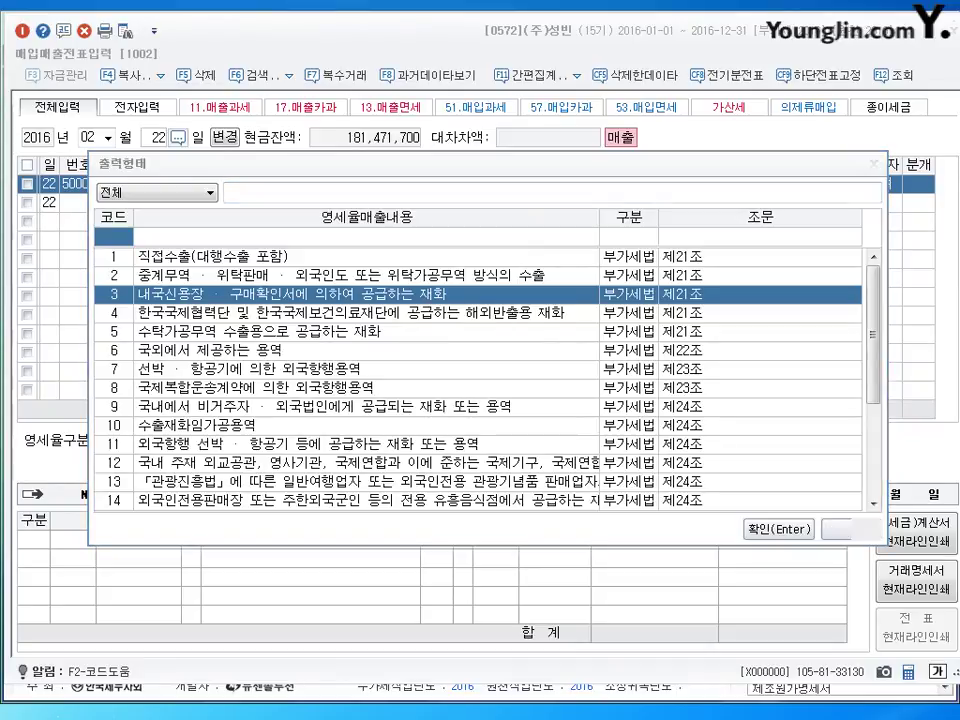
pyautogui.moveTo(611, 174); pyautogui.dragTo(608, 131)
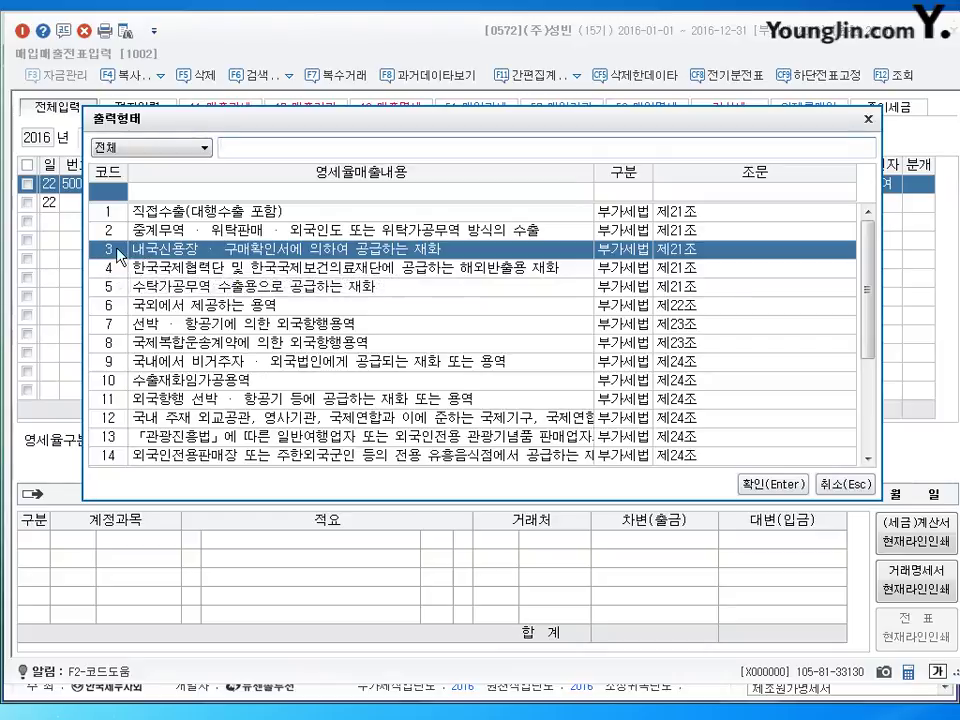
pyautogui.click(777, 484)
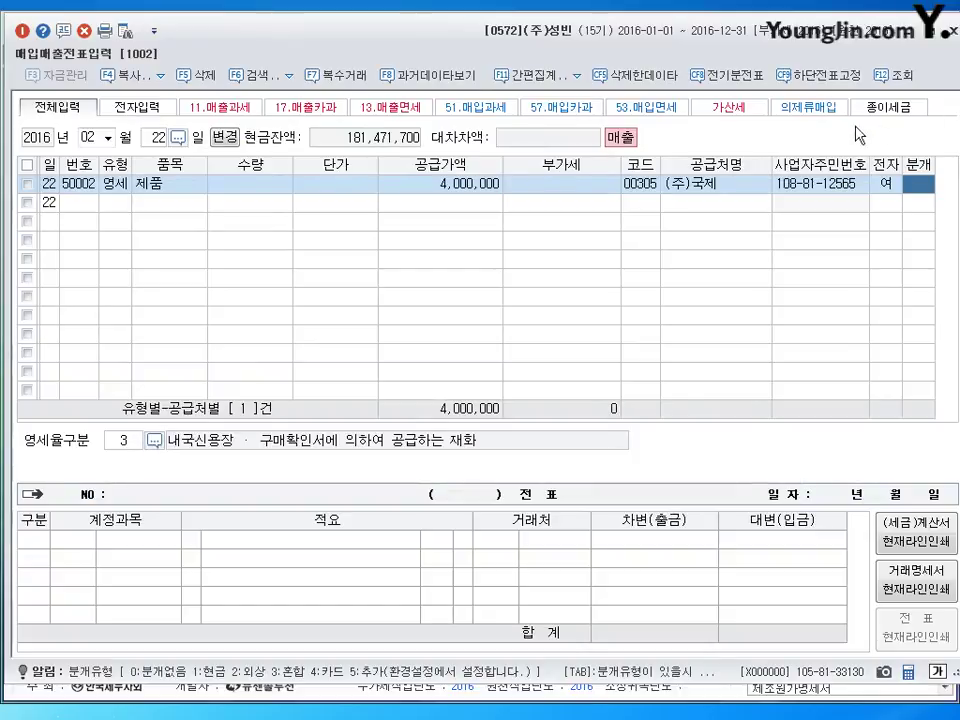
pyautogui.write('1')
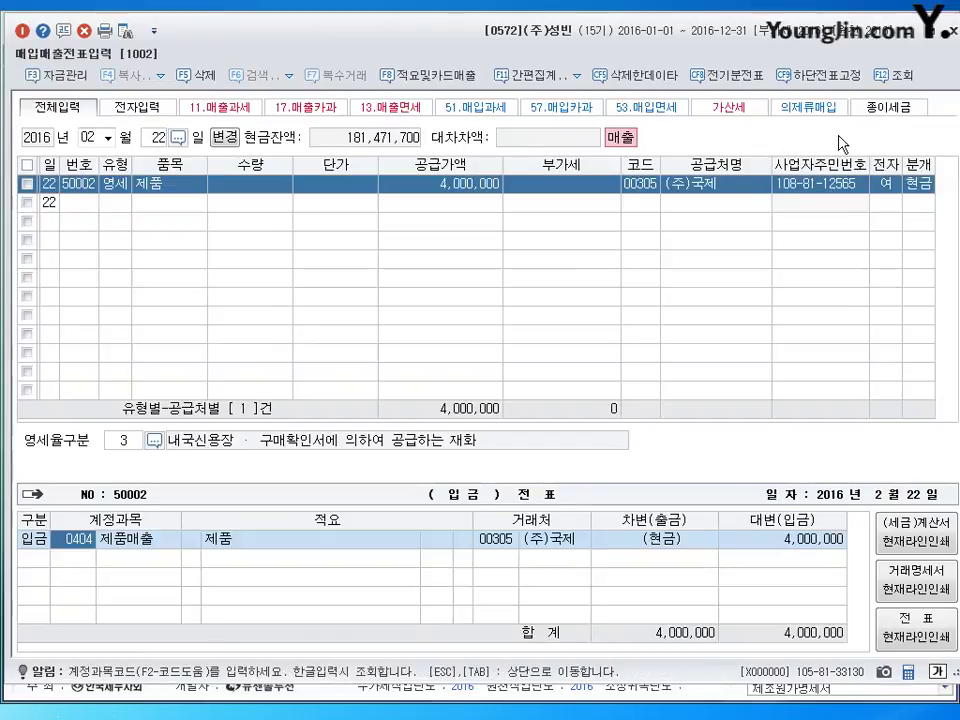
pyautogui.press('Escape')
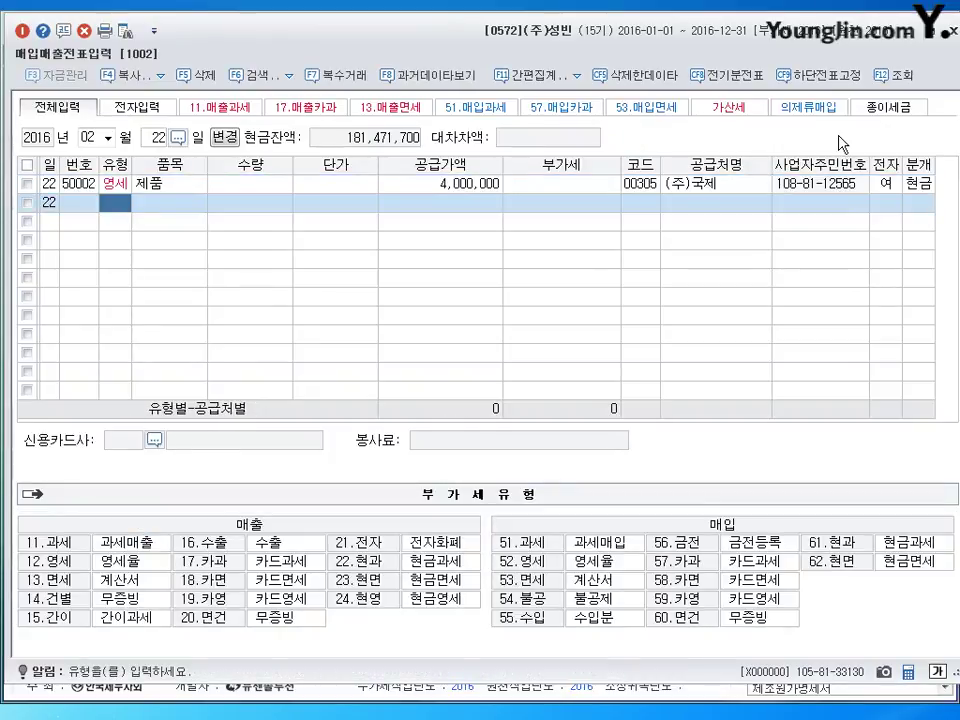
# Step: Change the voucher date to month 3, day 13 to open a new row
pyautogui.press('Escape')
pyautogui.hotkey('shift', 'Tab')
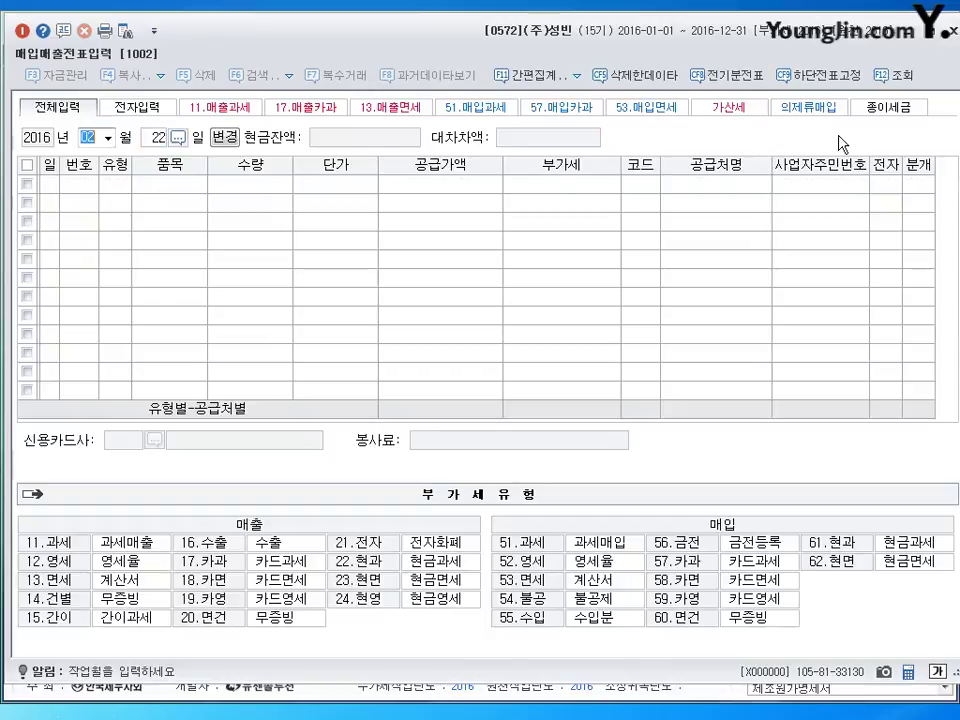
pyautogui.write('3')
pyautogui.press('Return')
pyautogui.write('13')
pyautogui.press('Return')
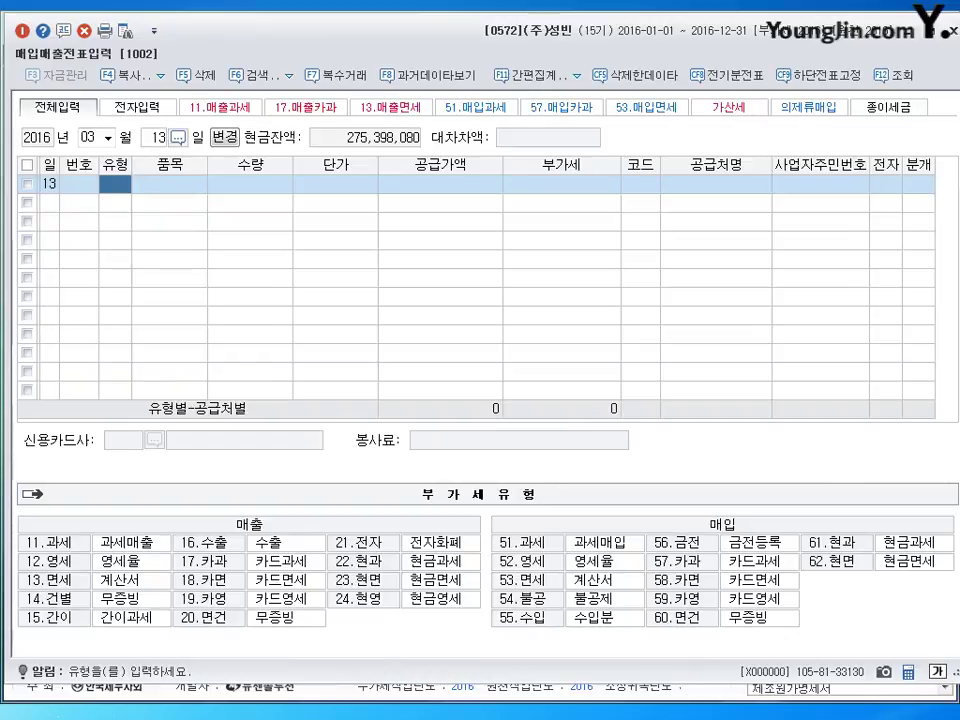
# Step: Enter an 11 과세 sale of 제품 with -500,000 supply value and -50,000 VAT
pyautogui.write('11')
pyautogui.press('Return')
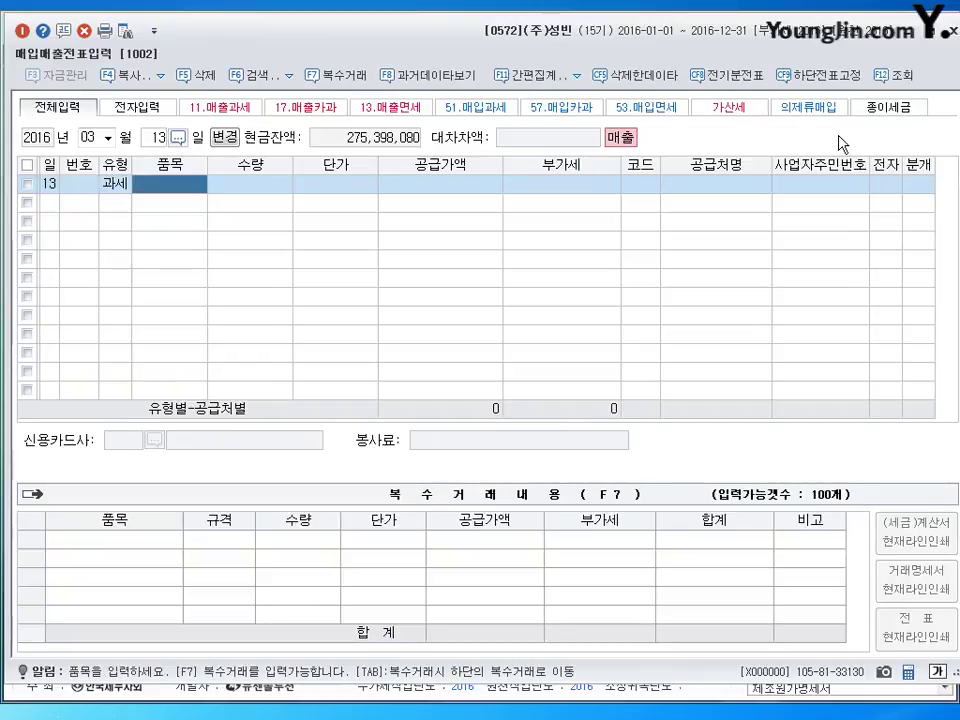
pyautogui.write('제품')
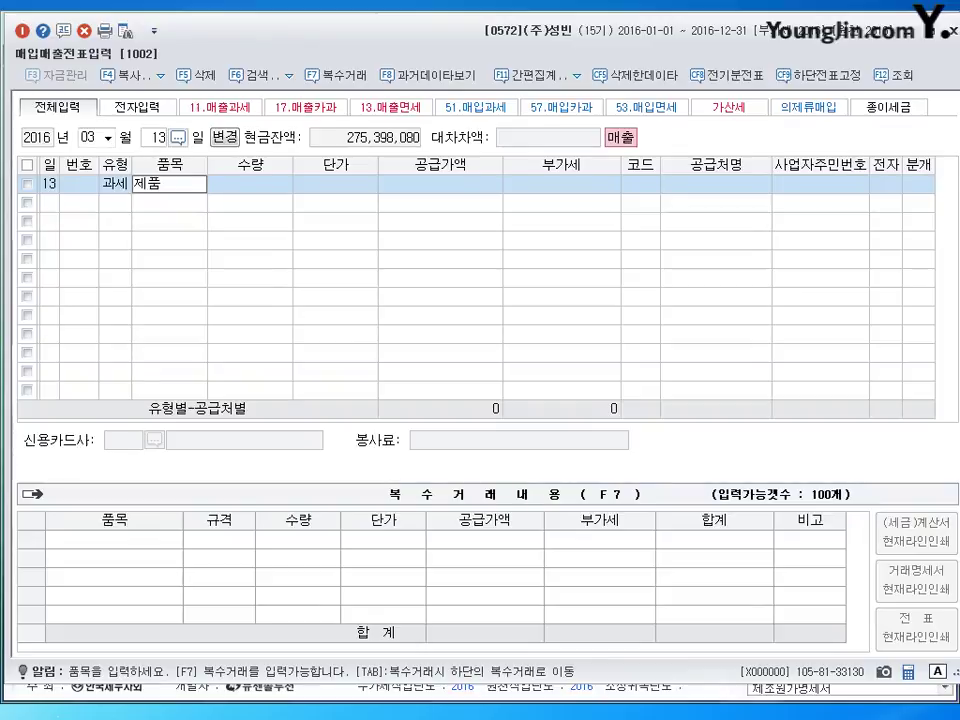
pyautogui.press('Return')
pyautogui.press('Return')
pyautogui.press('Return')
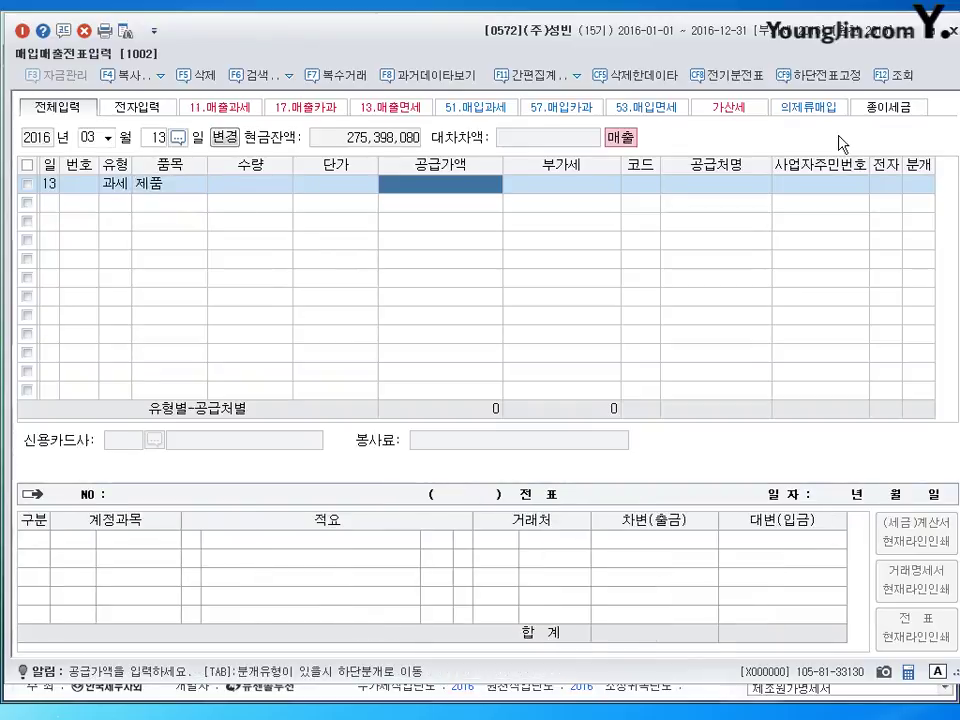
pyautogui.write('-500')
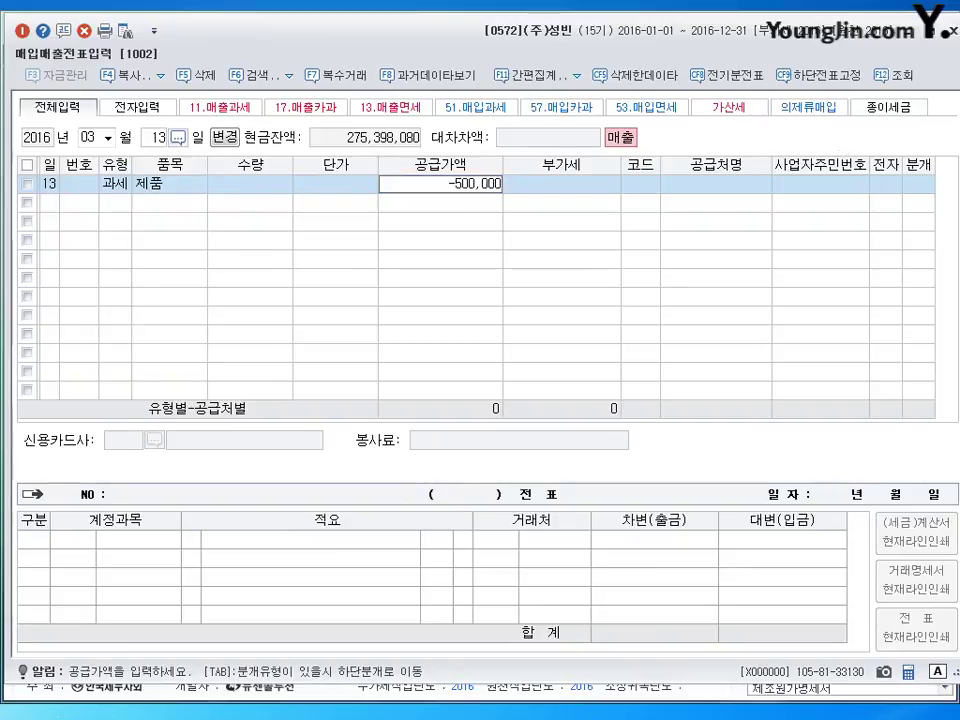
pyautogui.press('Return')
pyautogui.press('Return')
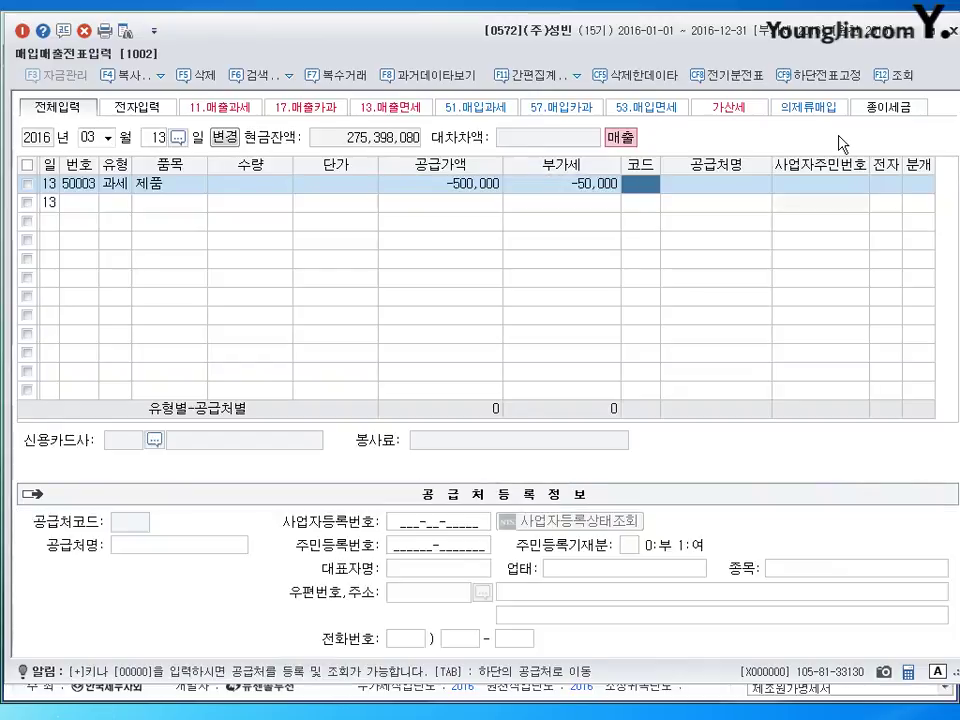
# Step: Pick (주)서울상사, mark it electronic, book as 2 외상, save, and close voucher entry
pyautogui.write('서울')
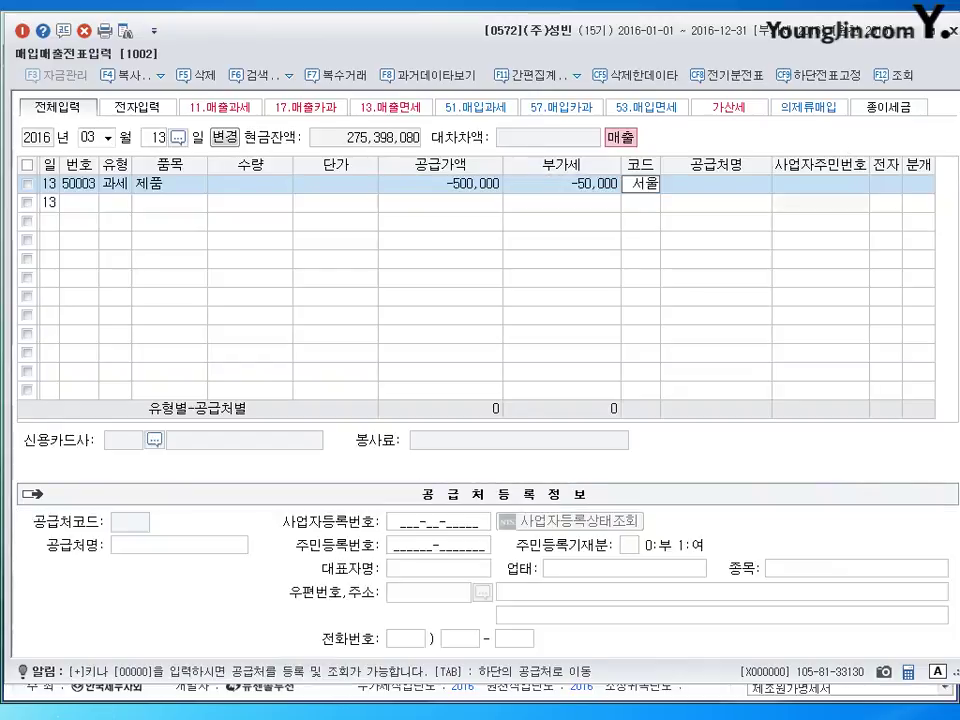
pyautogui.press('Return')
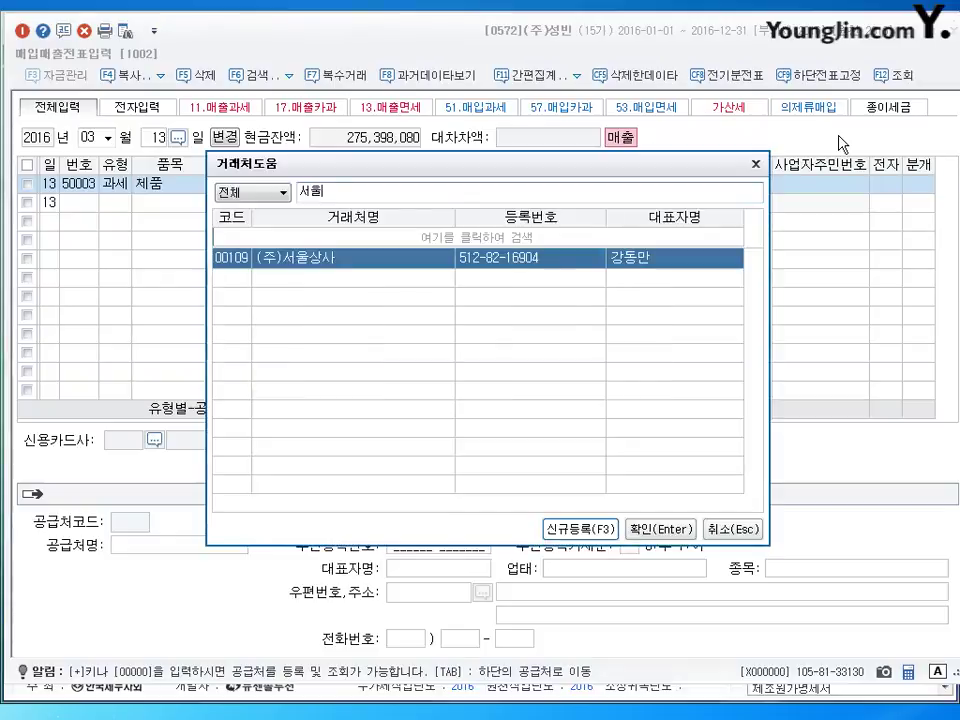
pyautogui.press('Return')
pyautogui.write('1')
pyautogui.press('Return')
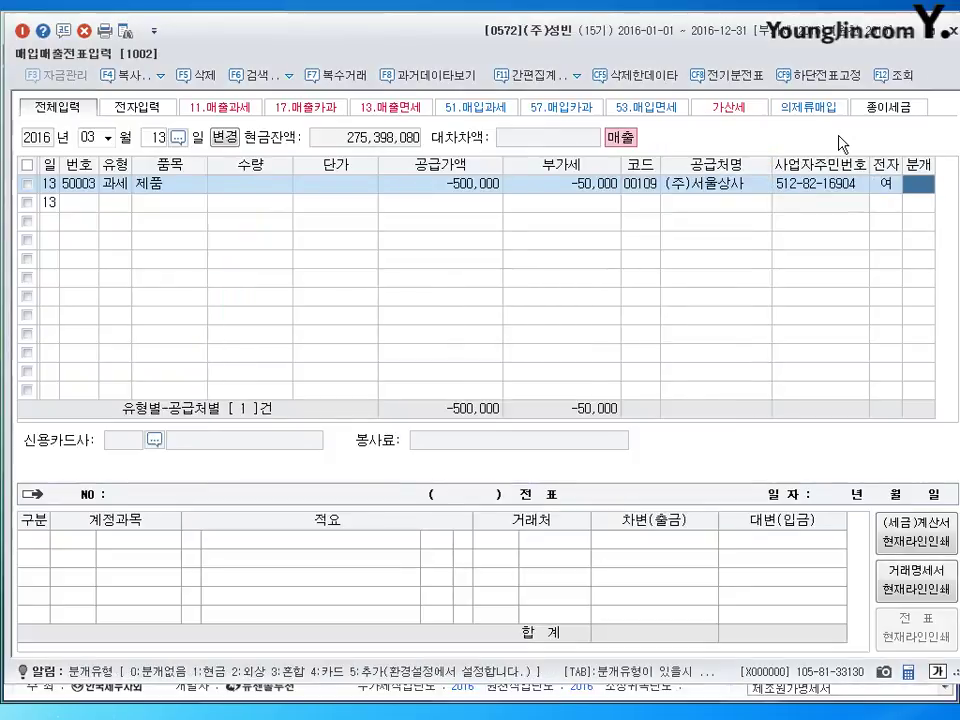
pyautogui.write('2')
pyautogui.press('Return')
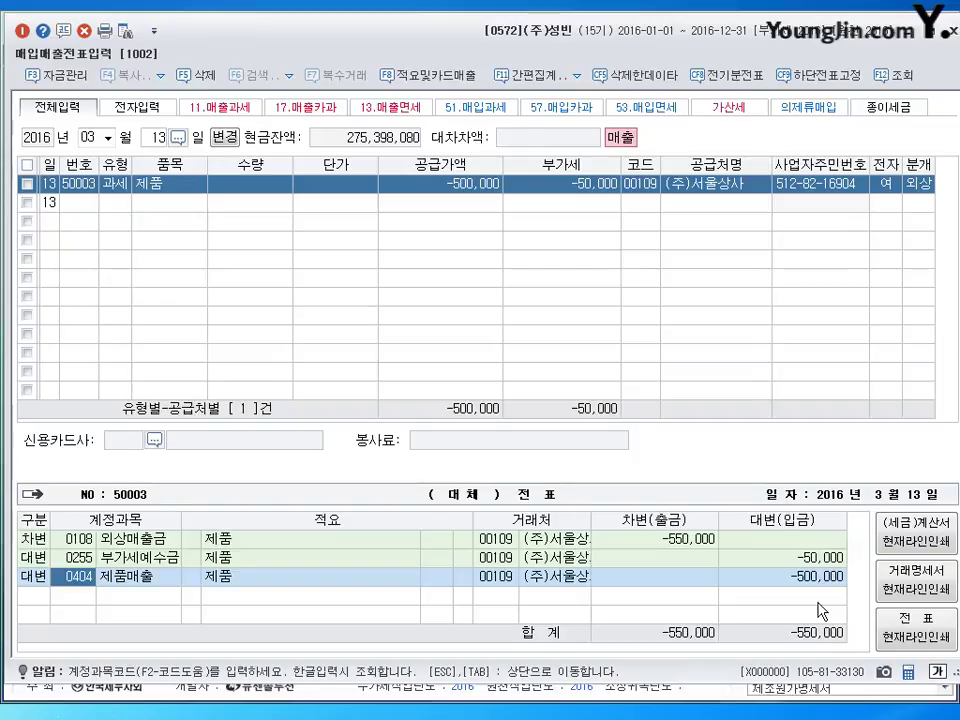
pyautogui.press('Return')
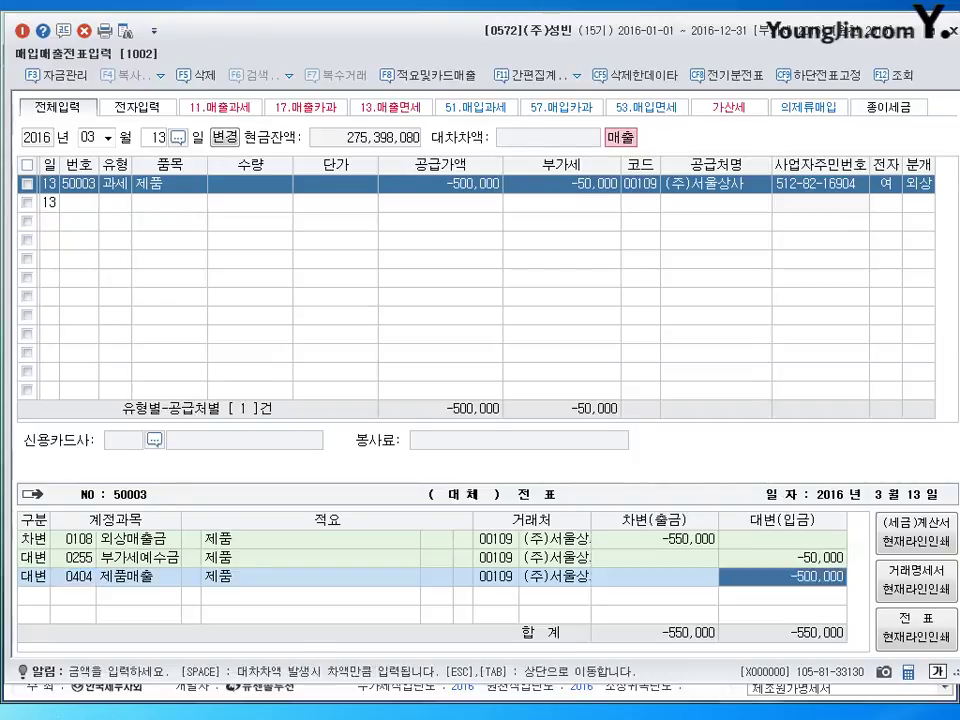
pyautogui.press('Return')
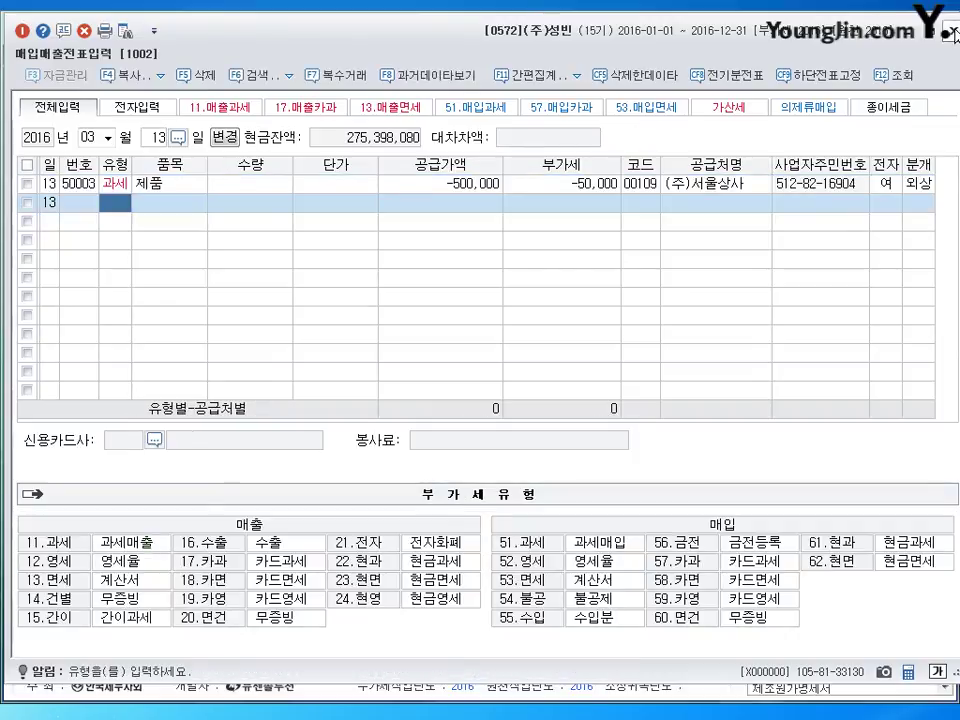
pyautogui.press('Escape')
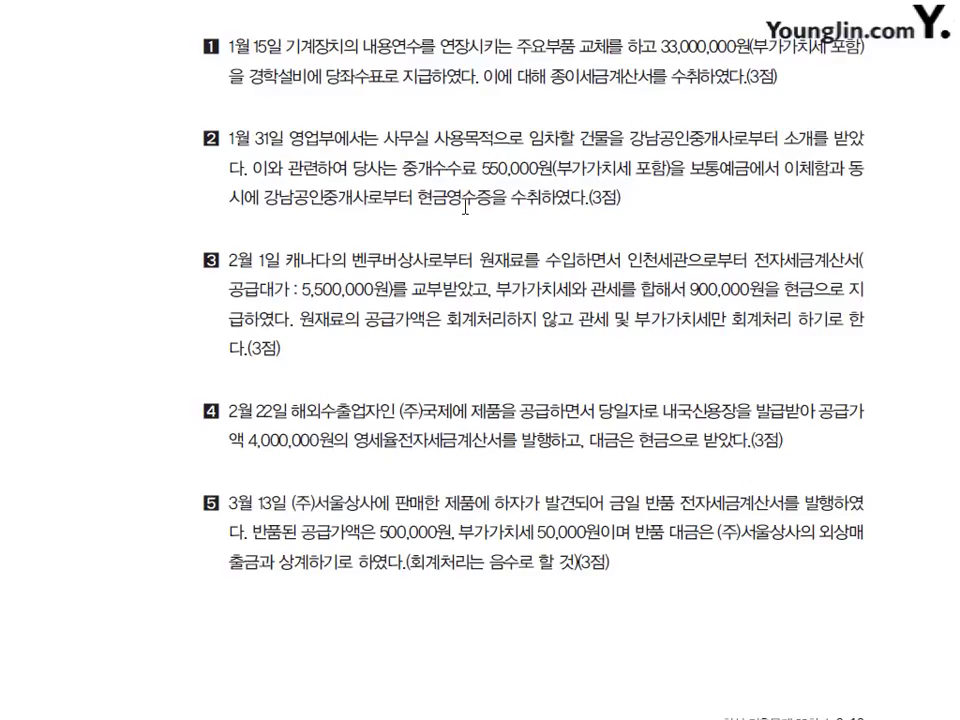
# Step: Scroll to question 03 and underline 신용카드매출전표등수령명세서(갑)(을) in red
pyautogui.scroll(-10, 465, 208)
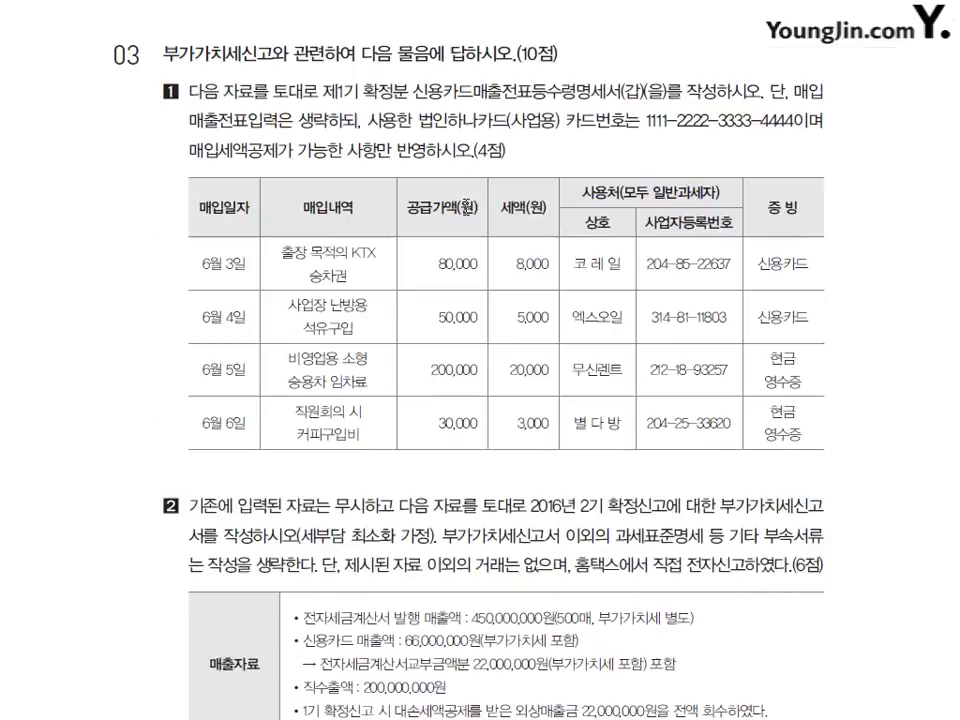
pyautogui.scroll(1, 465, 200)
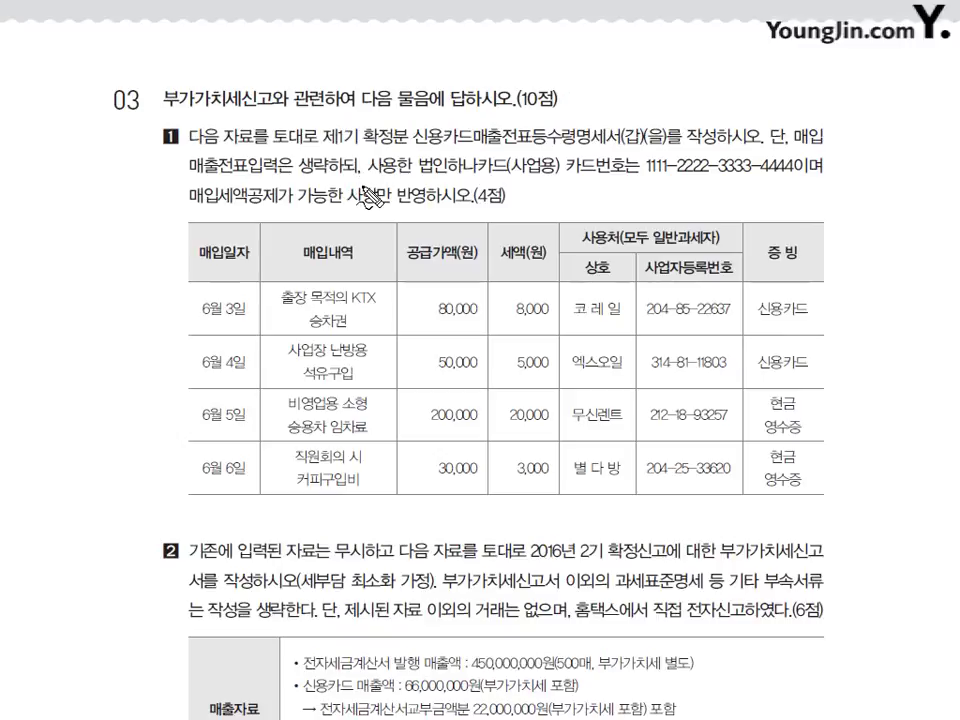
pyautogui.moveTo(400, 148); pyautogui.dragTo(643, 154)
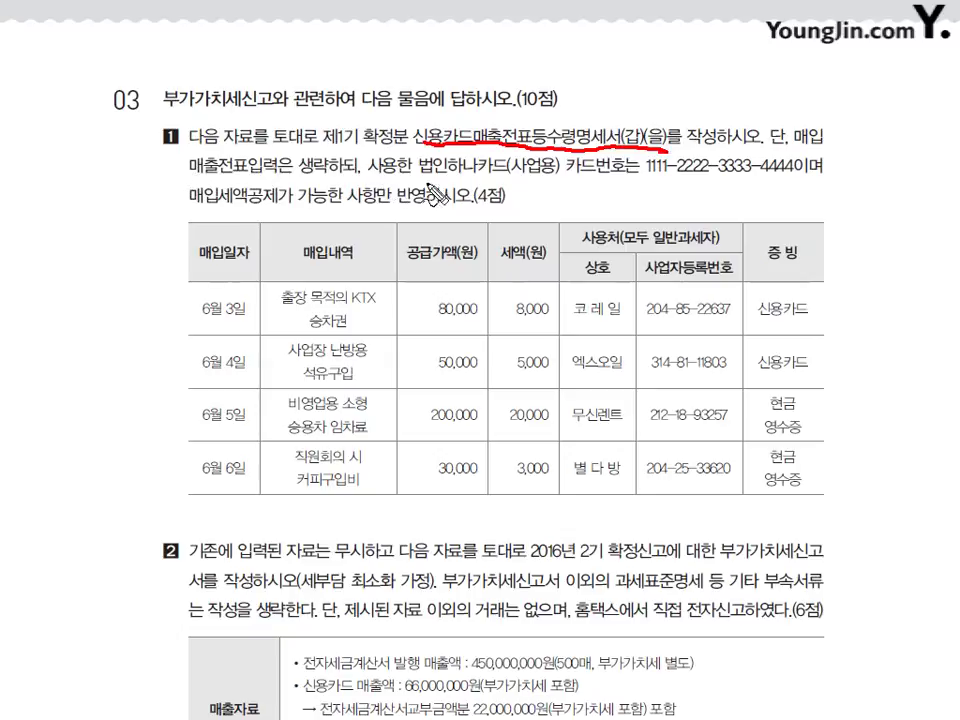
# Step: Underline the corporate card, its card number, and the deductible-only condition
pyautogui.moveTo(418, 177); pyautogui.dragTo(560, 176)
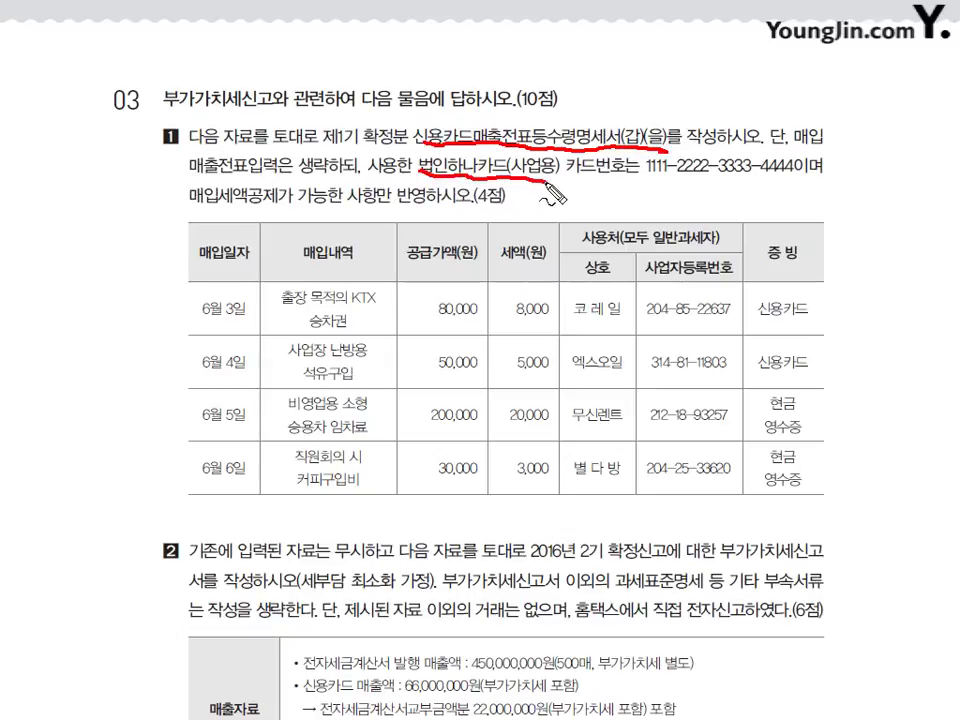
pyautogui.moveTo(648, 177); pyautogui.dragTo(772, 178)
pyautogui.moveTo(200, 211); pyautogui.dragTo(434, 212)
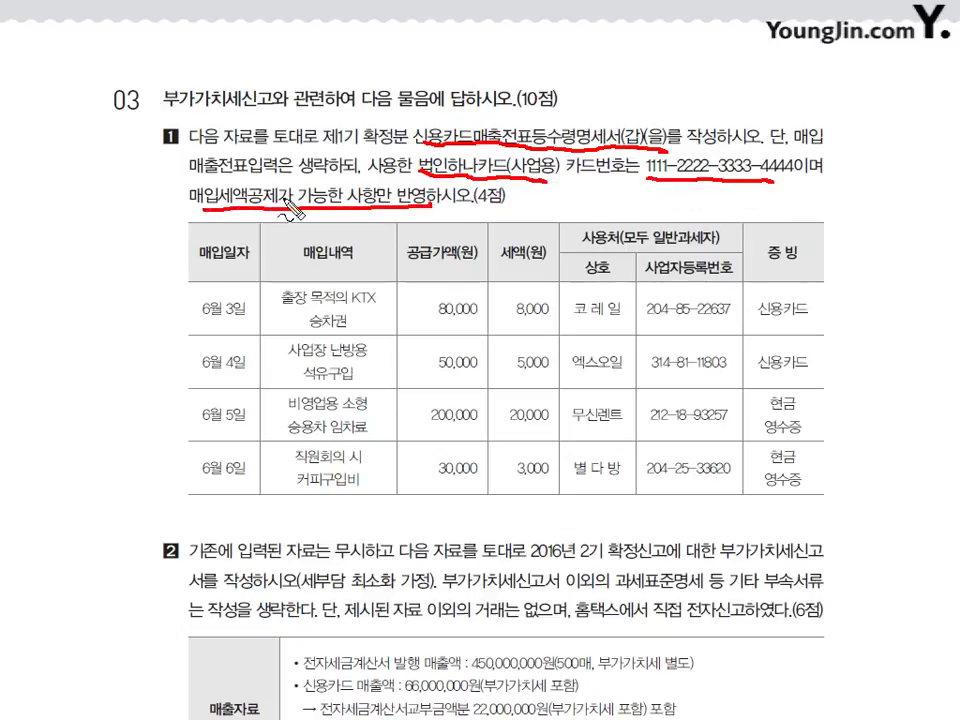
pyautogui.moveTo(182, 188)
pyautogui.mouseDown()
pyautogui.moveTo(196, 173)
pyautogui.moveTo(194, 182)
pyautogui.mouseUp()
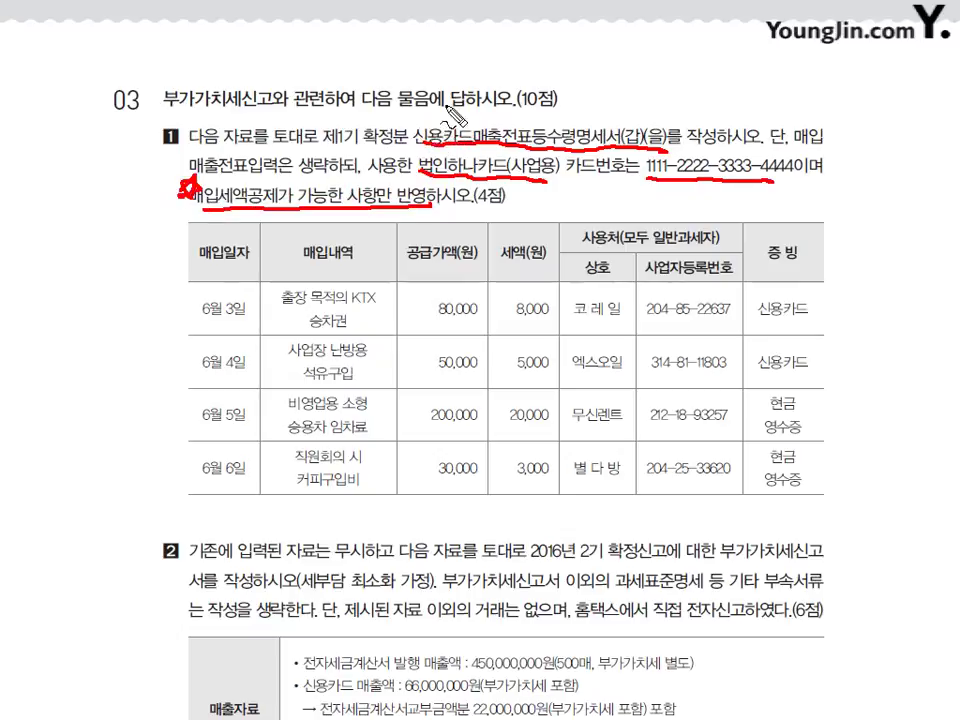
pyautogui.moveTo(403, 117); pyautogui.dragTo(416, 113)
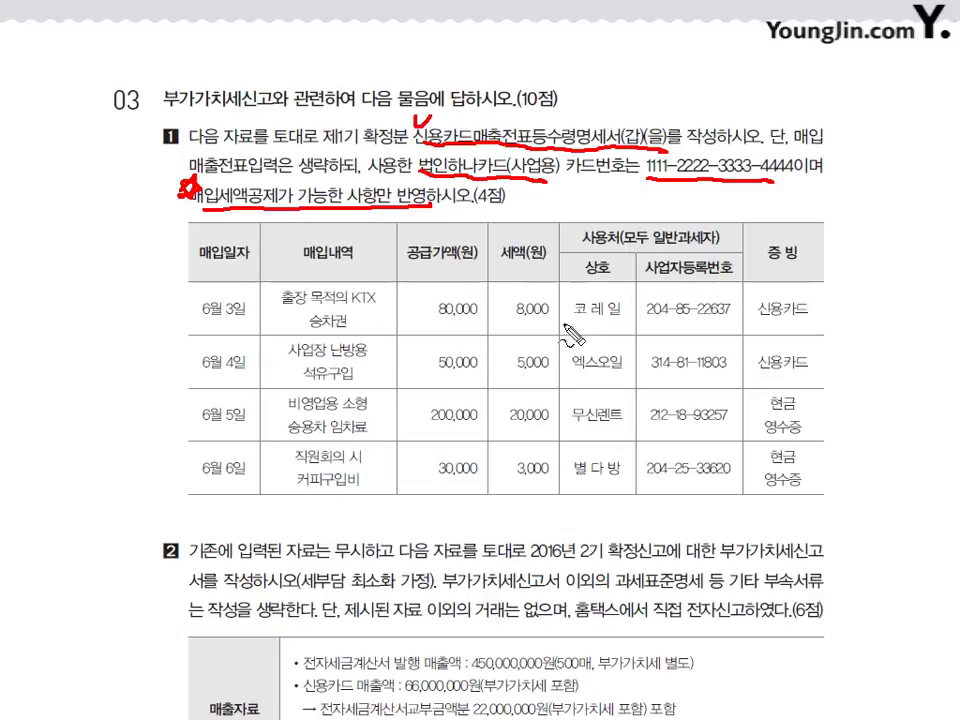
# Step: Cross out the 6월 3일 KTX and 6월 5일 car rental; circle 6월 4일 and 6월 6일
pyautogui.moveTo(834, 293)
pyautogui.mouseDown()
pyautogui.moveTo(820, 312)
pyautogui.moveTo(836, 330)
pyautogui.mouseUp()
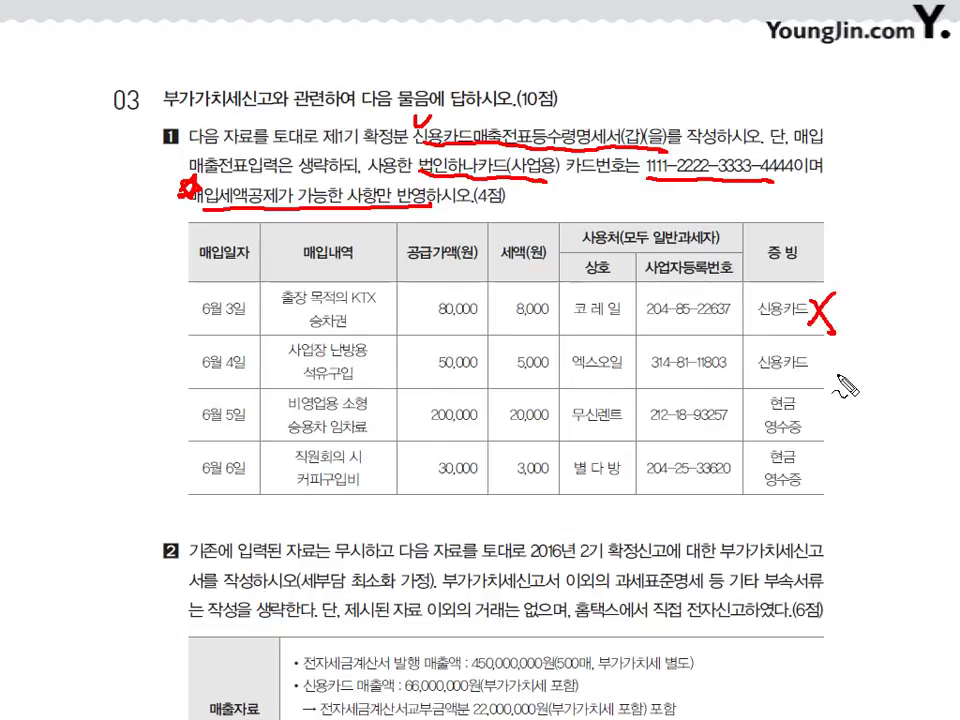
pyautogui.moveTo(830, 356); pyautogui.dragTo(828, 382)
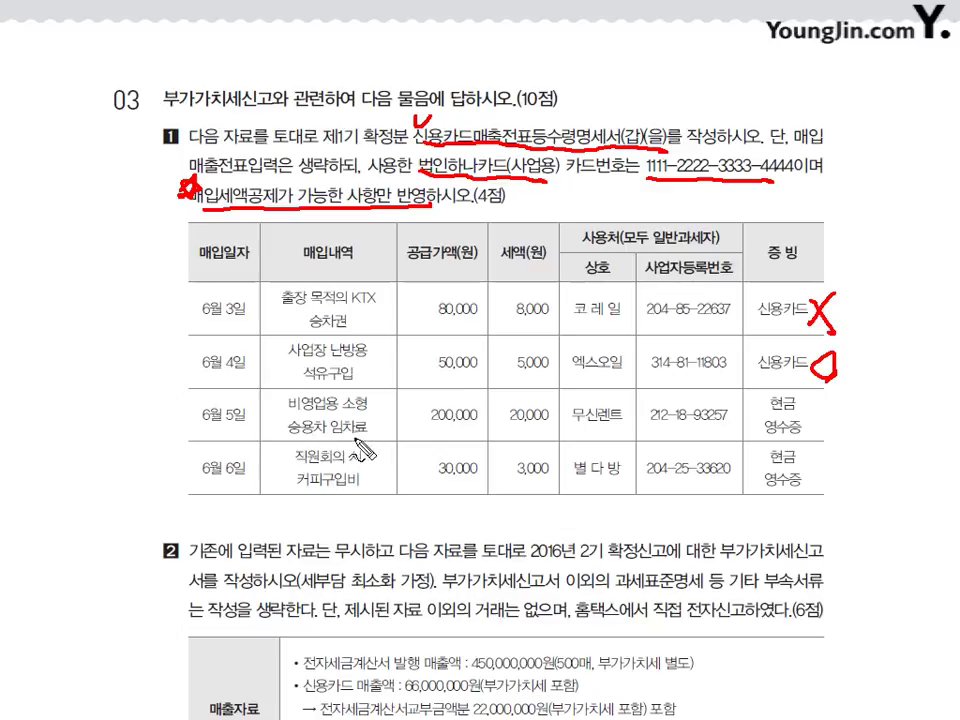
pyautogui.moveTo(289, 409); pyautogui.dragTo(368, 408)
pyautogui.moveTo(289, 436); pyautogui.dragTo(334, 434)
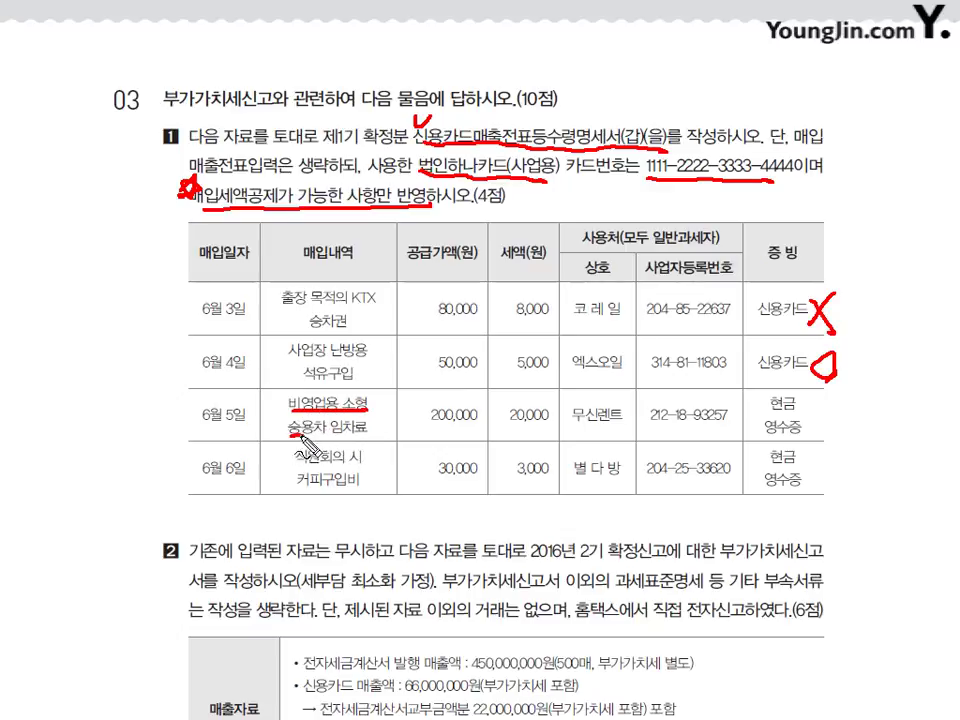
pyautogui.moveTo(813, 406)
pyautogui.mouseDown()
pyautogui.moveTo(831, 434)
pyautogui.moveTo(811, 436)
pyautogui.mouseUp()
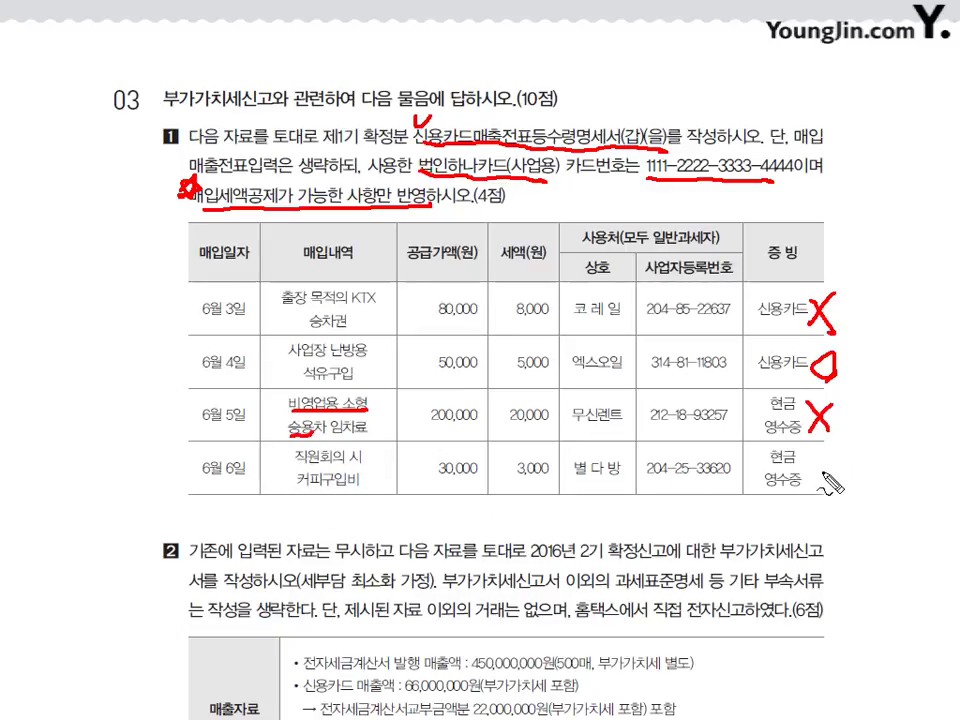
pyautogui.moveTo(822, 457); pyautogui.dragTo(835, 487)
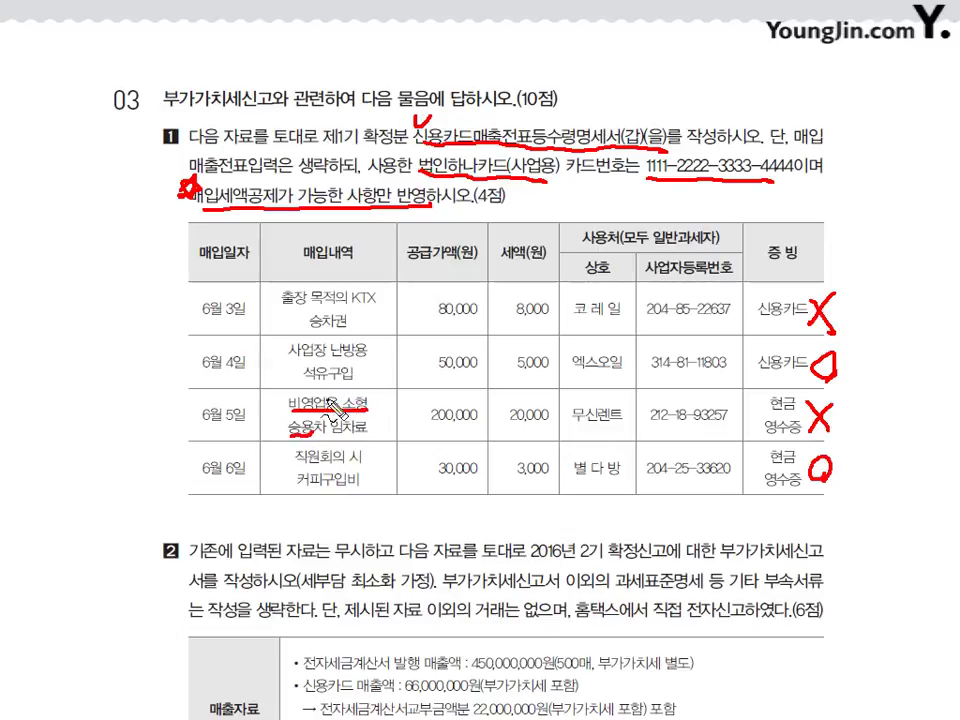
pyautogui.moveTo(366, 426); pyautogui.dragTo(380, 421)
pyautogui.hotkey('ctrl', 'z')
# Step: Clear the pen annotations and switch to KcLep's 부가가치 menu group
pyautogui.press('Escape')
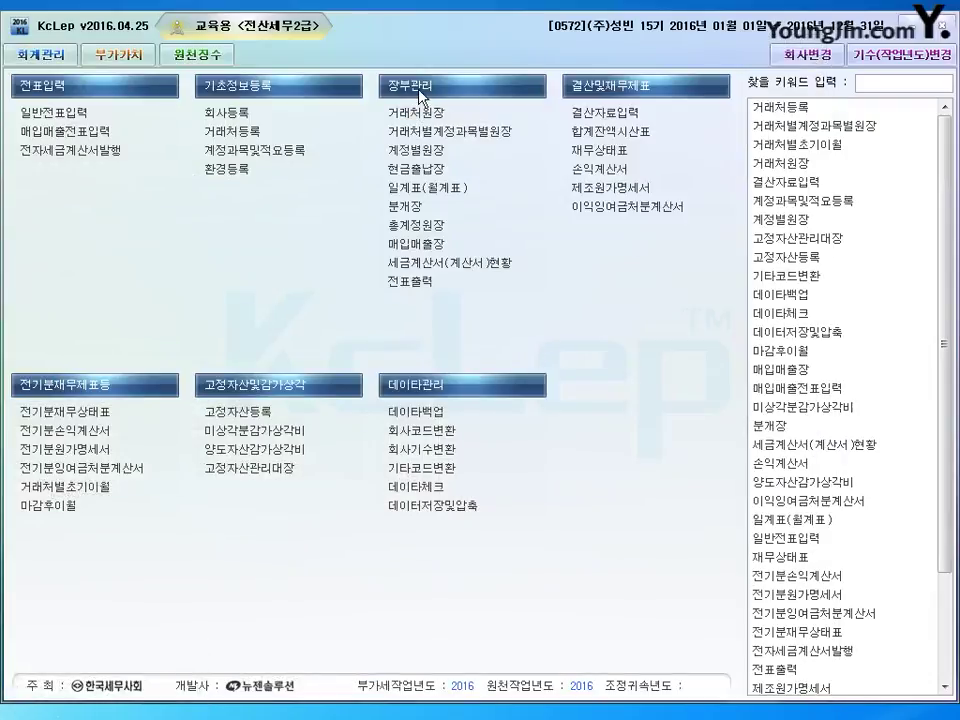
pyautogui.click(115, 53)
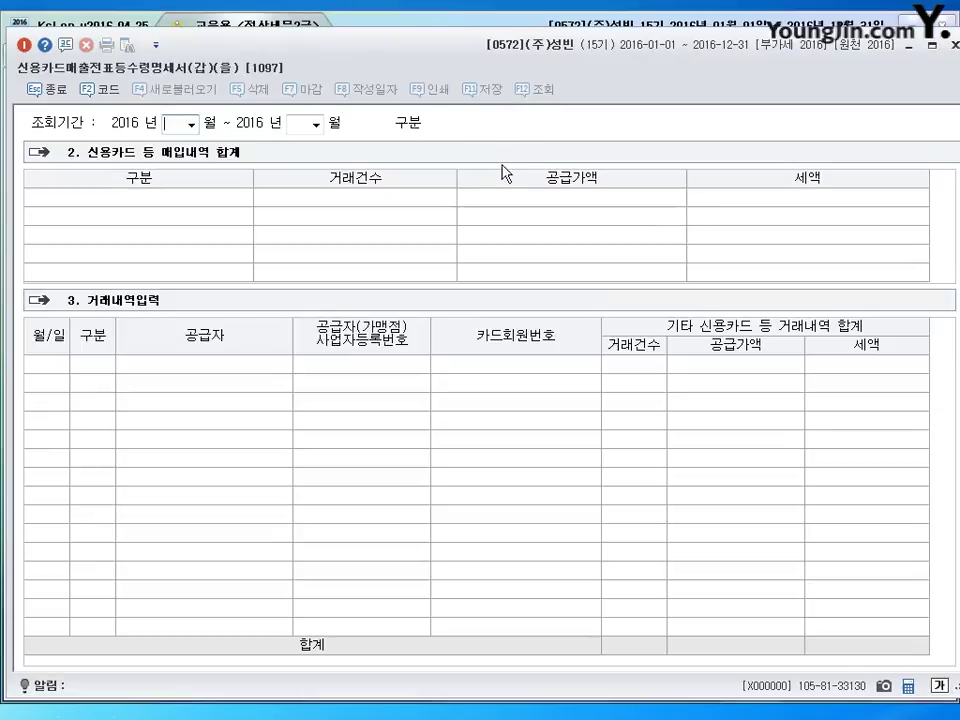
# Step: Maximize the statement form and load the 04–06 period (1기 확정)
pyautogui.doubleClick(581, 44)
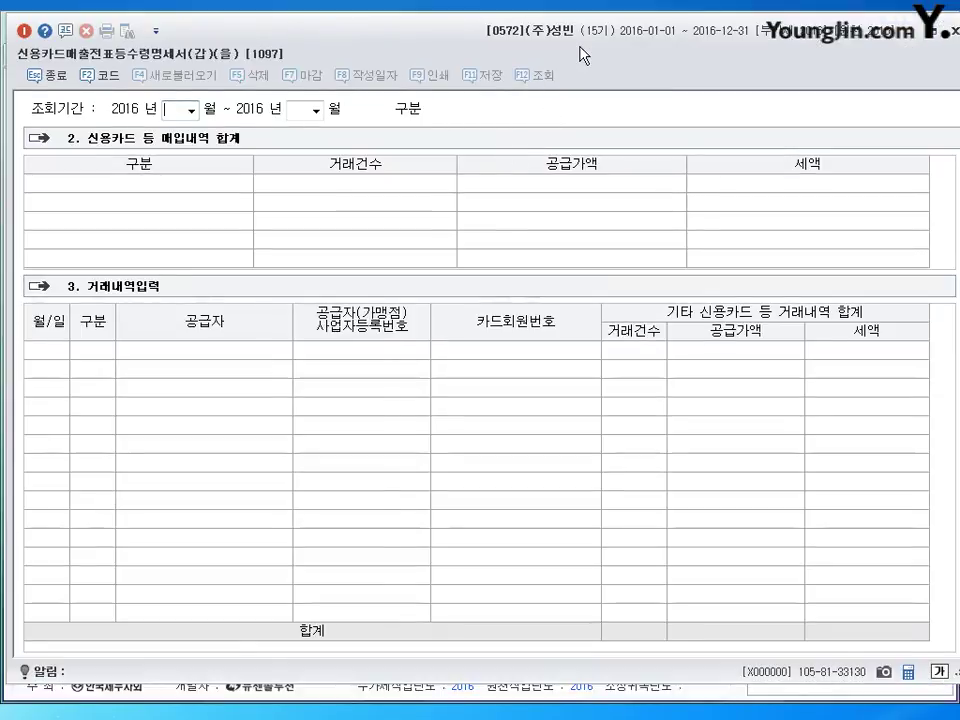
pyautogui.write('4')
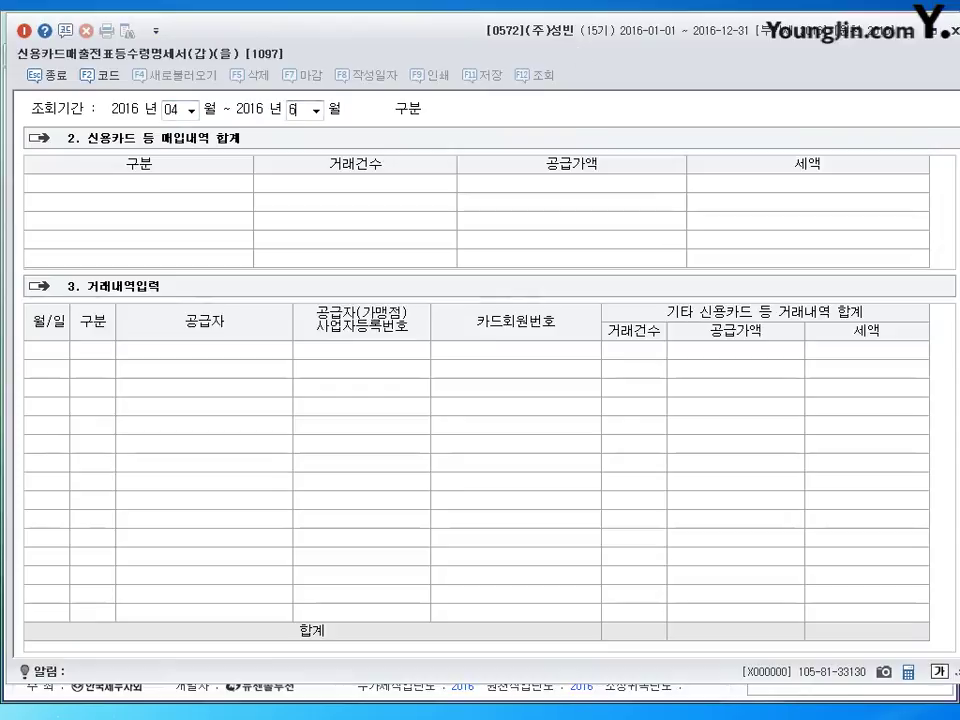
pyautogui.press('Return')
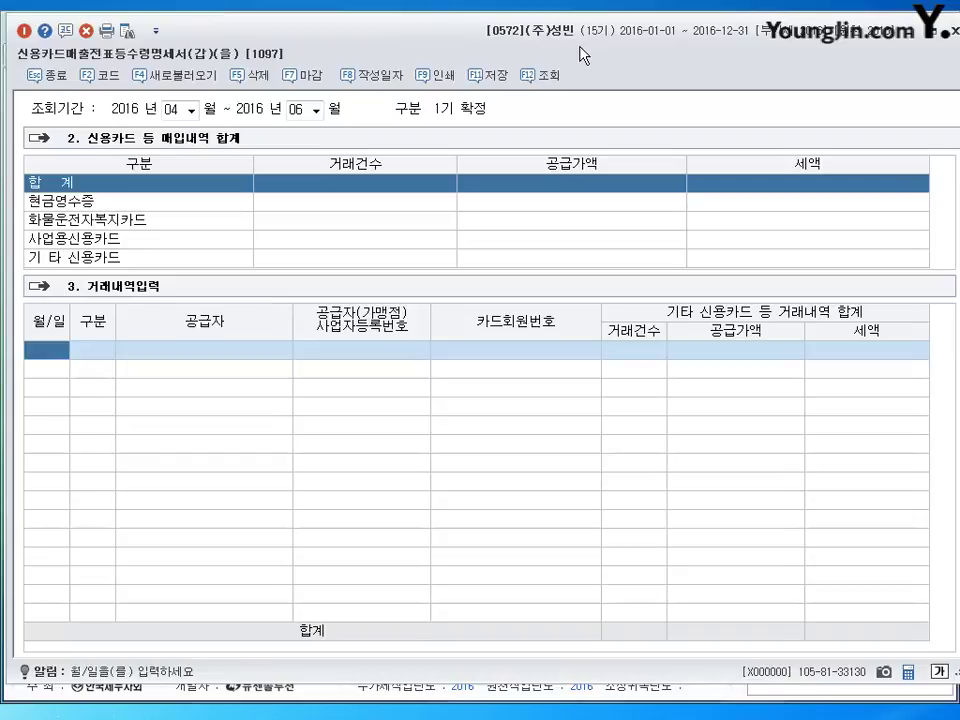
# Step: Start row 1 dated 06-04 as a 3.사업 card purchase from 엑스오일
pyautogui.write('0604')
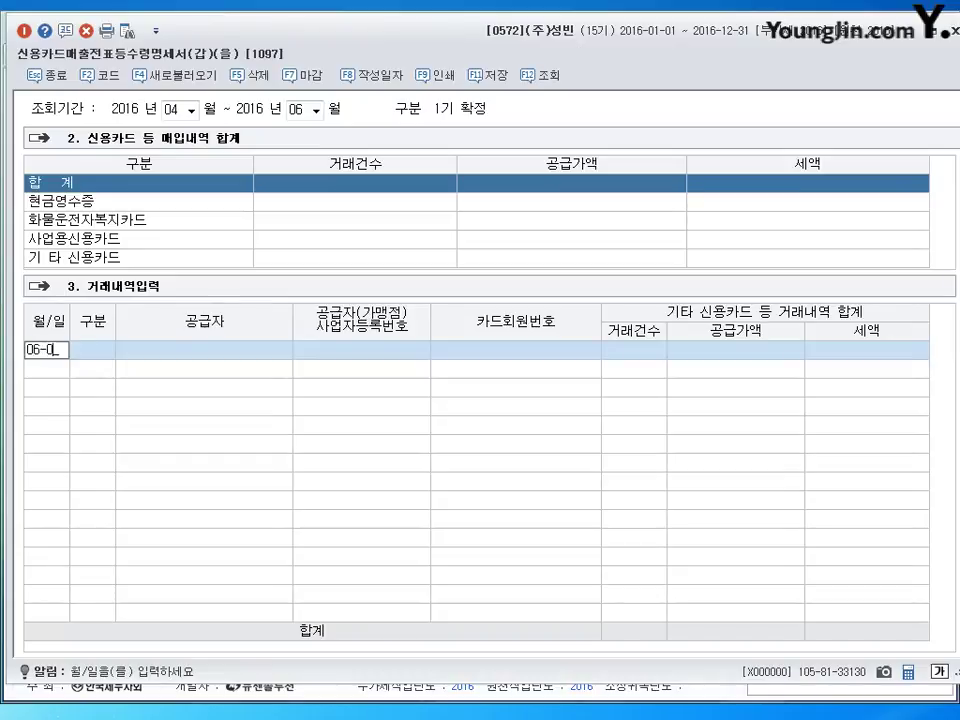
pyautogui.press('Return')
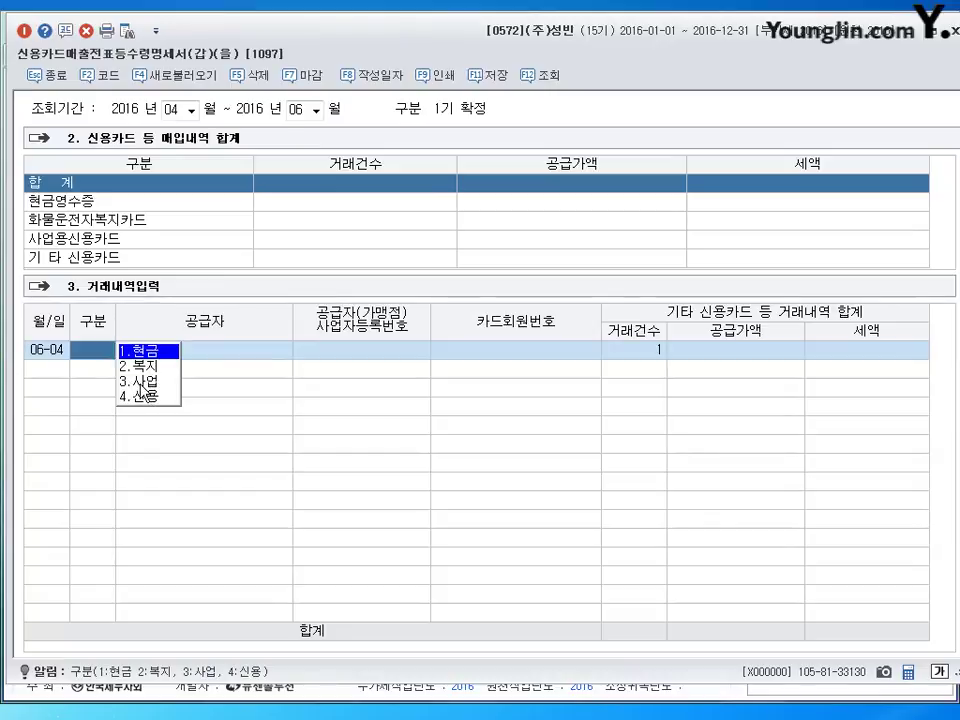
pyautogui.click(144, 383)
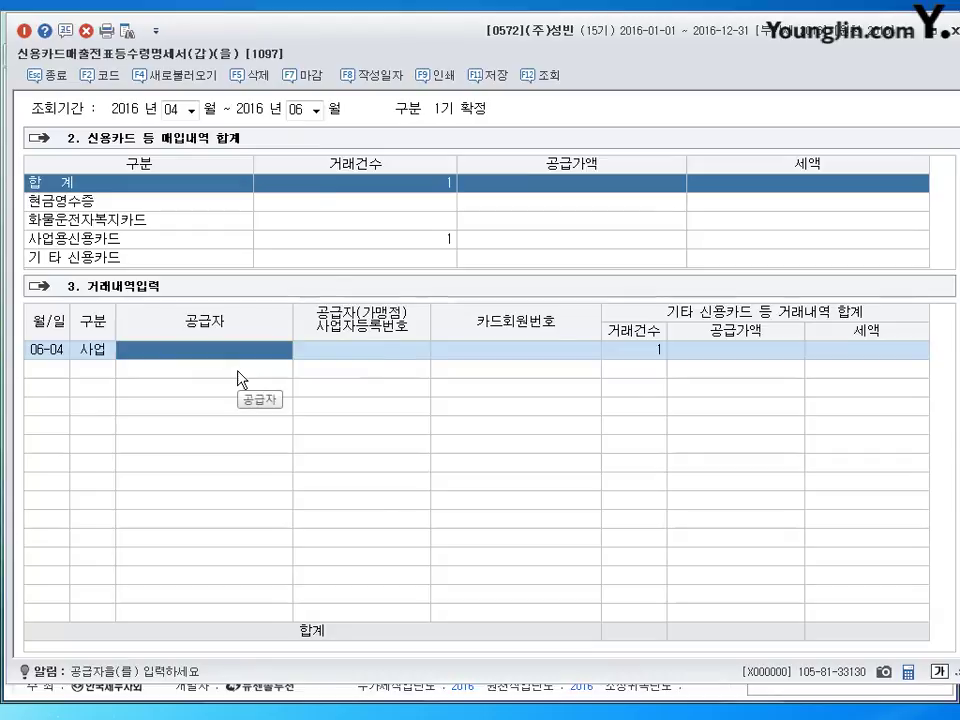
pyautogui.press('F2')
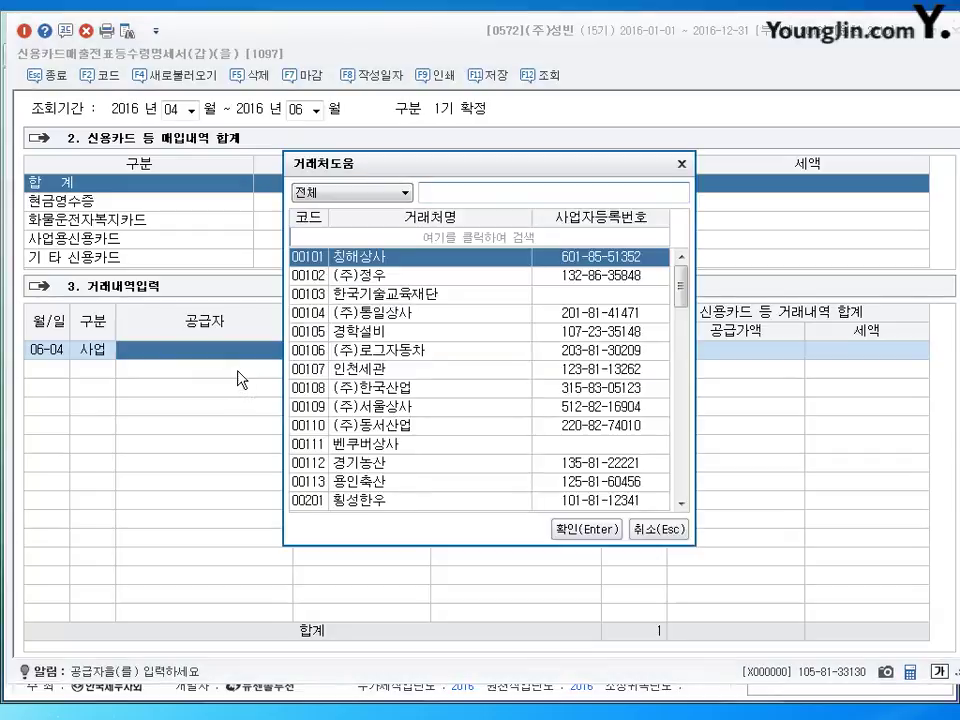
pyautogui.write('엑스')
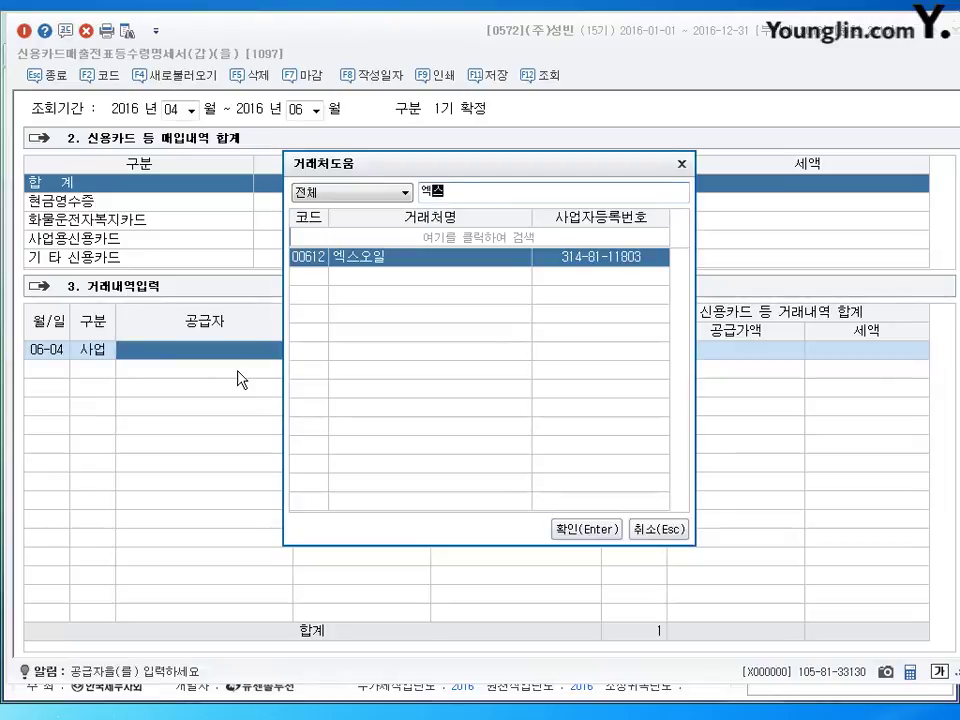
pyautogui.press('Return')
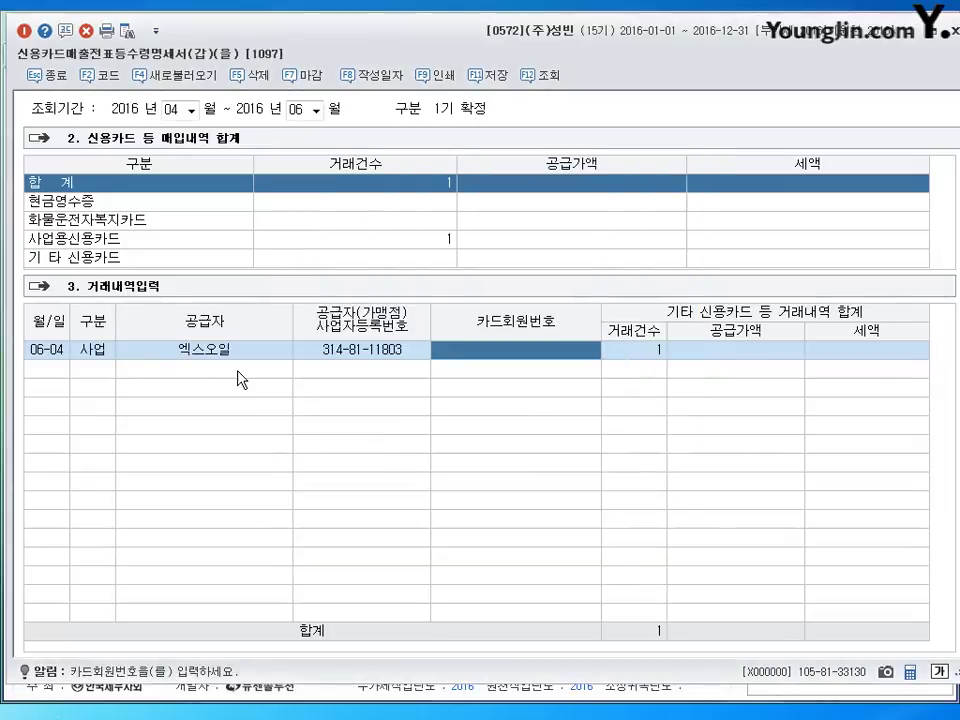
pyautogui.press('Left')
pyautogui.press('Left')
pyautogui.press('Right')
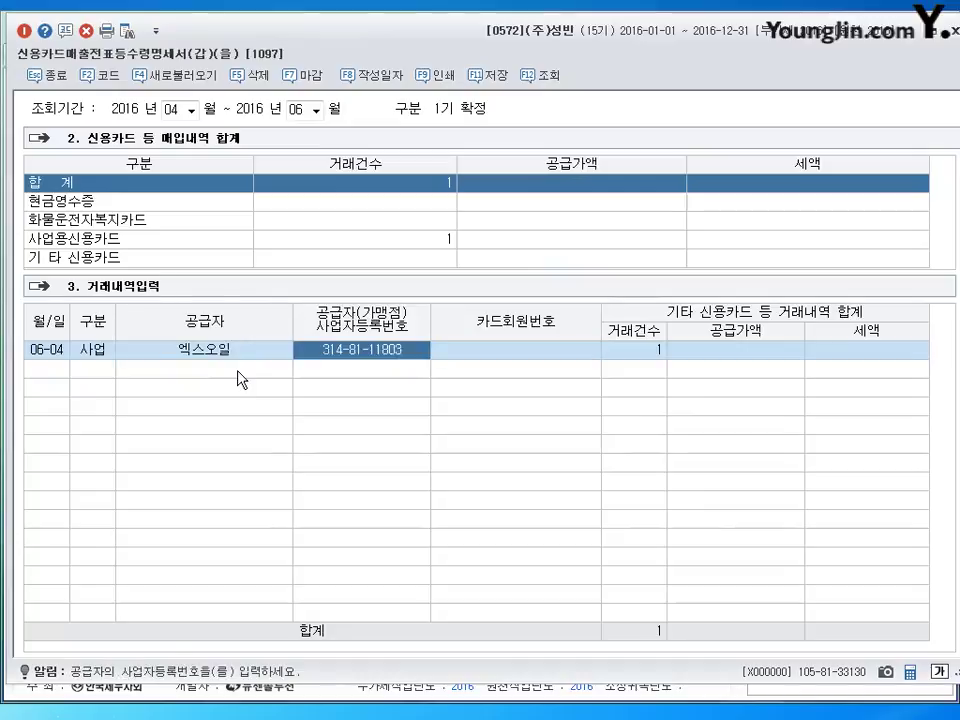
pyautogui.press('Left')
pyautogui.press('Right')
pyautogui.press('Left')
pyautogui.press('Left')
pyautogui.press('Right')
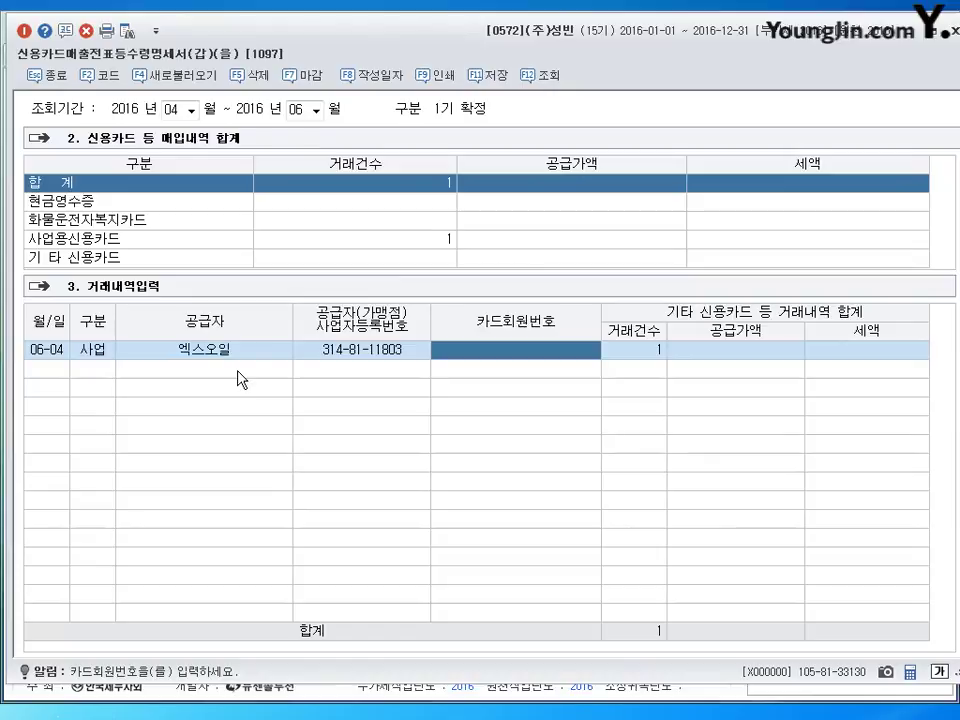
# Step: Enter the card number and a 50,000 supply value, giving 5,000 tax
pyautogui.write('1111-')
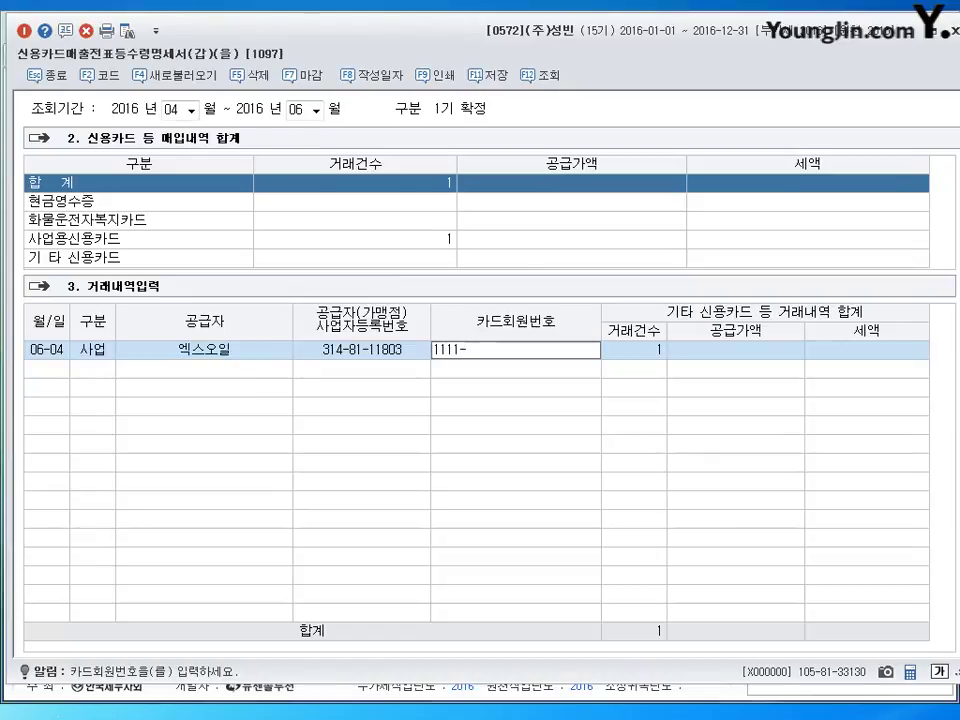
pyautogui.write('2222-')
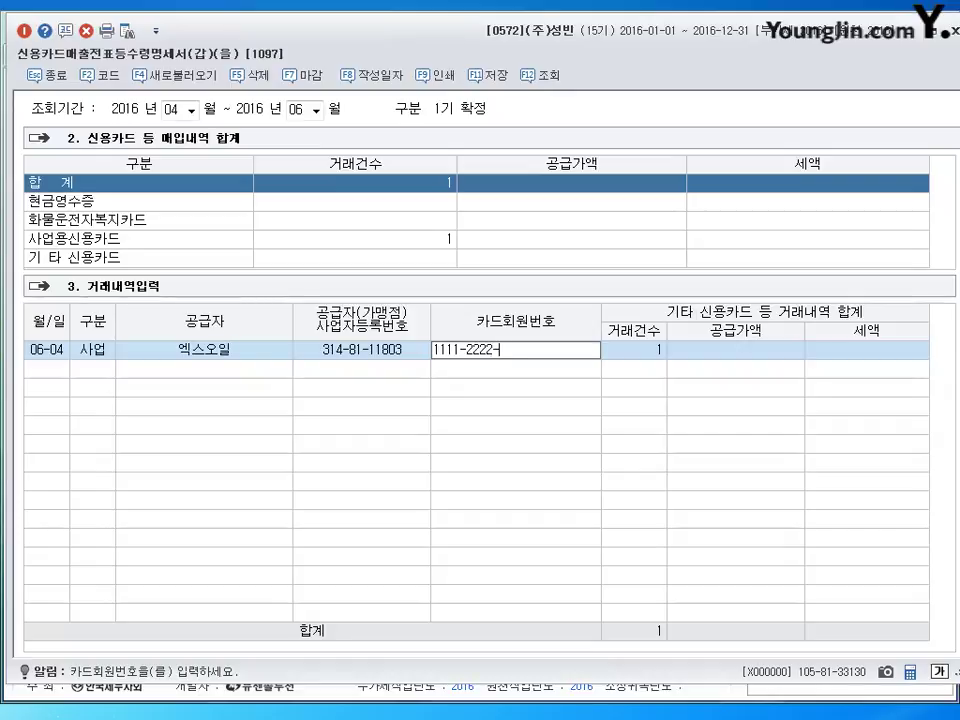
pyautogui.write('3333-4444')
pyautogui.press('Return')
pyautogui.press('Return')
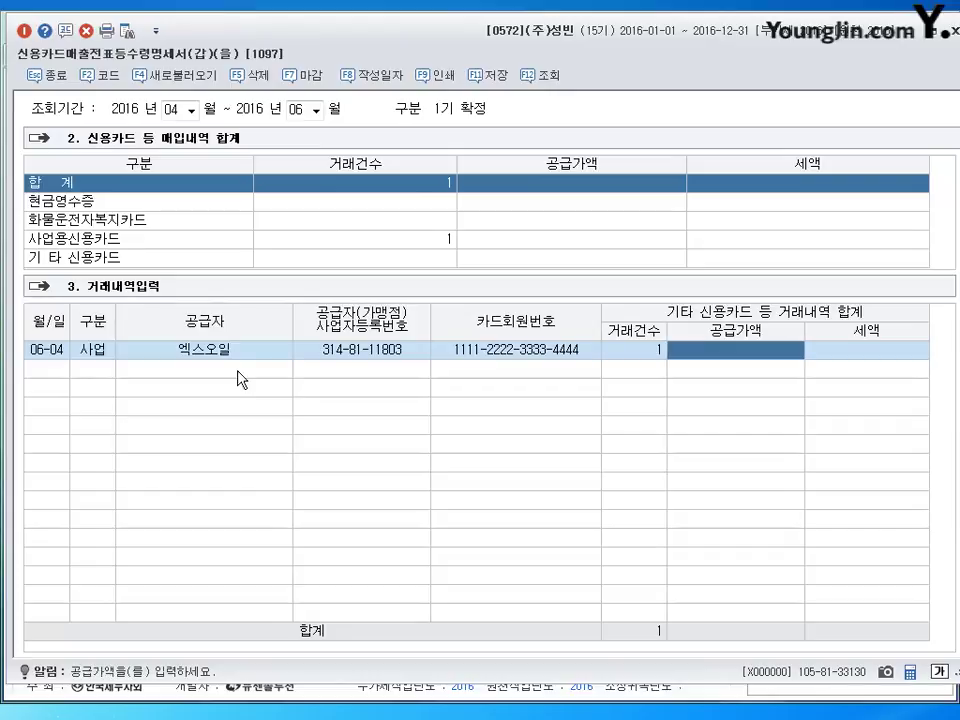
pyautogui.write('500000')
pyautogui.press('Return')
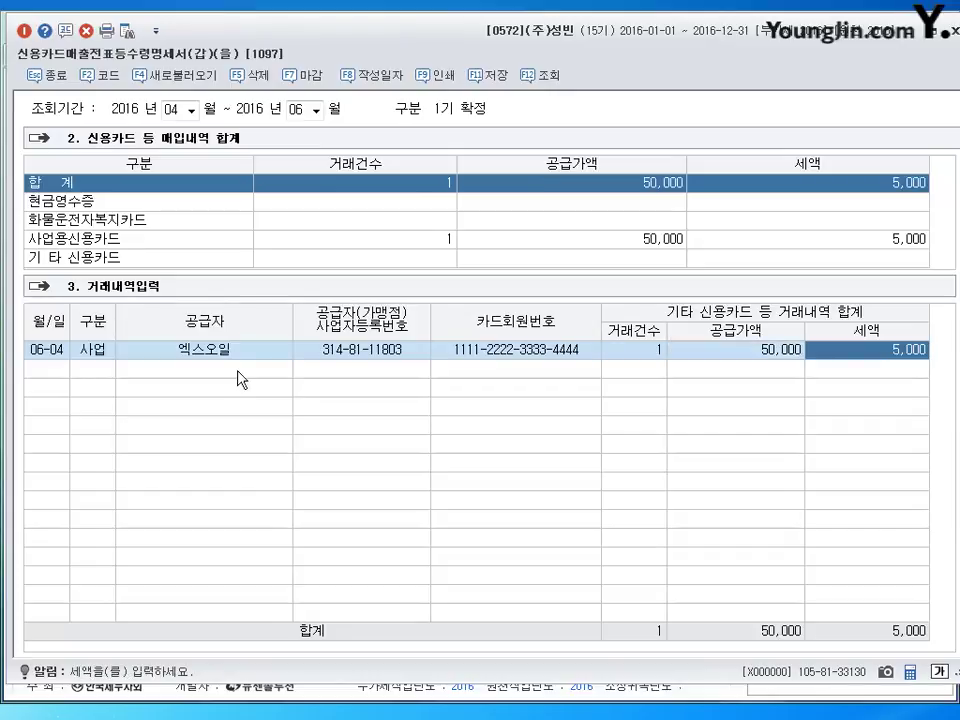
pyautogui.press('Return')
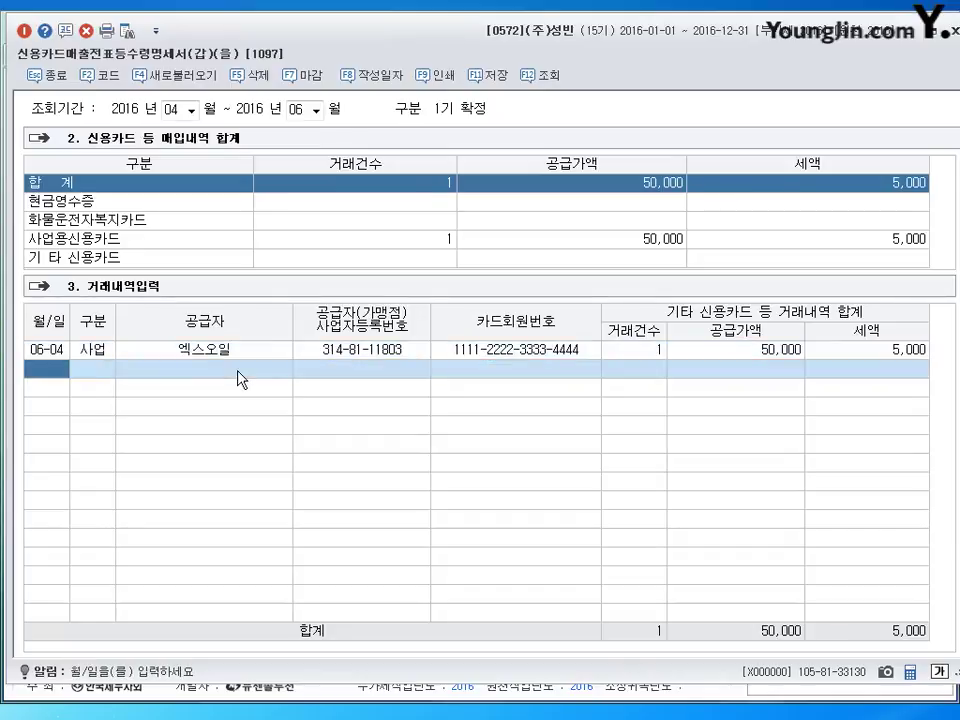
# Step: Start row 2 as a 06-06 cash-receipt (1.현금) purchase from supplier 별다방
pyautogui.write('0606')
pyautogui.press('Return')
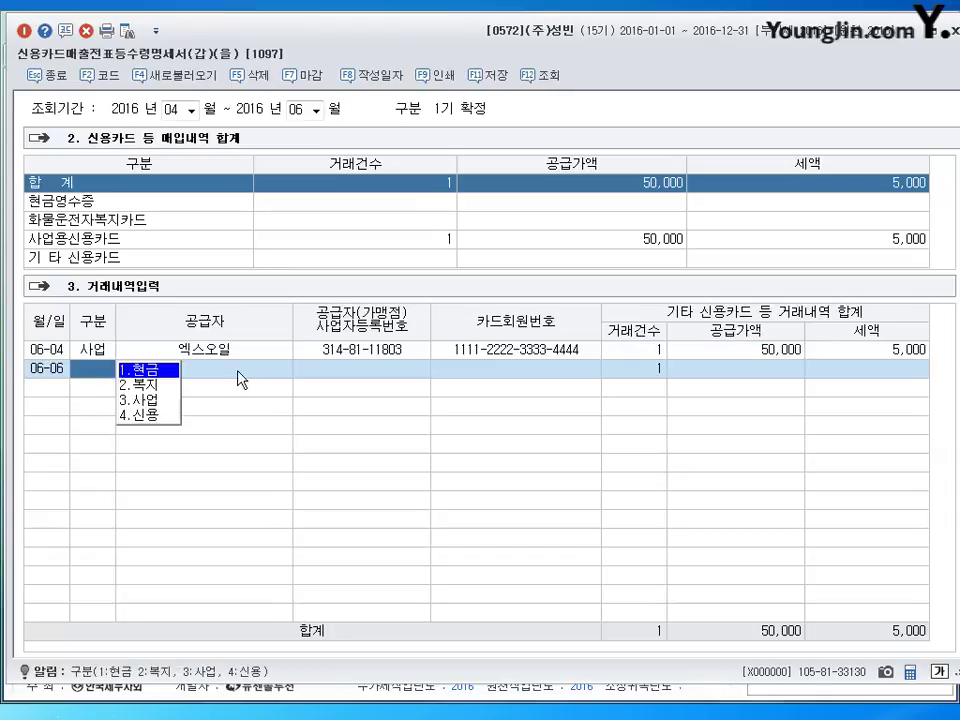
pyautogui.press('Return')
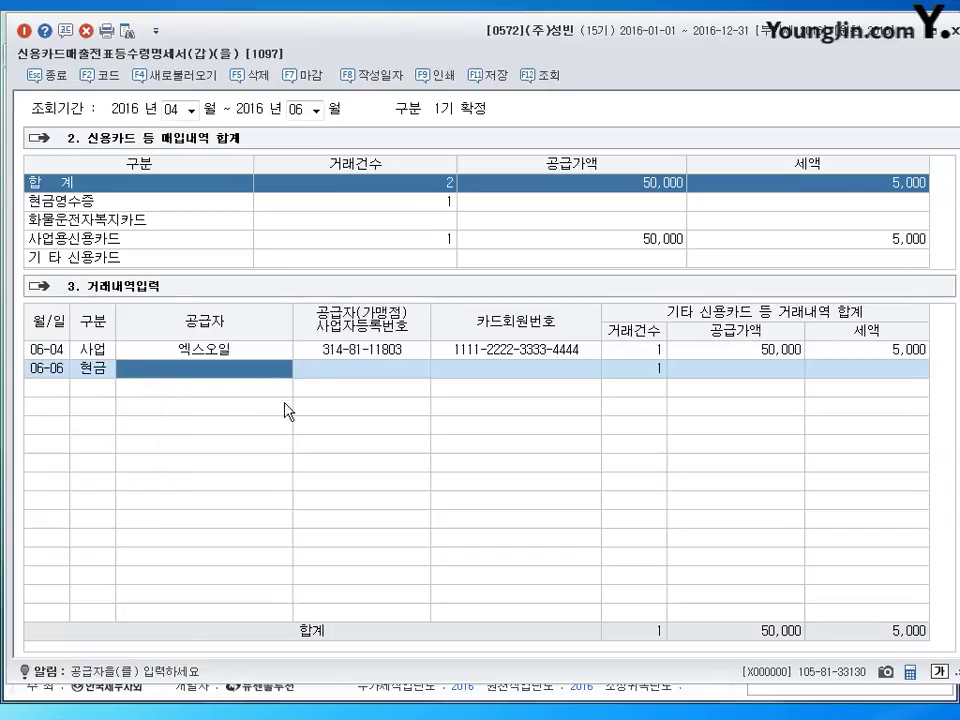
pyautogui.press('F2')
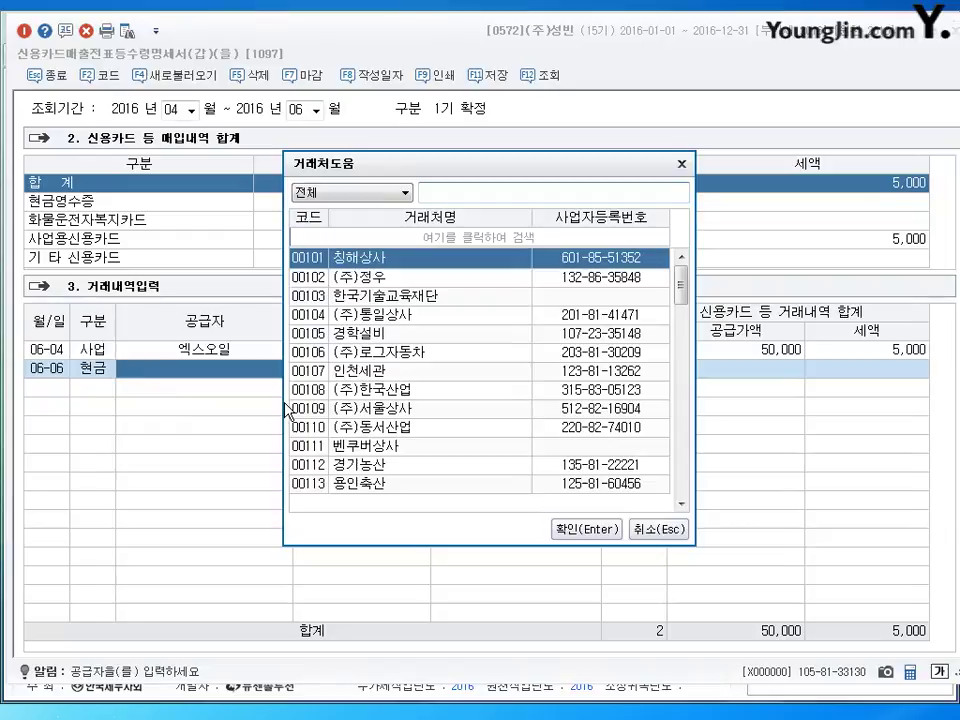
pyautogui.write('별')
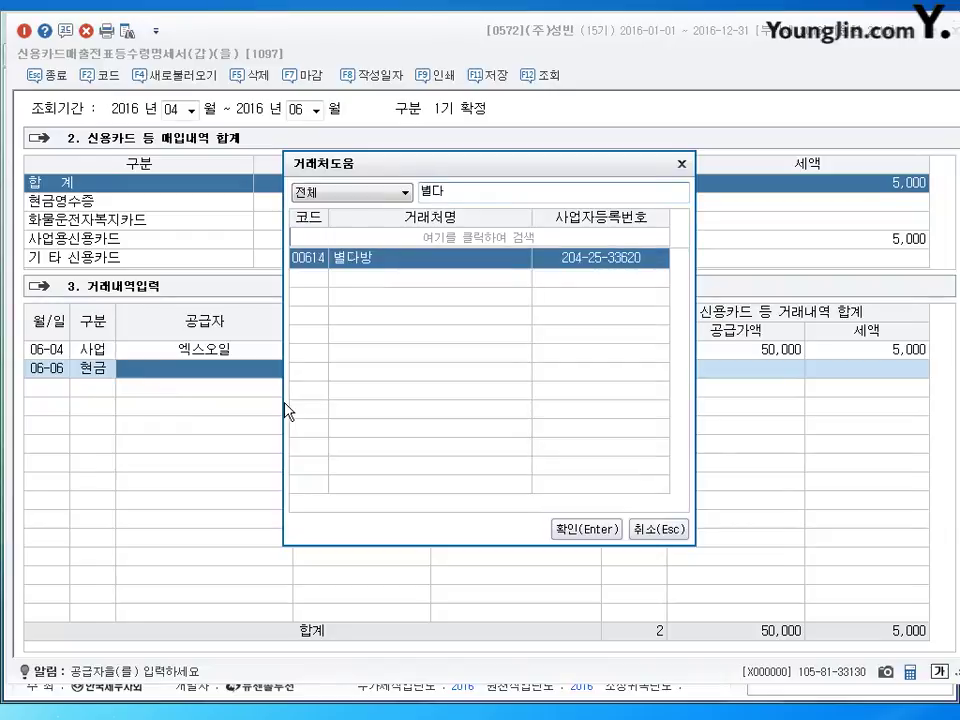
pyautogui.press('Return')
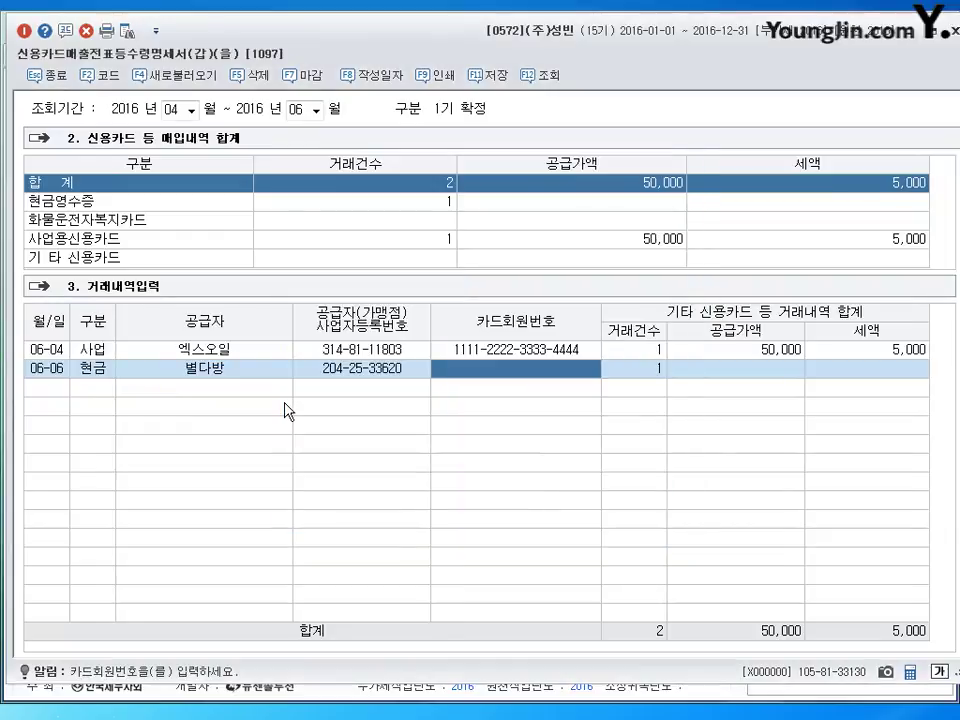
# Step: Enter a 30,000 supply value so 3,000 tax fills in, bringing totals to 80,000 and 8,000
pyautogui.press('Right')
pyautogui.press('Left')
pyautogui.press('Right')
pyautogui.press('Right')
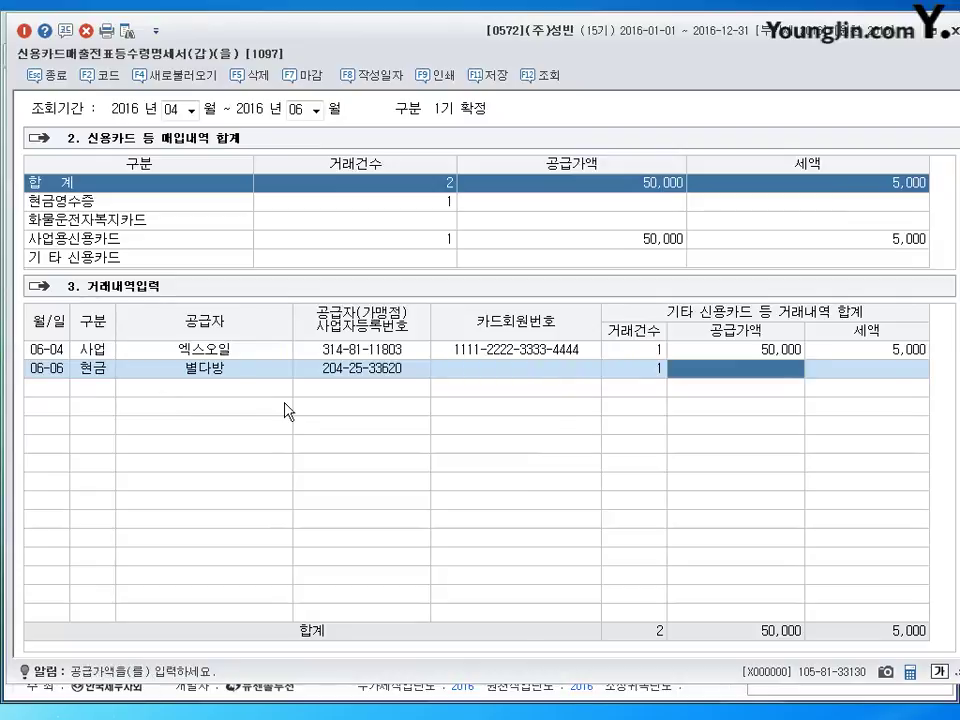
pyautogui.press('Left')
pyautogui.press('Left')
pyautogui.press('Left')
pyautogui.press('Right')
pyautogui.press('Right')
pyautogui.press('Right')
pyautogui.write('30000')
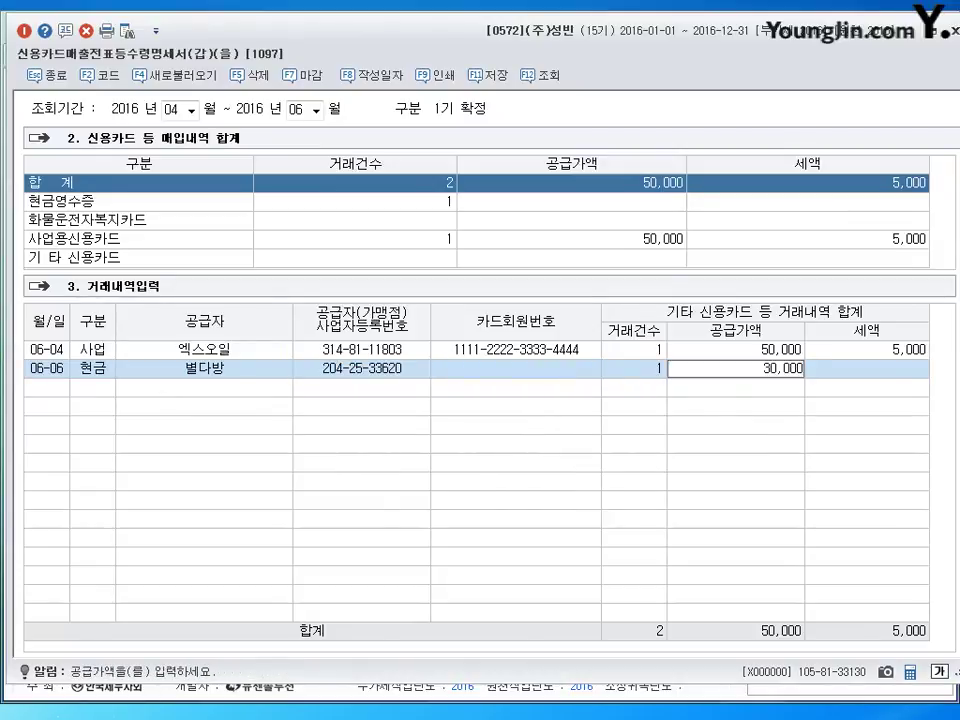
pyautogui.press('Return')
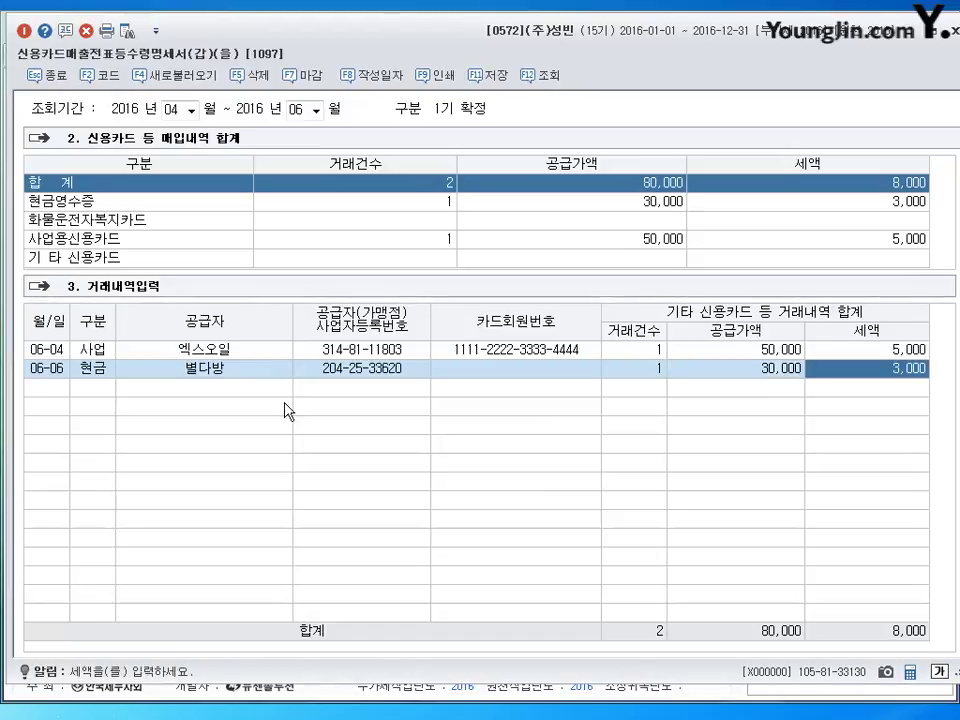
pyautogui.press('Return')
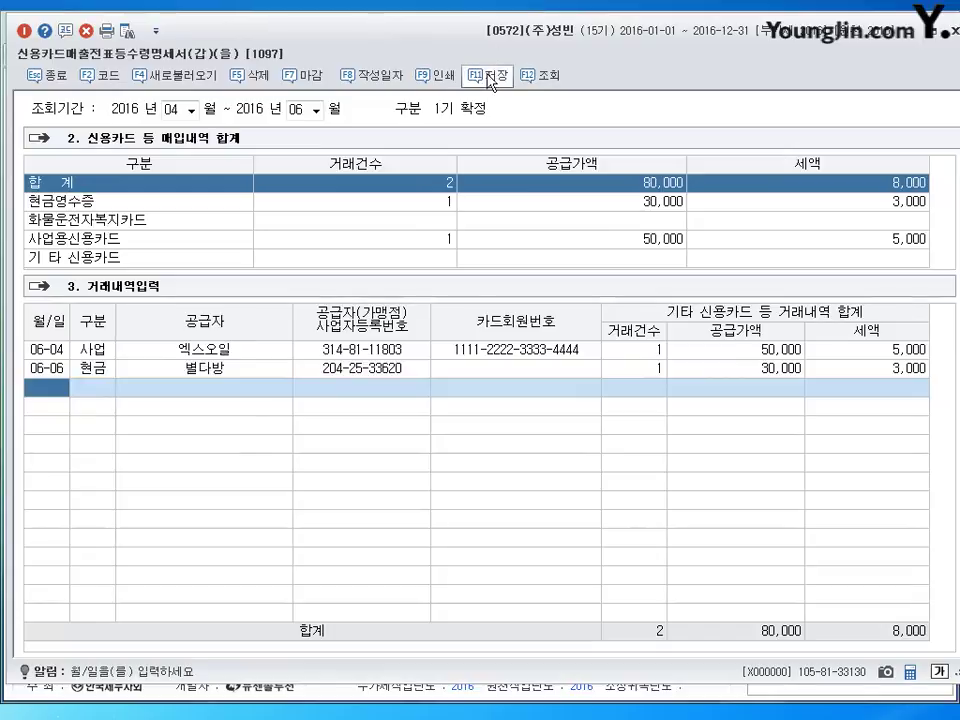
# Step: Save the two-row statement, dismiss the save-complete message, and scroll to exam question 2
pyautogui.click(488, 78)
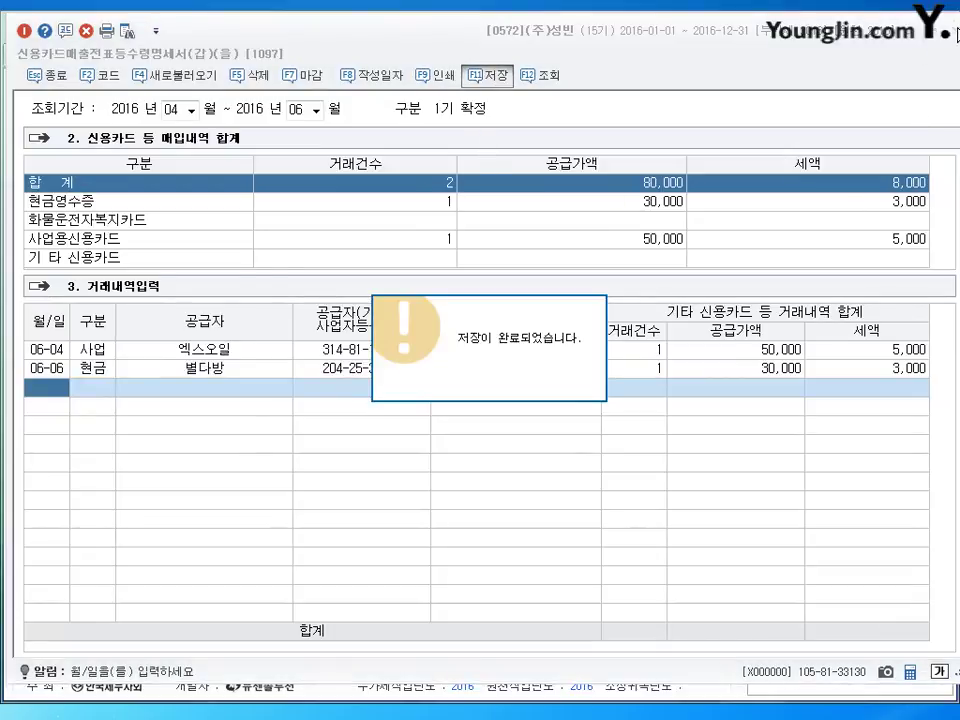
pyautogui.click(950, 30)
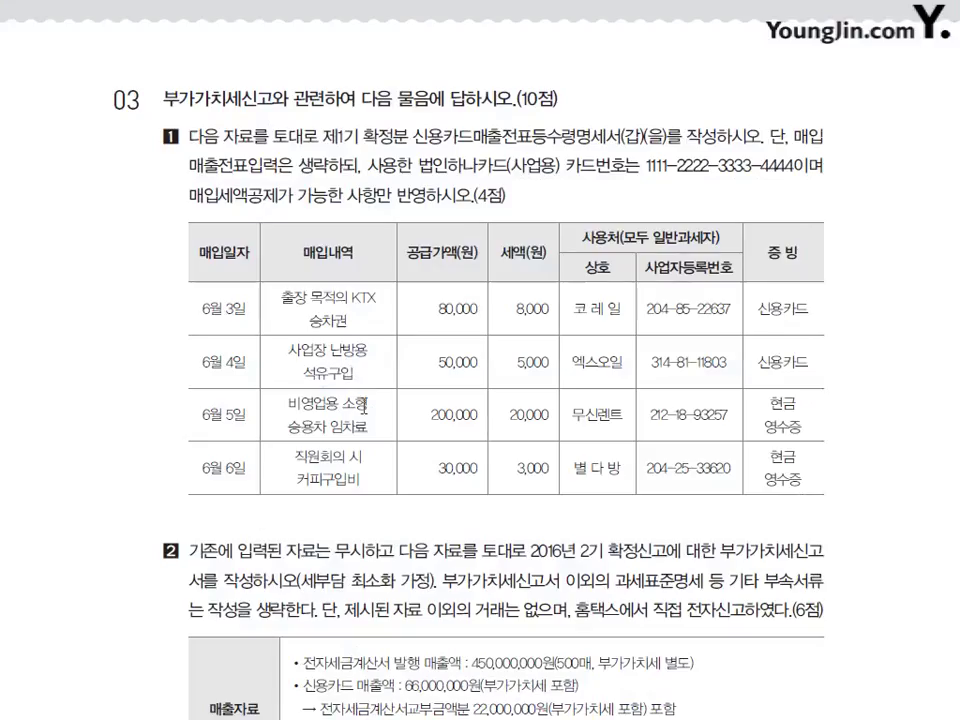
pyautogui.scroll(-5, 363, 405)
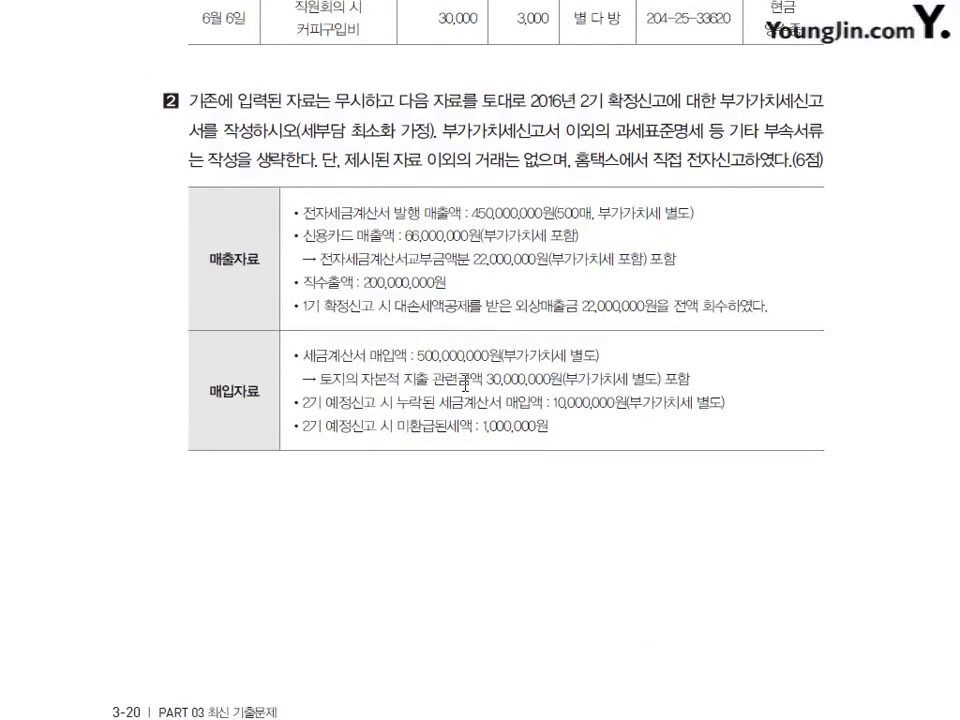
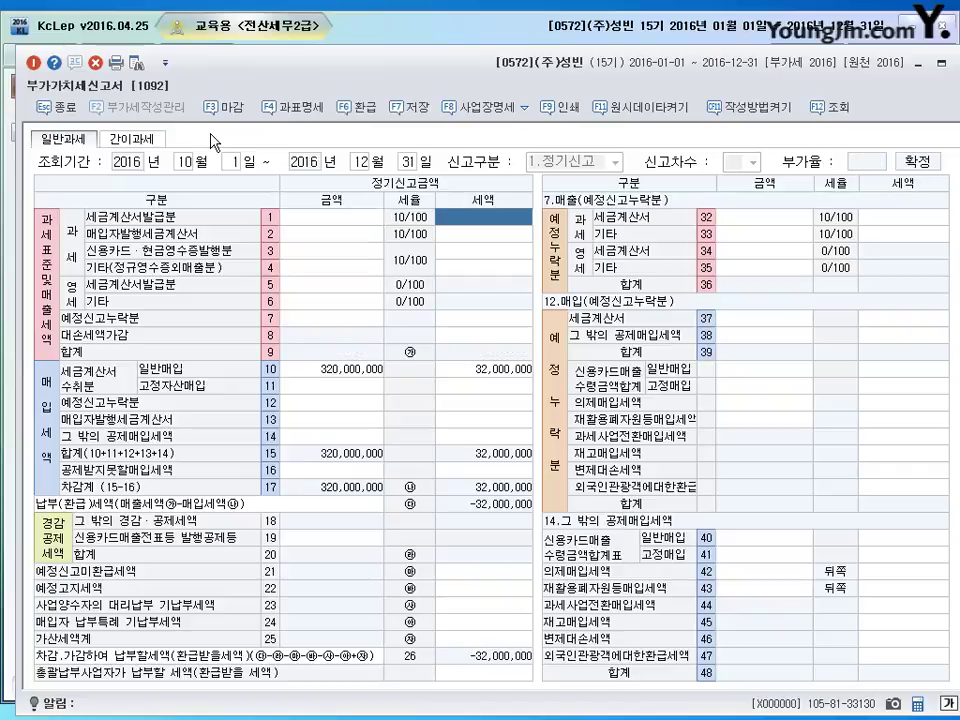
# Step: Delete the leftover 320,000,000 from the row 10 purchase amount and return to row 1
pyautogui.press('Return')
pyautogui.press('Return')
pyautogui.press('Return')
pyautogui.press('Return')
pyautogui.press('Return')
pyautogui.press('Return')
pyautogui.press('Return')
pyautogui.press('Return')
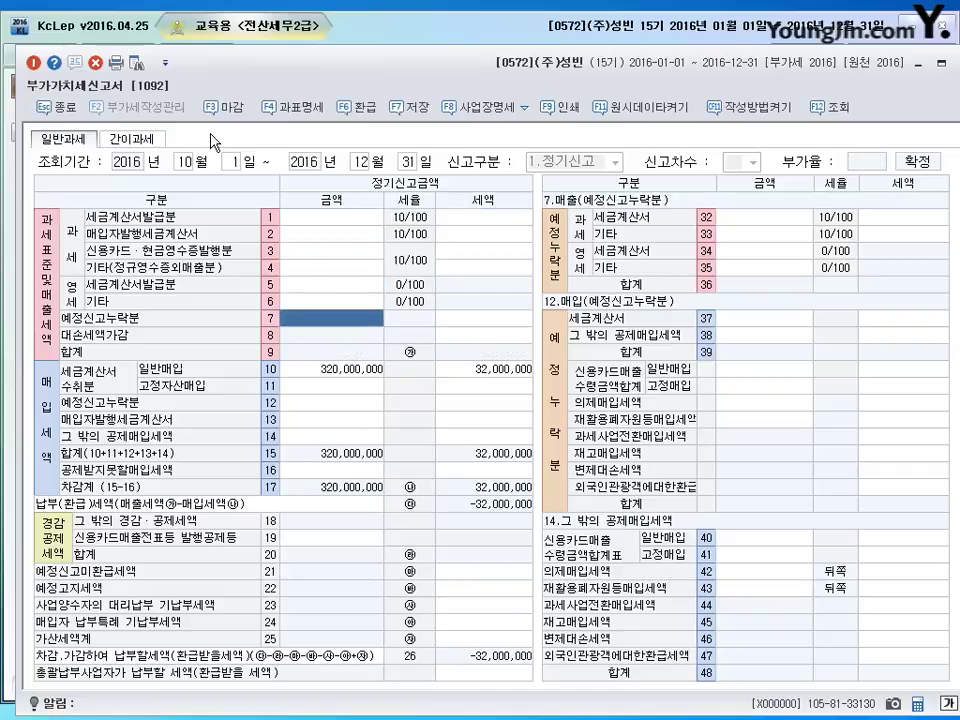
pyautogui.press('Delete')
pyautogui.press('Return')
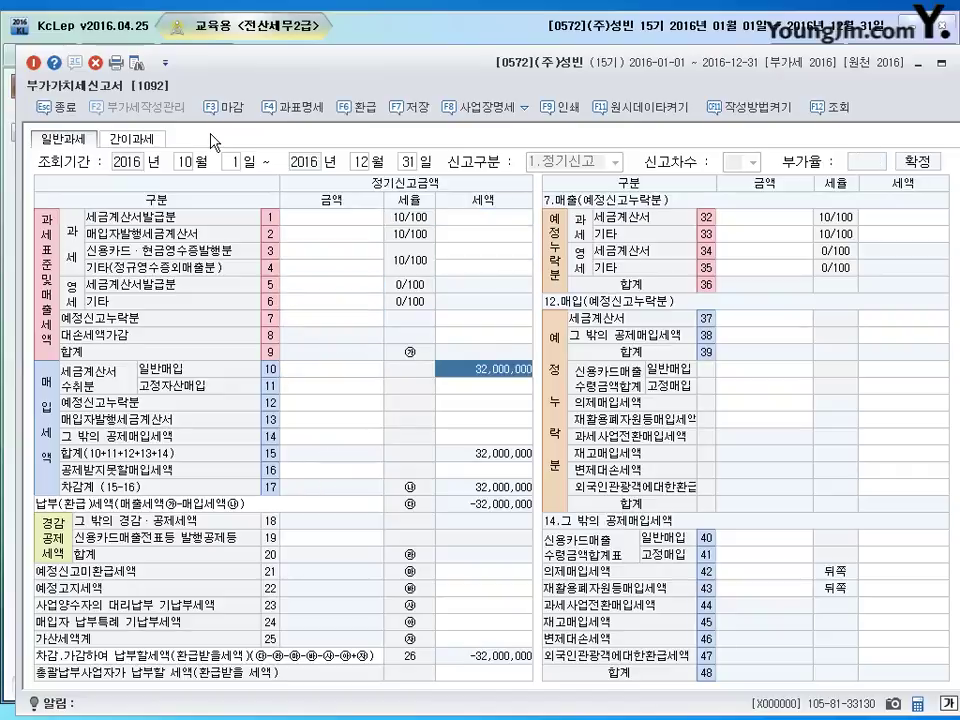
pyautogui.press('Return')
pyautogui.press('Up')
pyautogui.press('Up')
pyautogui.press('Up')
pyautogui.press('Up')
pyautogui.press('Up')
pyautogui.press('Up')
pyautogui.press('Up')
pyautogui.press('Up')
pyautogui.press('Up')
pyautogui.press('Up')
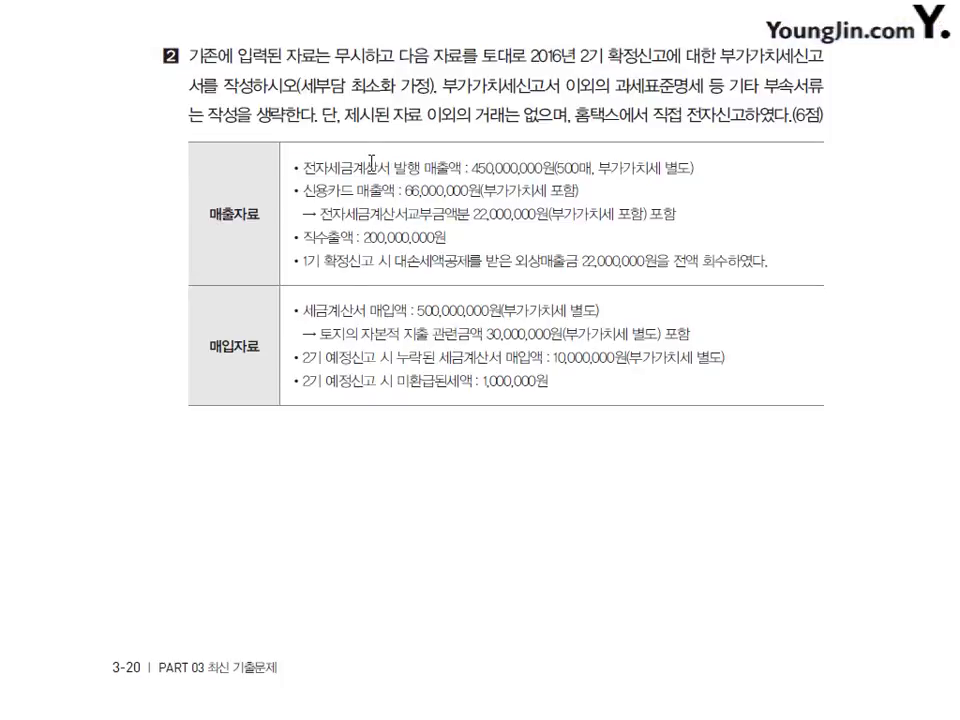
# Step: Check the 450,000,000 e-tax-invoice sales line in the exercise PDF
pyautogui.moveTo(303, 167); pyautogui.dragTo(548, 163)
pyautogui.click(512, 180)
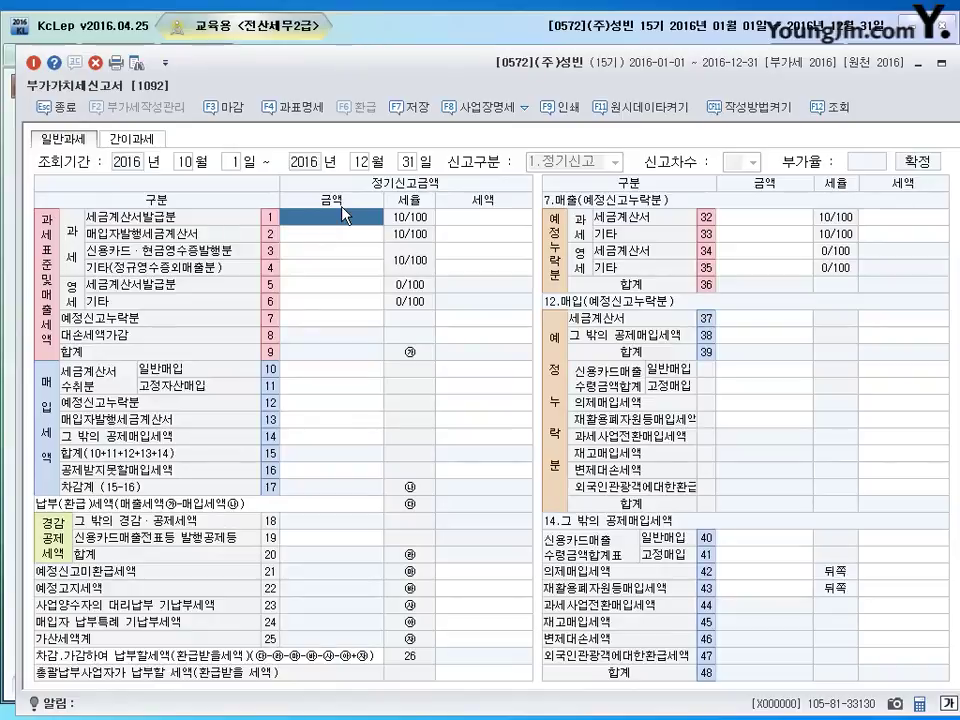
# Step: Enter 450,000,000 tax-invoice sales in row 1 and 60,000,000 credit-card sales in row 3
pyautogui.click(343, 213)
pyautogui.write('450000000')
pyautogui.press('Return')
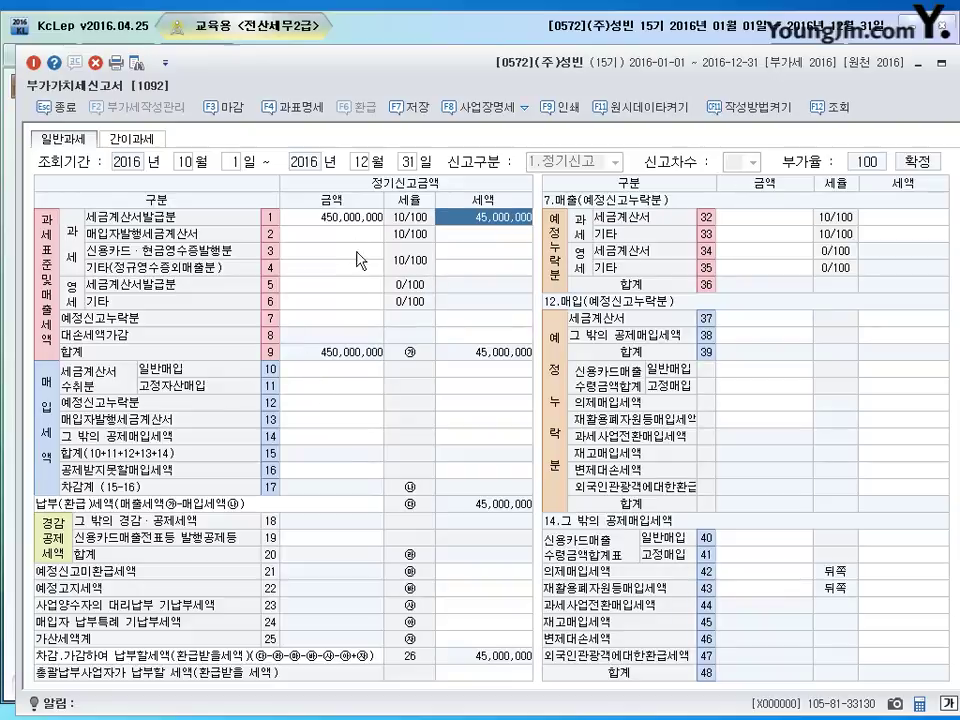
pyautogui.click(318, 254)
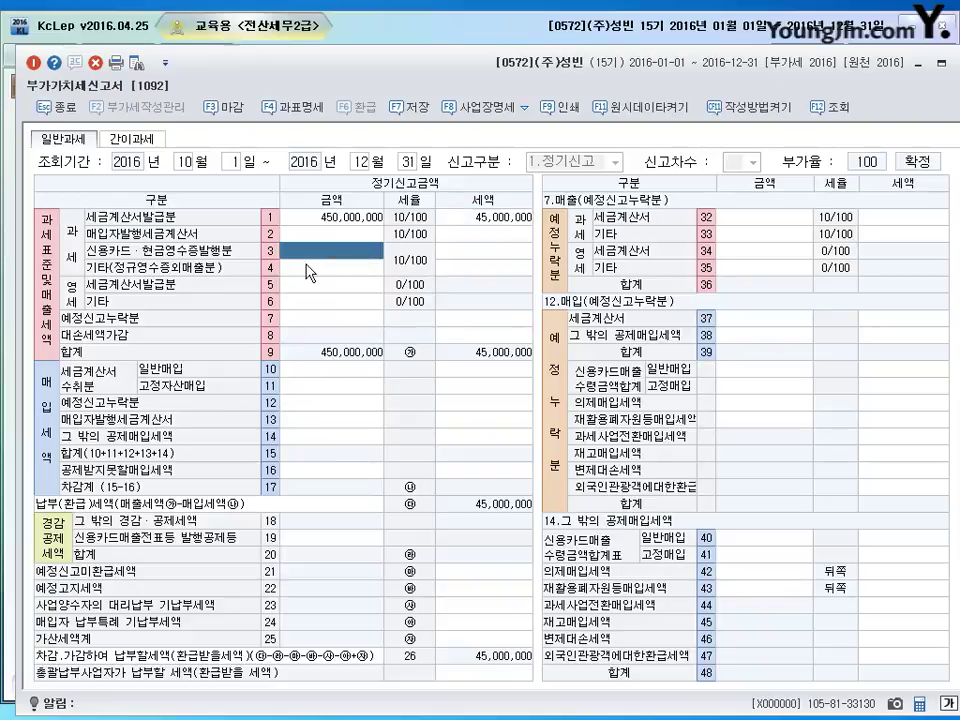
pyautogui.write('60000000')
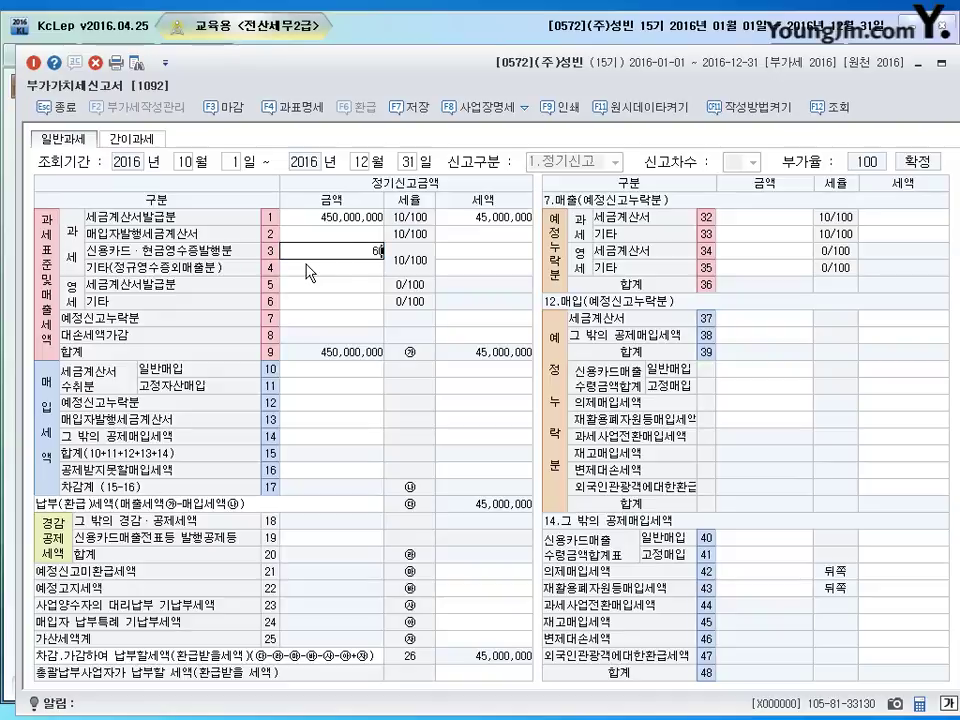
pyautogui.press('Return')
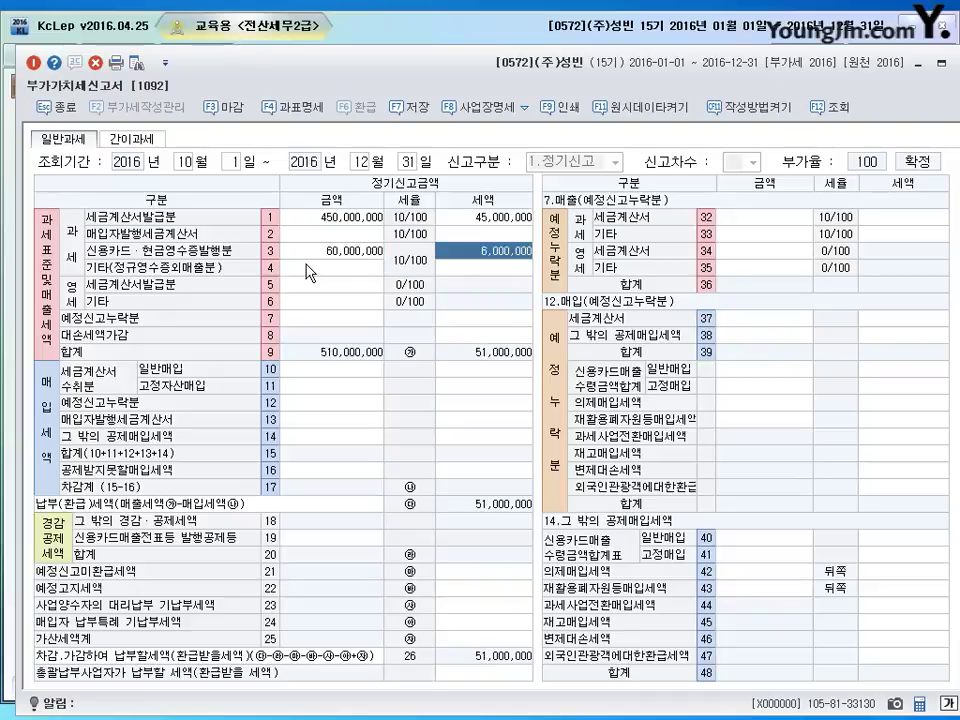
# Step: Enter 66,000,000 as the row 19 credit-card issuance credit amount
pyautogui.press('Left')
pyautogui.press('Down')
pyautogui.press('Down')
pyautogui.press('Down')
pyautogui.press('Down')
pyautogui.press('Down')
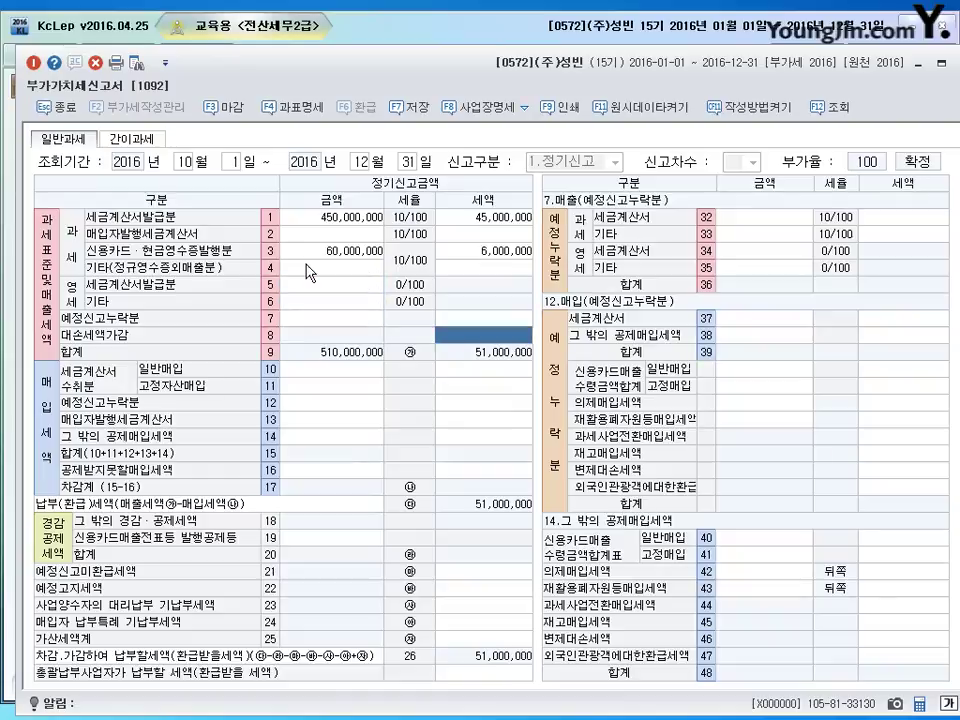
pyautogui.press('Down')
pyautogui.press('Down')
pyautogui.press('Down')
pyautogui.press('Down')
pyautogui.press('Down')
pyautogui.press('Down')
pyautogui.press('Left')
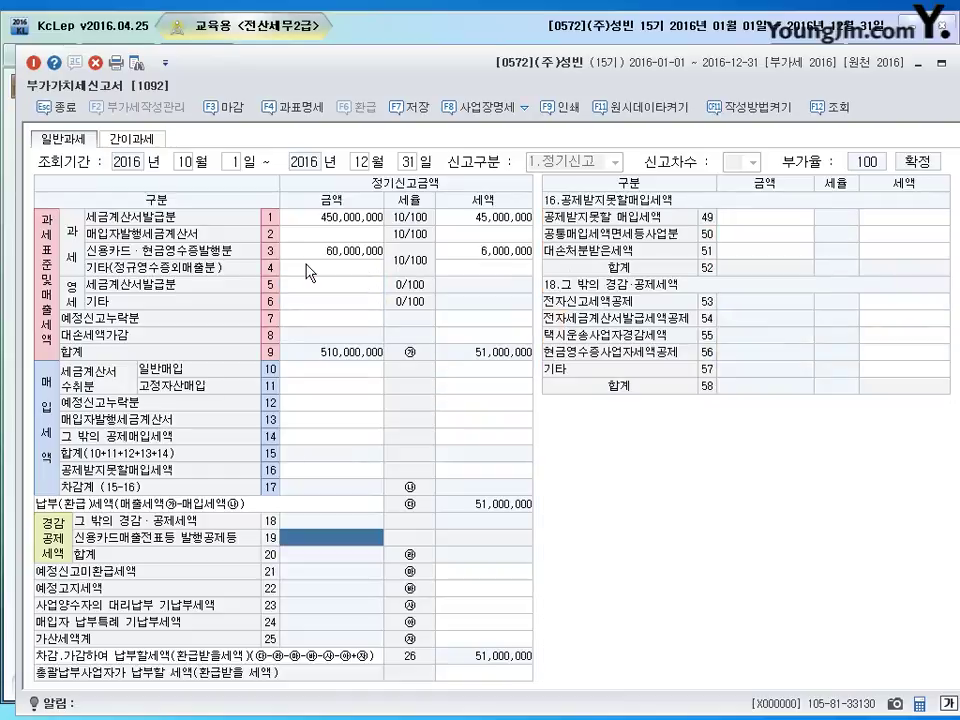
pyautogui.write('66000000')
pyautogui.press('Return')
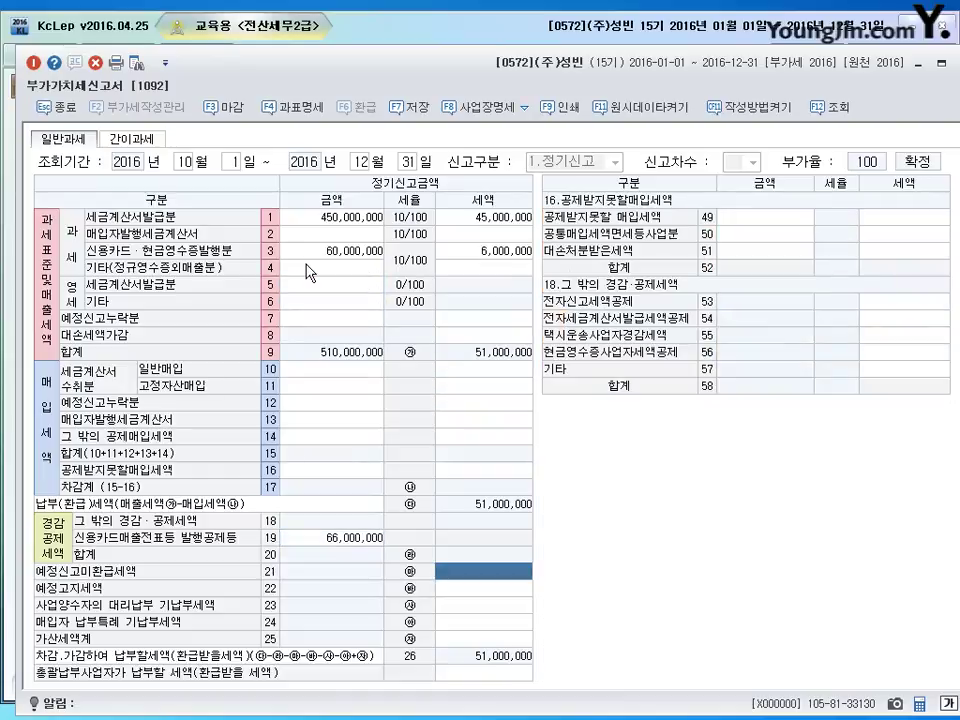
# Step: Review rows 16 through 19, then go back up to the row 3 credit-card sales amount
pyautogui.press('Up')
pyautogui.press('Up')
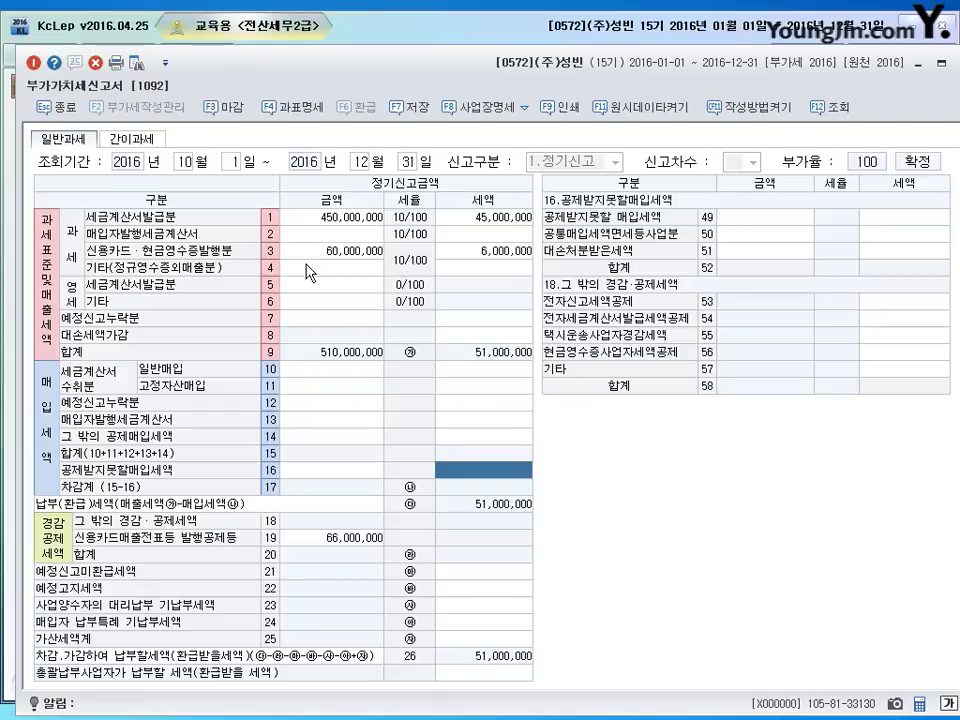
pyautogui.press('Left')
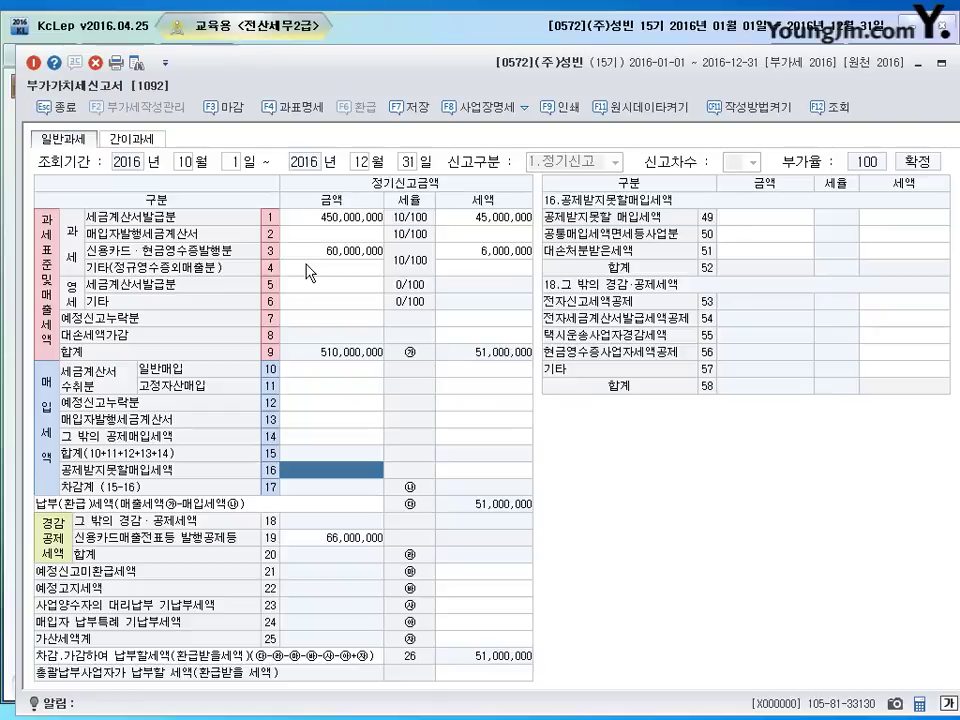
pyautogui.press('Down')
pyautogui.press('Down')
pyautogui.press('Down')
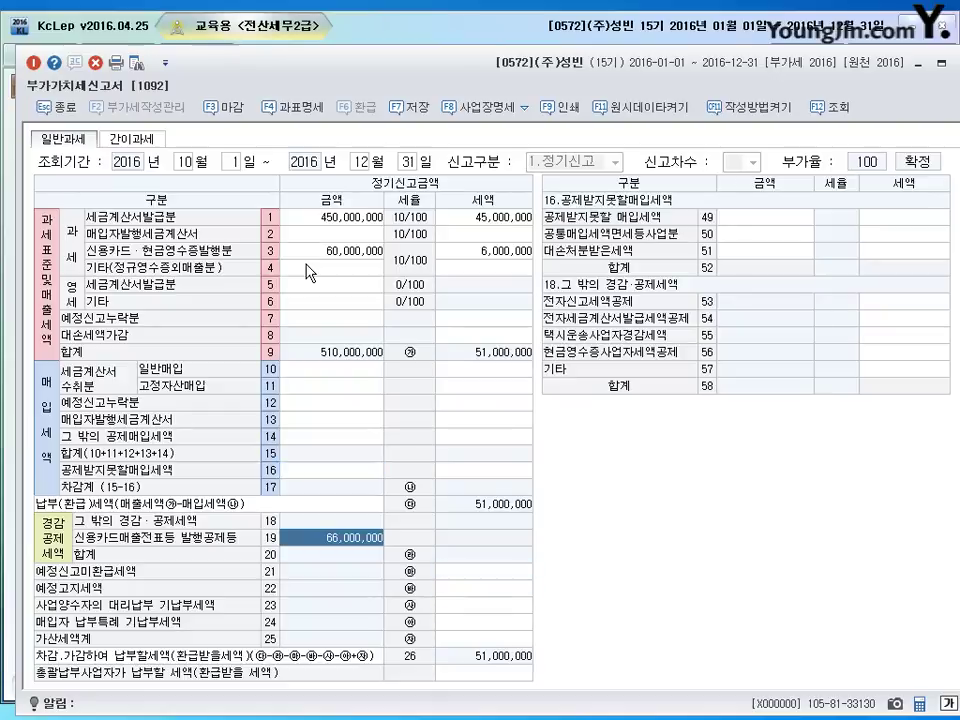
pyautogui.press('Up')
pyautogui.press('Up')
pyautogui.press('Up')
pyautogui.press('Up')
pyautogui.press('Up')
pyautogui.press('Up')
pyautogui.press('Up')
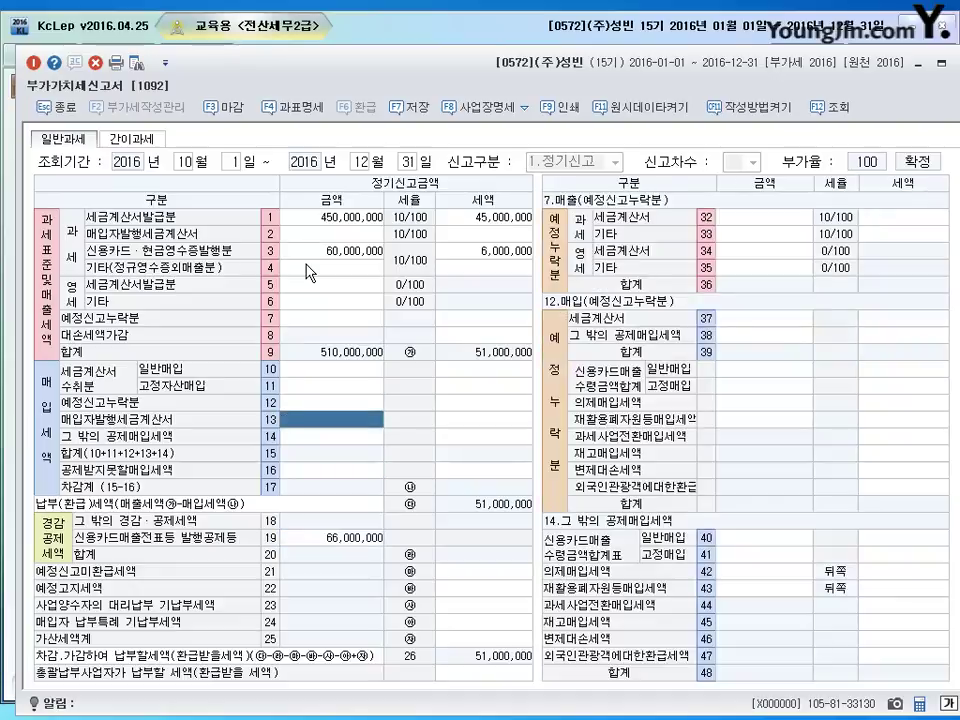
pyautogui.press('Down')
pyautogui.press('Down')
pyautogui.press('Down')
pyautogui.press('Down')
pyautogui.press('Down')
pyautogui.press('Down')
pyautogui.press('Down')
pyautogui.press('Up')
pyautogui.press('Up')
pyautogui.press('Up')
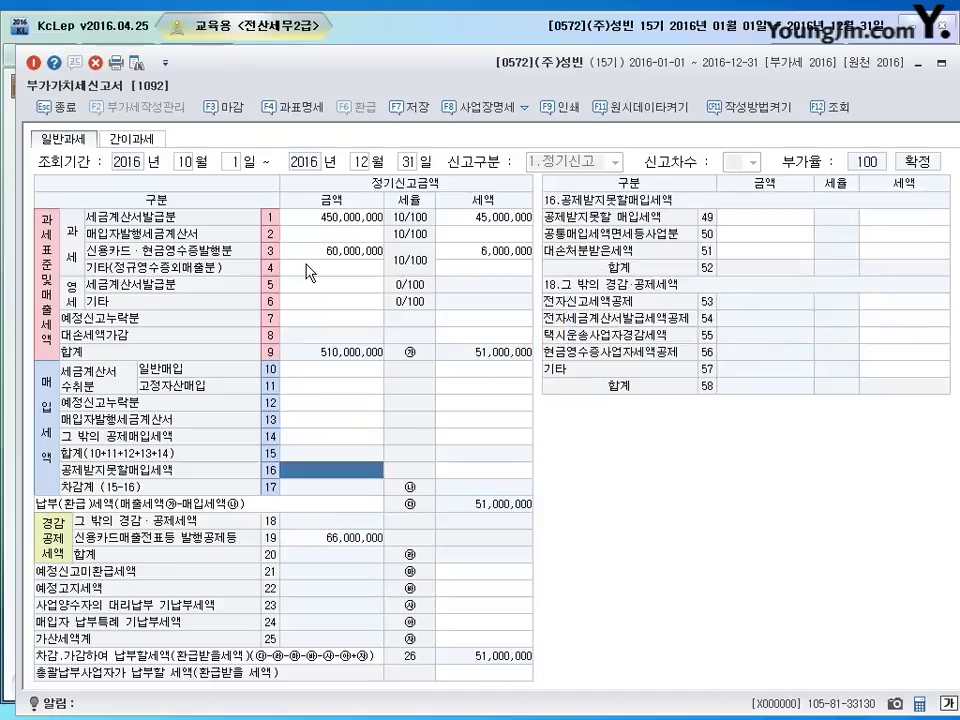
pyautogui.press('Down')
pyautogui.press('Down')
pyautogui.press('Down')
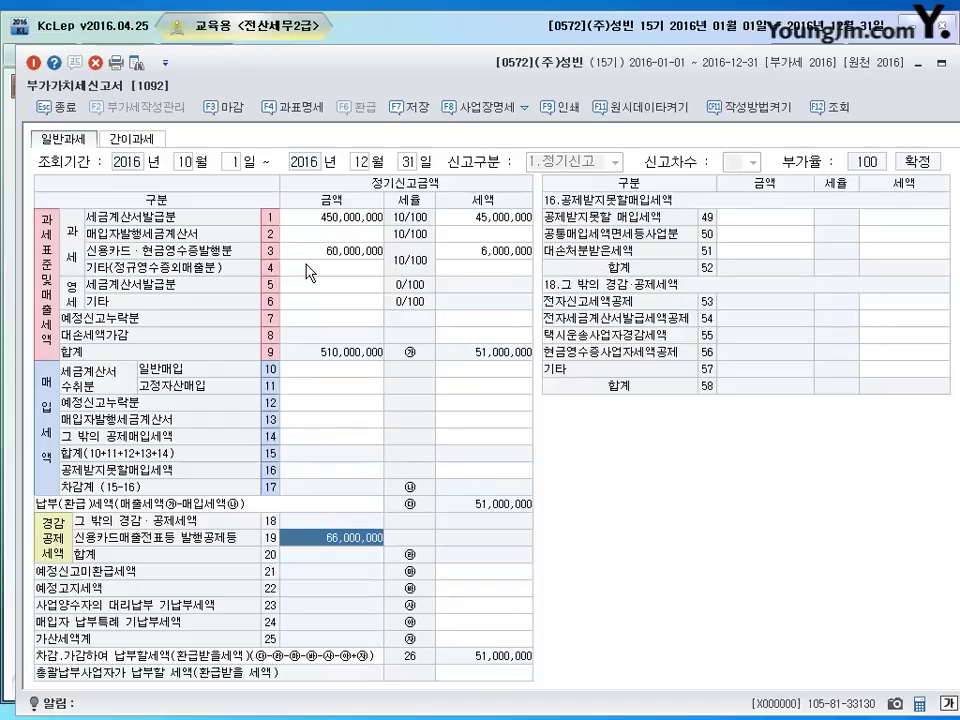
pyautogui.press('Up')
pyautogui.press('Up')
pyautogui.press('Up')
pyautogui.press('Up')
pyautogui.press('Up')
pyautogui.press('Up')
pyautogui.press('Up')
pyautogui.press('Up')
pyautogui.press('Up')
pyautogui.press('Up')
pyautogui.press('Up')
pyautogui.press('Up')
pyautogui.press('Up')
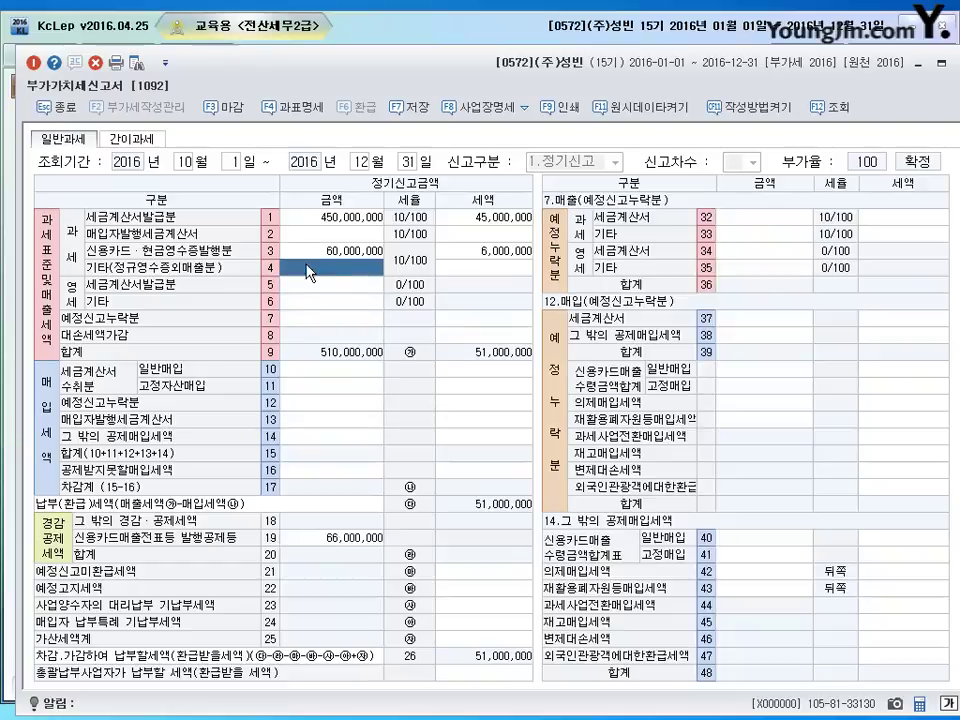
pyautogui.press('Up')
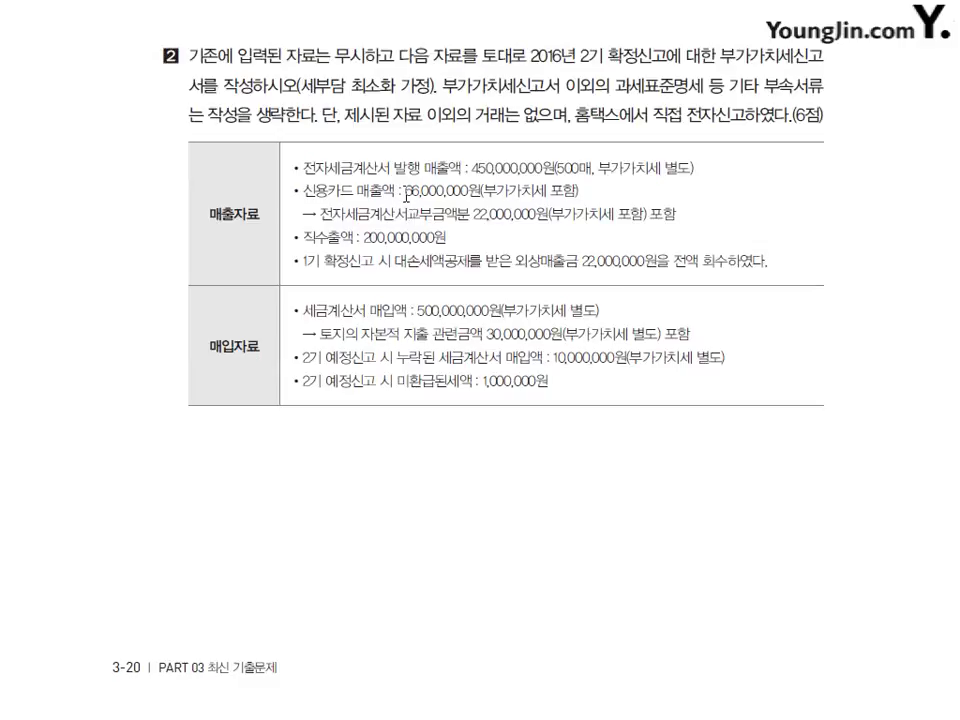
# Step: Compare the 66,000,000 credit-card sales with its 22,000,000 e-tax-invoice portion in the exercise PDF
pyautogui.moveTo(403, 190); pyautogui.dragTo(579, 191)
pyautogui.click(418, 197)
pyautogui.moveTo(321, 213); pyautogui.dragTo(632, 211)
pyautogui.click(572, 240)
pyautogui.moveTo(321, 213); pyautogui.dragTo(480, 192)
pyautogui.click(498, 217)
pyautogui.moveTo(388, 221); pyautogui.dragTo(463, 221)
pyautogui.moveTo(408, 190); pyautogui.dragTo(450, 190)
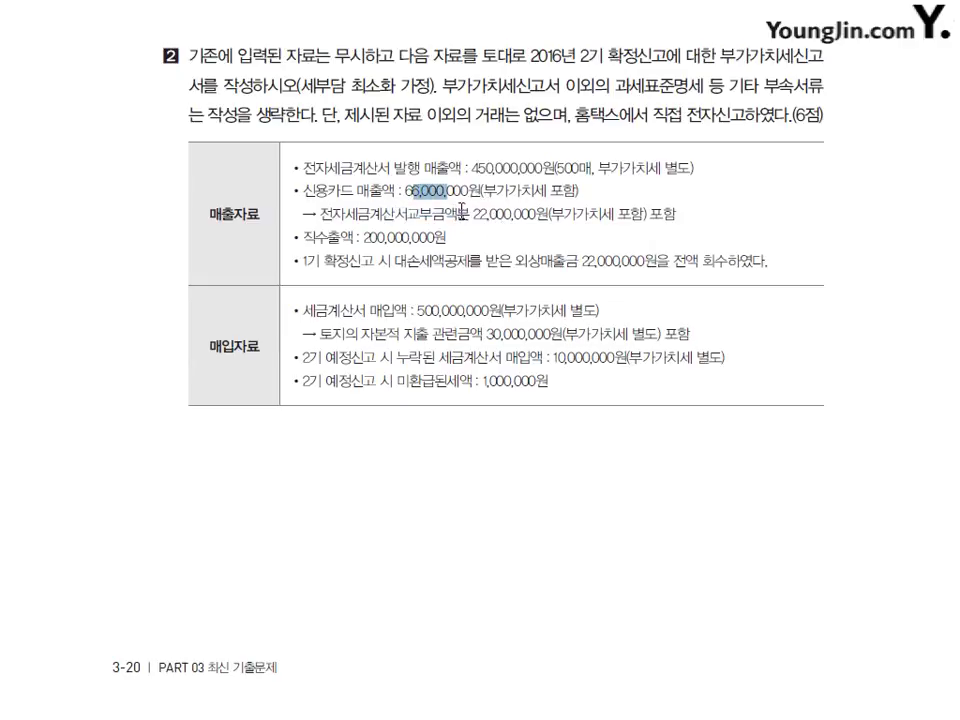
pyautogui.click(463, 212)
pyautogui.moveTo(322, 214); pyautogui.dragTo(569, 215)
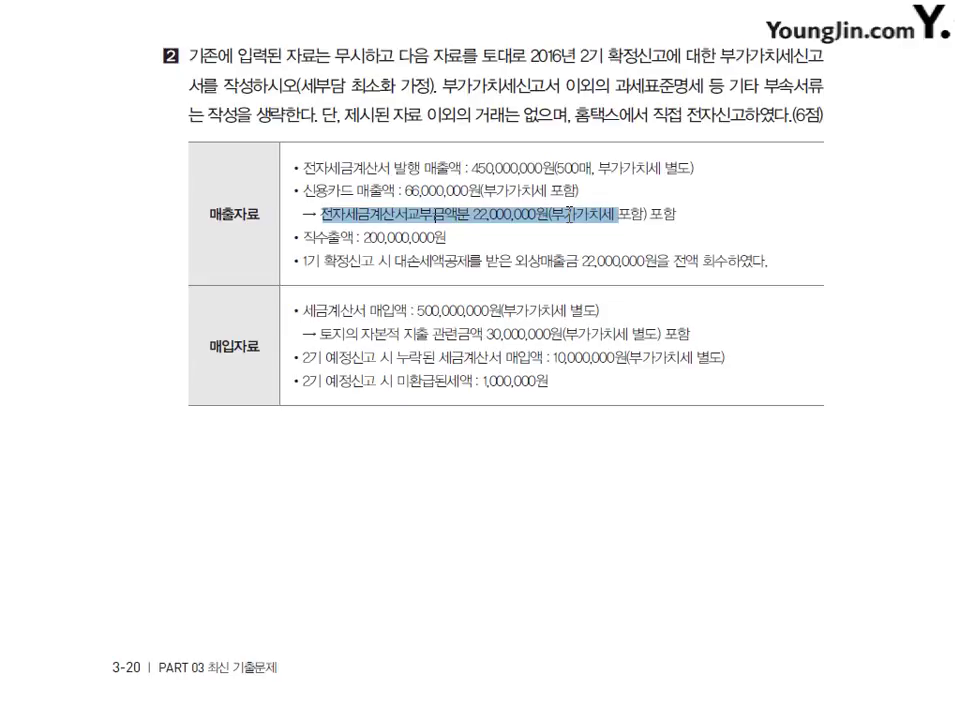
pyautogui.click(425, 192)
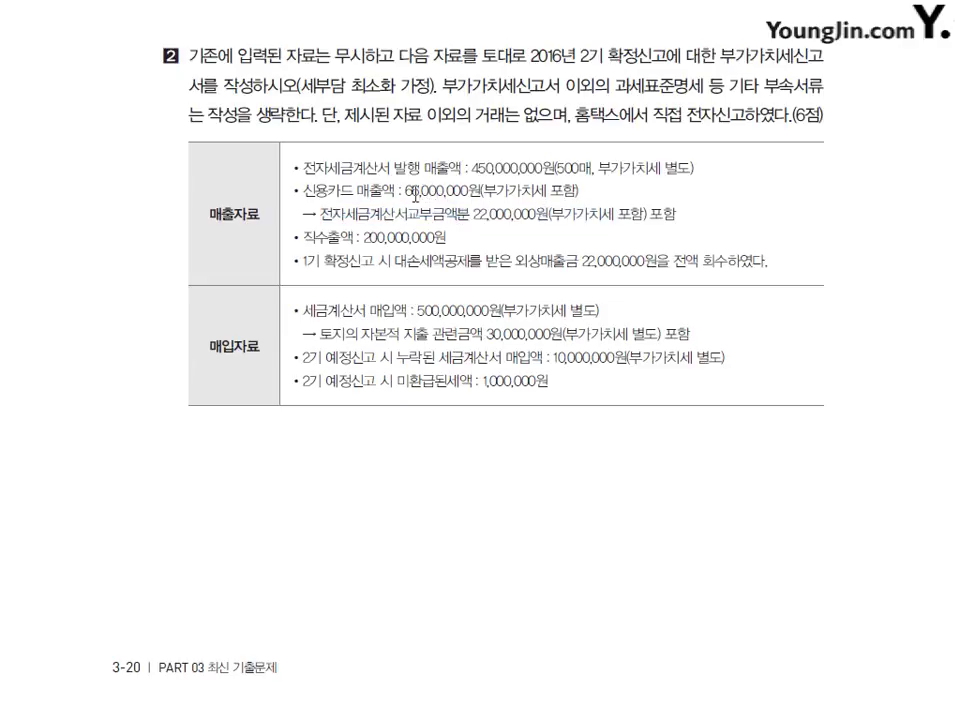
pyautogui.moveTo(405, 193); pyautogui.dragTo(550, 192)
pyautogui.click(483, 220)
pyautogui.moveTo(321, 213); pyautogui.dragTo(604, 210)
pyautogui.click(604, 210)
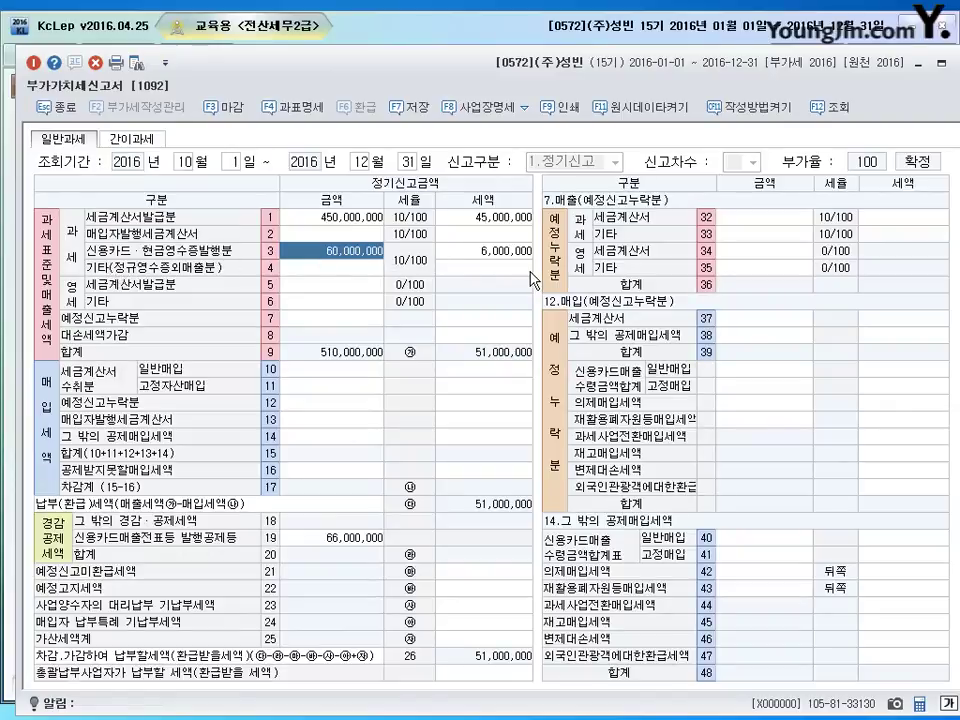
# Step: Correct credit-card sales to 40,000,000 and set the card issuance credit to 44,000,000
pyautogui.write('40000000')
pyautogui.press('Return')
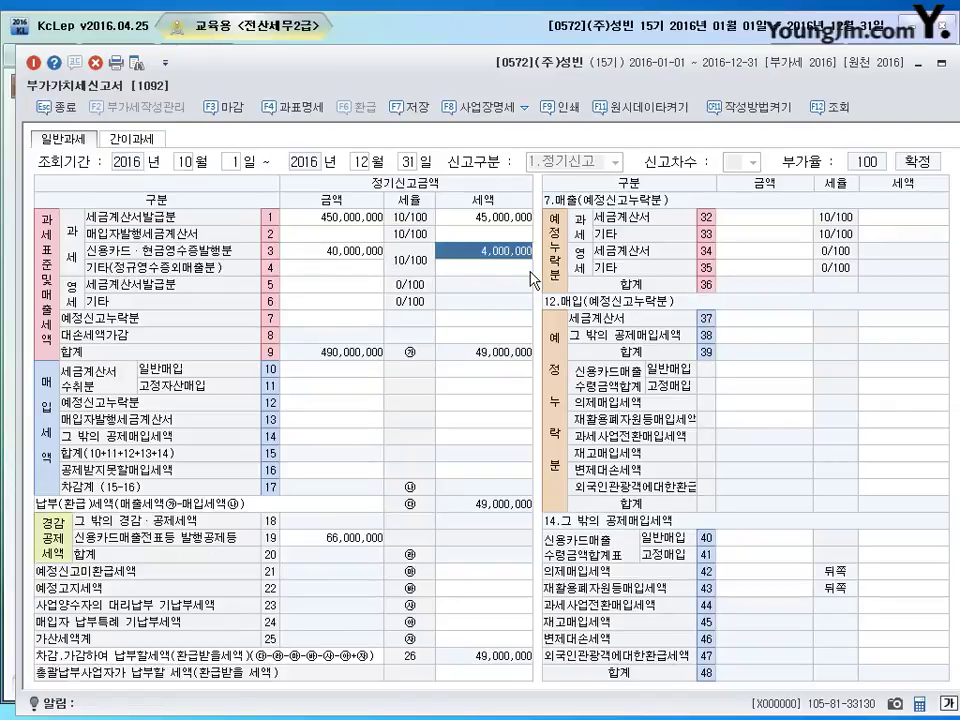
pyautogui.press('Return')
pyautogui.press('Return')
pyautogui.press('Return')
pyautogui.press('Return')
pyautogui.press('Return')
pyautogui.press('Return')
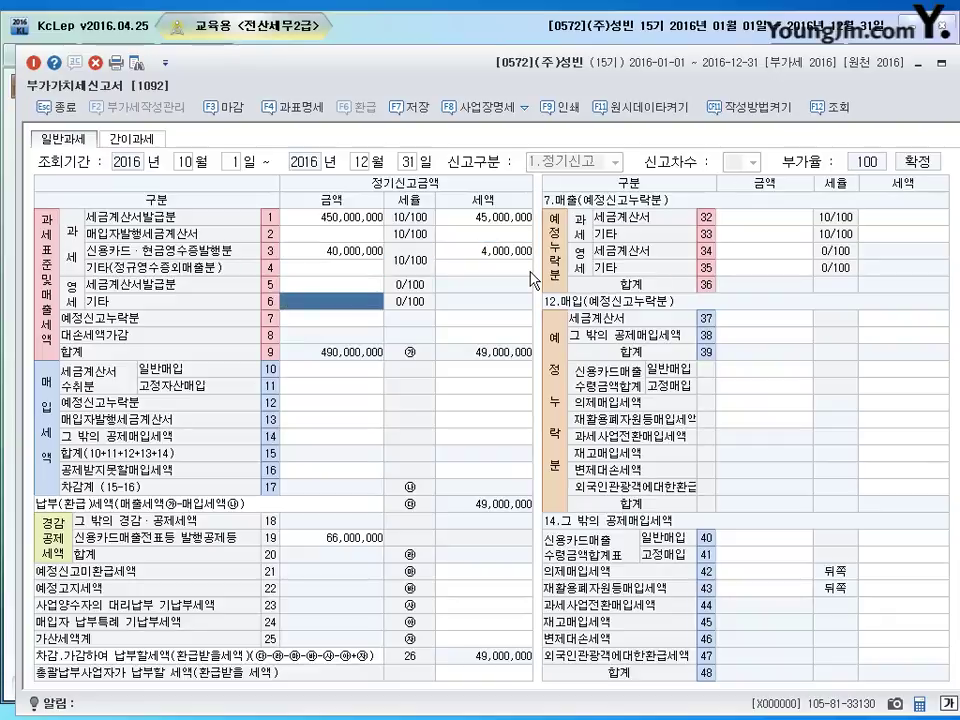
pyautogui.press('Return')
pyautogui.press('Return')
pyautogui.press('Return')
pyautogui.press('Return')
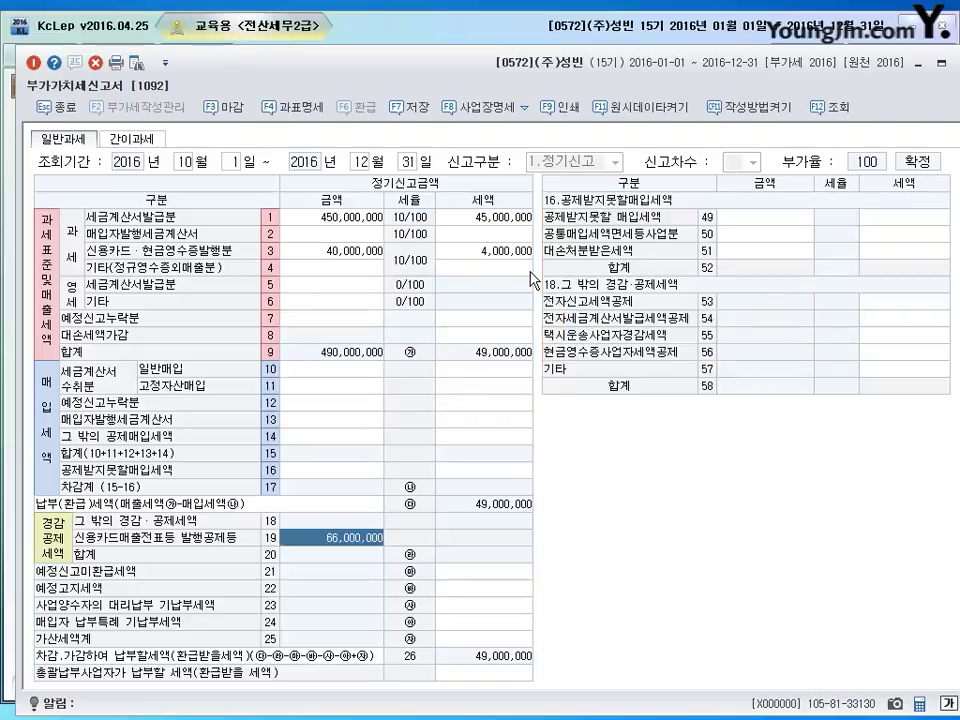
pyautogui.write('44,000,000')
pyautogui.press('Return')
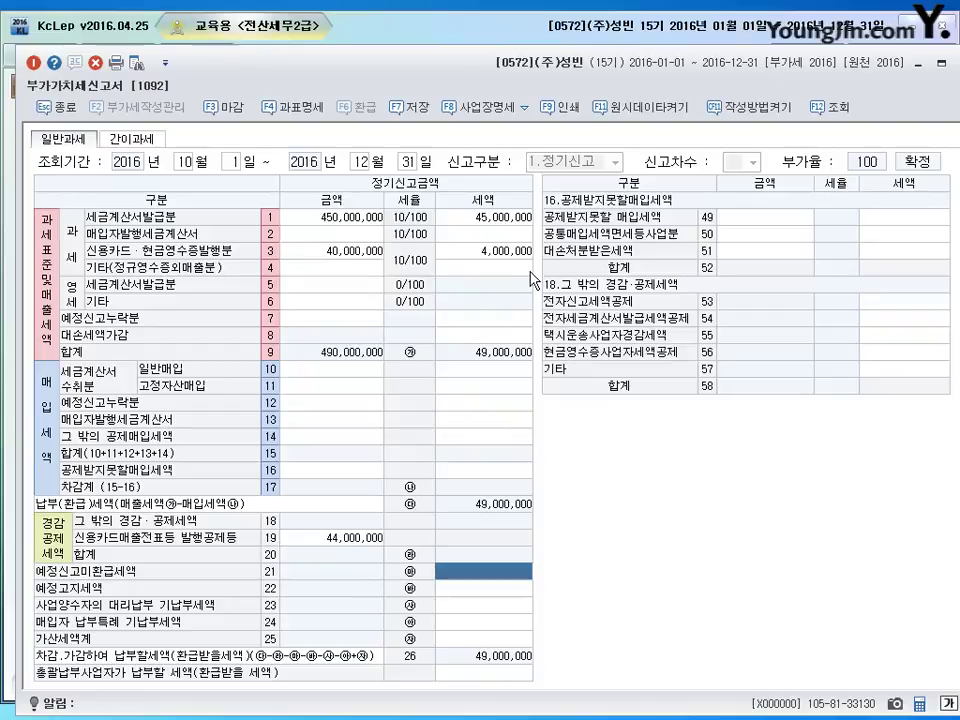
# Step: Enter 200,000,000 as zero-rated other sales in row 6
pyautogui.click(338, 270)
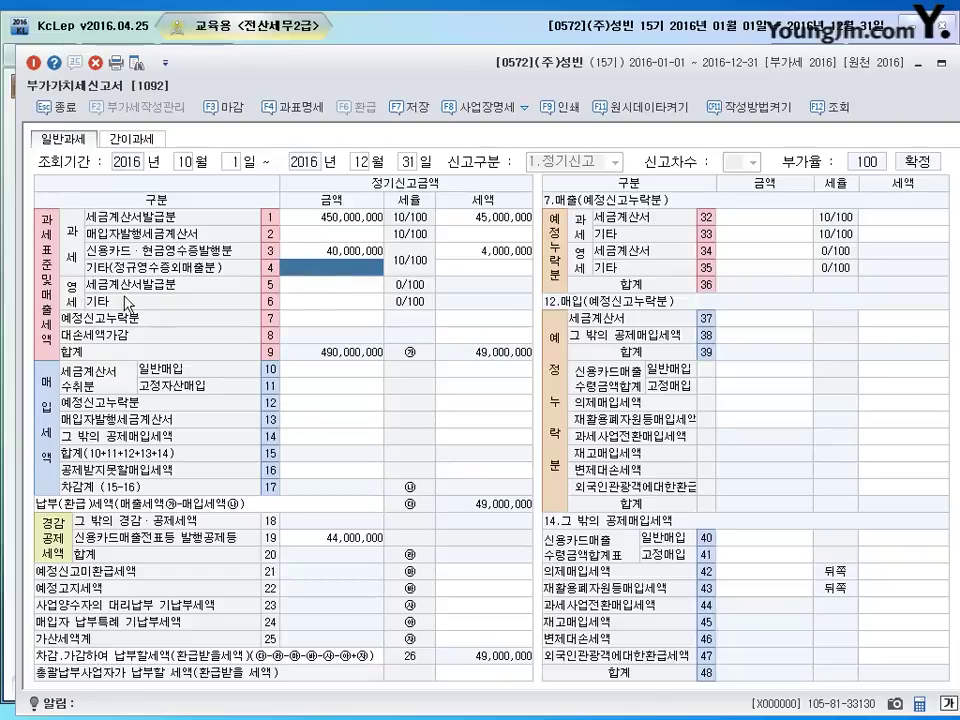
pyautogui.click(300, 306)
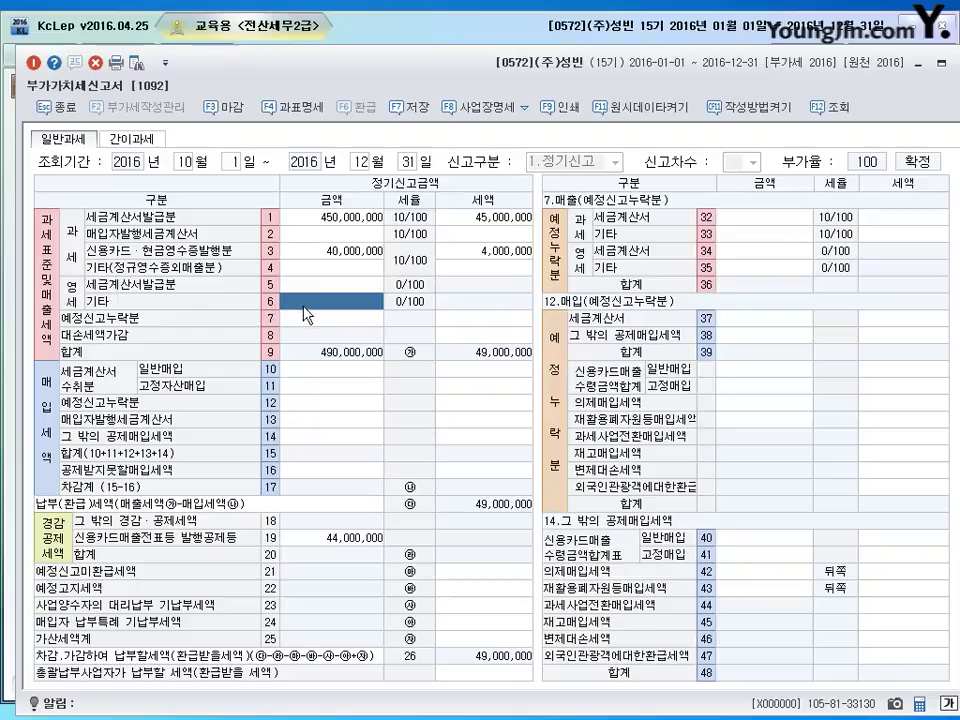
pyautogui.write('200000000')
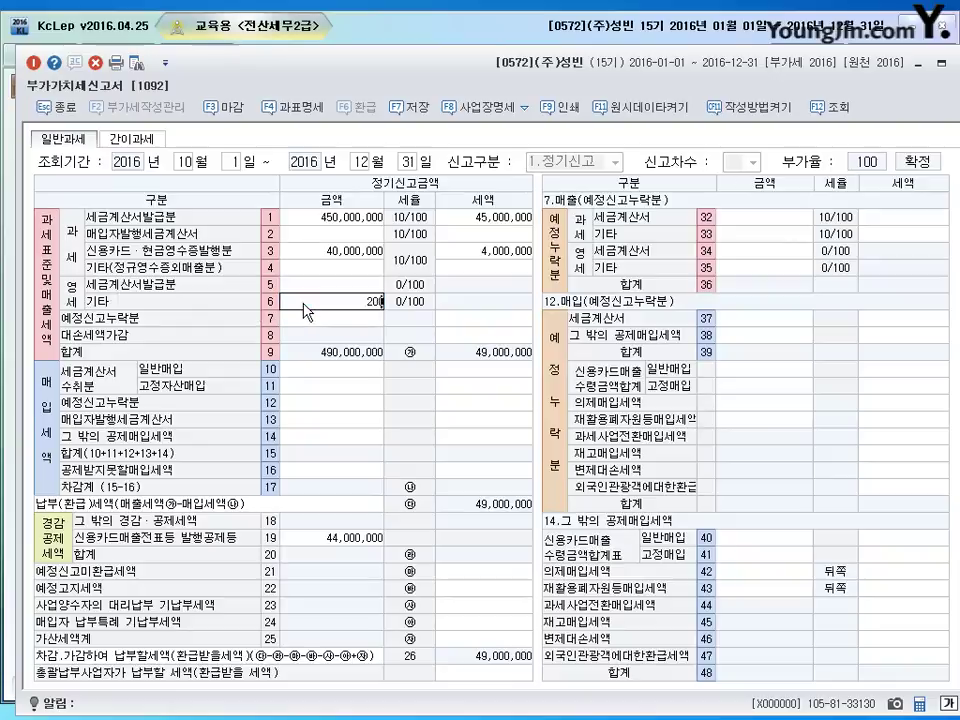
pyautogui.press('Return')
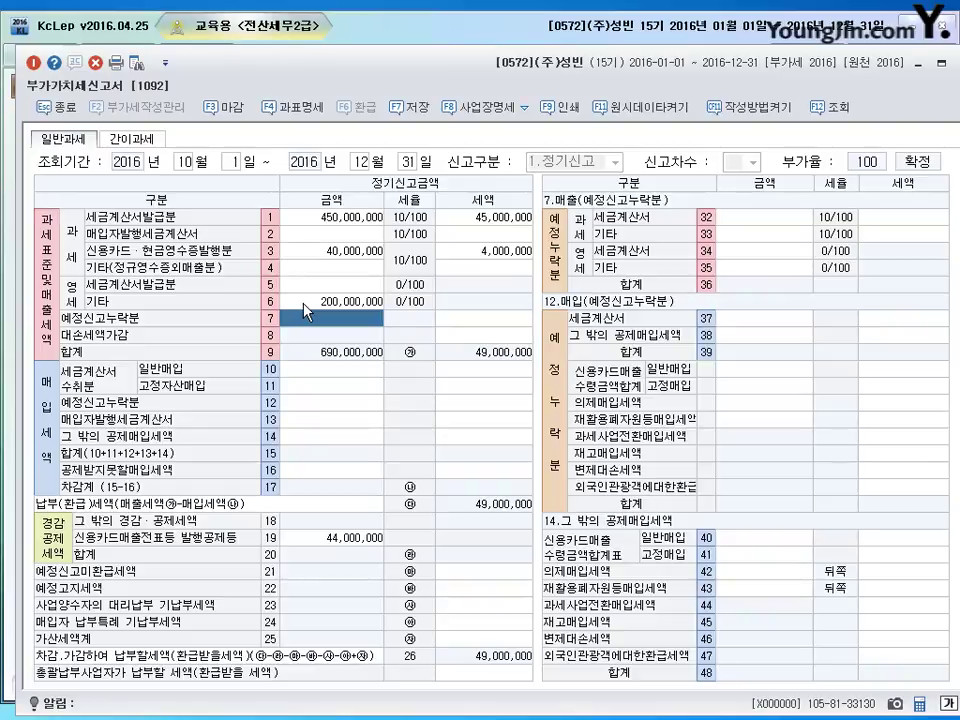
# Step: Enter a 2,000,000 bad-debt tax addition in the row 8 tax column
pyautogui.press('Return')
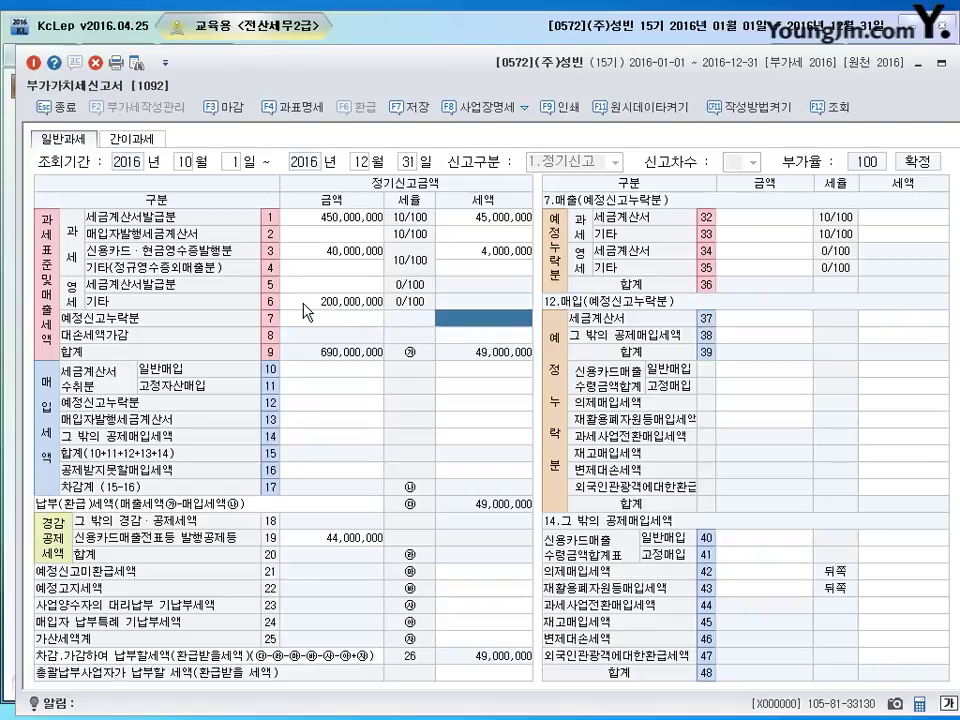
pyautogui.click(471, 340)
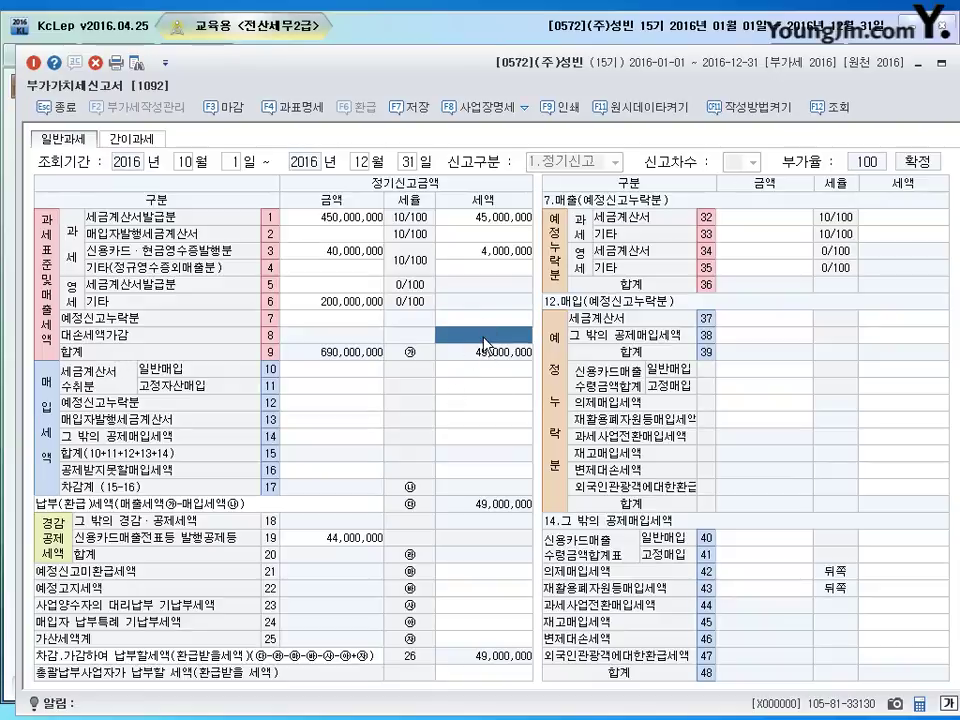
pyautogui.write('2,')
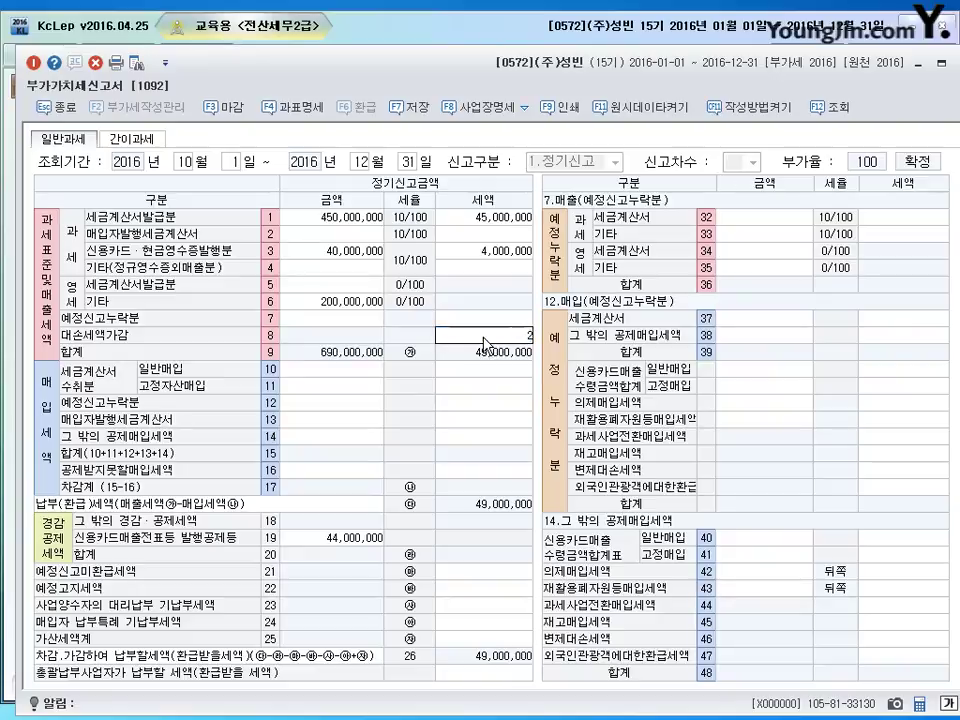
pyautogui.write('000,000')
pyautogui.press('Return')
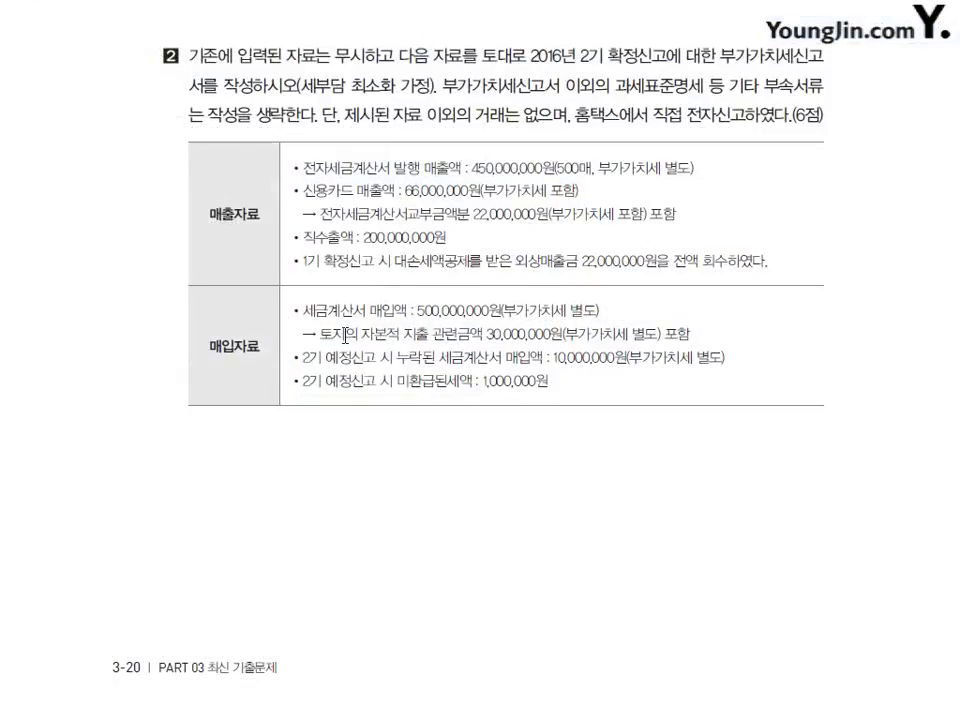
# Step: Mark and underline the 30,000,000 land capital expenditure note in the PDF, then clear annotations
pyautogui.moveTo(318, 335); pyautogui.dragTo(442, 336)
pyautogui.click(438, 353)
pyautogui.moveTo(320, 344)
pyautogui.mouseDown()
pyautogui.moveTo(434, 342)
pyautogui.moveTo(386, 352)
pyautogui.moveTo(377, 420)
pyautogui.moveTo(393, 458)
pyautogui.moveTo(403, 446)
pyautogui.moveTo(355, 412)
pyautogui.moveTo(416, 452)
pyautogui.mouseUp()
pyautogui.press('Escape')
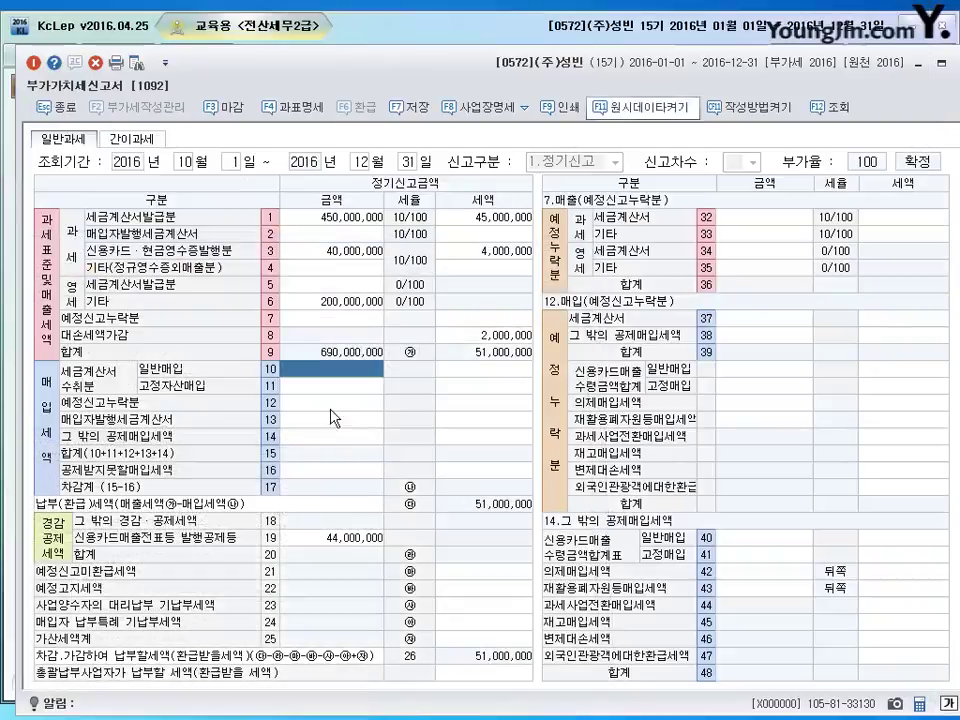
# Step: Record 470,000,000 general tax-invoice purchases with 47,000,000 tax in row 10
pyautogui.hotkey('alt', 'Tab')
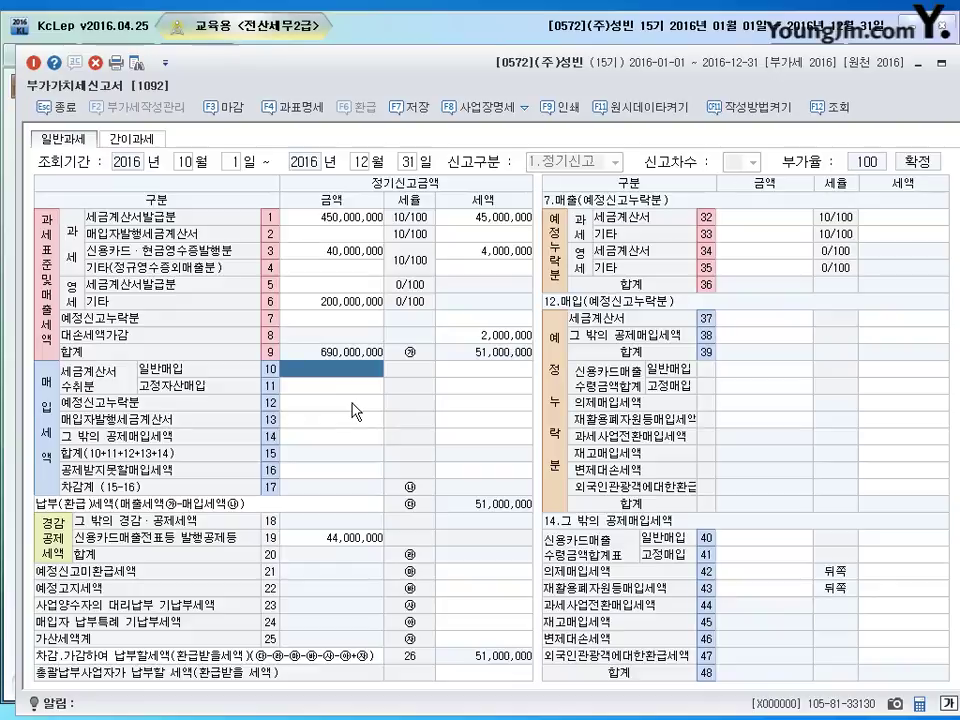
pyautogui.write('470000000')
pyautogui.press('Return')
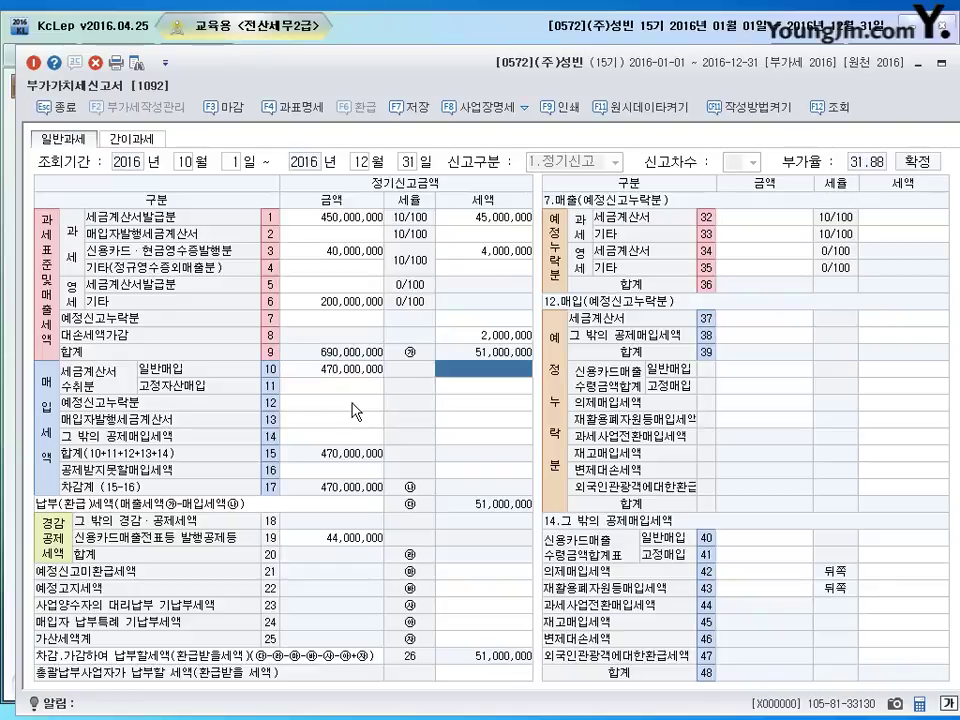
pyautogui.write('4')
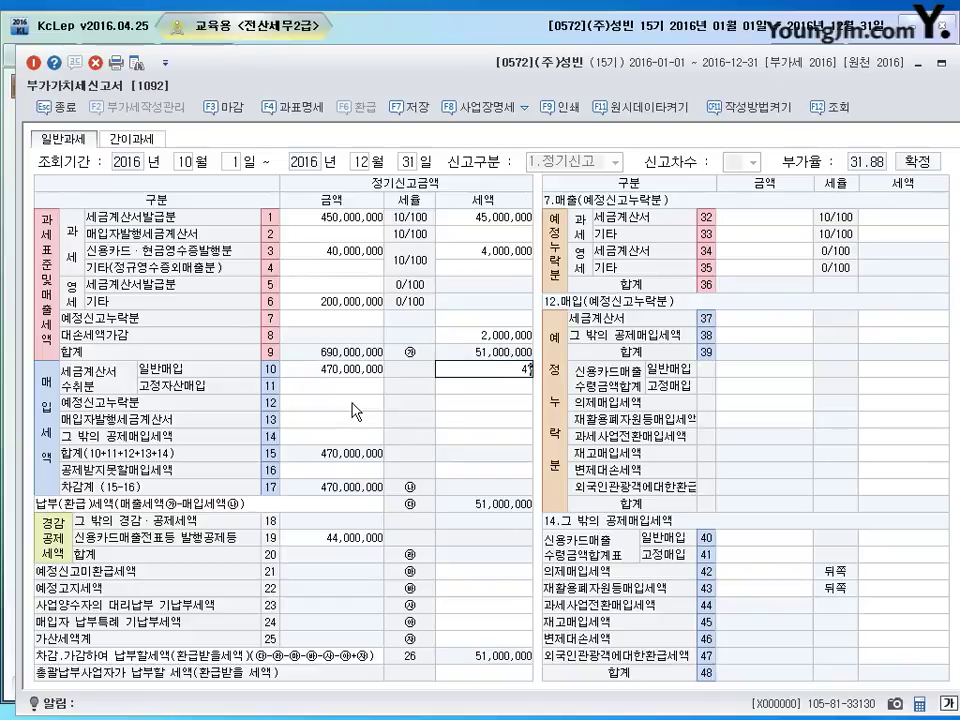
pyautogui.write('7,000,000')
pyautogui.press('Return')
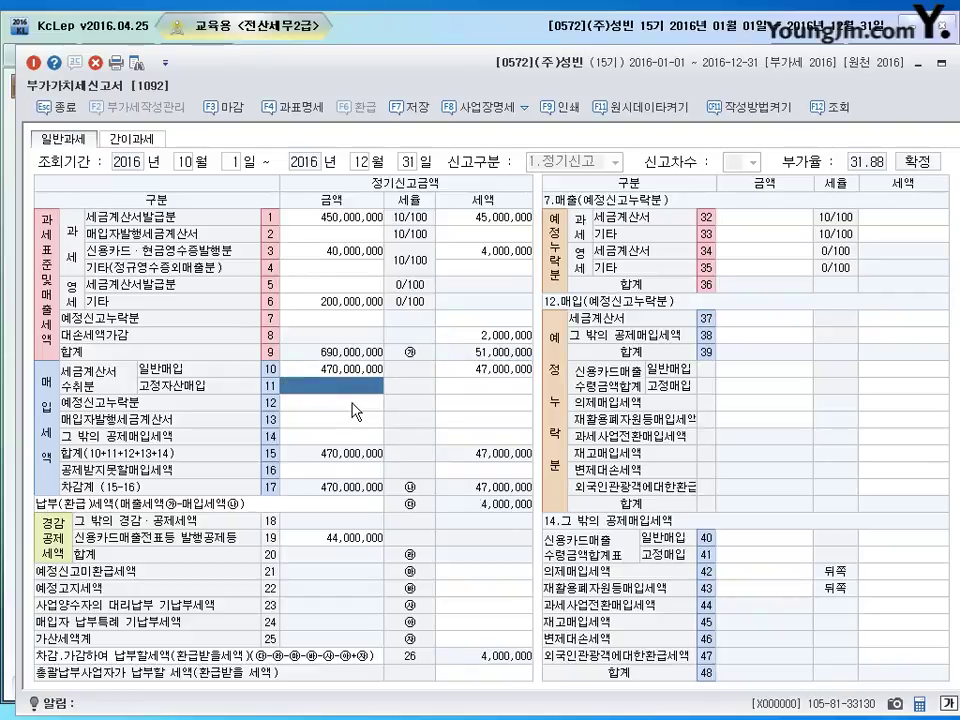
# Step: Record 30,000,000 fixed-asset purchases with 3,000,000 tax in row 11
pyautogui.write('30000000')
pyautogui.press('Return')
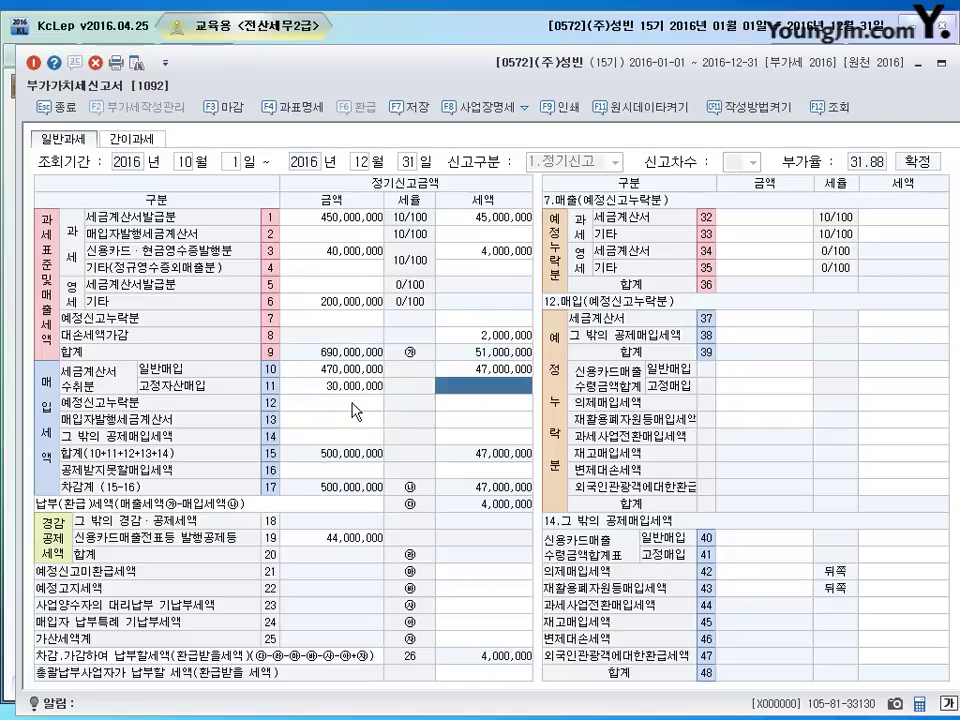
pyautogui.write('3000000')
pyautogui.press('Return')
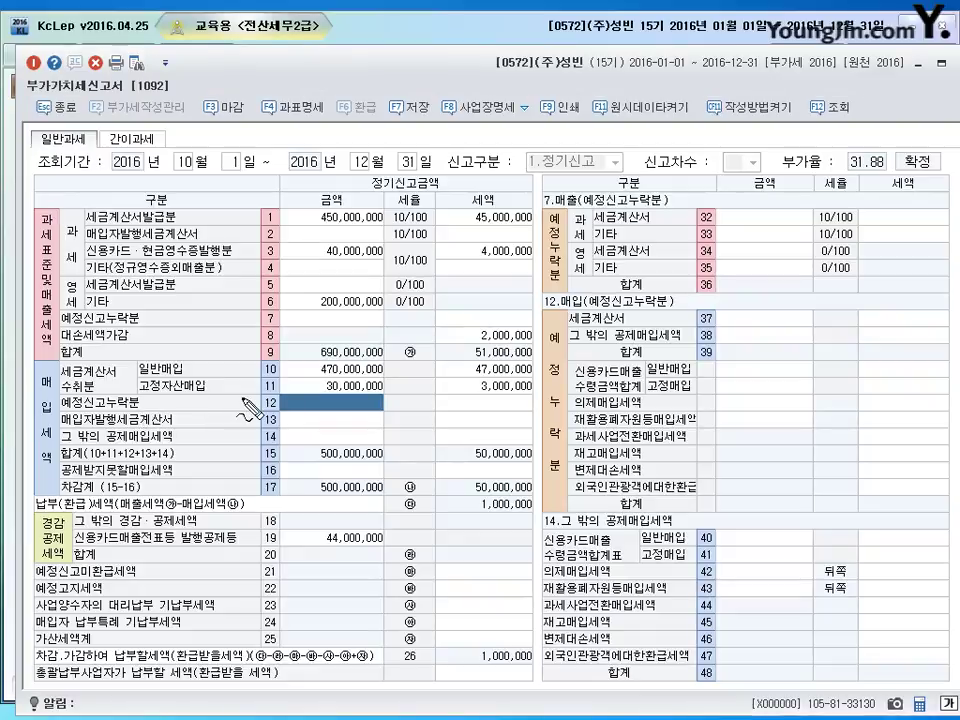
pyautogui.moveTo(185, 394)
pyautogui.mouseDown()
pyautogui.moveTo(167, 401)
pyautogui.moveTo(170, 392)
pyautogui.moveTo(185, 405)
pyautogui.moveTo(188, 438)
pyautogui.moveTo(272, 436)
pyautogui.moveTo(270, 447)
pyautogui.moveTo(292, 440)
pyautogui.moveTo(318, 451)
pyautogui.moveTo(352, 443)
pyautogui.mouseUp()
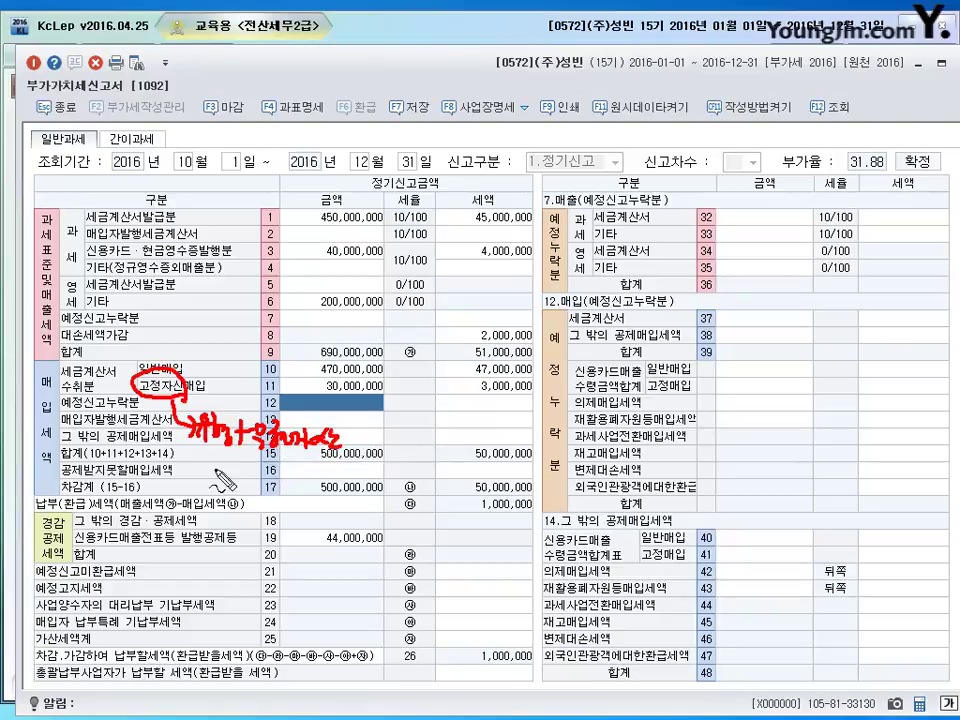
pyautogui.moveTo(201, 458)
pyautogui.mouseDown()
pyautogui.moveTo(221, 474)
pyautogui.moveTo(243, 468)
pyautogui.mouseUp()
pyautogui.moveTo(272, 368)
pyautogui.mouseDown()
pyautogui.moveTo(262, 390)
pyautogui.moveTo(285, 372)
pyautogui.mouseUp()
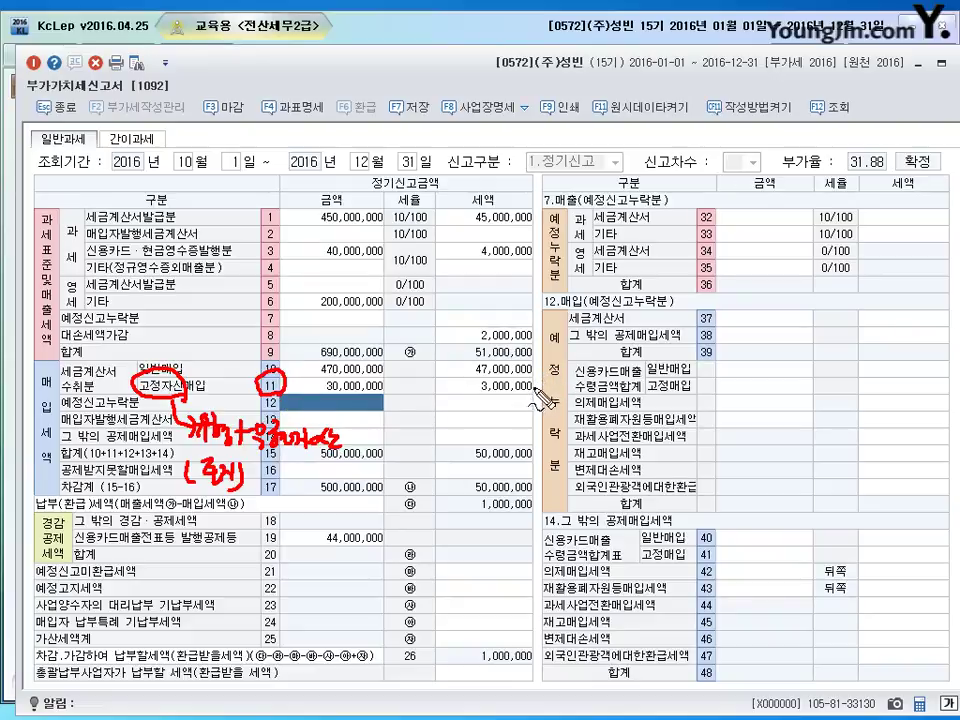
pyautogui.moveTo(547, 381); pyautogui.dragTo(532, 381)
pyautogui.moveTo(541, 374); pyautogui.dragTo(540, 388)
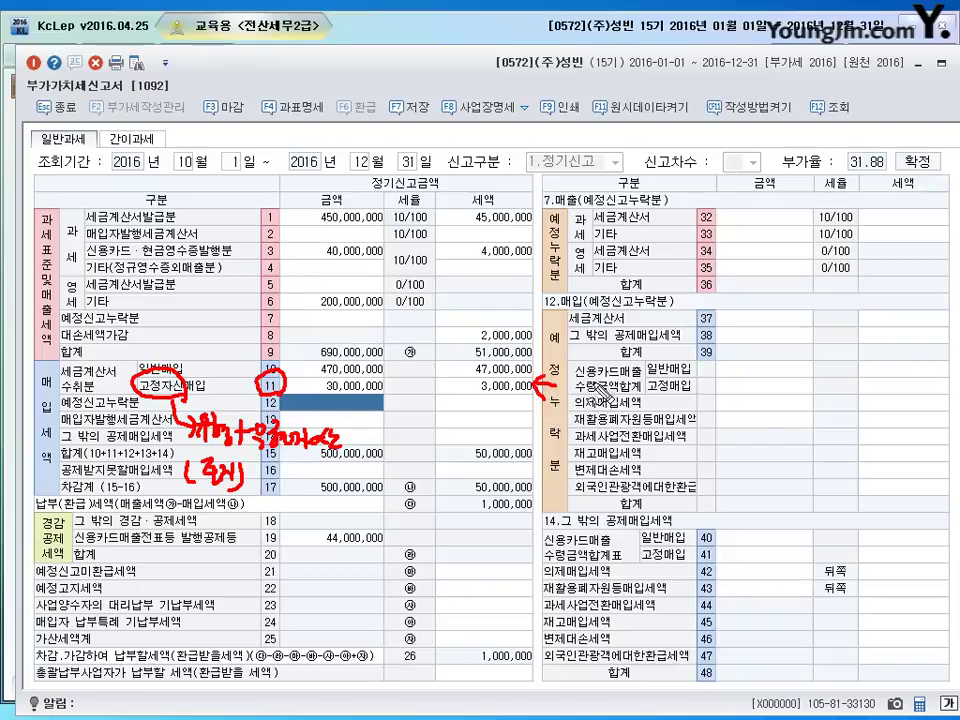
pyautogui.moveTo(558, 378)
pyautogui.mouseDown()
pyautogui.moveTo(574, 374)
pyautogui.moveTo(643, 402)
pyautogui.moveTo(685, 382)
pyautogui.moveTo(700, 392)
pyautogui.mouseUp()
pyautogui.moveTo(708, 378); pyautogui.dragTo(712, 392)
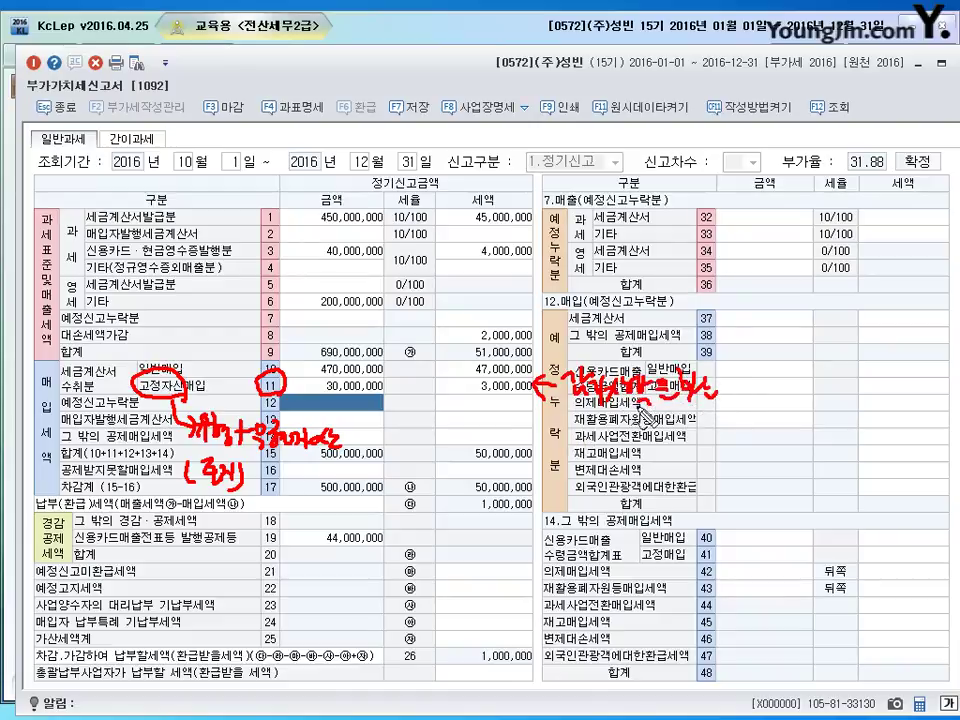
pyautogui.moveTo(596, 412); pyautogui.dragTo(684, 424)
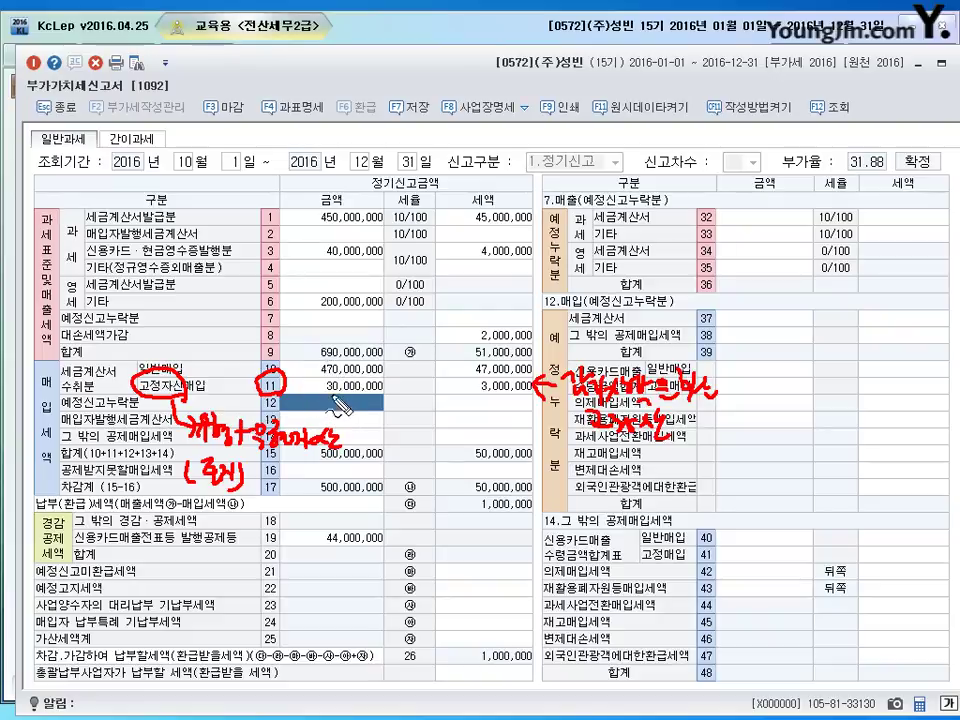
pyautogui.press('Escape')
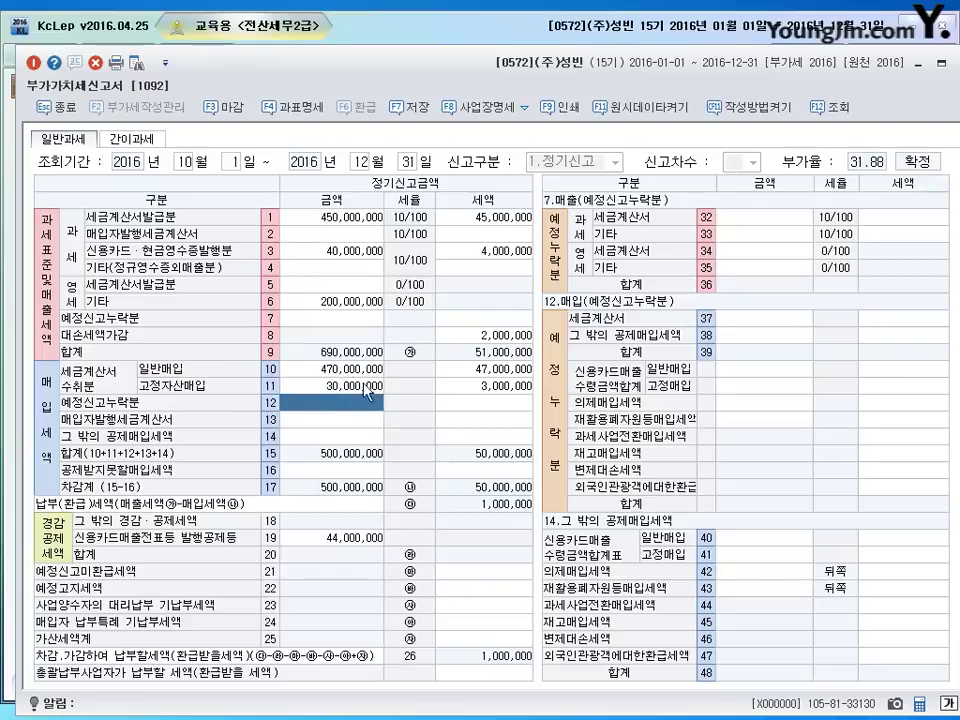
pyautogui.click(359, 389)
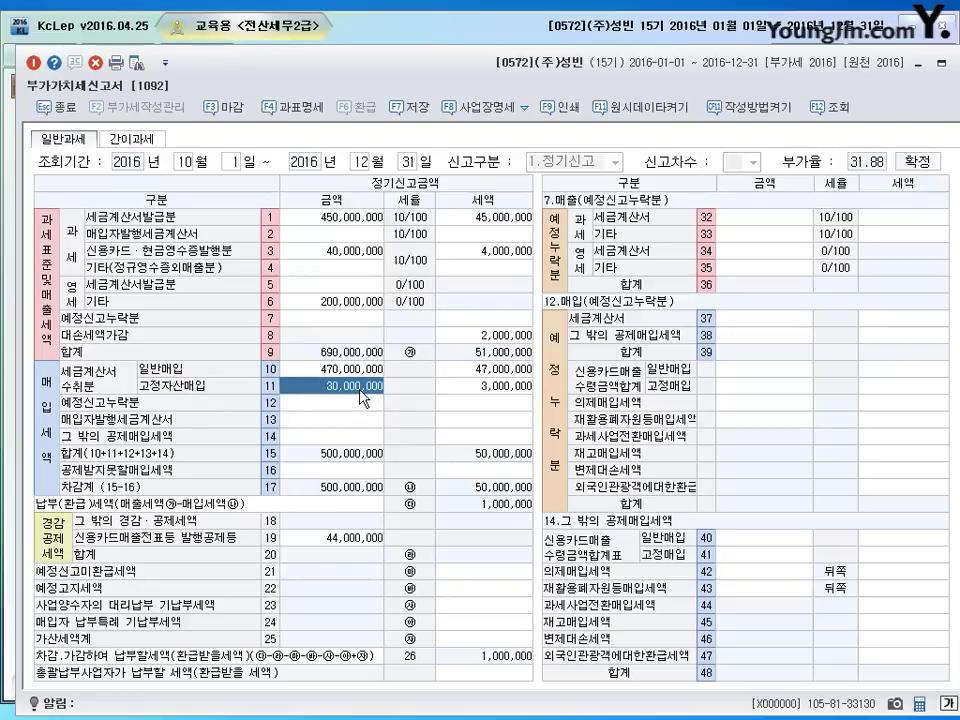
pyautogui.click(502, 392)
pyautogui.click(350, 392)
pyautogui.press('Up')
pyautogui.press('Down')
pyautogui.press('Right')
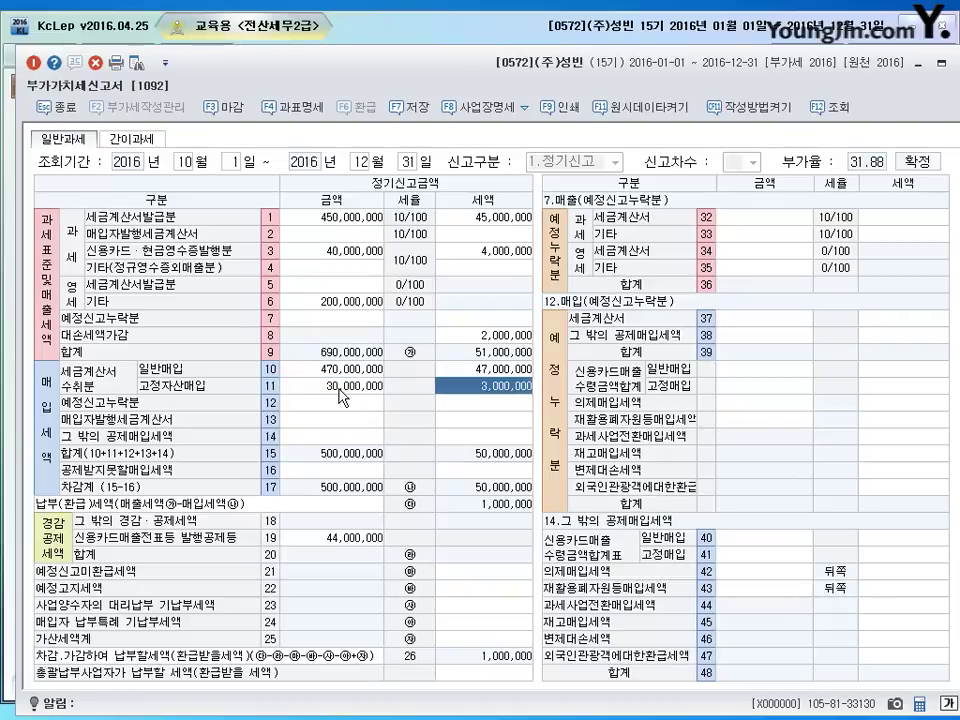
pyautogui.press('Left')
pyautogui.press('Up')
pyautogui.press('Down')
pyautogui.press('Right')
pyautogui.press('Left')
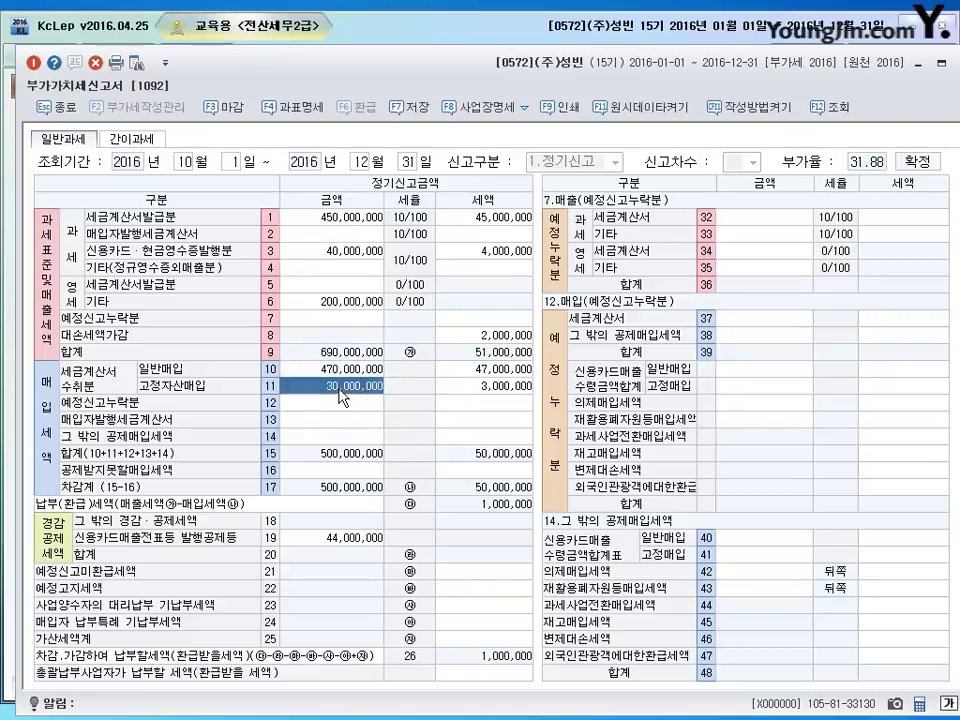
pyautogui.press('Right')
pyautogui.press('Left')
pyautogui.press('Up')
pyautogui.press('Down')
pyautogui.press('Right')
pyautogui.press('Left')
pyautogui.press('Up')
pyautogui.press('Down')
pyautogui.press('Right')
pyautogui.press('Left')
pyautogui.press('Up')
pyautogui.press('Down')
pyautogui.press('Return')
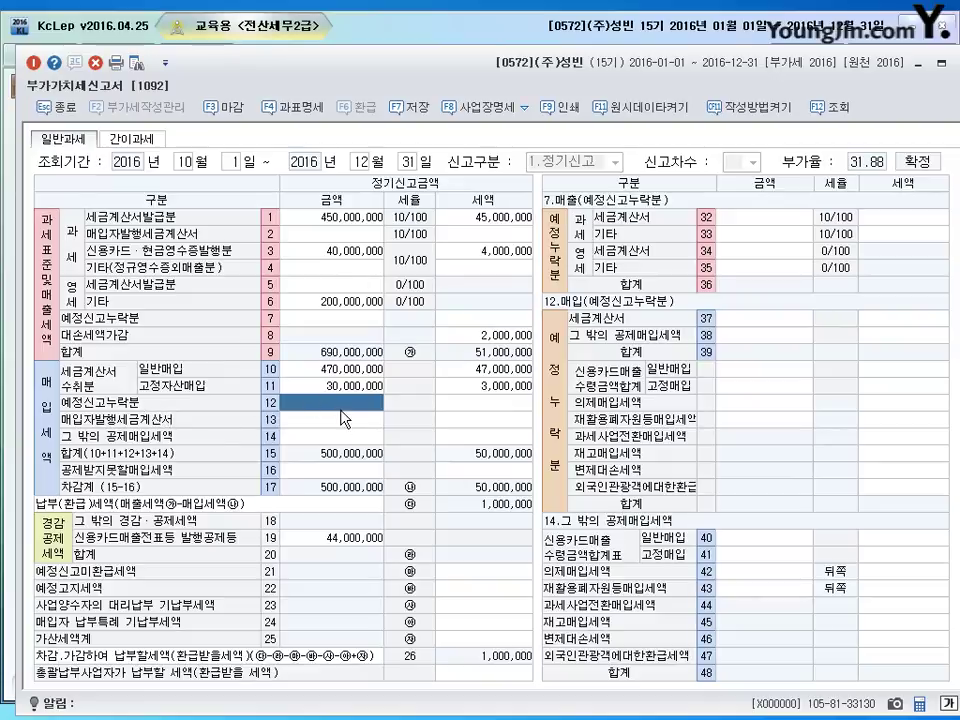
# Step: Enter 10,000,000 omitted preliminary purchases in row 37 and 1,000,000 unrefunded preliminary tax in row 21
pyautogui.click(759, 318)
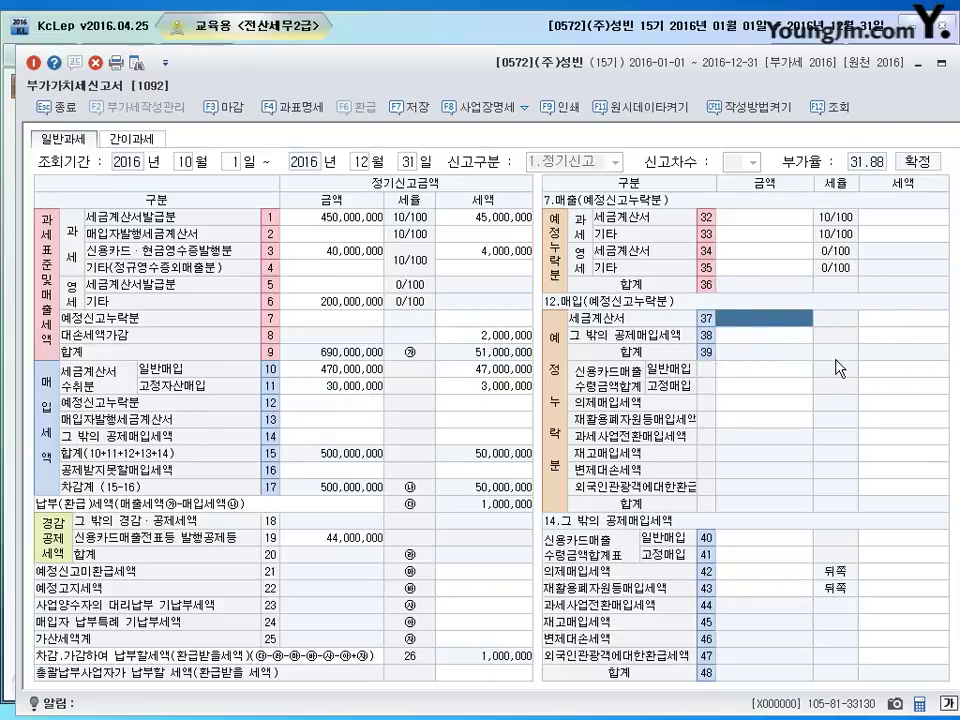
pyautogui.write('10000000')
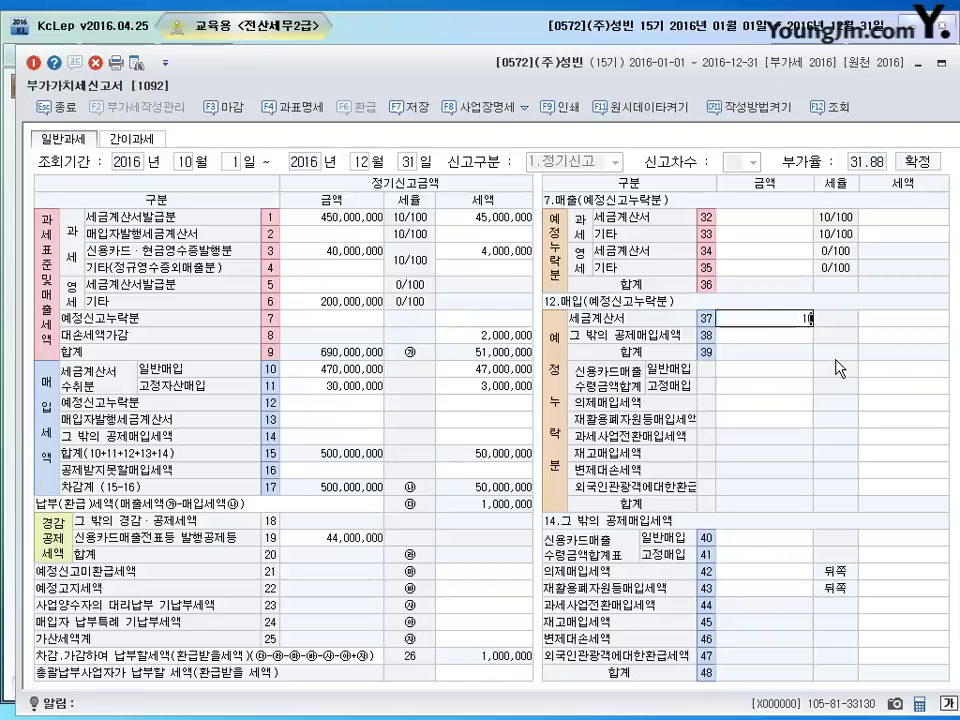
pyautogui.press('Return')
pyautogui.press('Return')
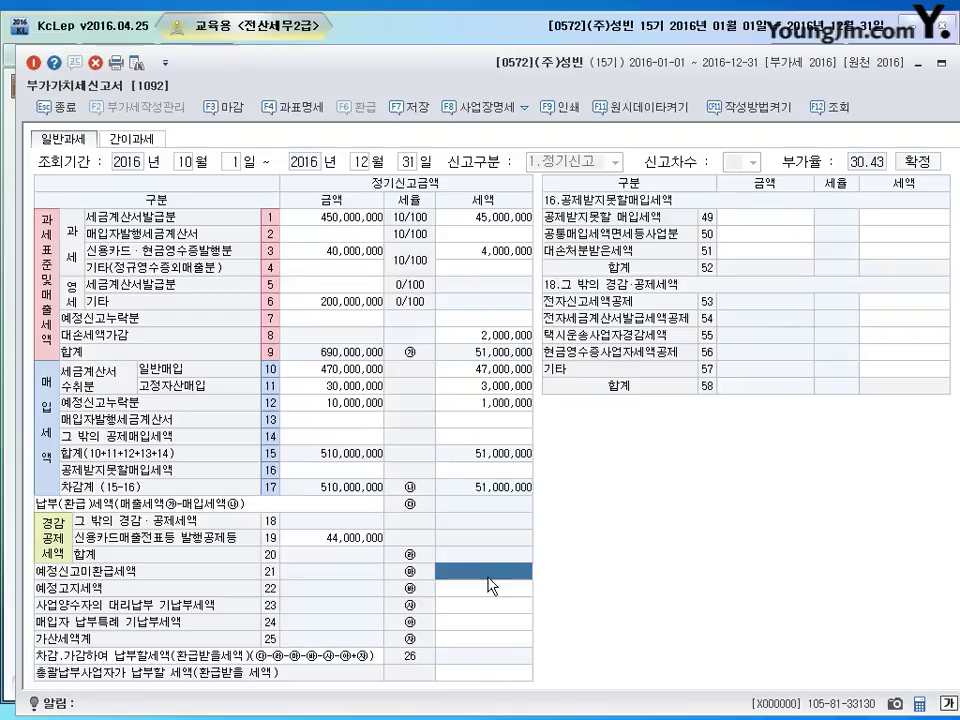
pyautogui.write('1000000')
pyautogui.press('Return')
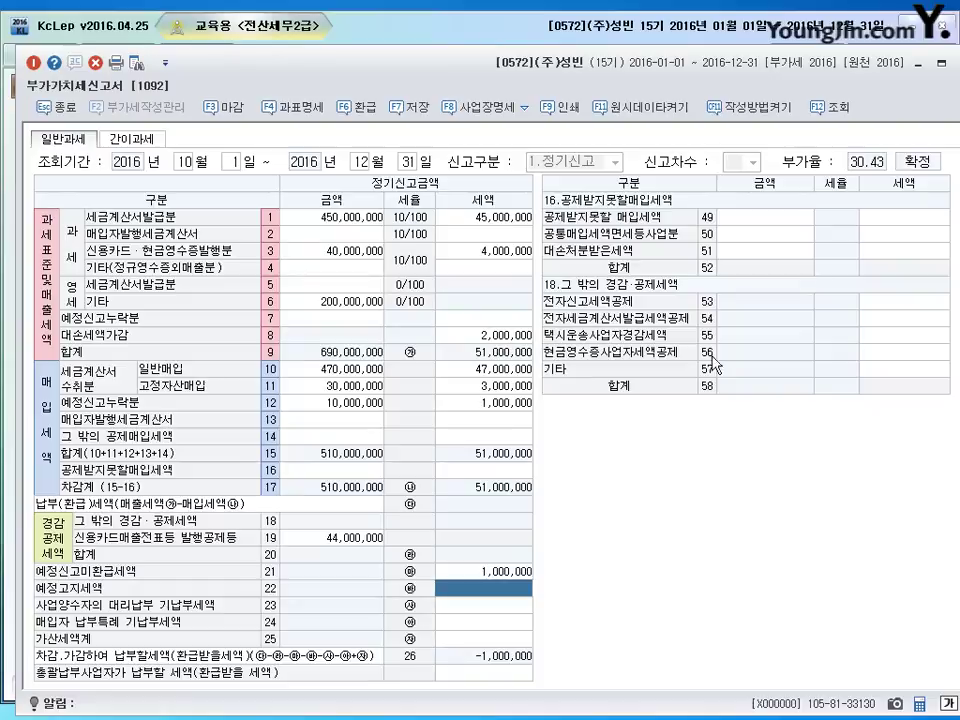
# Step: Enter a 10,000 electronic-filing credit in row 53 and maximize the VAT return form
pyautogui.click(889, 302)
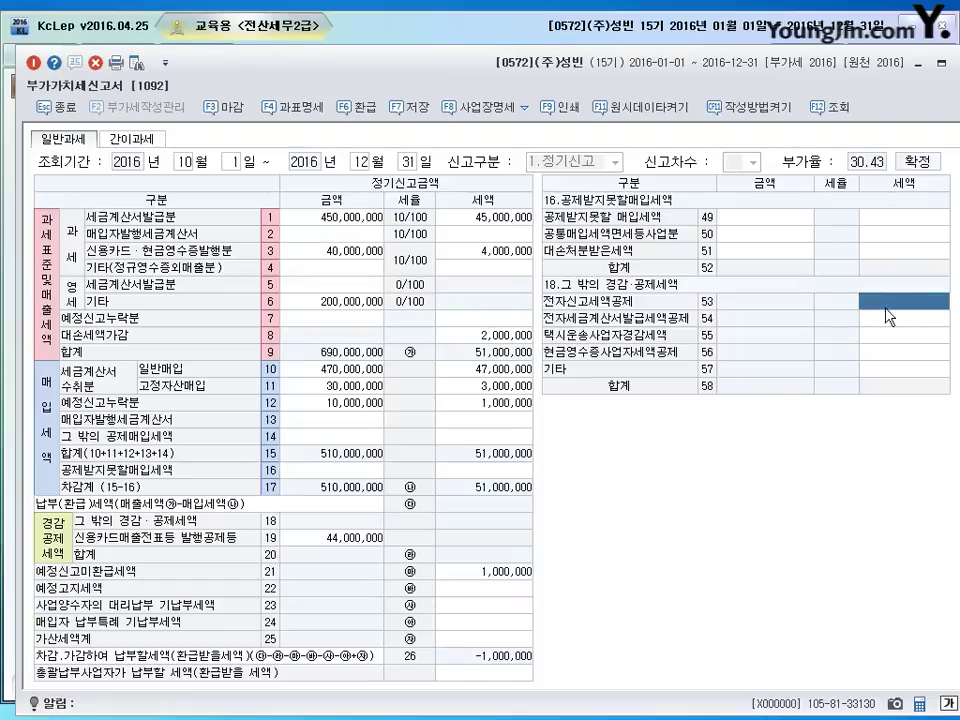
pyautogui.write('10000')
pyautogui.press('Return')
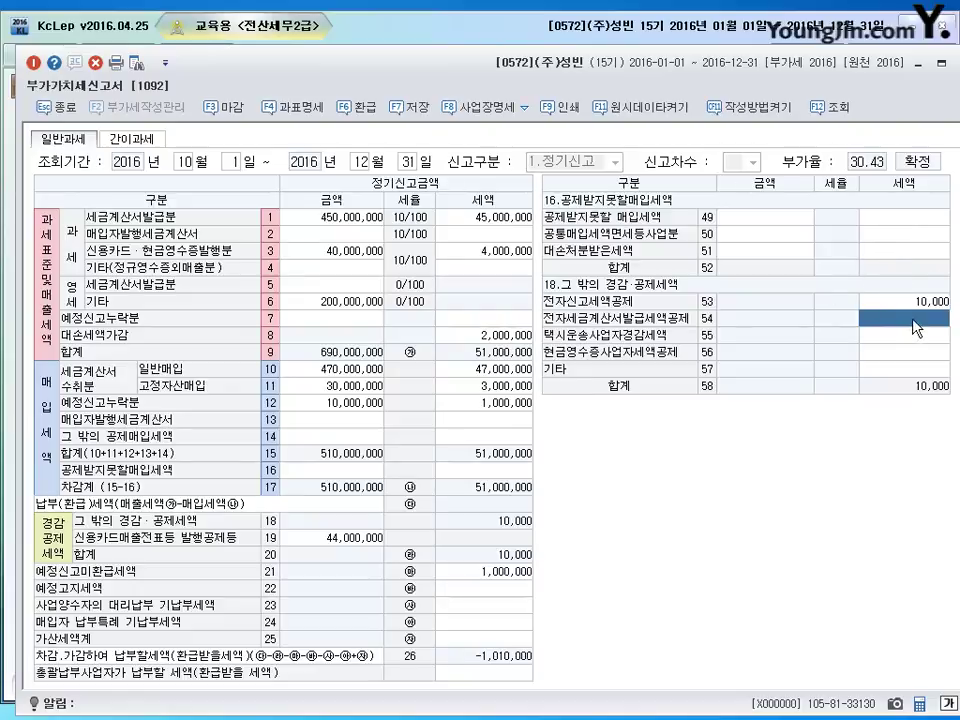
pyautogui.click(928, 303)
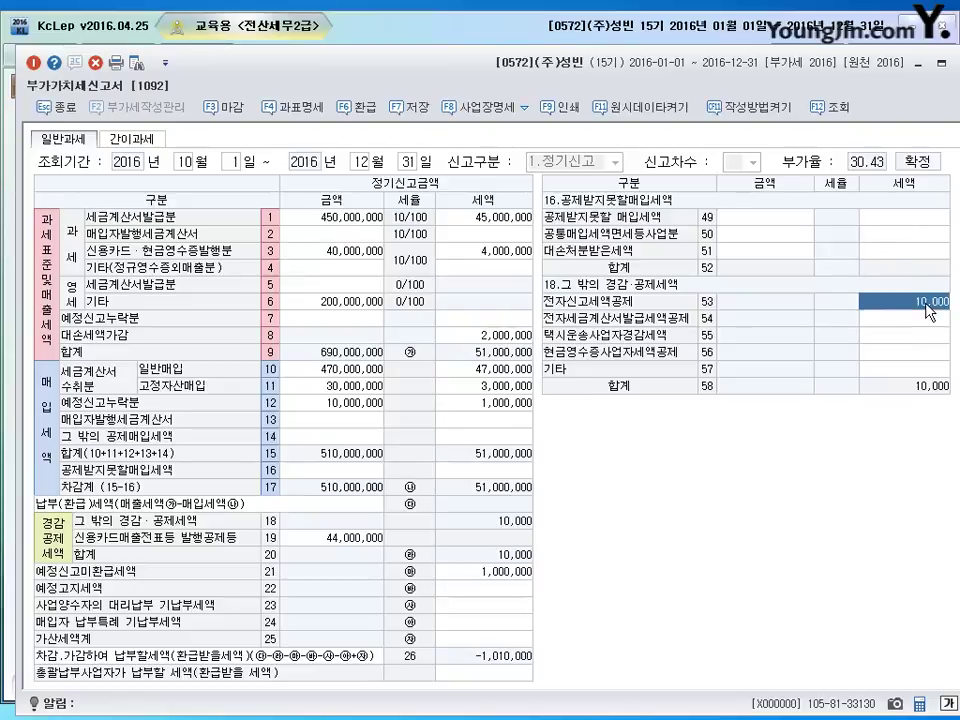
pyautogui.doubleClick(831, 62)
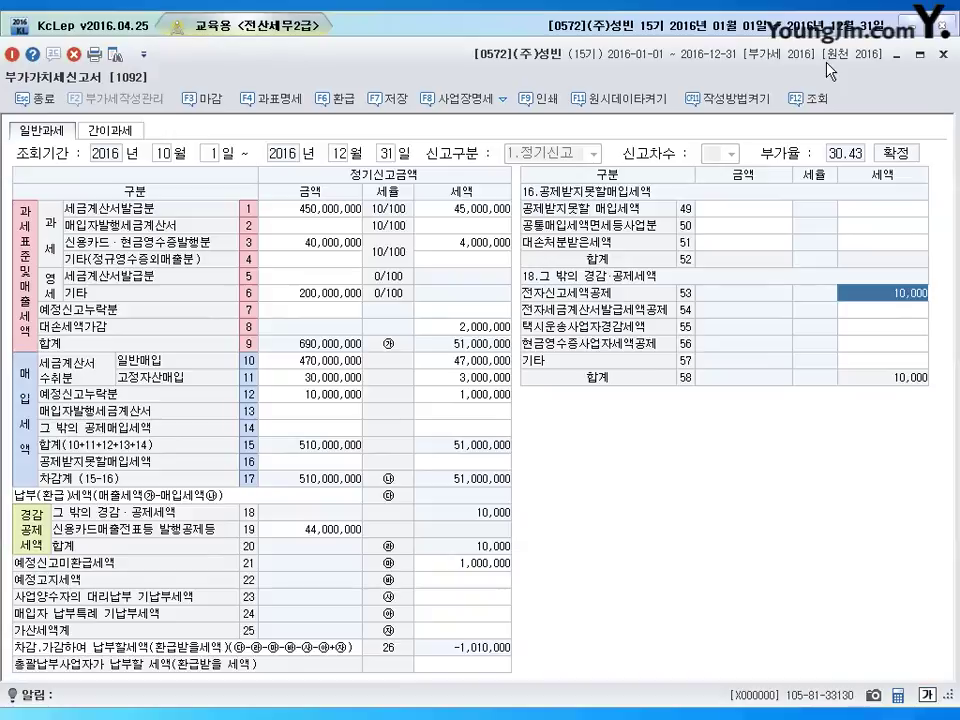
pyautogui.moveTo(921, 296)
pyautogui.mouseDown()
pyautogui.moveTo(882, 300)
pyautogui.moveTo(930, 288)
pyautogui.mouseUp()
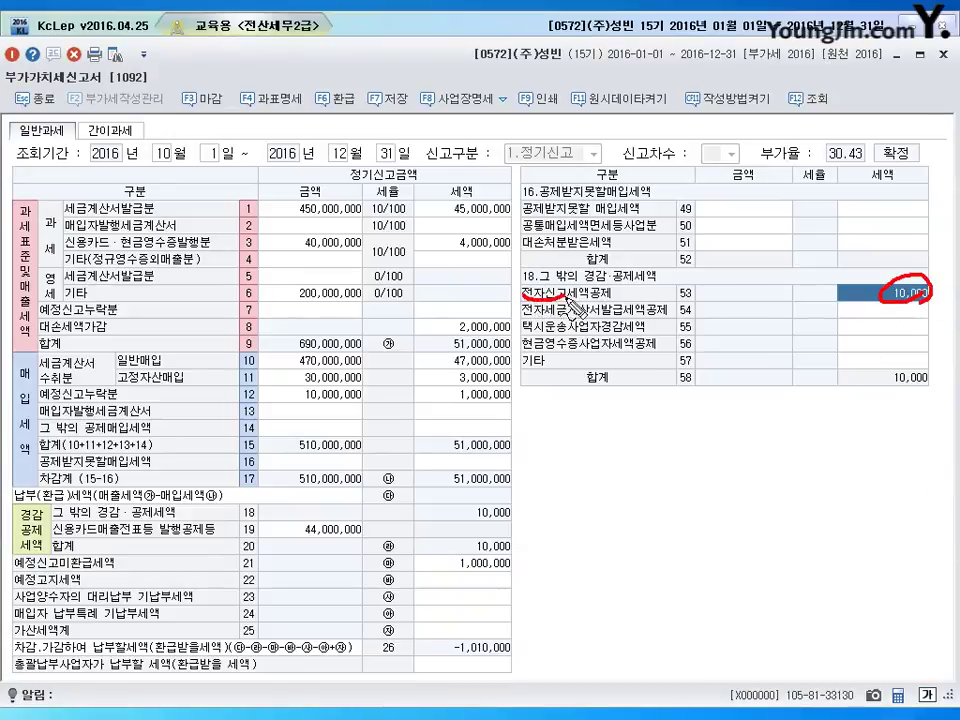
pyautogui.moveTo(522, 297); pyautogui.dragTo(612, 296)
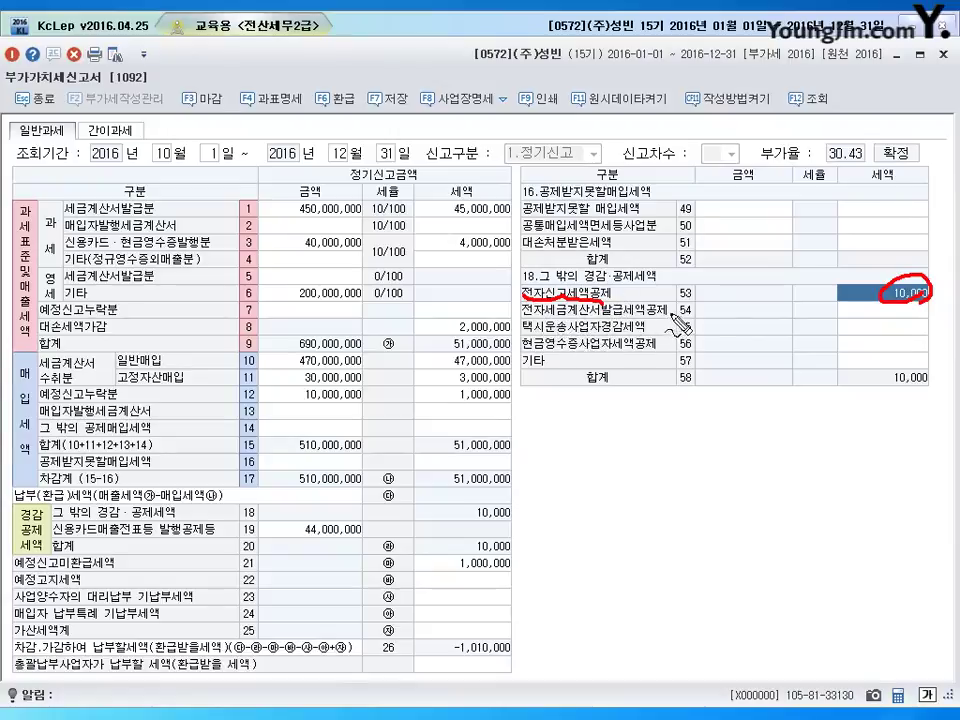
pyautogui.moveTo(524, 318); pyautogui.dragTo(815, 316)
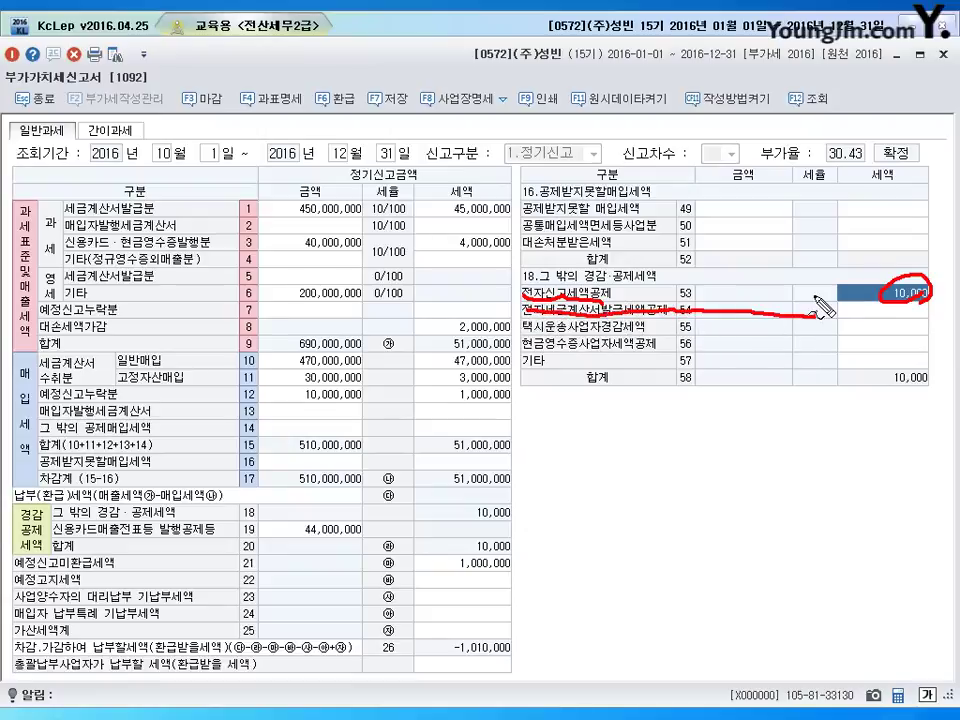
pyautogui.press('Escape')
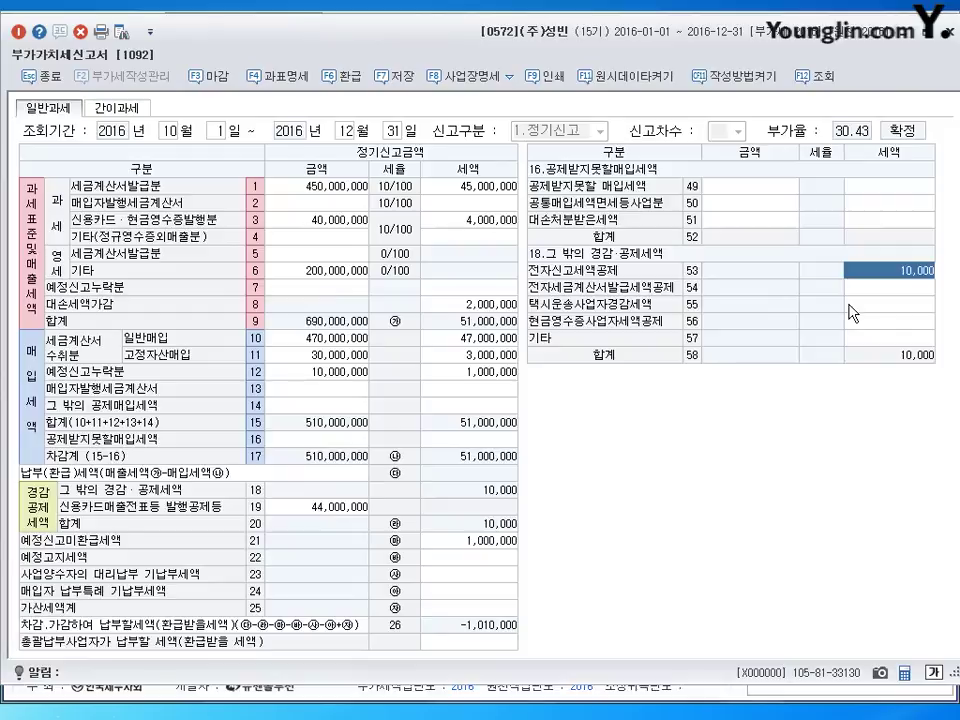
# Step: Review the row 25 penalty and preliminary-omission details, then save the VAT return
pyautogui.click(486, 610)
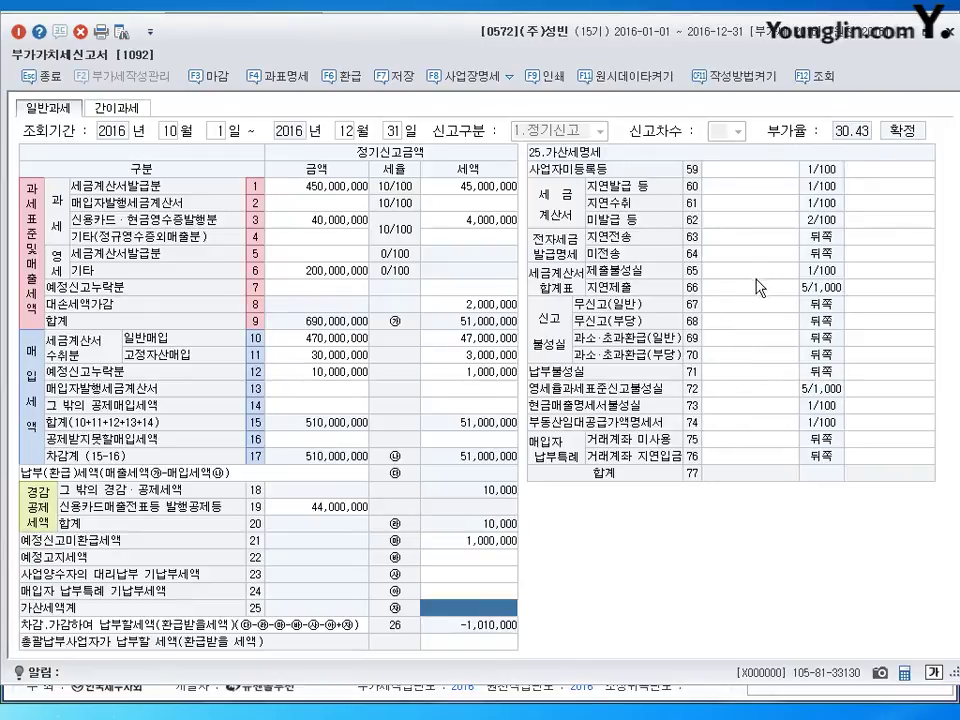
pyautogui.click(214, 140)
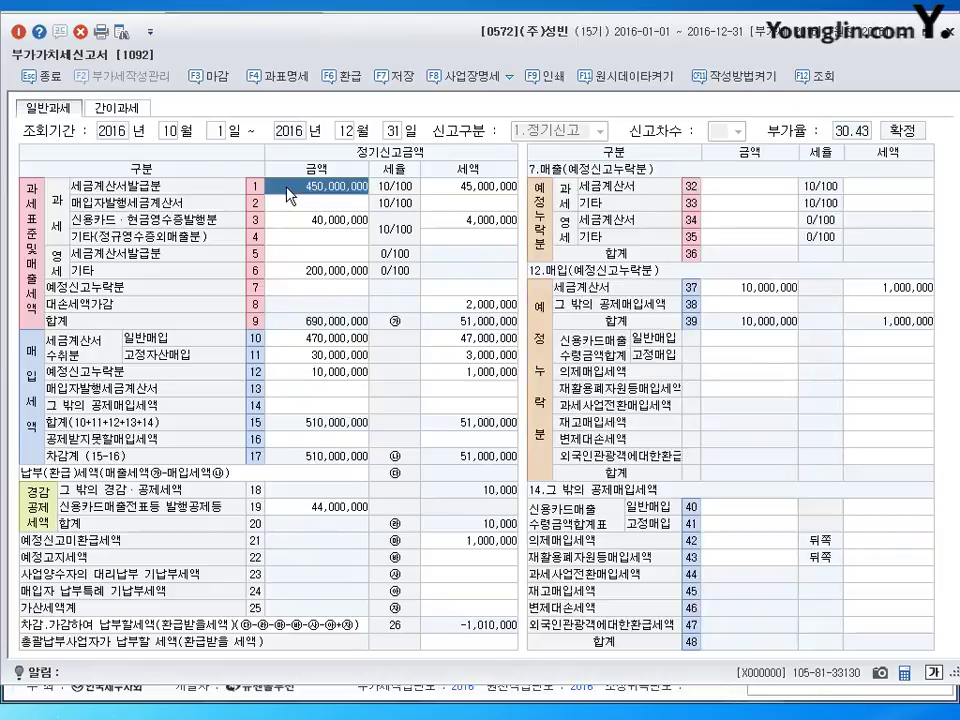
pyautogui.click(393, 76)
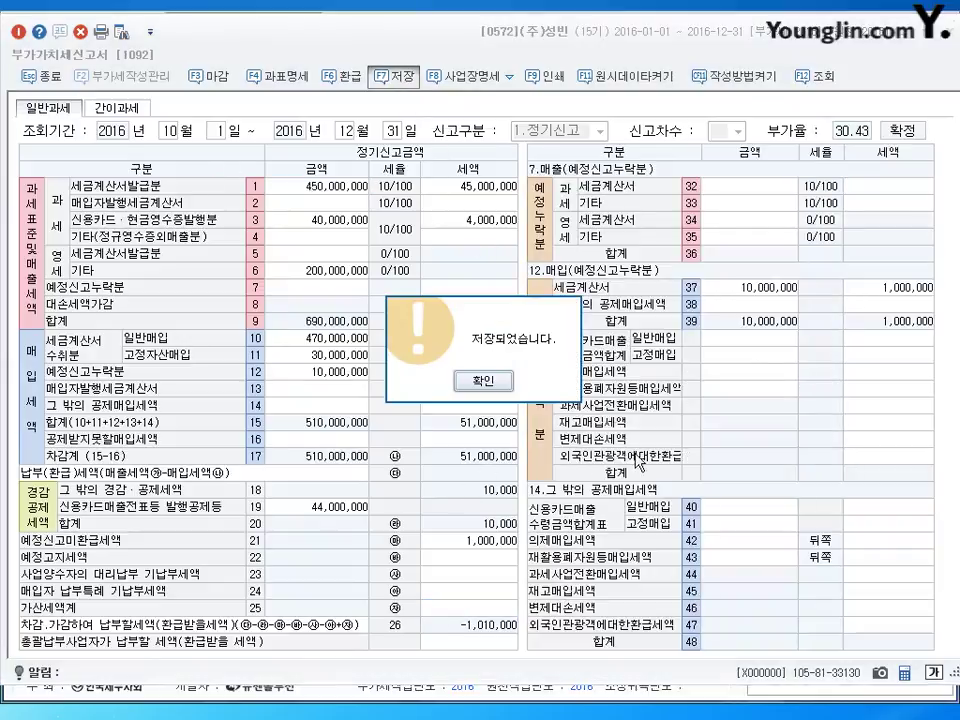
pyautogui.click(483, 380)
# Step: Close the VAT return form and bring up problem 04 on the exercise sheet
pyautogui.click(950, 30)
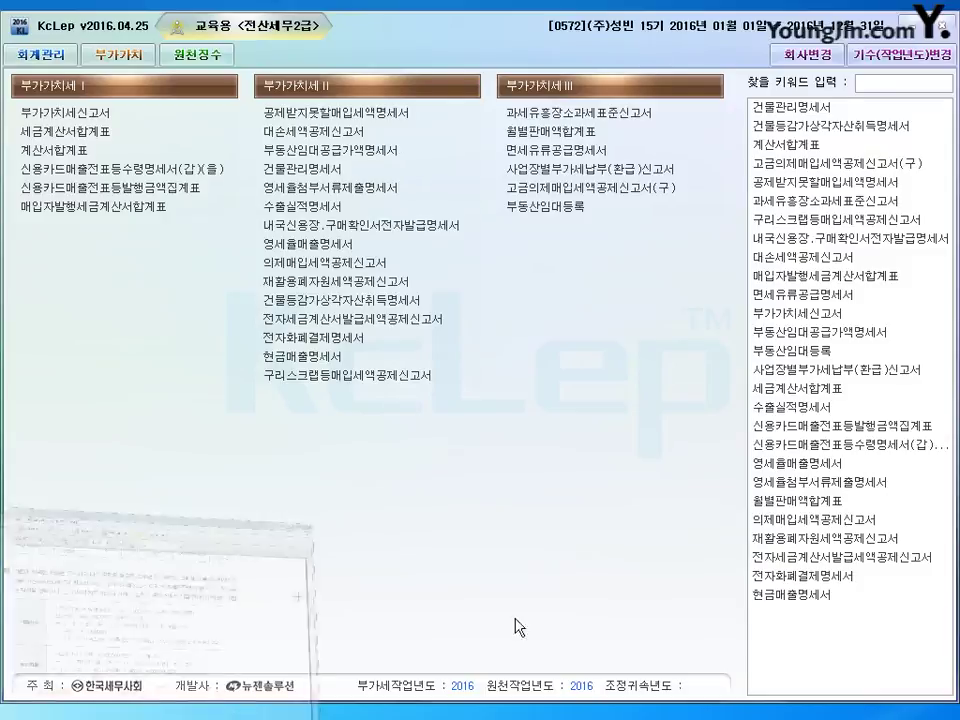
pyautogui.hotkey('alt', 'Tab')
pyautogui.scroll(-8, 620, 330)
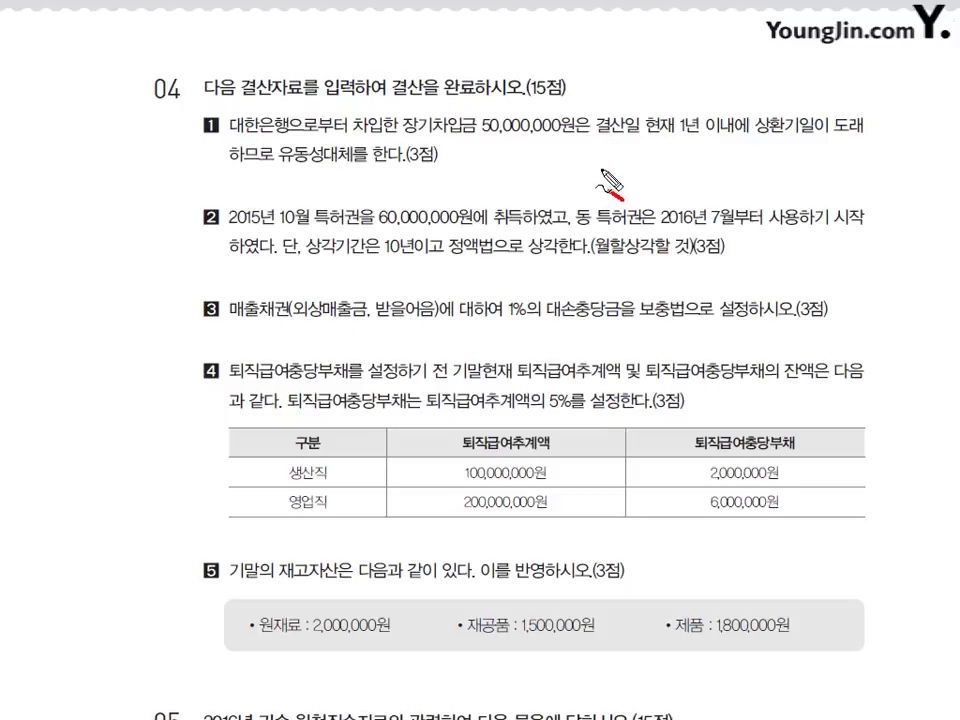
# Step: Add a red note by item 1, underline item 2's patent and amortization period, and annotate item 3's 1% allowance
pyautogui.moveTo(600, 153)
pyautogui.mouseDown()
pyautogui.moveTo(599, 170)
pyautogui.moveTo(615, 155)
pyautogui.moveTo(640, 172)
pyautogui.moveTo(620, 185)
pyautogui.mouseUp()
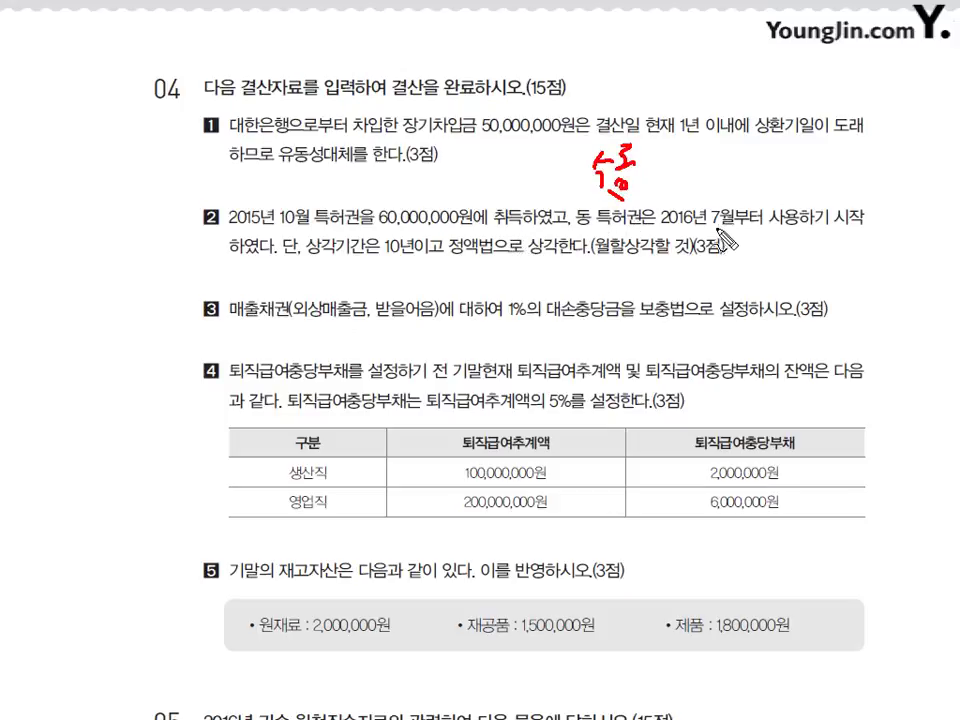
pyautogui.moveTo(322, 210); pyautogui.dragTo(345, 209)
pyautogui.moveTo(318, 258); pyautogui.dragTo(363, 257)
pyautogui.moveTo(445, 258)
pyautogui.mouseDown()
pyautogui.moveTo(488, 276)
pyautogui.moveTo(488, 268)
pyautogui.moveTo(480, 296)
pyautogui.moveTo(532, 318)
pyautogui.moveTo(512, 340)
pyautogui.mouseUp()
pyautogui.moveTo(534, 312)
pyautogui.mouseDown()
pyautogui.moveTo(538, 338)
pyautogui.moveTo(570, 320)
pyautogui.mouseUp()
pyautogui.moveTo(546, 333); pyautogui.dragTo(578, 331)
pyautogui.moveTo(558, 338); pyautogui.dragTo(566, 352)
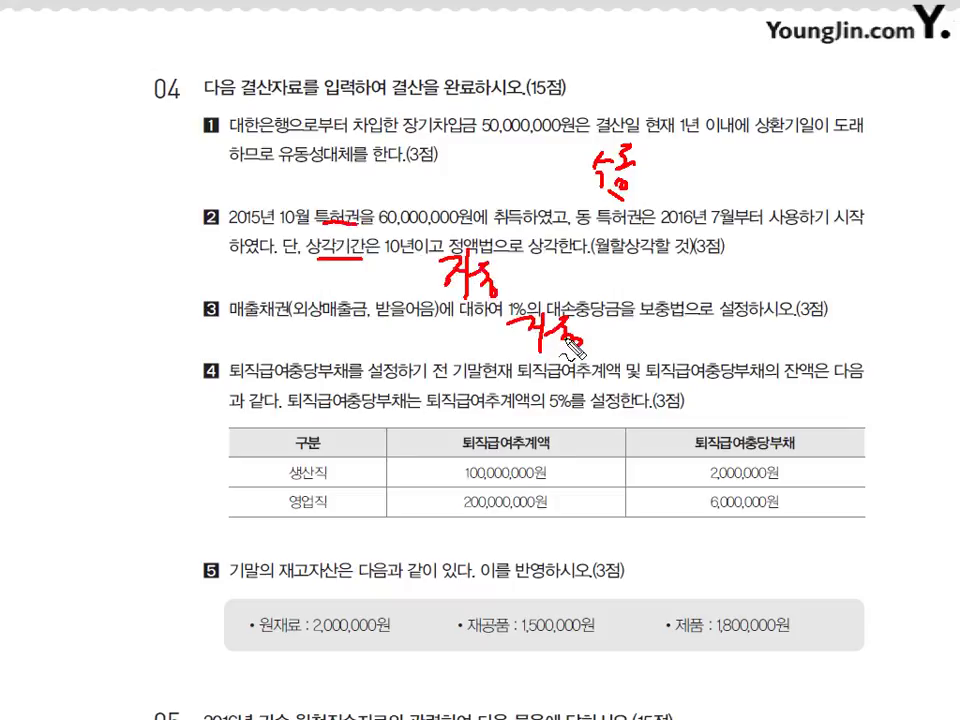
# Step: Add red notes on item 4's table and item 5's inventory, circle item 1, and bracket items 2–5
pyautogui.moveTo(563, 478); pyautogui.dragTo(578, 498)
pyautogui.moveTo(596, 470)
pyautogui.mouseDown()
pyautogui.moveTo(596, 514)
pyautogui.moveTo(595, 488)
pyautogui.moveTo(620, 484)
pyautogui.mouseUp()
pyautogui.moveTo(600, 494); pyautogui.dragTo(630, 492)
pyautogui.moveTo(616, 495); pyautogui.dragTo(624, 516)
pyautogui.moveTo(632, 626); pyautogui.dragTo(656, 648)
pyautogui.moveTo(644, 630); pyautogui.dragTo(655, 628)
pyautogui.moveTo(672, 606); pyautogui.dragTo(702, 625)
pyautogui.moveTo(692, 632); pyautogui.dragTo(700, 648)
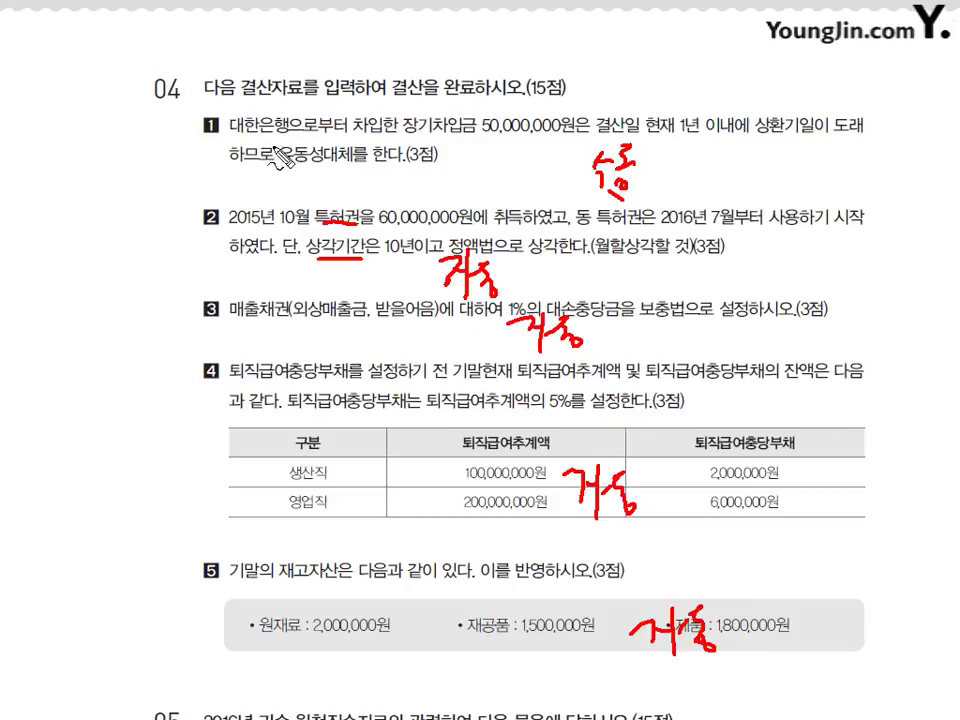
pyautogui.moveTo(226, 96); pyautogui.dragTo(236, 114)
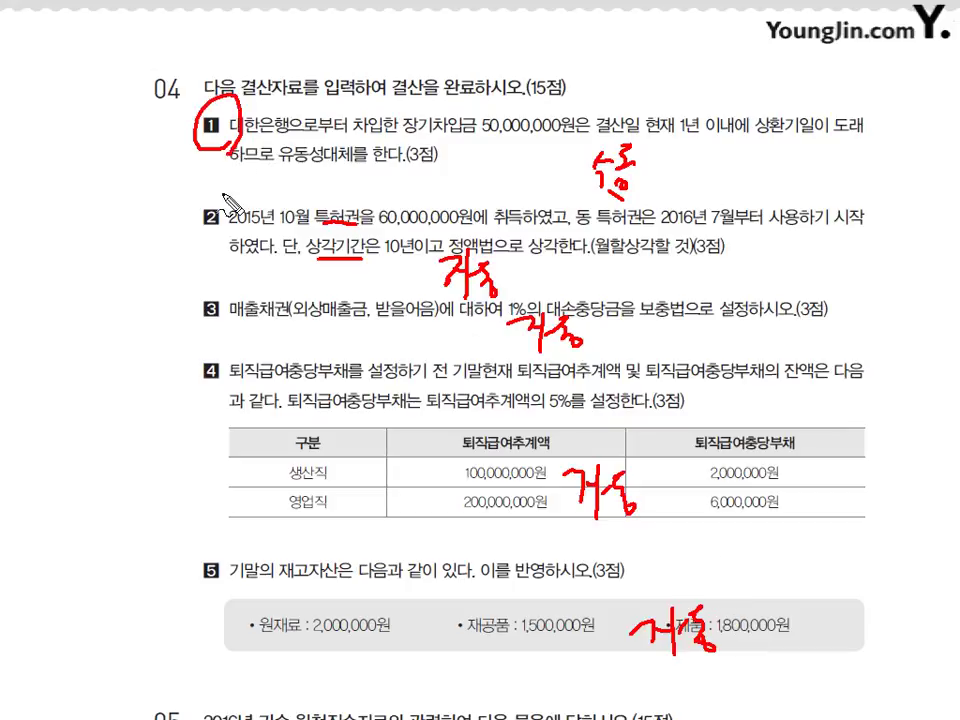
pyautogui.moveTo(206, 229); pyautogui.dragTo(182, 605)
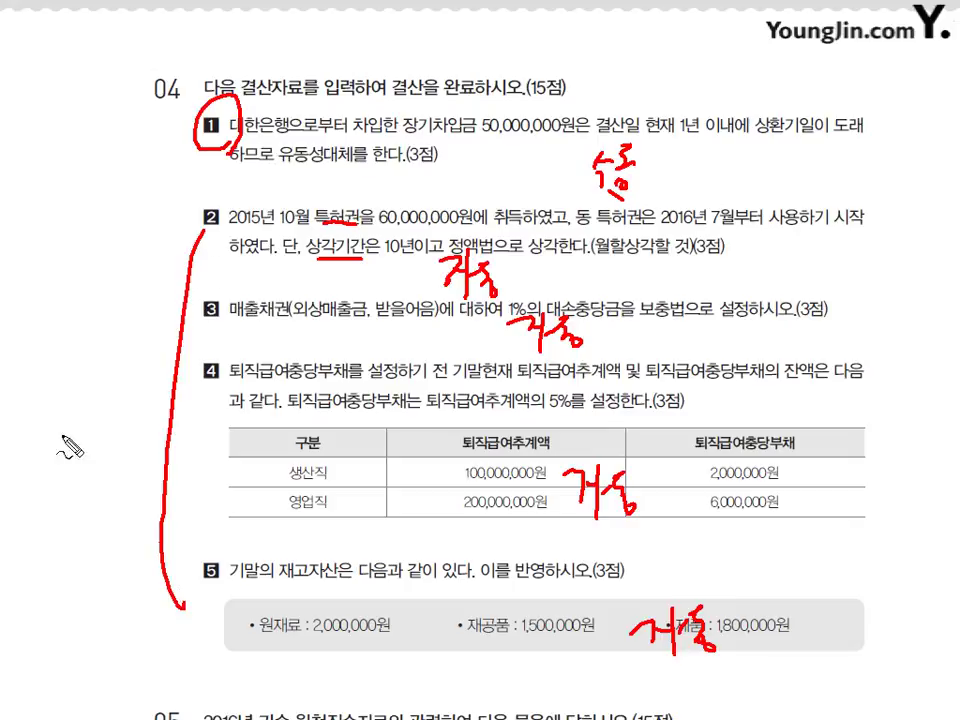
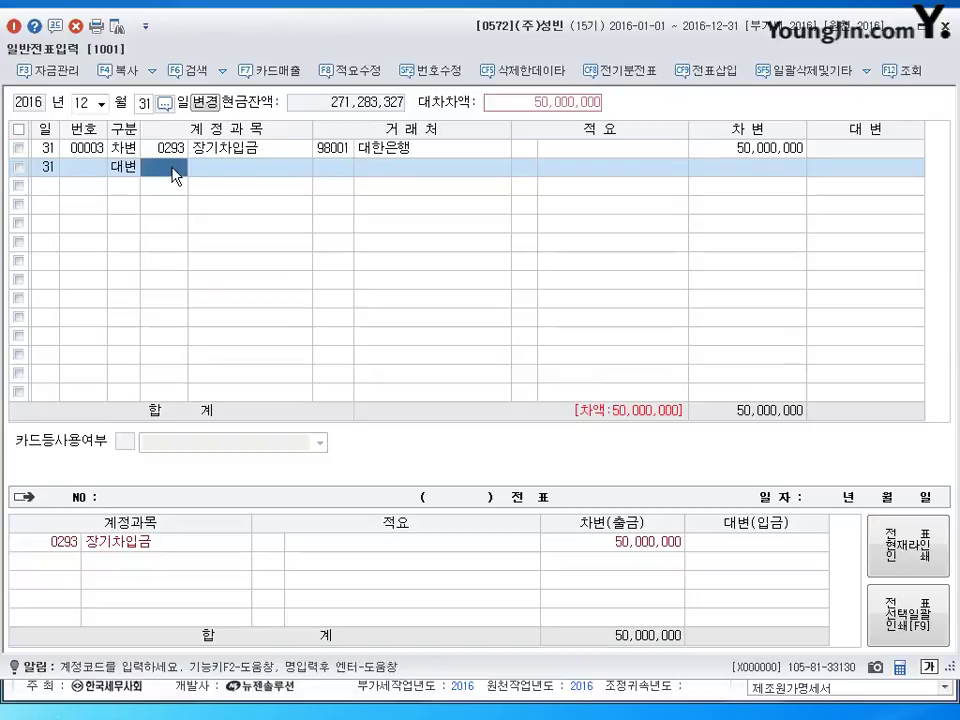
# Step: Credit 50,000,000 to 0264 유동성장기부채 with 거래처 98001 대한은행, then close 일반전표입력
pyautogui.write('264')
pyautogui.press('Return')
pyautogui.write('98001')
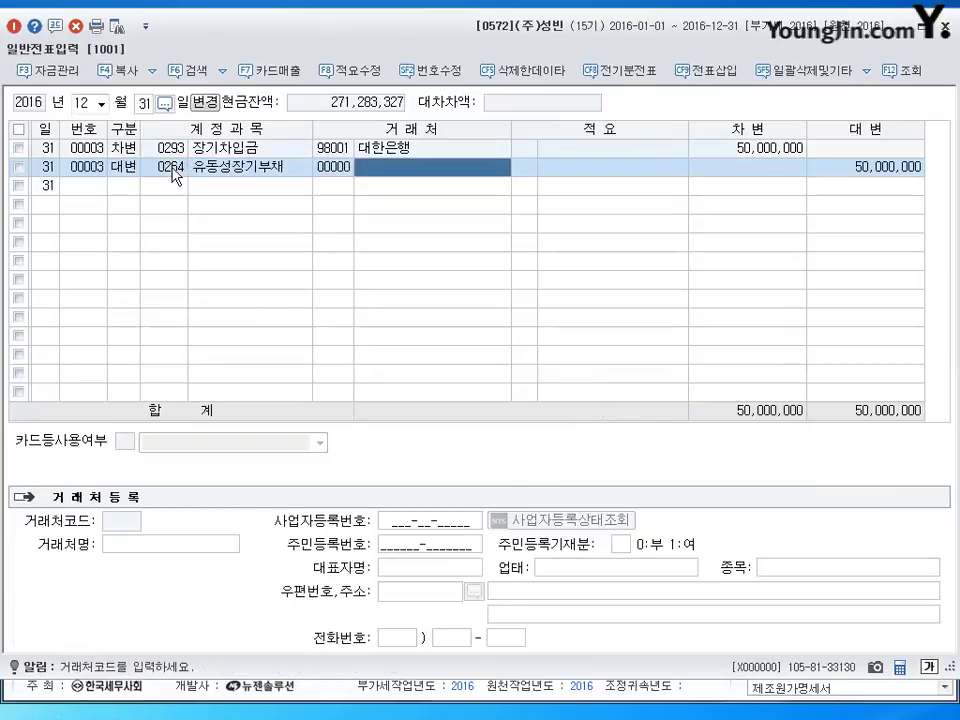
pyautogui.press('Return')
pyautogui.press('Return')
pyautogui.press('Return')
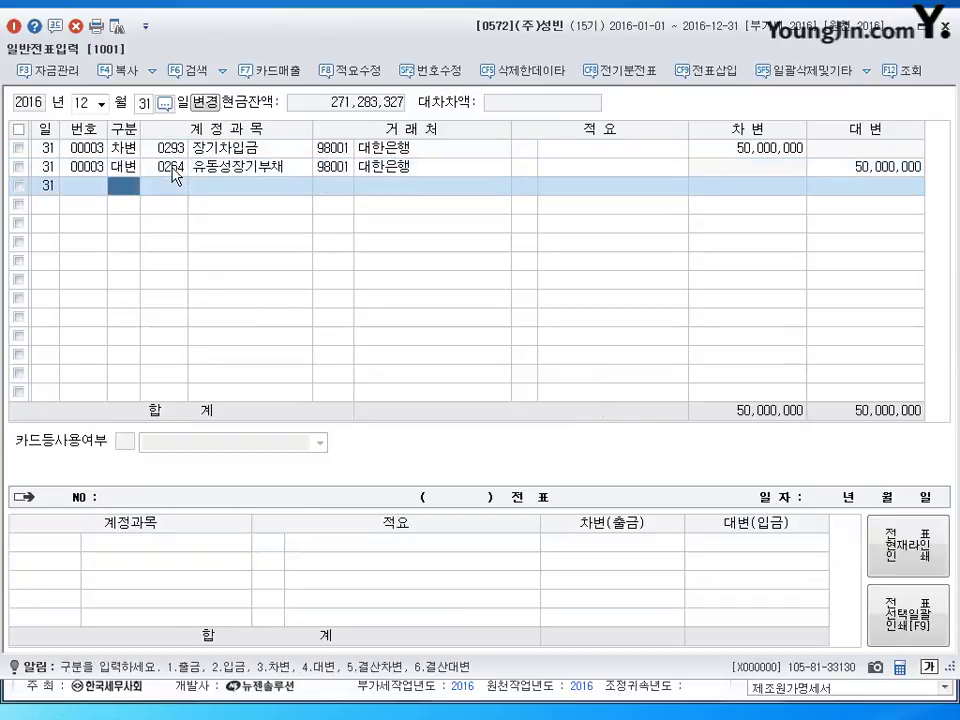
pyautogui.press('Escape')
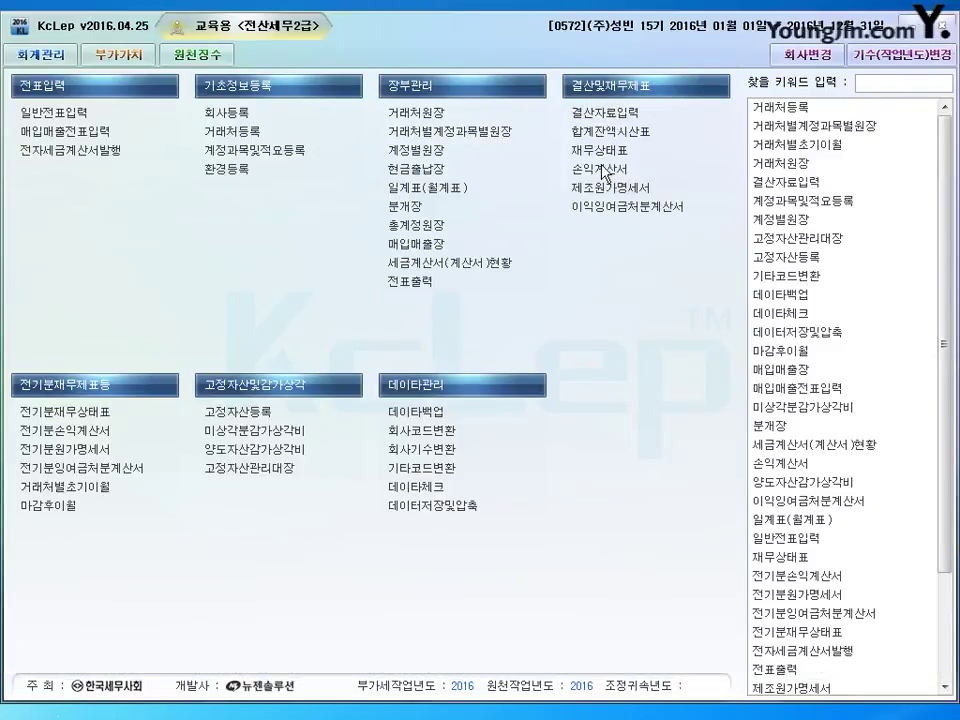
# Step: Open 결산자료입력 for the period 2016년 01월 to 12월
pyautogui.click(603, 112)
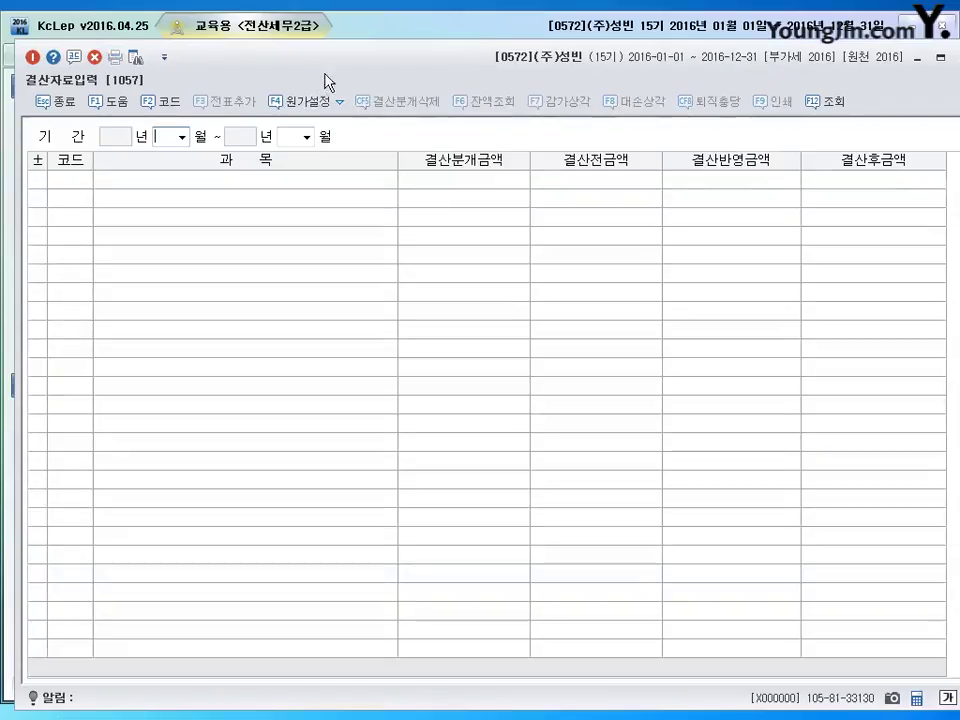
pyautogui.write('1')
pyautogui.press('Return')
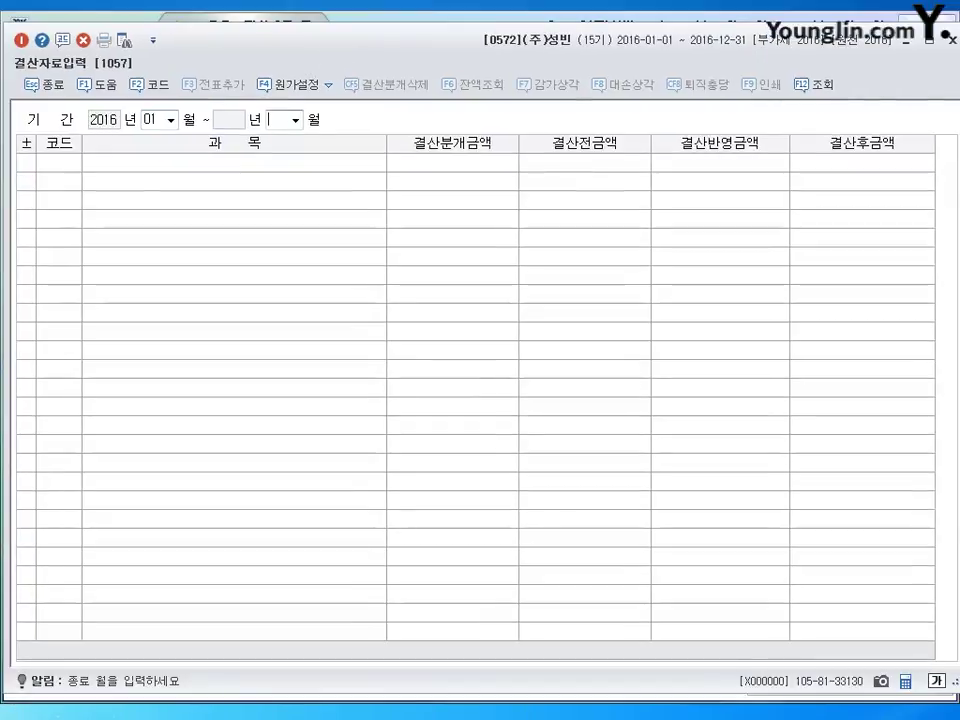
pyautogui.write('12')
pyautogui.press('Return')
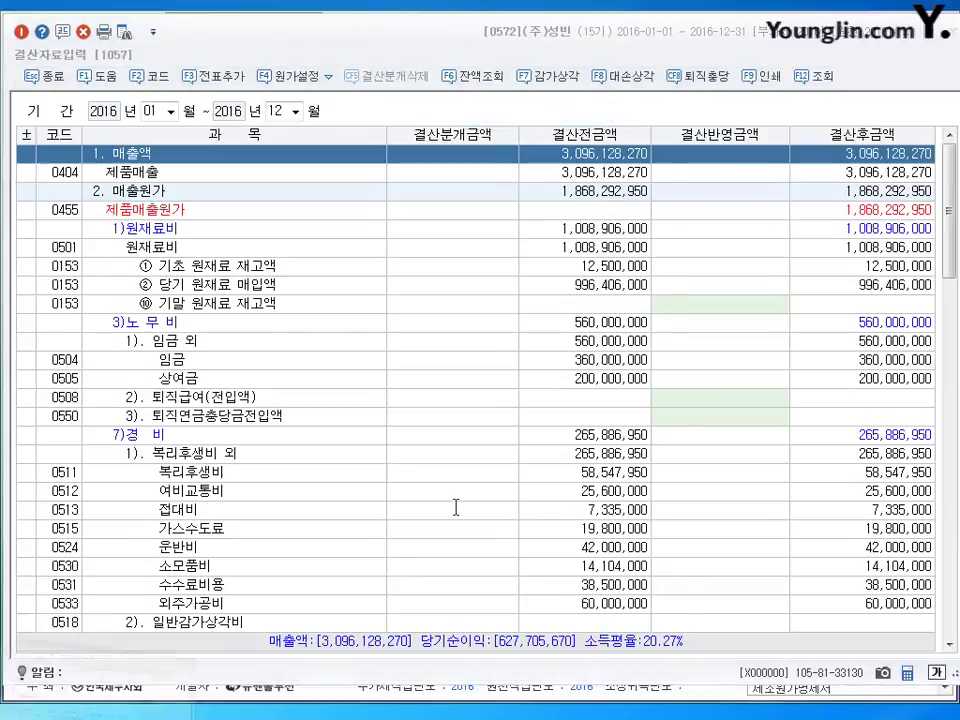
pyautogui.hotkey('alt', 'Tab')
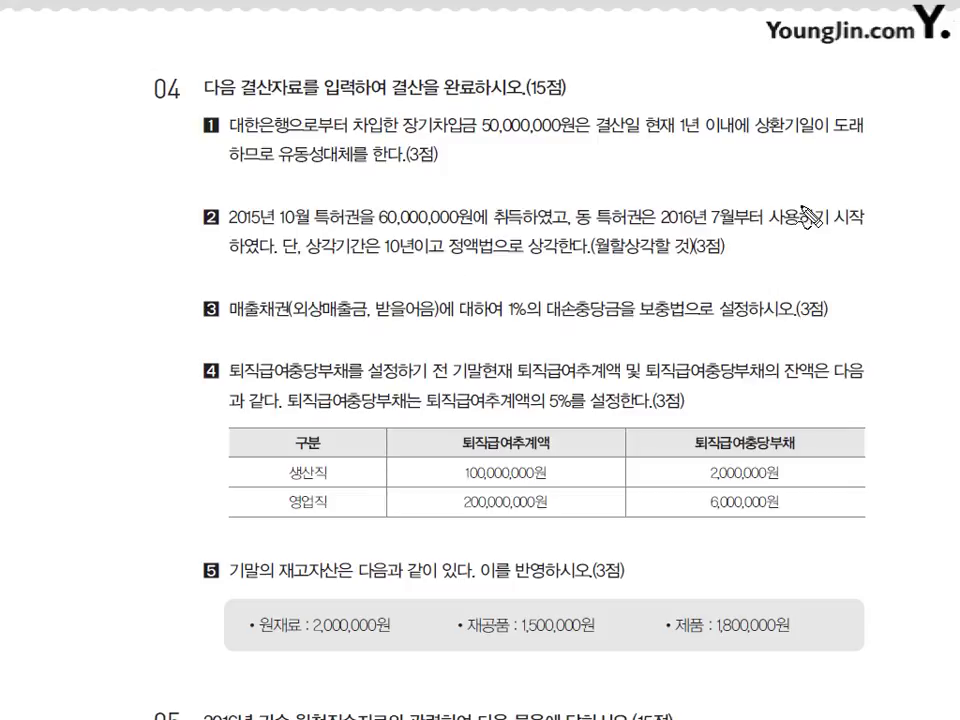
pyautogui.moveTo(776, 226); pyautogui.dragTo(818, 225)
pyautogui.moveTo(362, 240)
pyautogui.mouseDown()
pyautogui.moveTo(352, 262)
pyautogui.moveTo(373, 271)
pyautogui.moveTo(495, 244)
pyautogui.moveTo(468, 264)
pyautogui.mouseUp()
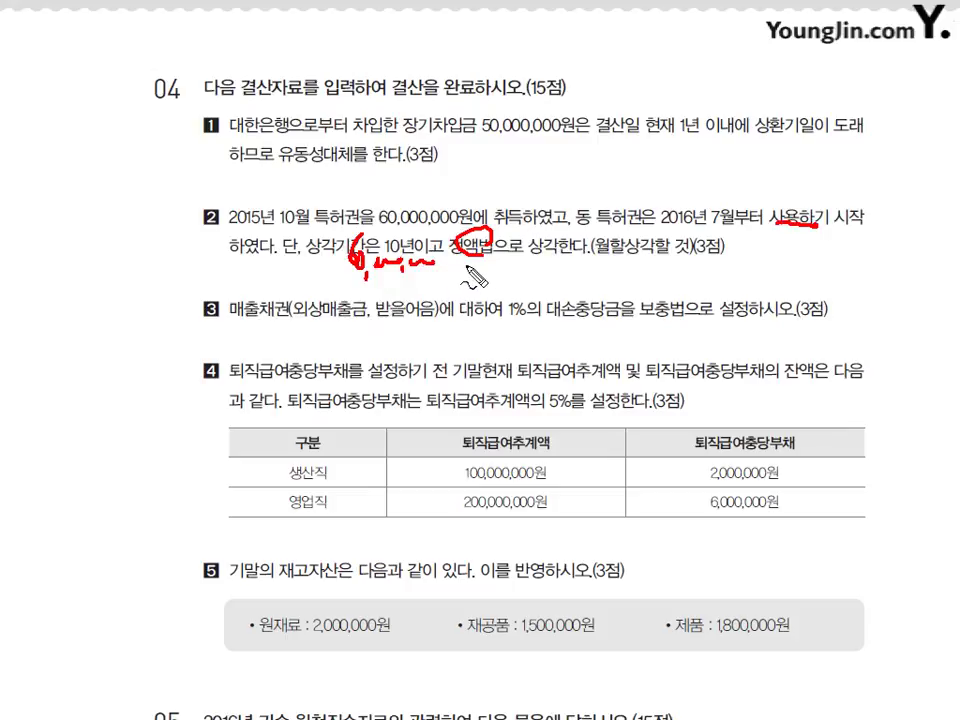
pyautogui.moveTo(448, 268); pyautogui.dragTo(495, 266)
pyautogui.moveTo(336, 247); pyautogui.dragTo(334, 281)
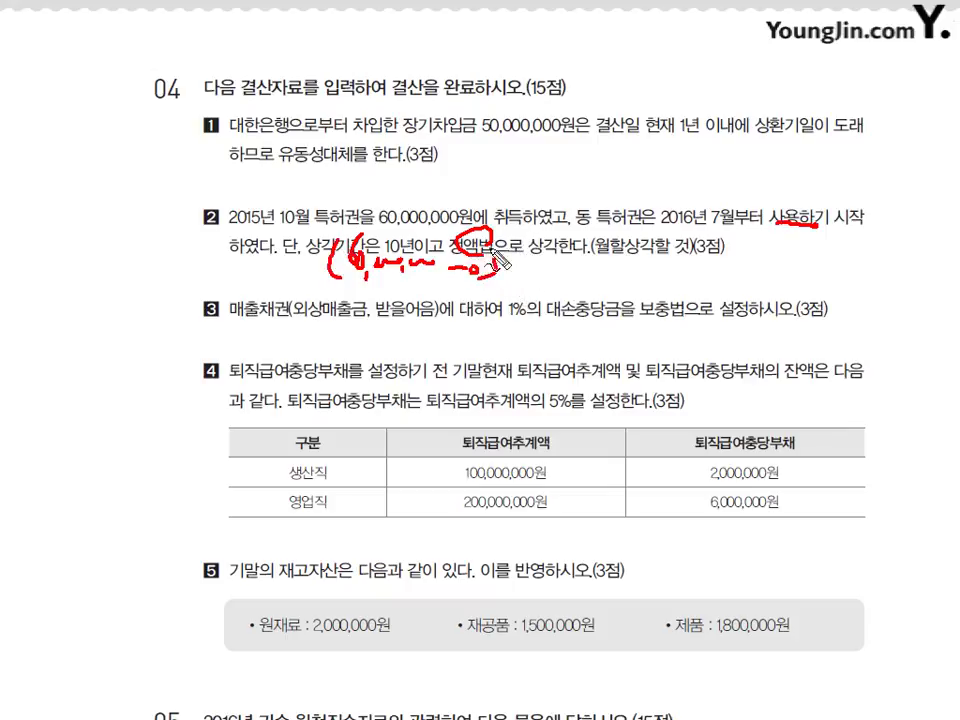
pyautogui.moveTo(488, 257); pyautogui.dragTo(489, 275)
pyautogui.moveTo(528, 246); pyautogui.dragTo(521, 273)
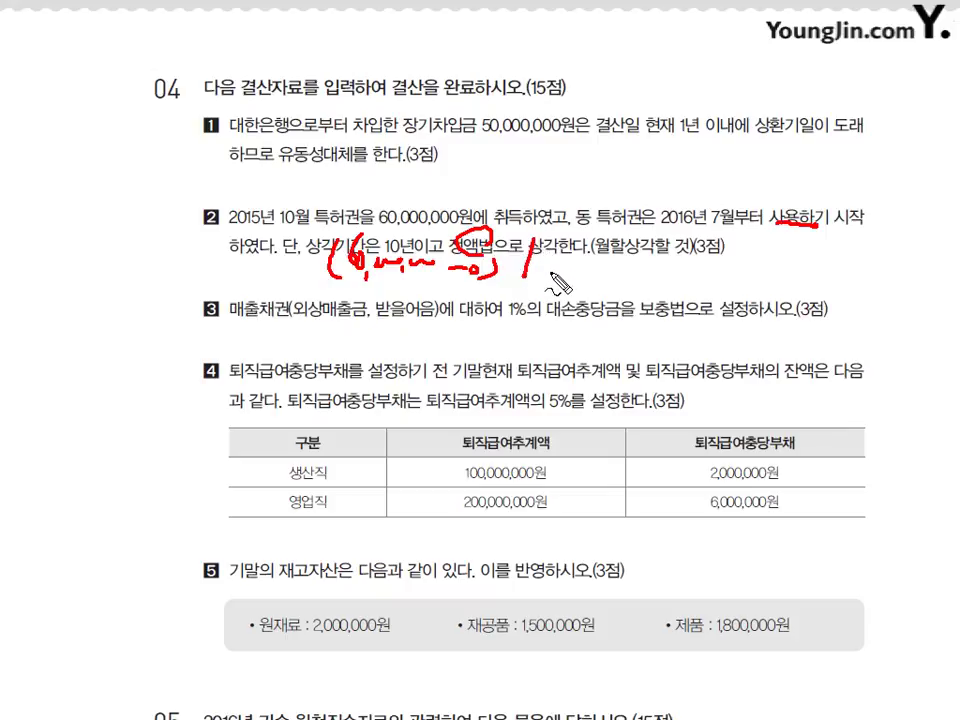
pyautogui.moveTo(538, 258)
pyautogui.mouseDown()
pyautogui.moveTo(536, 275)
pyautogui.moveTo(551, 262)
pyautogui.mouseUp()
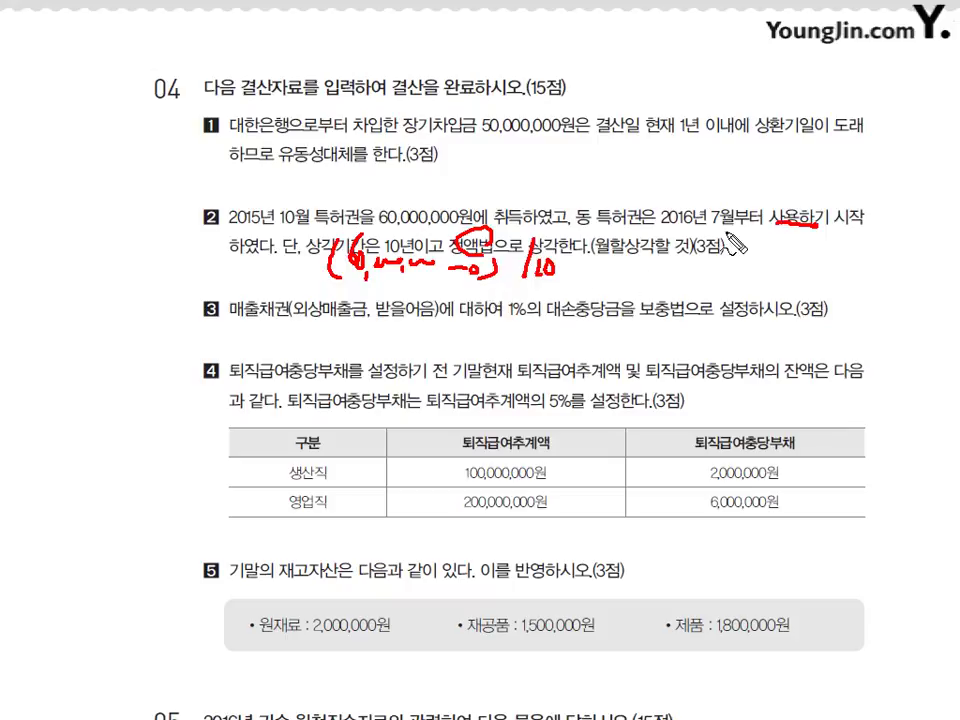
pyautogui.moveTo(744, 204); pyautogui.dragTo(745, 238)
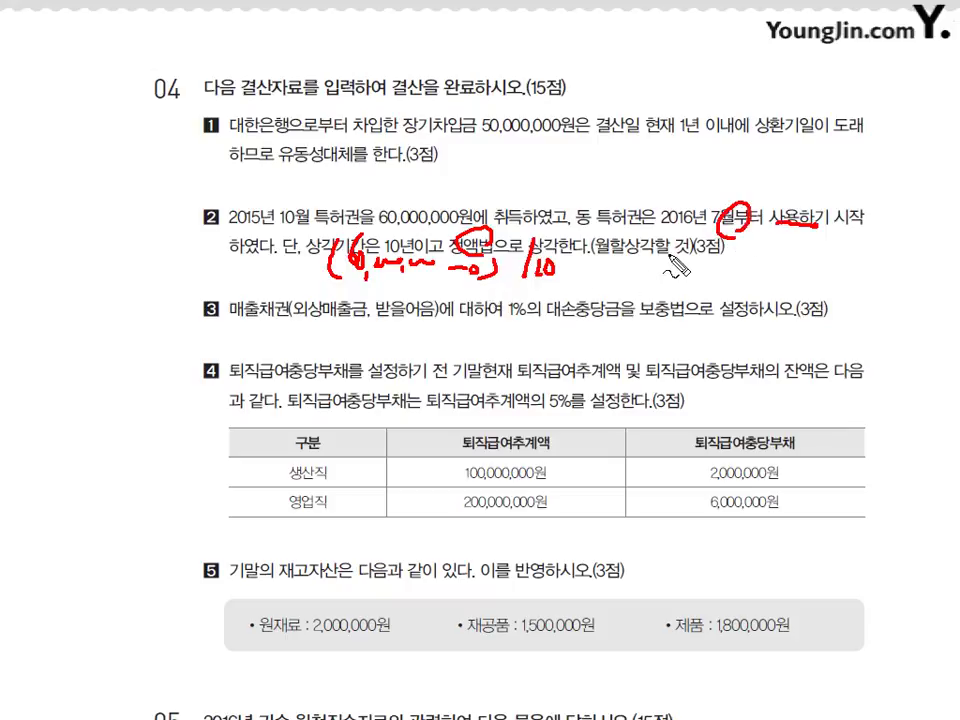
pyautogui.moveTo(574, 256); pyautogui.dragTo(590, 271)
pyautogui.moveTo(590, 255)
pyautogui.mouseDown()
pyautogui.moveTo(575, 272)
pyautogui.moveTo(648, 262)
pyautogui.moveTo(646, 290)
pyautogui.moveTo(673, 283)
pyautogui.moveTo(619, 256)
pyautogui.moveTo(628, 283)
pyautogui.moveTo(621, 274)
pyautogui.mouseUp()
pyautogui.moveTo(690, 270); pyautogui.dragTo(709, 278)
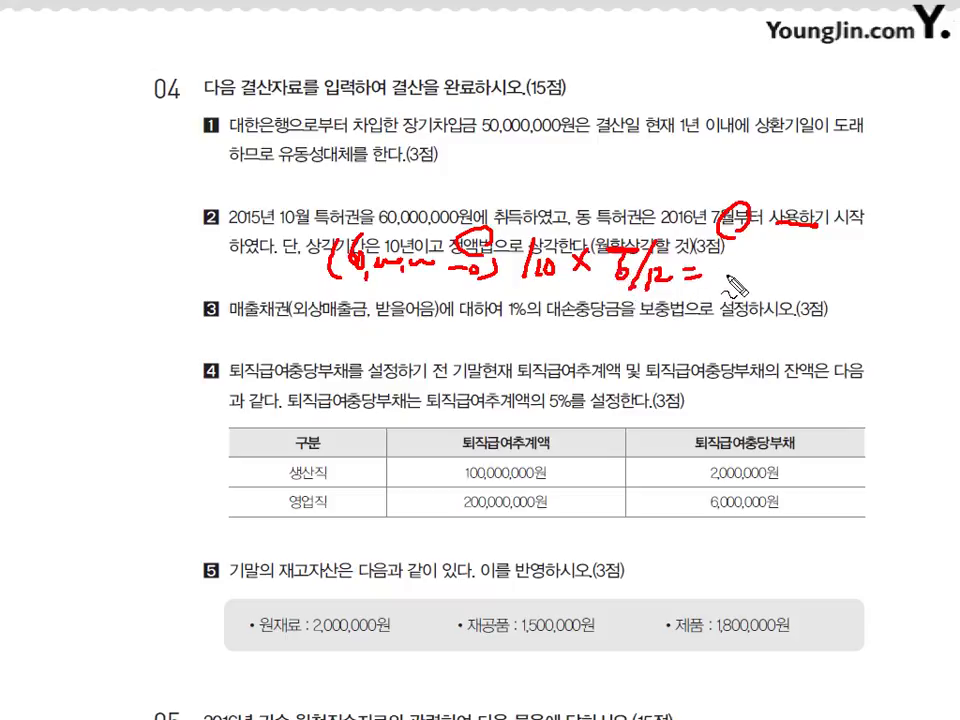
pyautogui.moveTo(720, 264)
pyautogui.mouseDown()
pyautogui.moveTo(722, 284)
pyautogui.moveTo(738, 288)
pyautogui.moveTo(747, 267)
pyautogui.moveTo(820, 272)
pyautogui.moveTo(808, 254)
pyautogui.mouseUp()
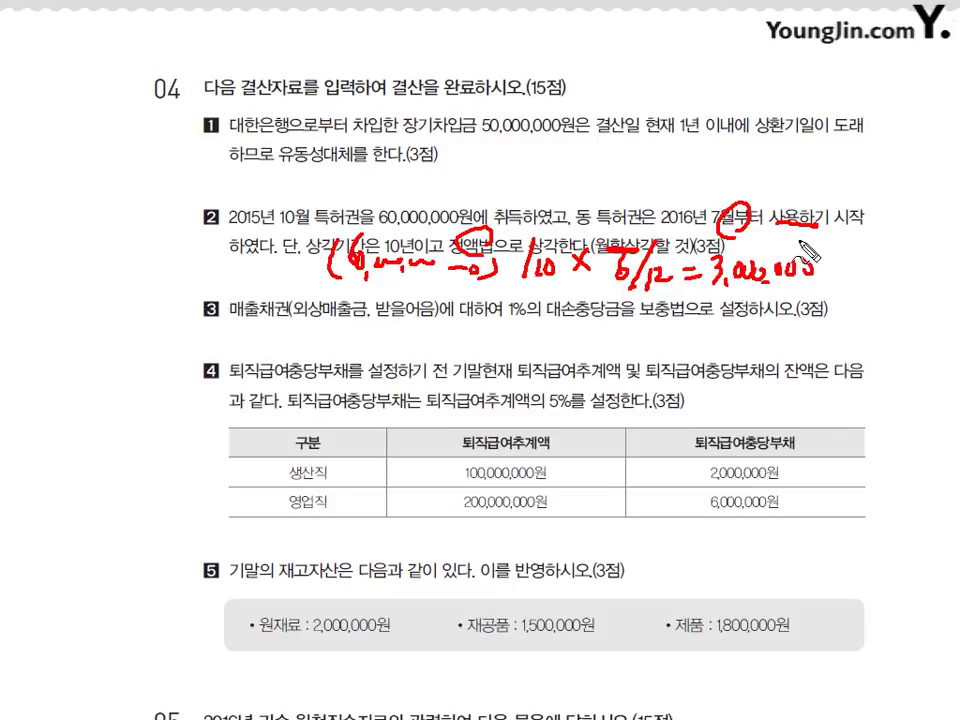
pyautogui.press('Escape')
pyautogui.moveTo(728, 215); pyautogui.dragTo(866, 215)
pyautogui.click(806, 343)
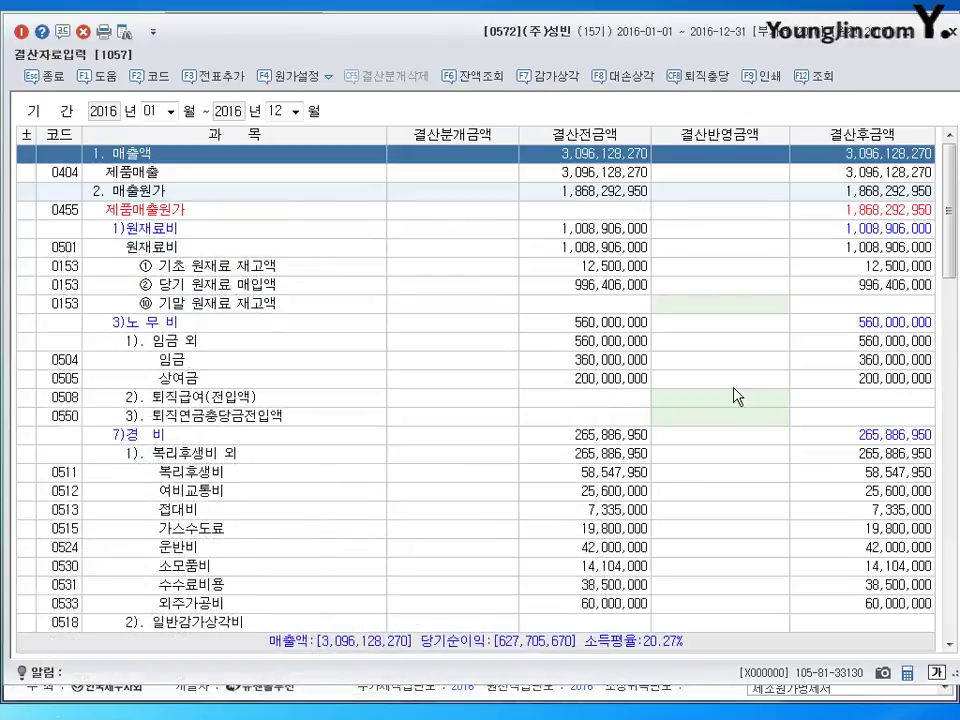
# Step: Enter 3,000,000 for 특허권 under 무형자산상각비, then bring up the F8 대손상각 calculation
pyautogui.scroll(-11, 735, 396)
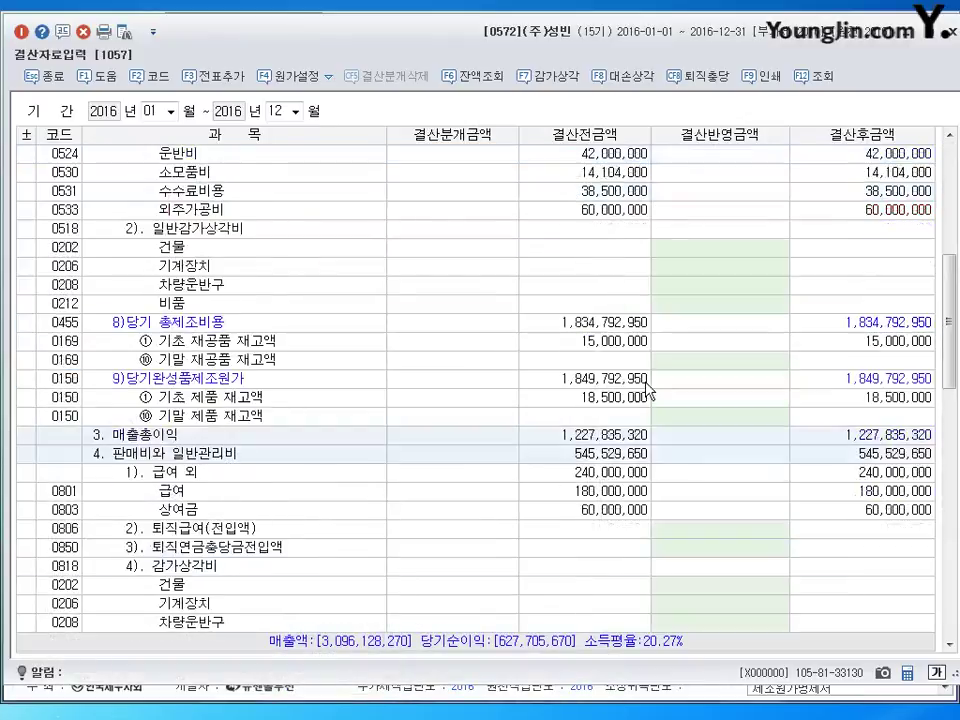
pyautogui.click(187, 232)
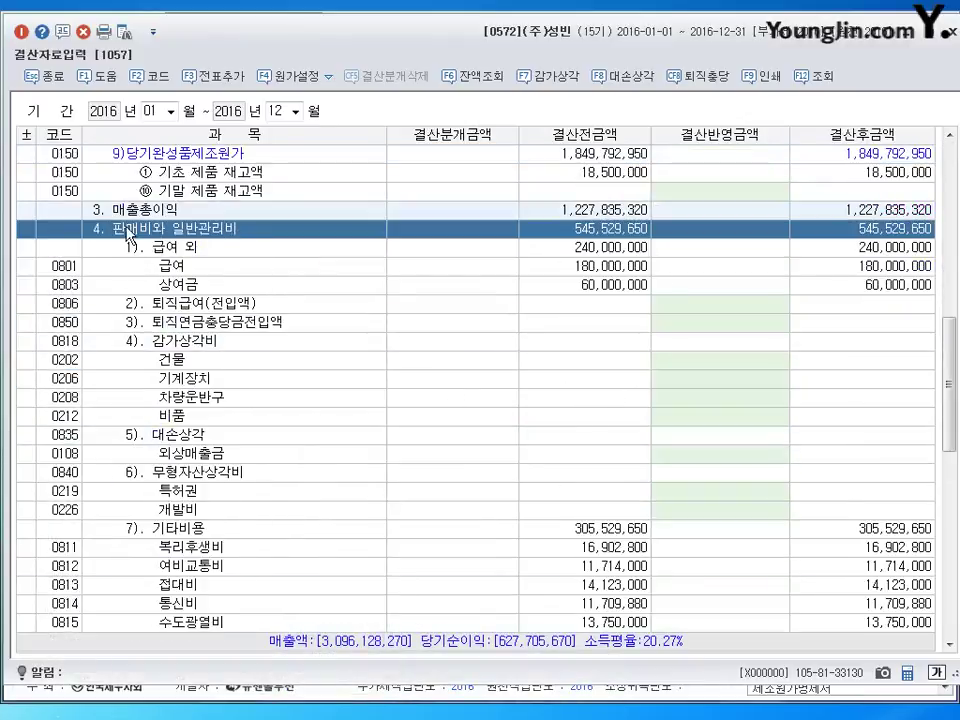
pyautogui.scroll(-3, 203, 566)
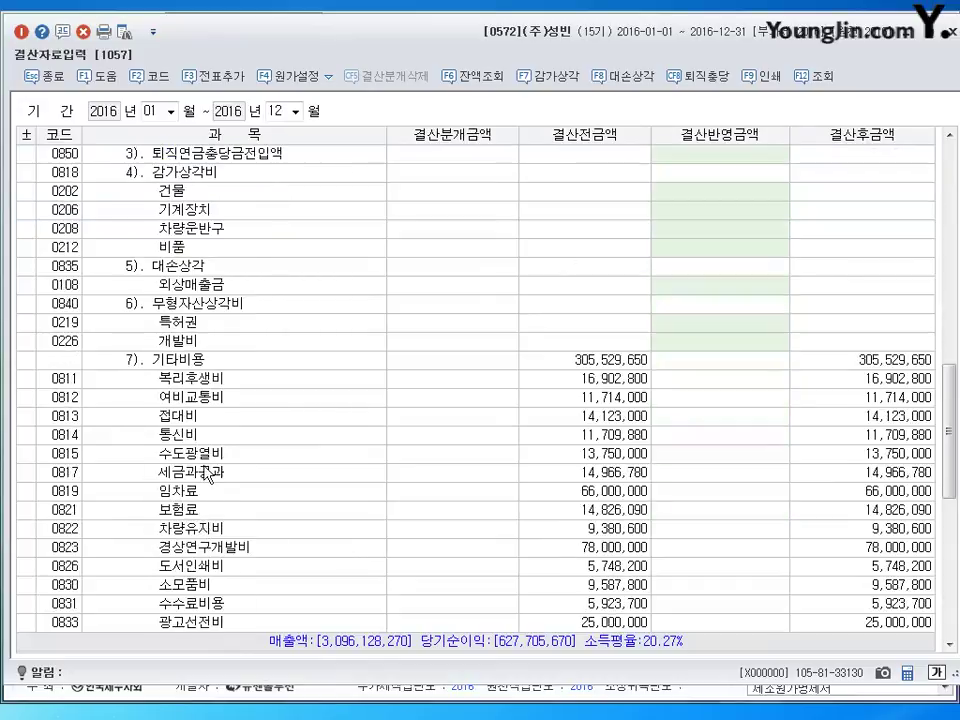
pyautogui.click(240, 305)
pyautogui.click(719, 323)
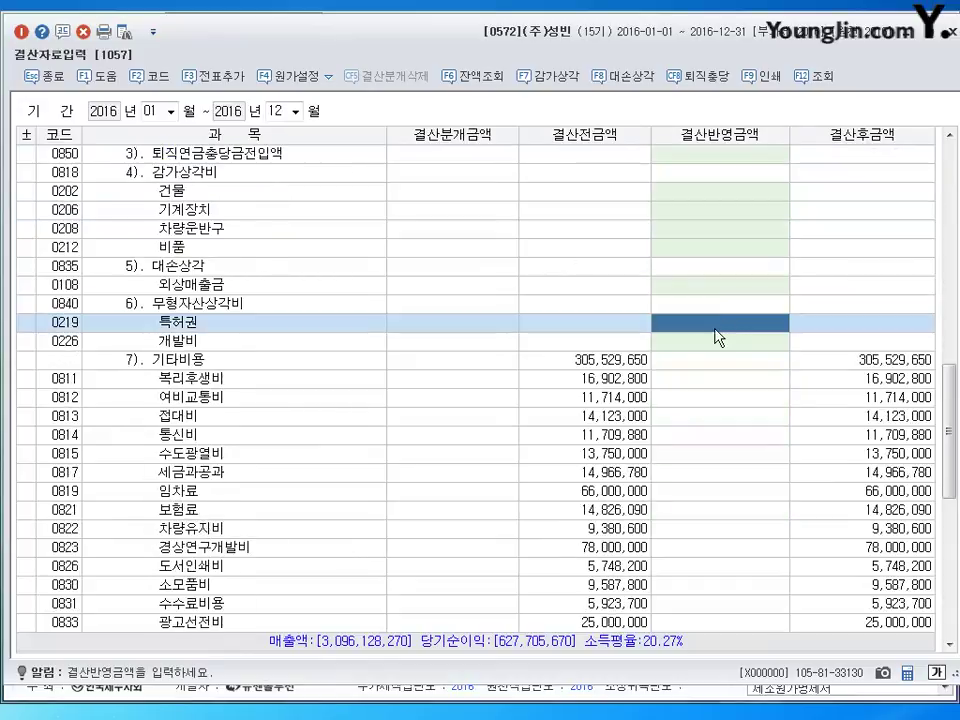
pyautogui.write('3000000')
pyautogui.press('Return')
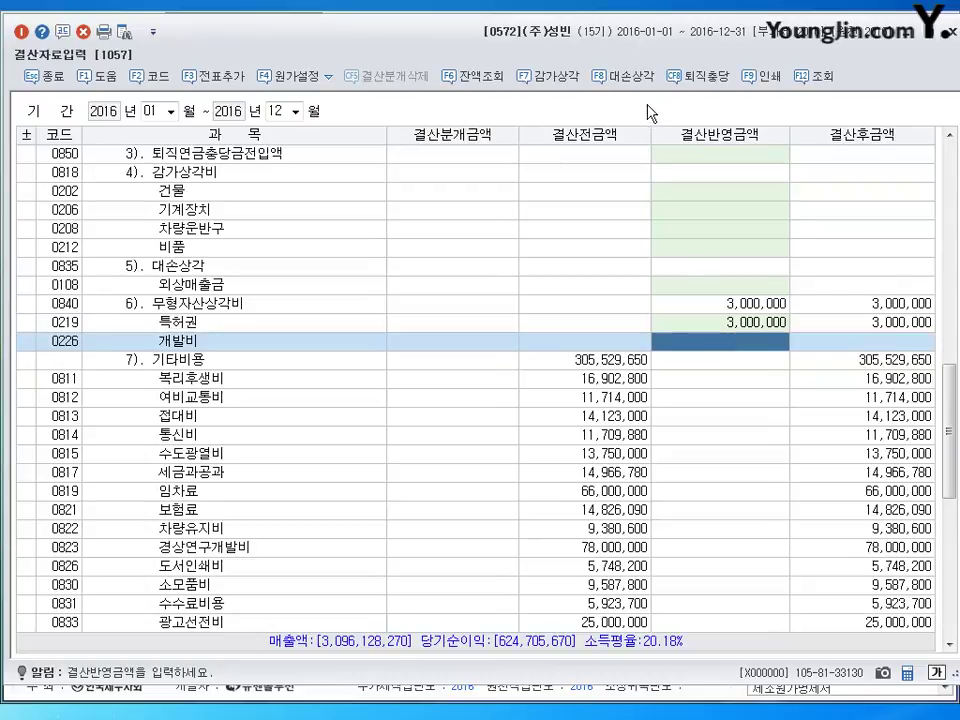
pyautogui.click(622, 75)
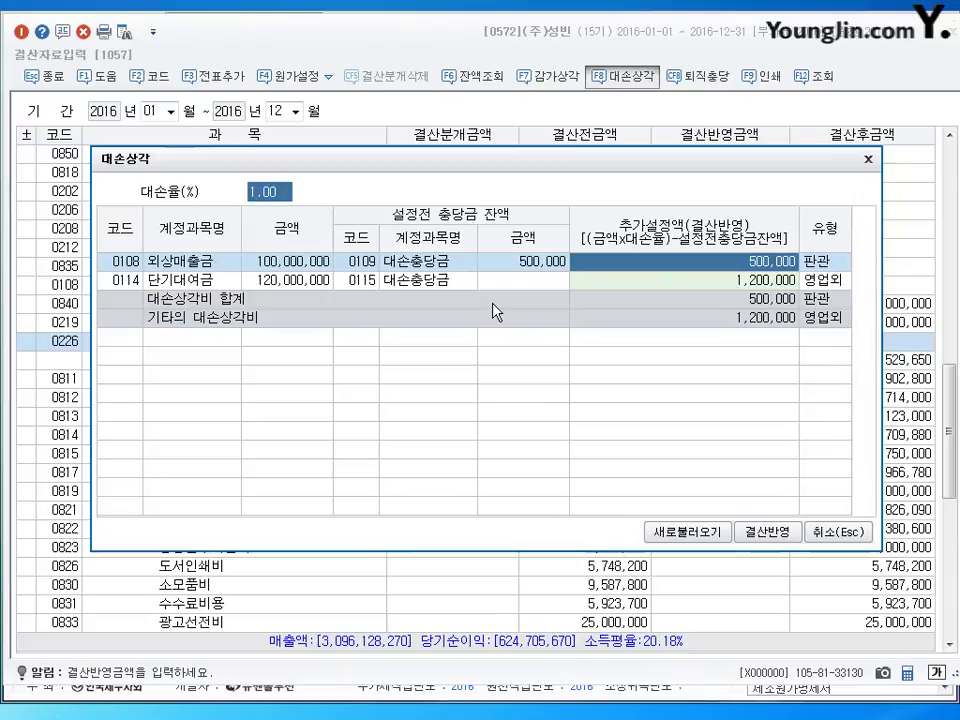
# Step: Delete the 1,200,000 on 0114 단기대여금 and apply only the 500,000 외상매출금 allowance via 결산반영
pyautogui.click(176, 283)
pyautogui.click(176, 271)
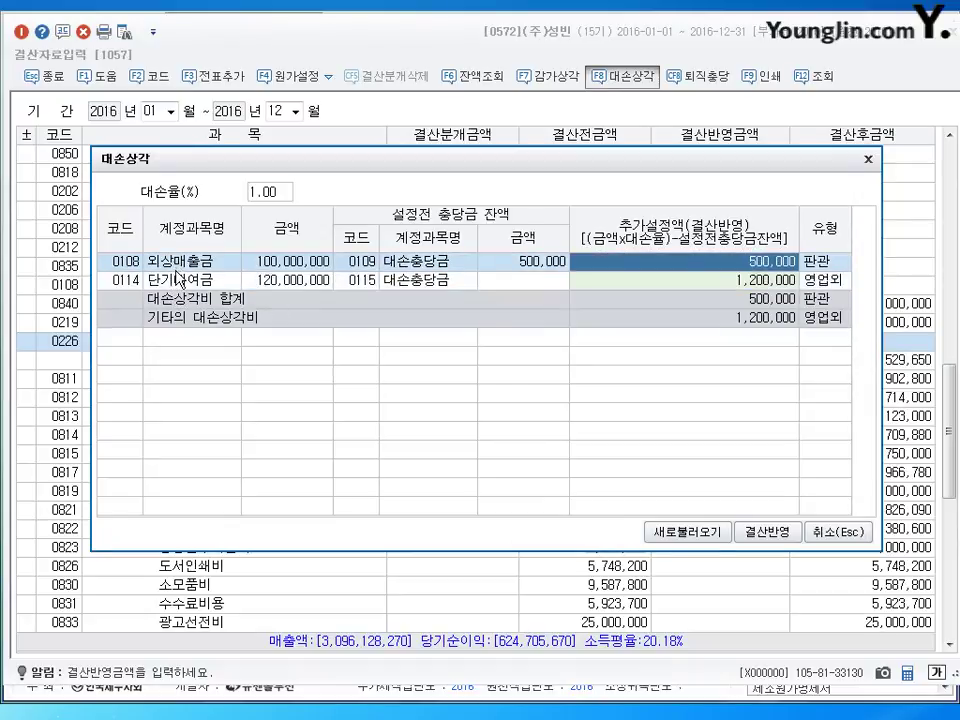
pyautogui.click(176, 280)
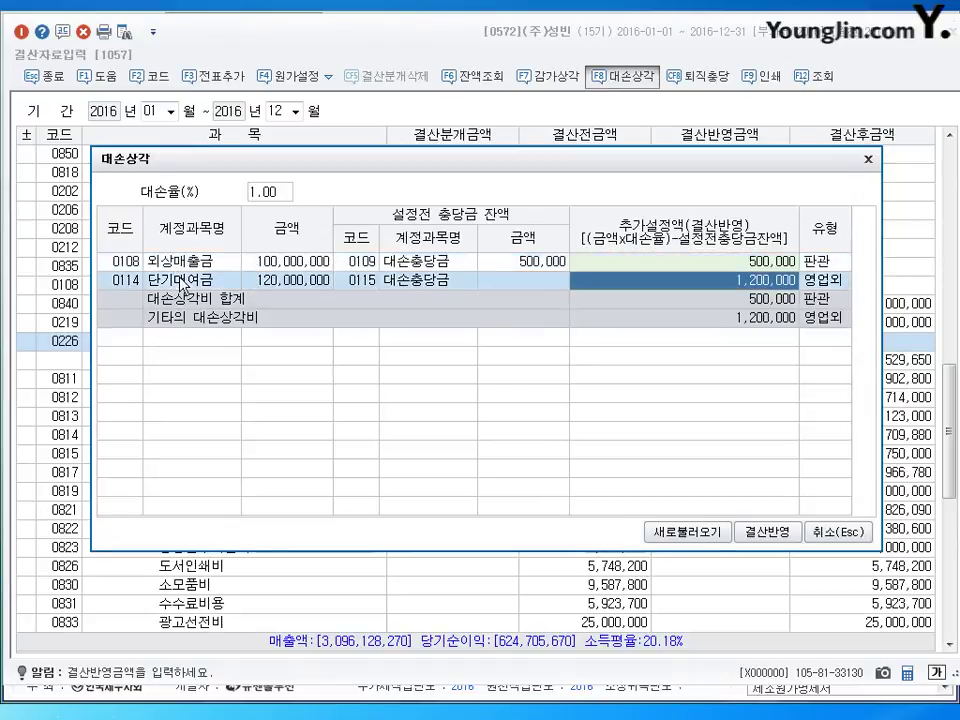
pyautogui.click(715, 264)
pyautogui.click(734, 281)
pyautogui.click(736, 264)
pyautogui.click(740, 284)
pyautogui.press('BackSpace')
pyautogui.press('Return')
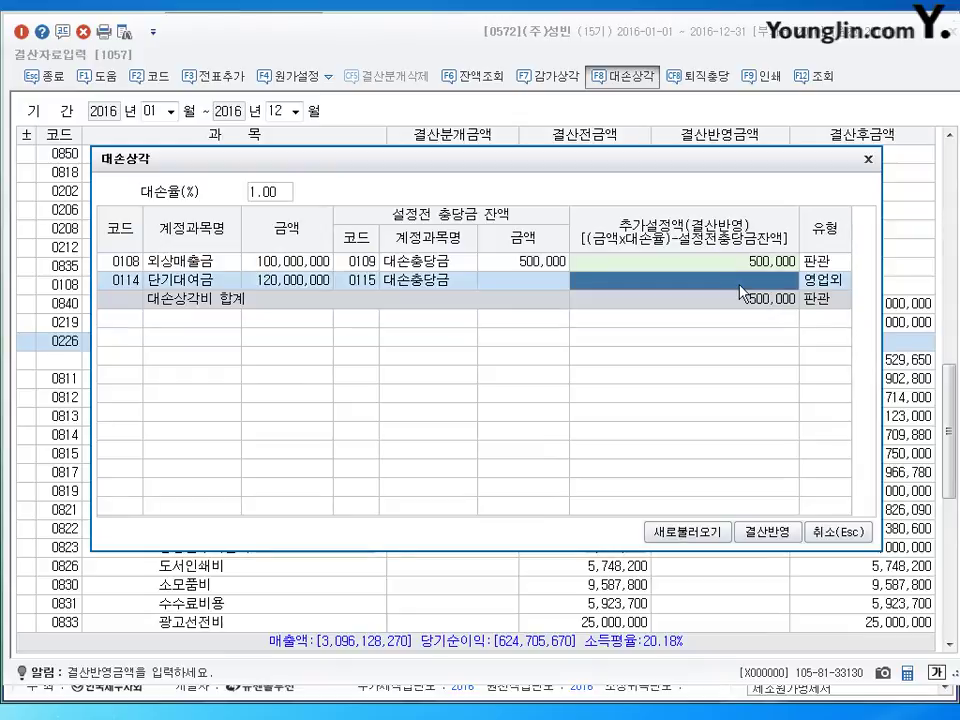
pyautogui.click(779, 533)
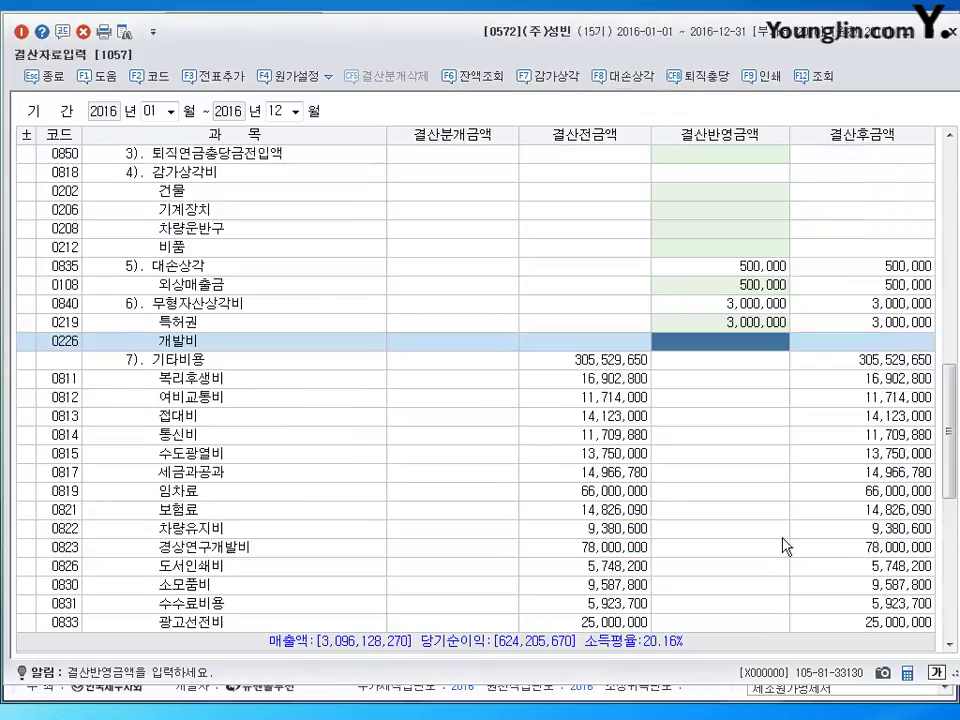
pyautogui.click(760, 290)
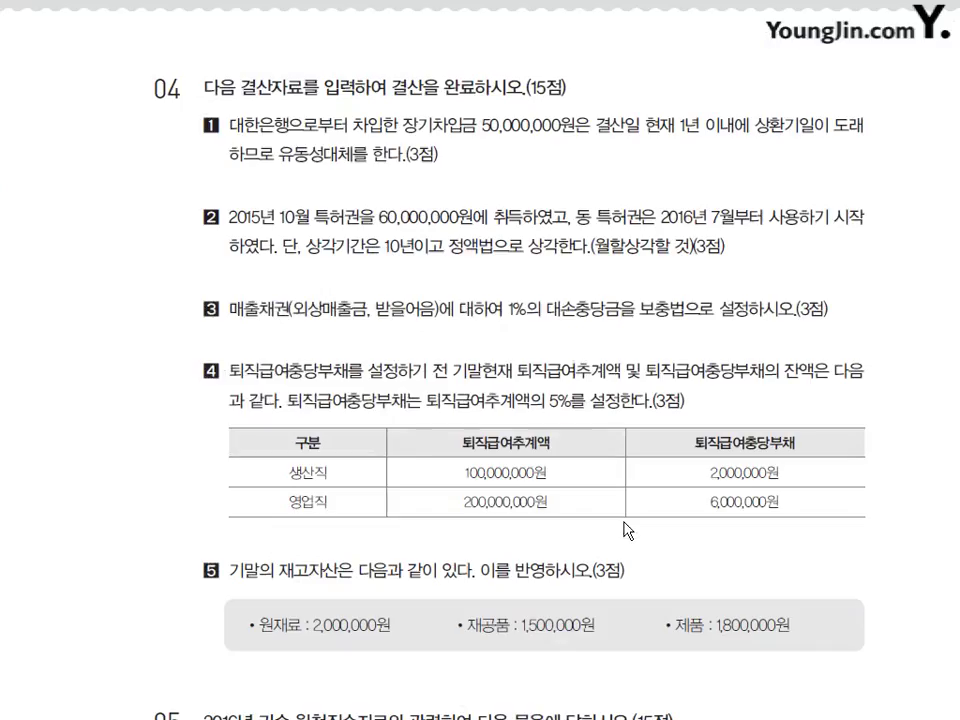
# Step: Annotate question 4: 5% of estimated payouts minus existing balances for production and sales staff
pyautogui.scroll(-5, 568, 529)
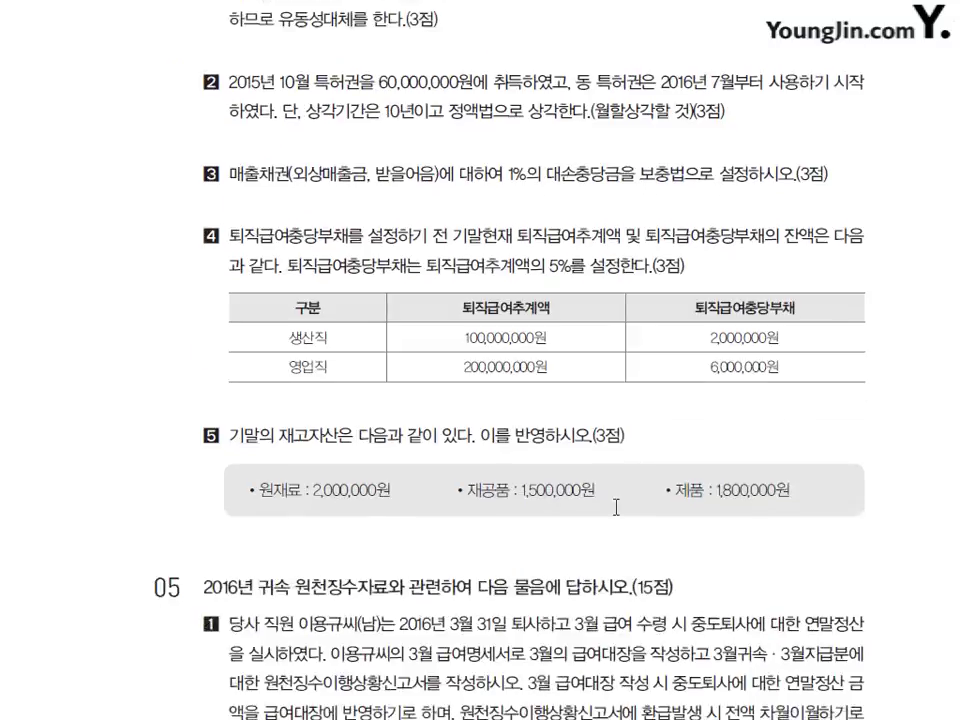
pyautogui.hotkey('ctrl', 'p')
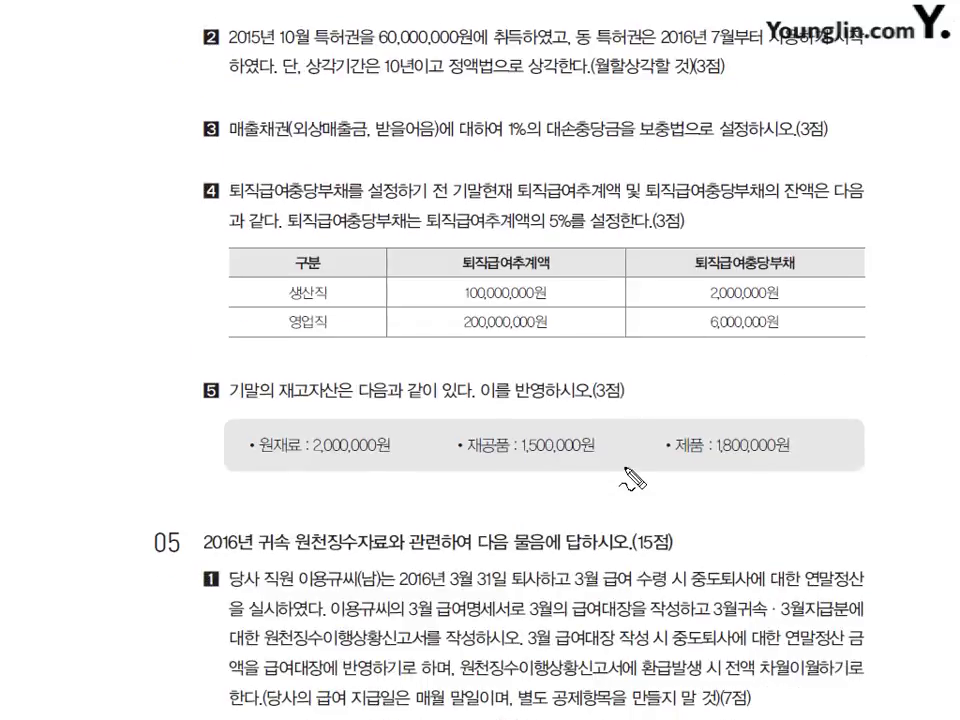
pyautogui.moveTo(553, 282)
pyautogui.mouseDown()
pyautogui.moveTo(594, 276)
pyautogui.moveTo(604, 292)
pyautogui.moveTo(588, 284)
pyautogui.moveTo(556, 330)
pyautogui.moveTo(580, 322)
pyautogui.moveTo(592, 344)
pyautogui.mouseUp()
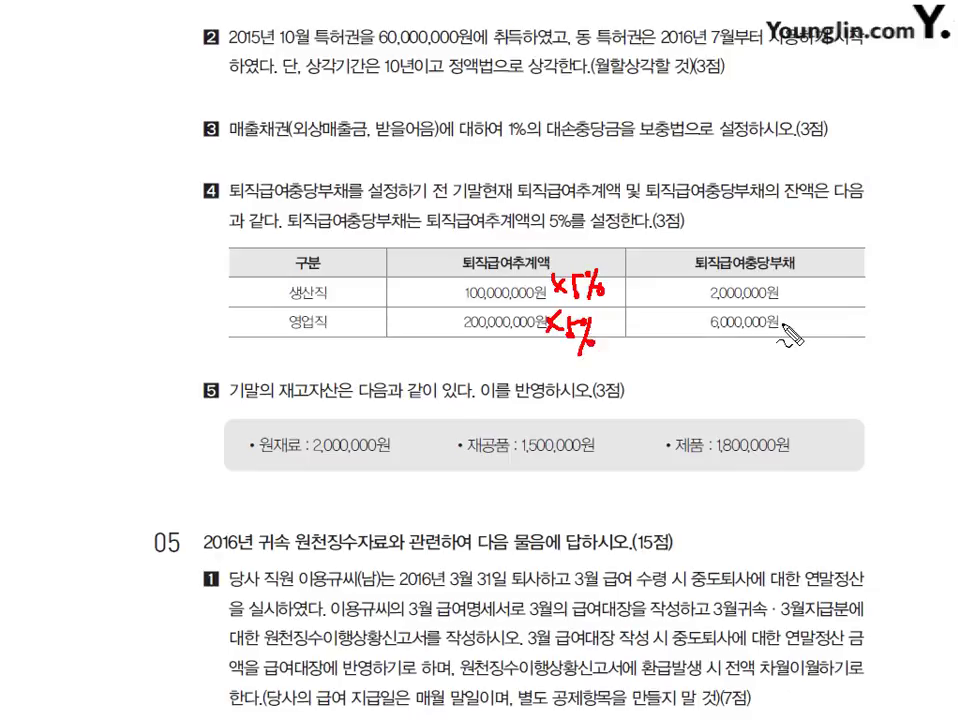
pyautogui.moveTo(641, 292)
pyautogui.mouseDown()
pyautogui.moveTo(665, 292)
pyautogui.moveTo(656, 323)
pyautogui.mouseUp()
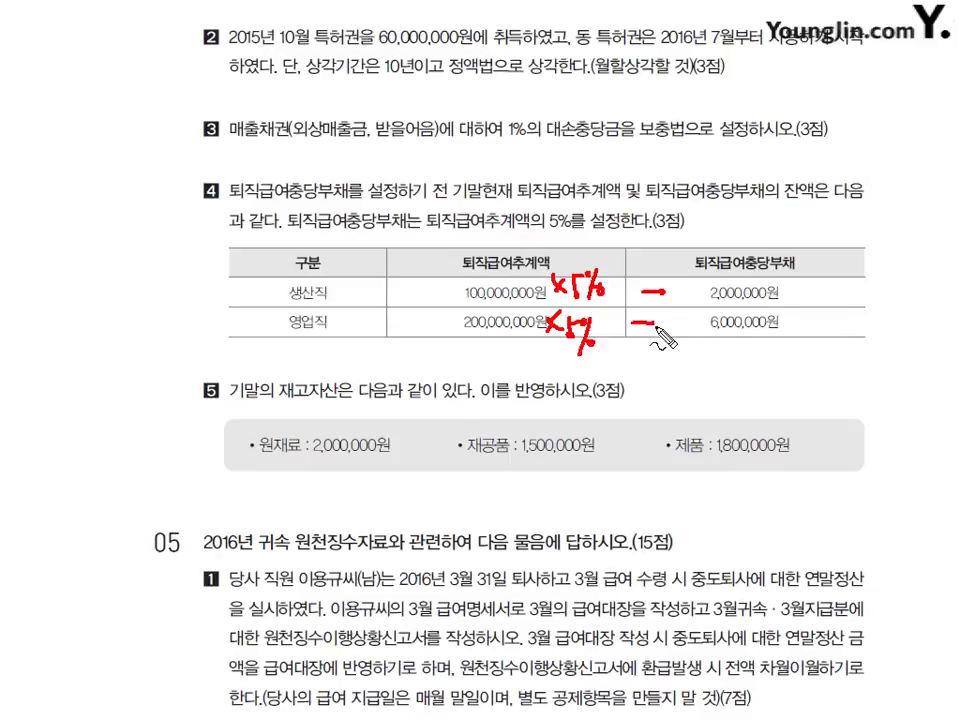
pyautogui.moveTo(795, 289)
pyautogui.mouseDown()
pyautogui.moveTo(807, 291)
pyautogui.moveTo(802, 331)
pyautogui.mouseUp()
pyautogui.moveTo(789, 338); pyautogui.dragTo(803, 338)
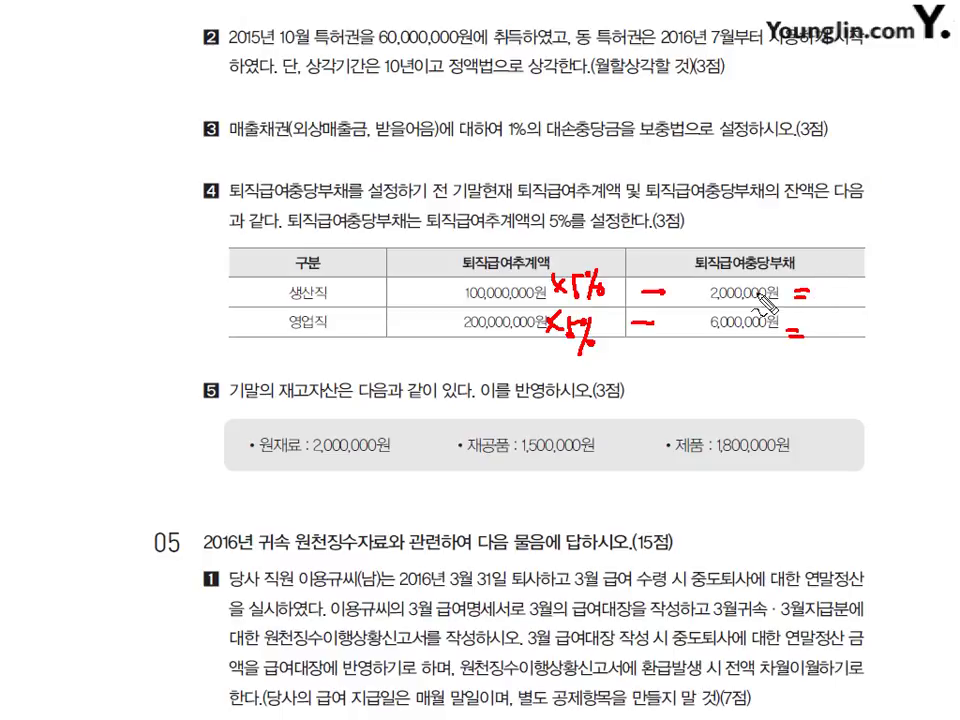
pyautogui.moveTo(820, 287)
pyautogui.mouseDown()
pyautogui.moveTo(826, 302)
pyautogui.moveTo(858, 296)
pyautogui.mouseUp()
pyautogui.click(864, 304)
pyautogui.moveTo(882, 299); pyautogui.dragTo(889, 298)
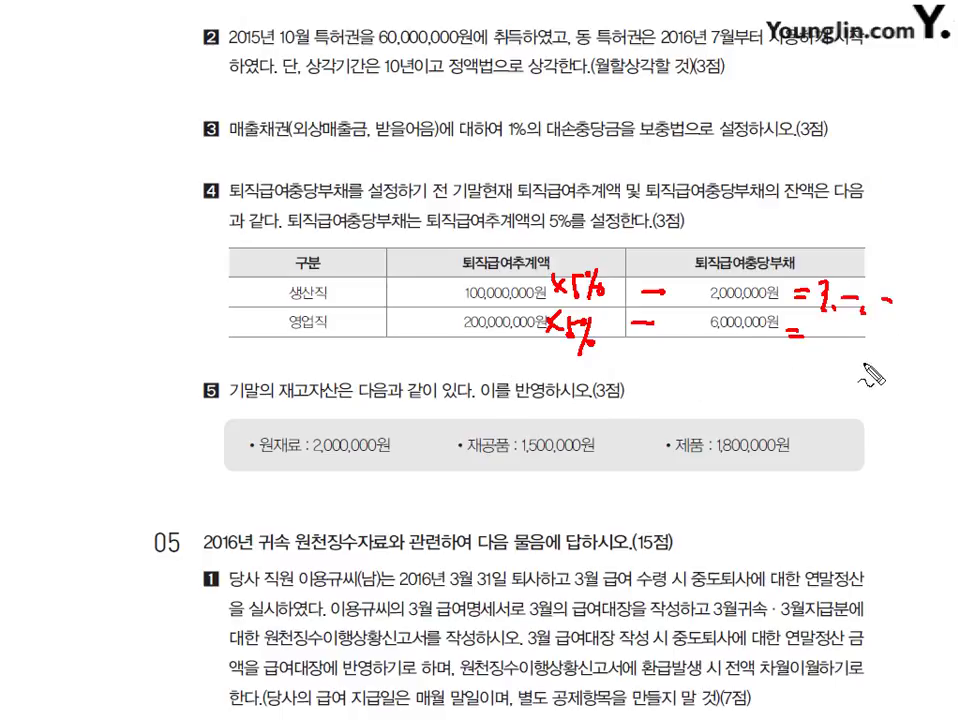
pyautogui.moveTo(825, 324)
pyautogui.mouseDown()
pyautogui.moveTo(817, 337)
pyautogui.moveTo(843, 335)
pyautogui.mouseUp()
pyautogui.moveTo(853, 330)
pyautogui.mouseDown()
pyautogui.moveTo(852, 339)
pyautogui.moveTo(885, 335)
pyautogui.mouseUp()
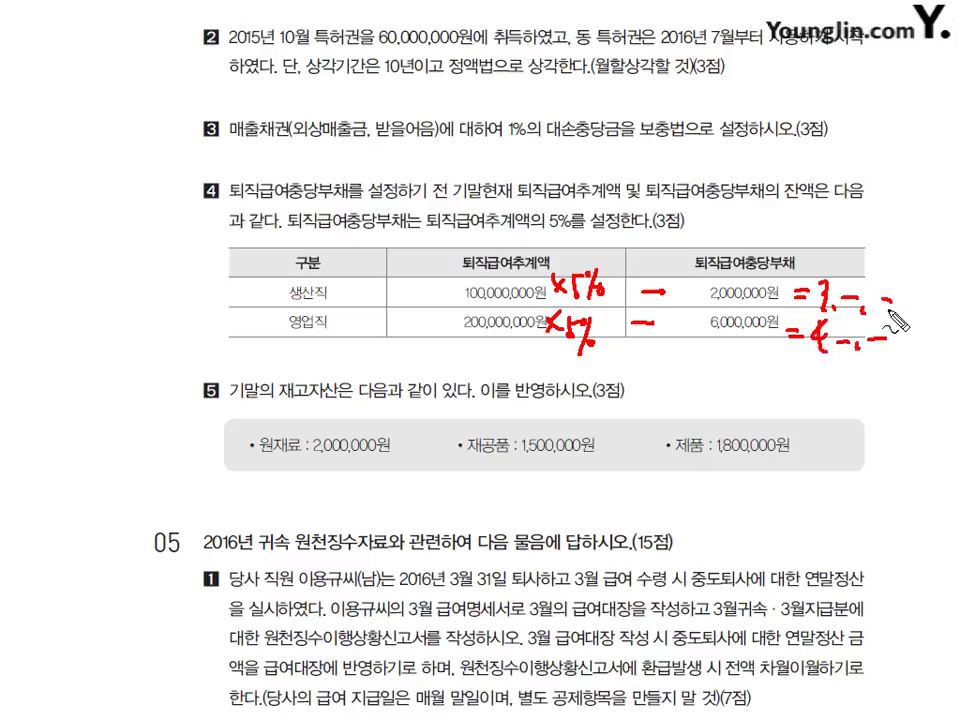
# Step: Erase the handwritten notes and return to KcLep's 결산자료입력 sheet
pyautogui.press('Escape')
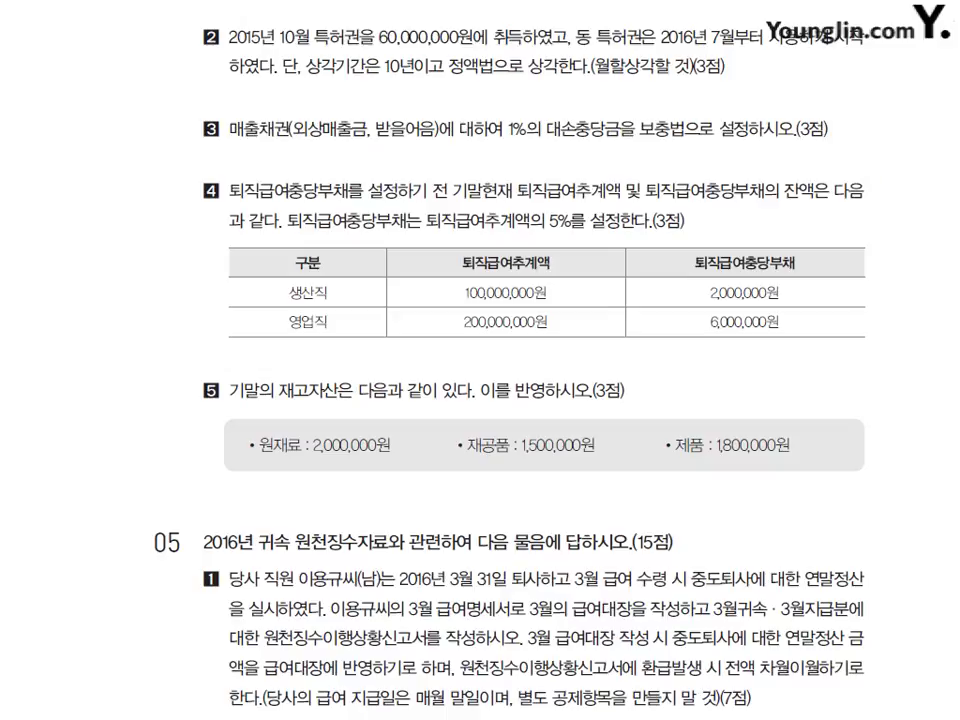
pyautogui.hotkey('alt', 'Tab')
pyautogui.press('Up')
pyautogui.press('Up')
# Step: Enter 3,000,000 as production 퇴직급여(전입액) on row 0508
pyautogui.scroll(3, 640, 348)
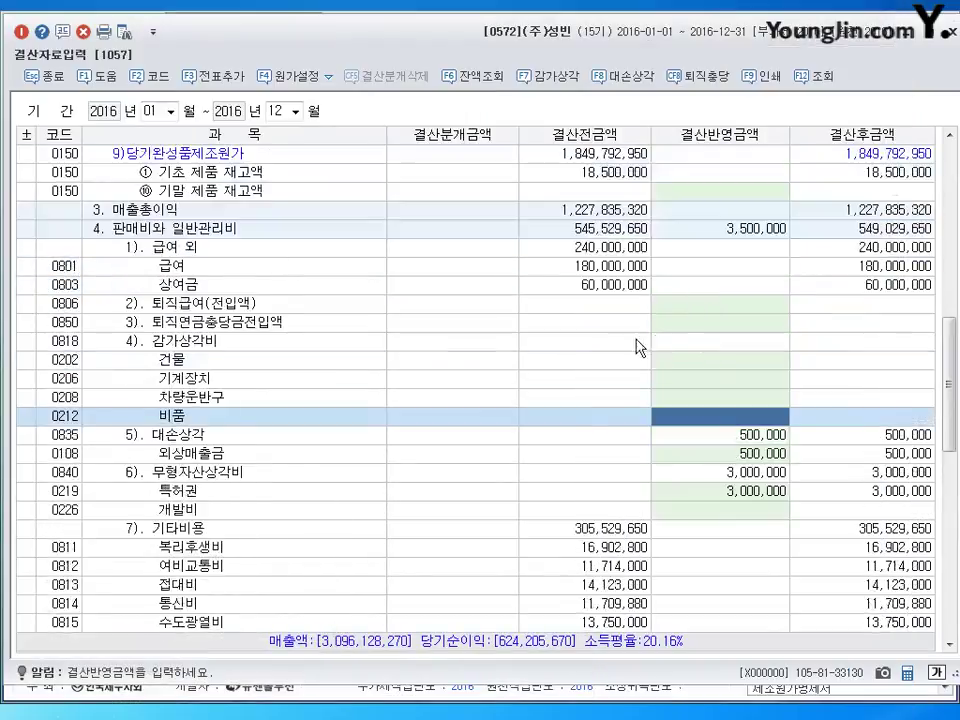
pyautogui.scroll(4, 640, 347)
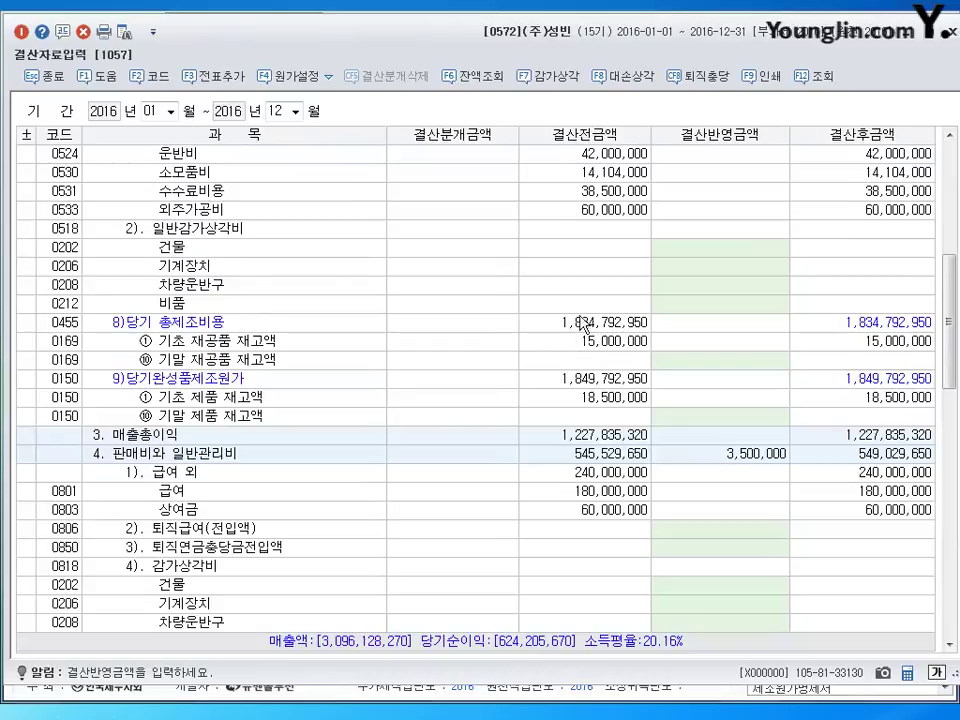
pyautogui.scroll(5, 445, 340)
pyautogui.scroll(2, 455, 343)
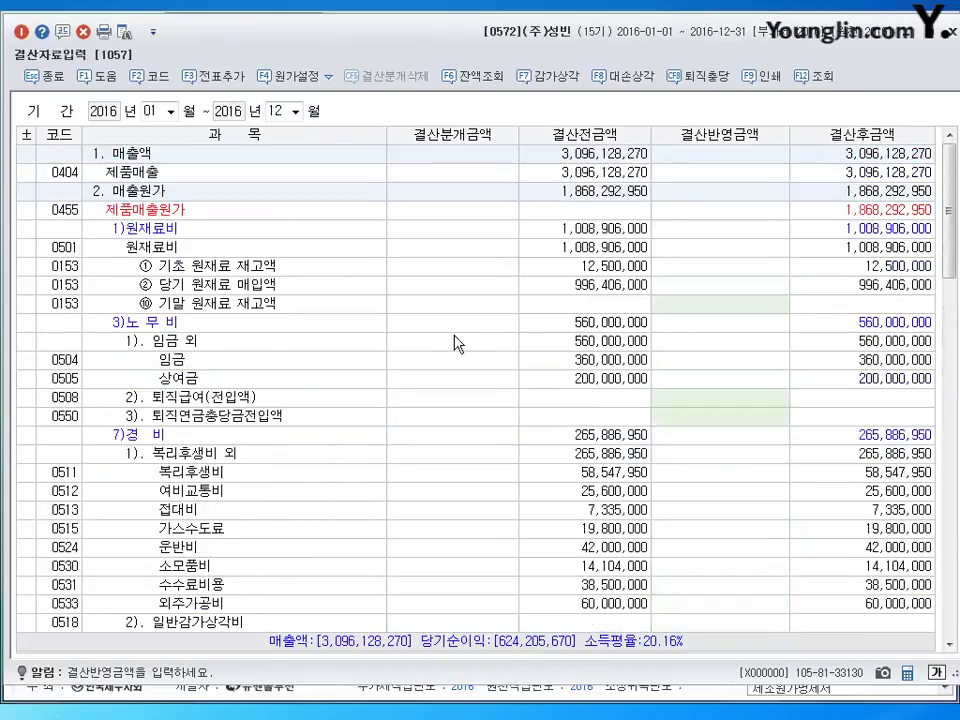
pyautogui.click(224, 322)
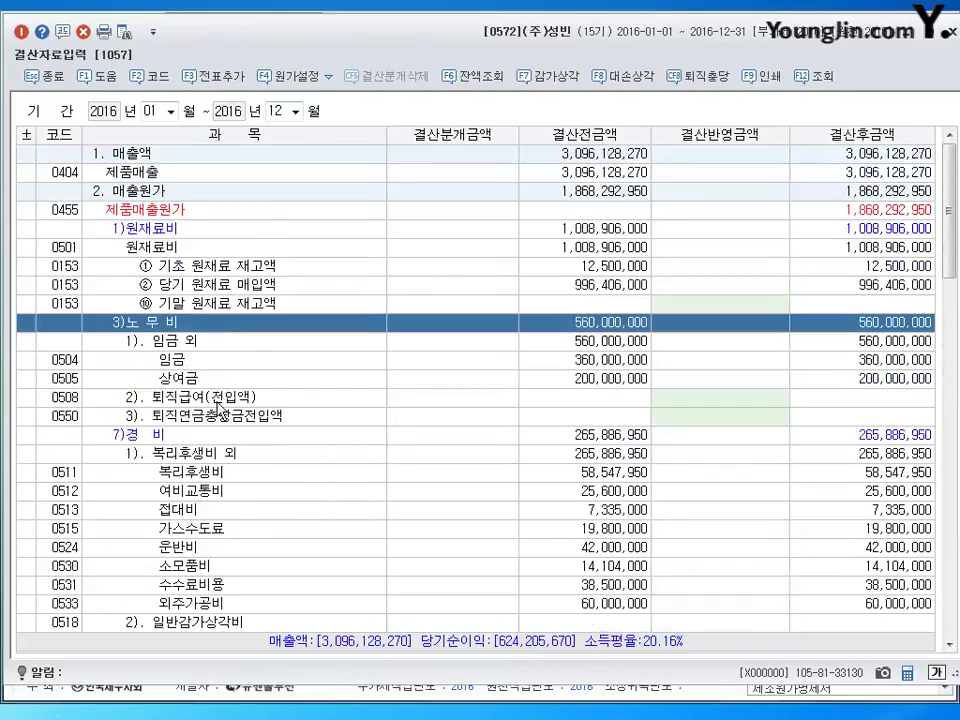
pyautogui.click(220, 396)
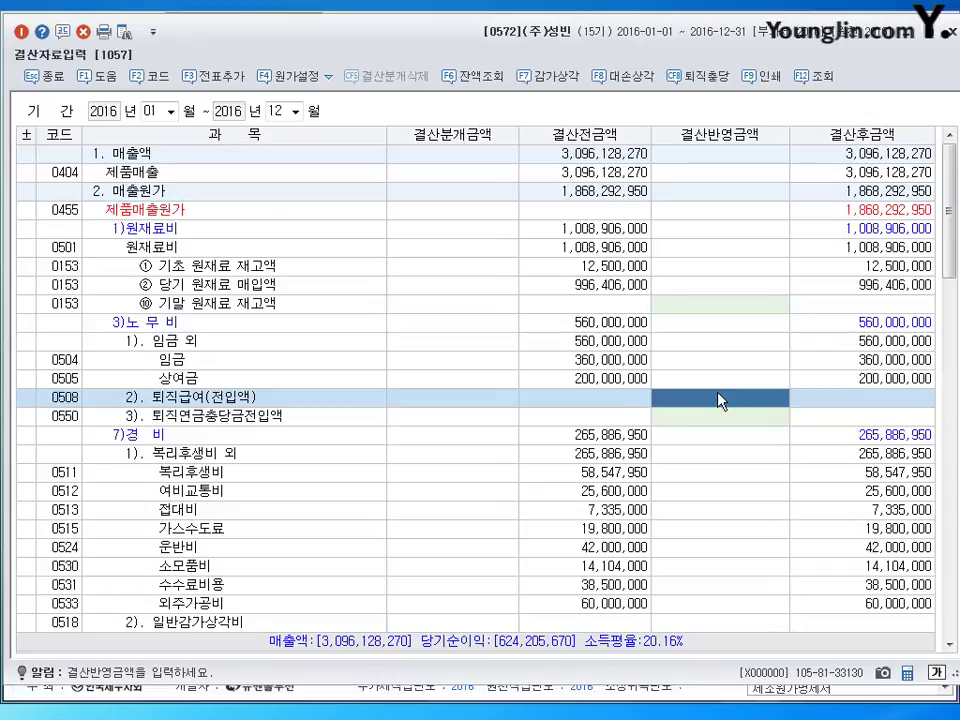
pyautogui.write('3000000')
pyautogui.press('Return')
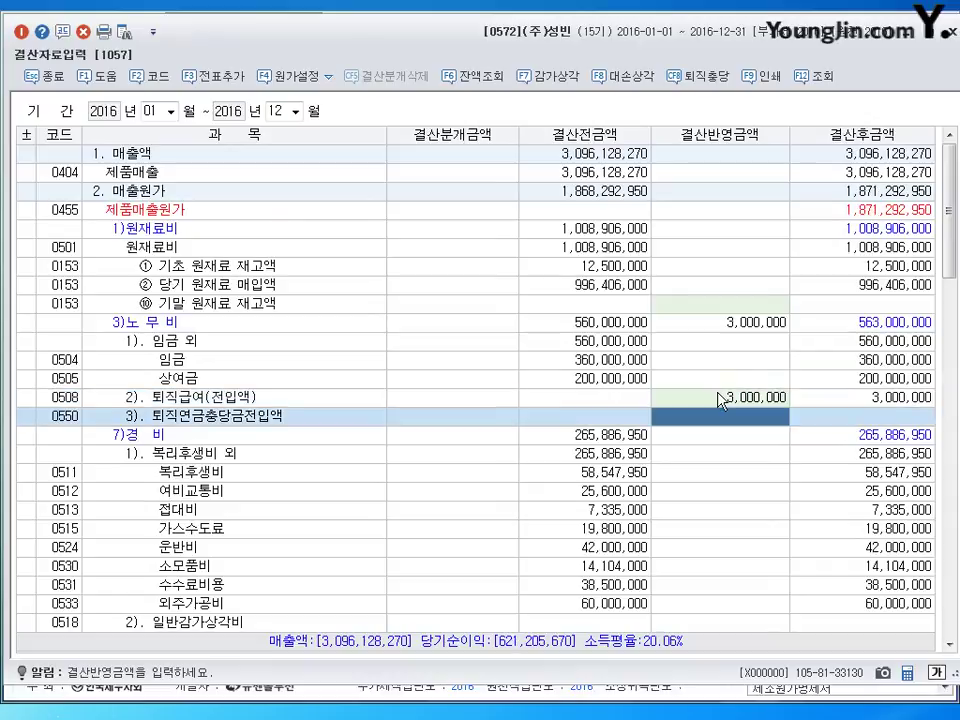
# Step: Enter 4,000,000 as sales 퇴직급여(전입액) on row 0806, correcting a mistyped 4,000
pyautogui.scroll(-14, 718, 400)
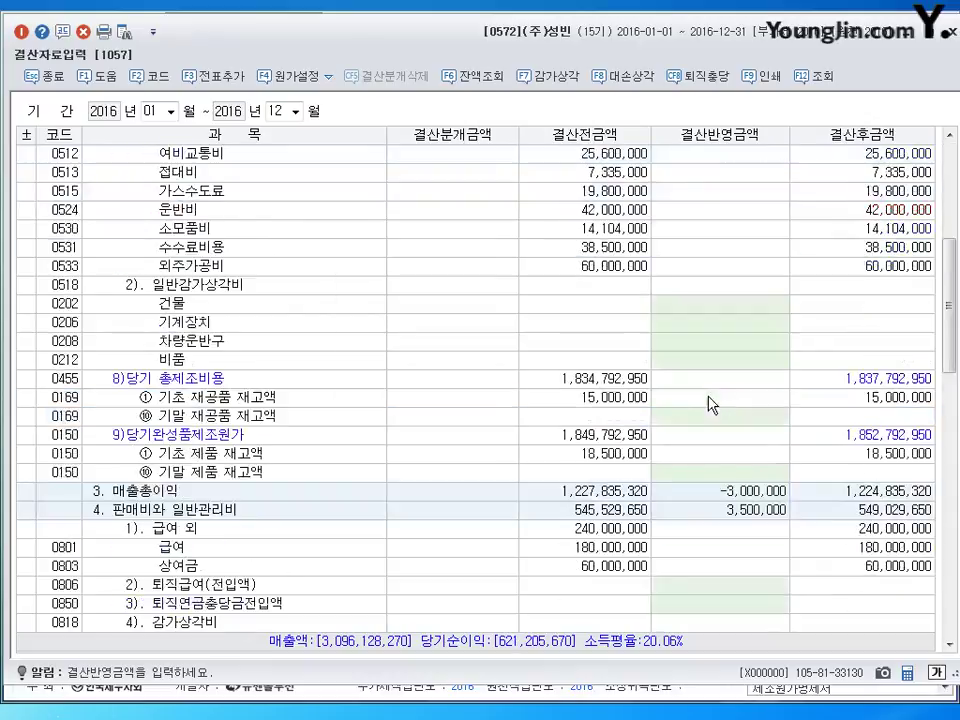
pyautogui.scroll(3, 718, 408)
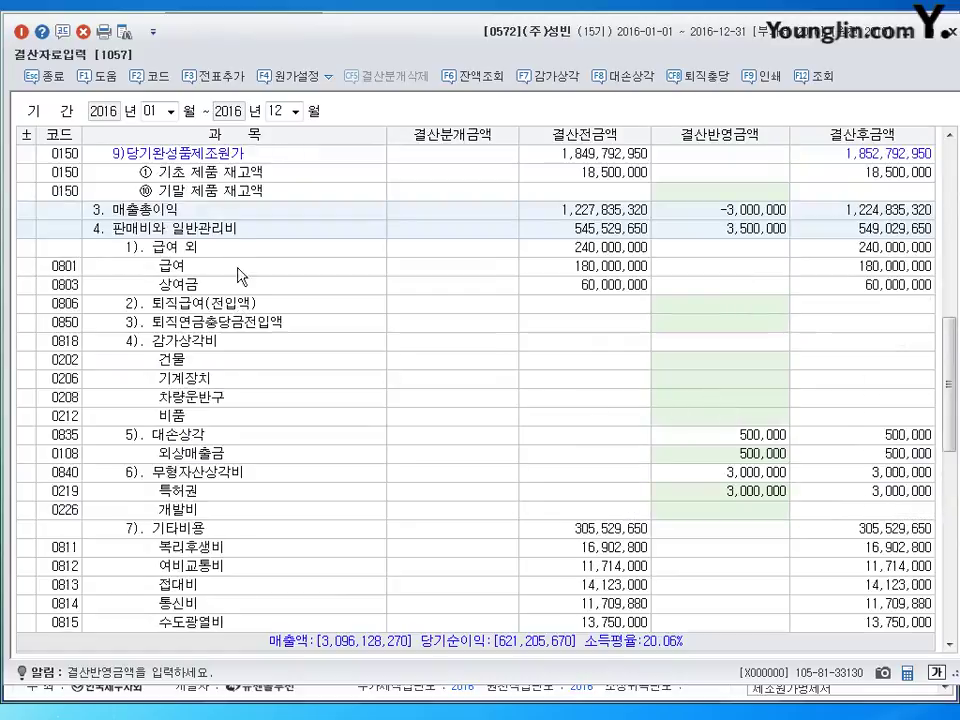
pyautogui.click(236, 230)
pyautogui.click(205, 304)
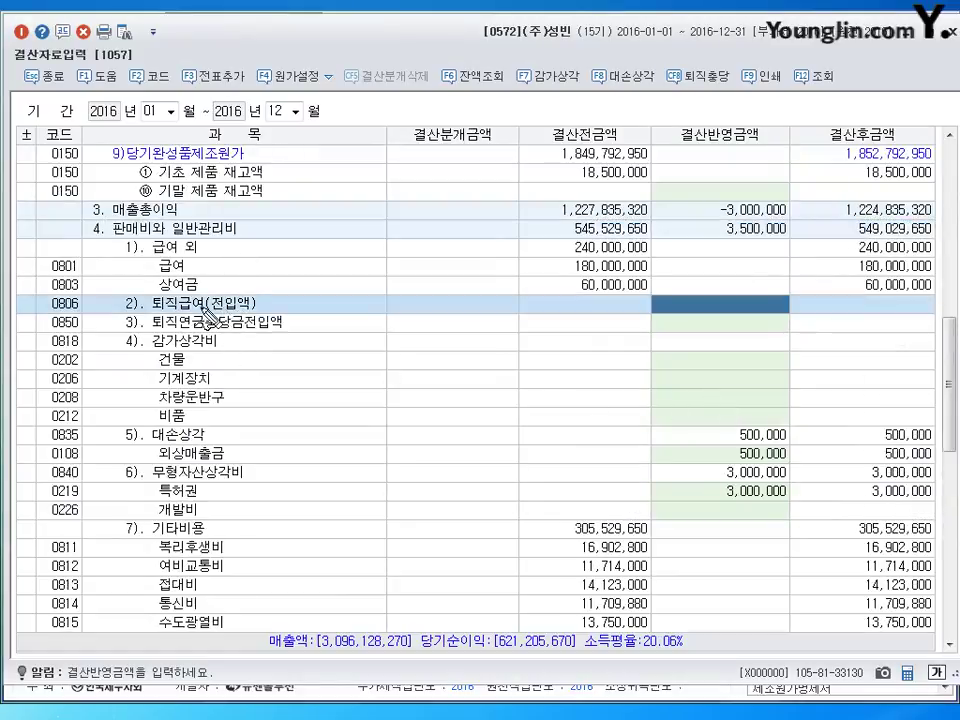
pyautogui.moveTo(152, 314); pyautogui.dragTo(230, 315)
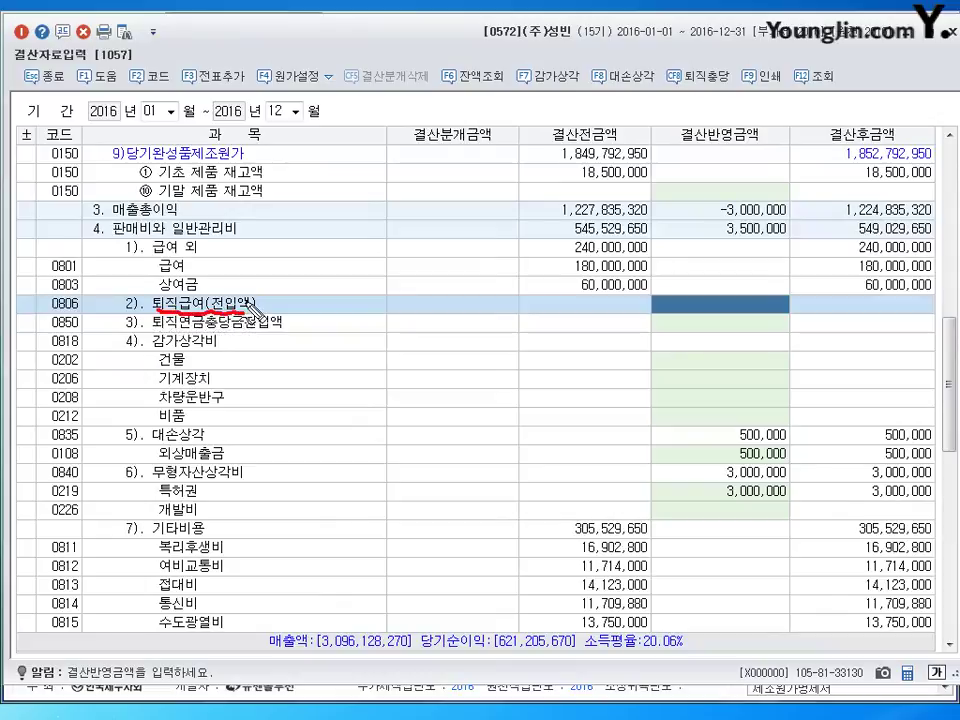
pyautogui.press('Escape')
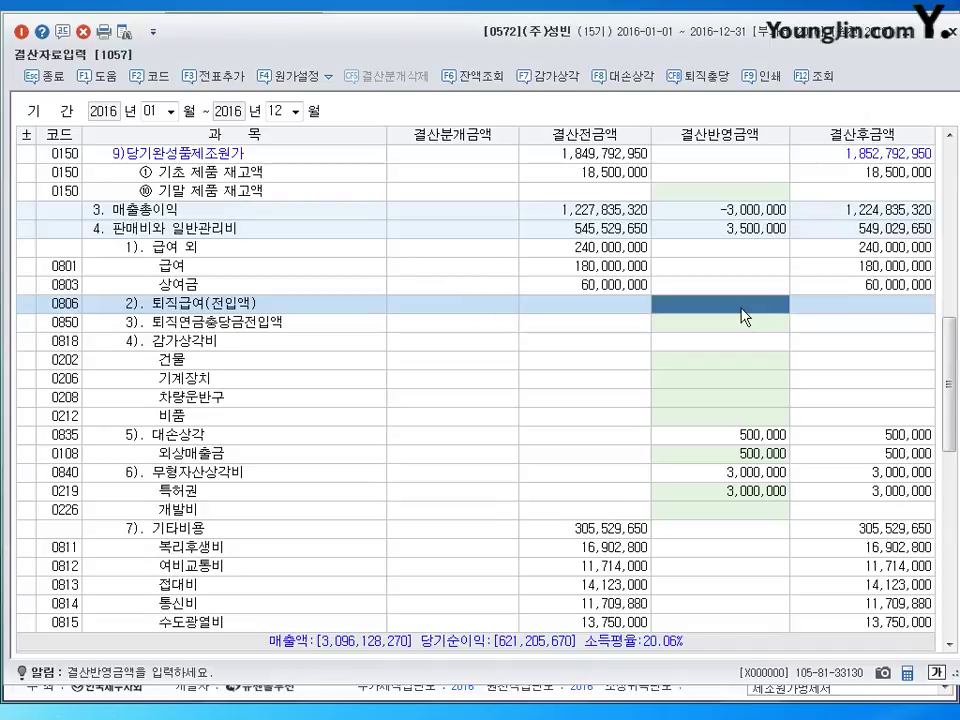
pyautogui.write('4,000')
pyautogui.press('Return')
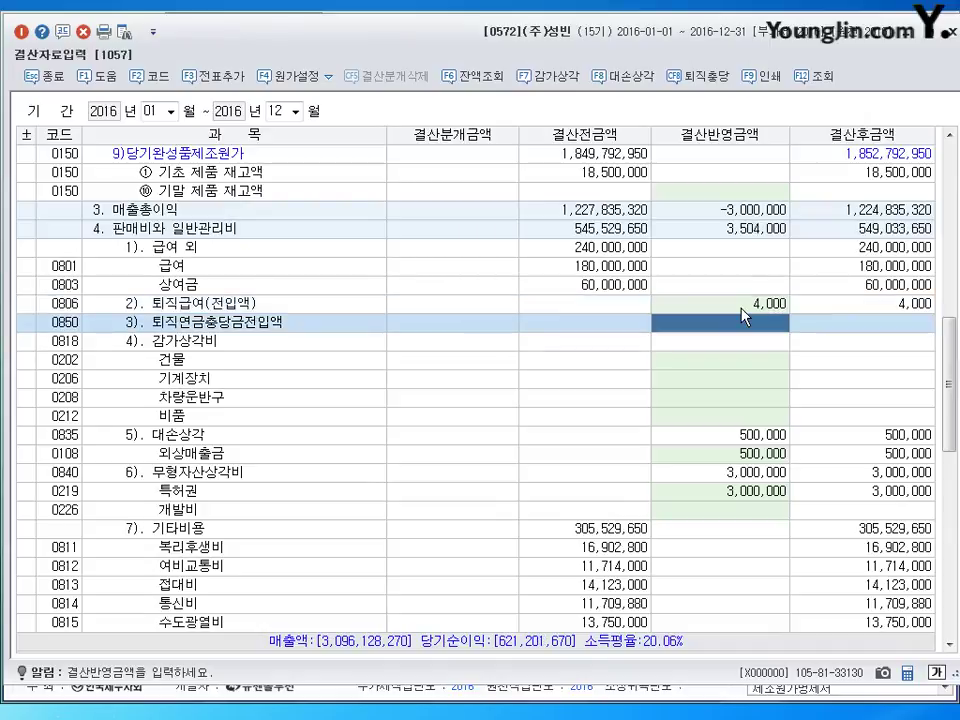
pyautogui.press('Up')
pyautogui.write('4000000')
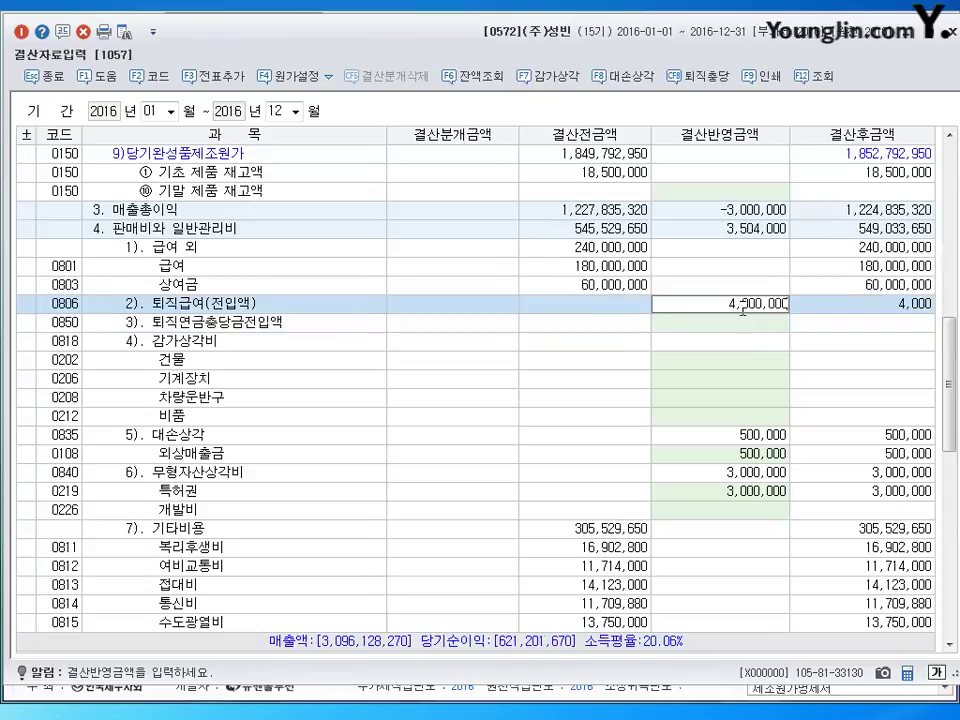
pyautogui.press('Return')
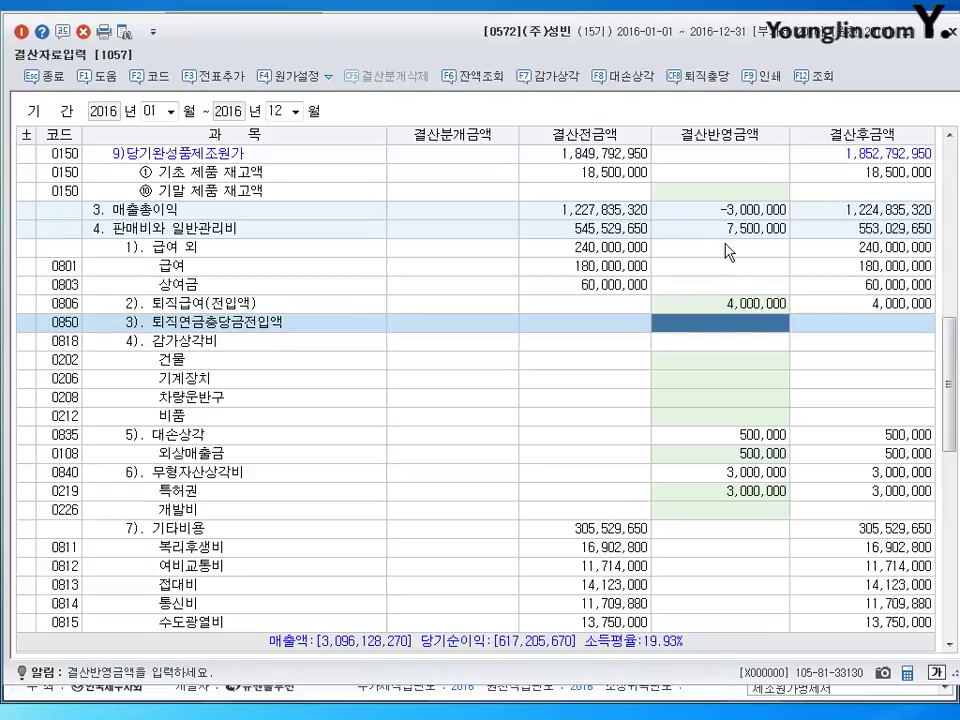
# Step: Fill 기말 원재료 2,000,000, 기말 재공품 1,500,000 and 기말 제품 재고액 1,800,000
pyautogui.scroll(7, 748, 242)
pyautogui.scroll(4, 740, 240)
pyautogui.scroll(-2, 558, 192)
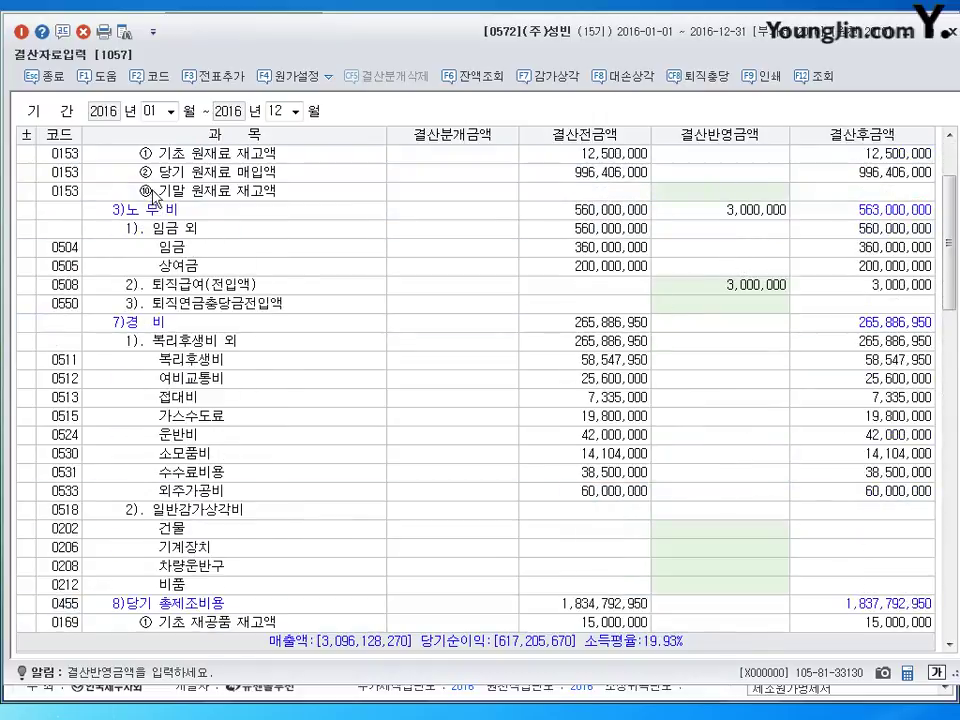
pyautogui.click(741, 191)
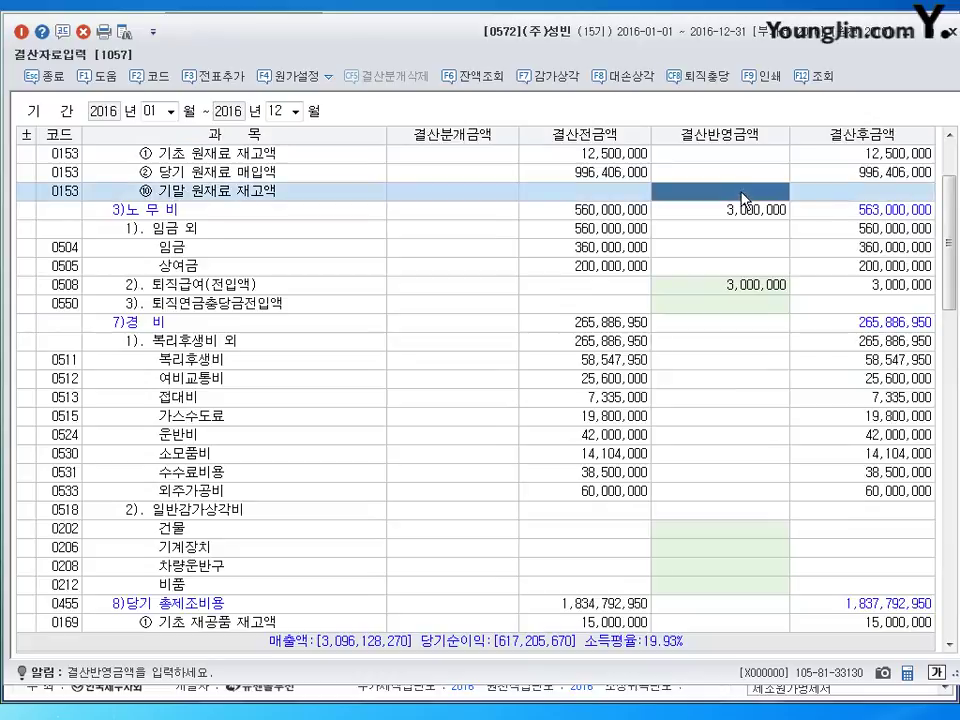
pyautogui.write('2000000')
pyautogui.press('Return')
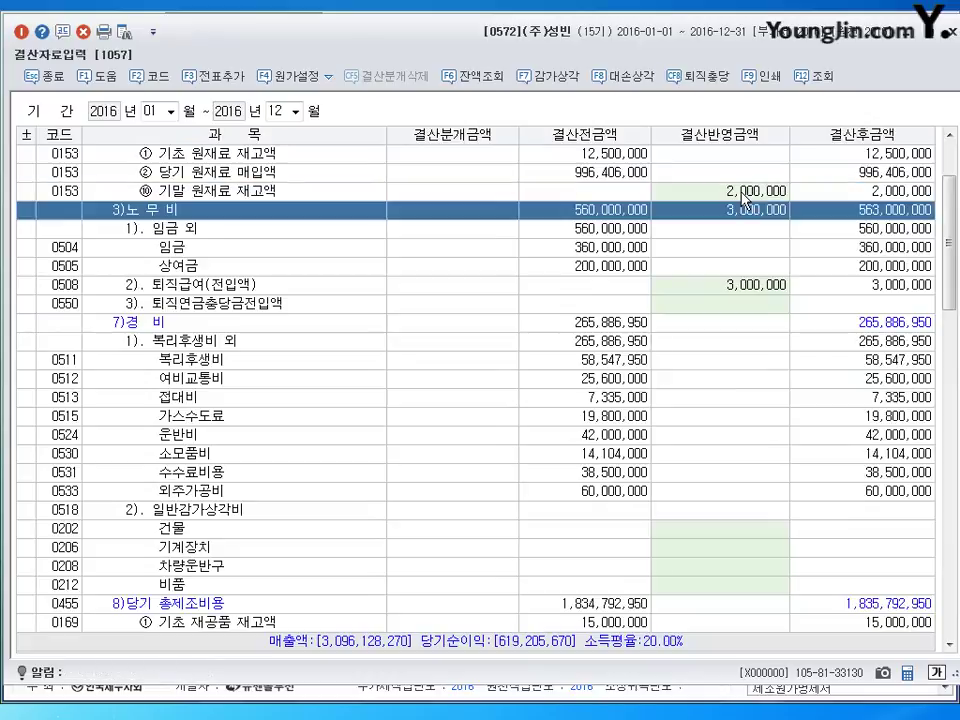
pyautogui.scroll(-4, 510, 439)
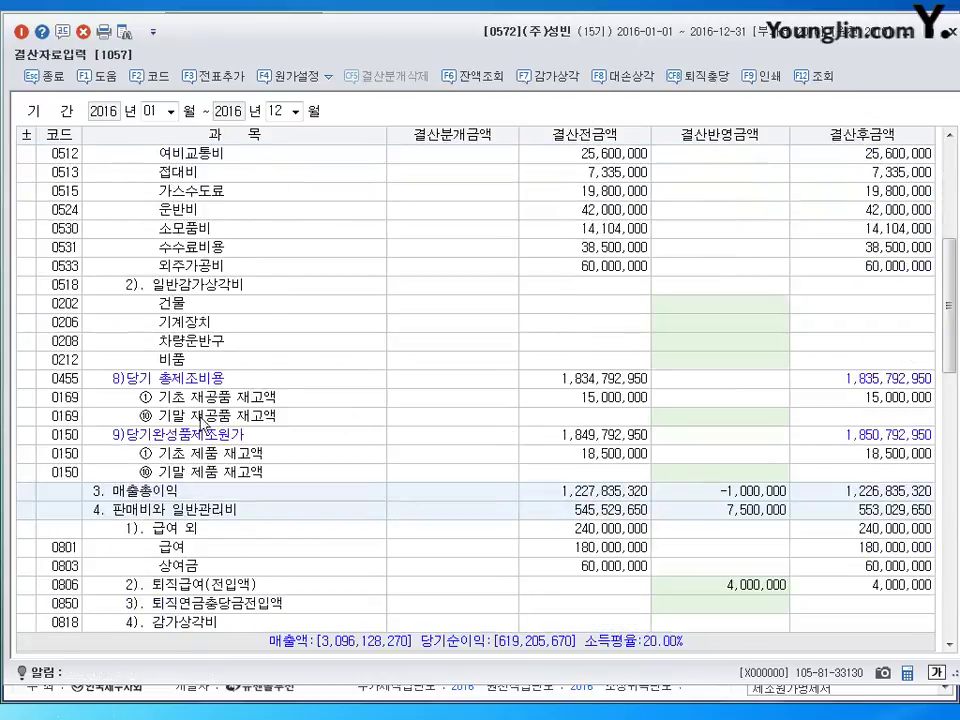
pyautogui.click(710, 418)
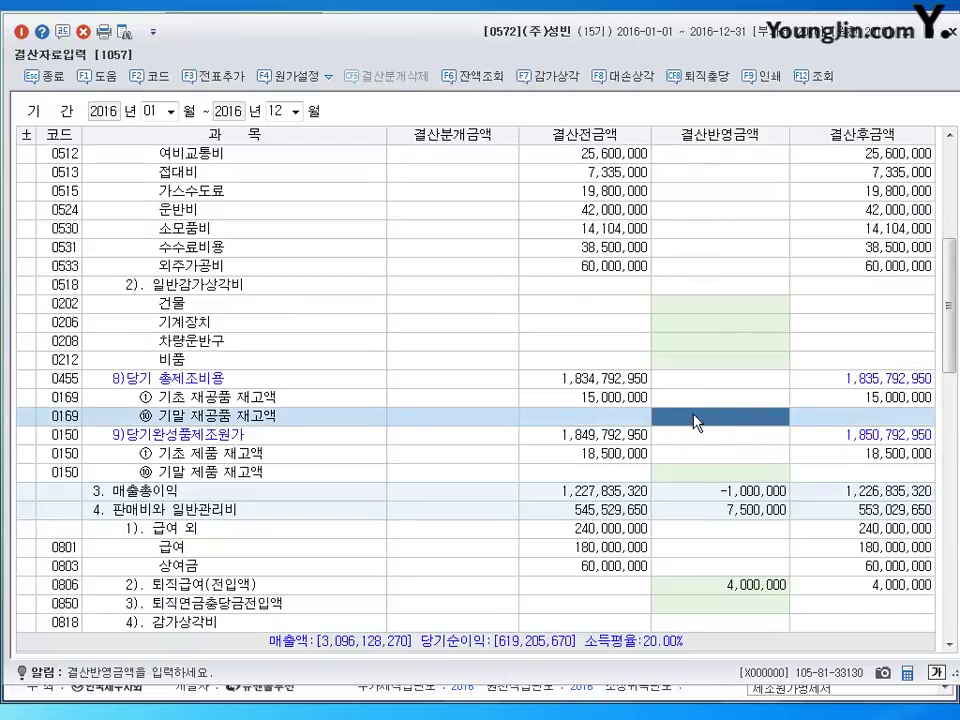
pyautogui.write('1500000')
pyautogui.press('Return')
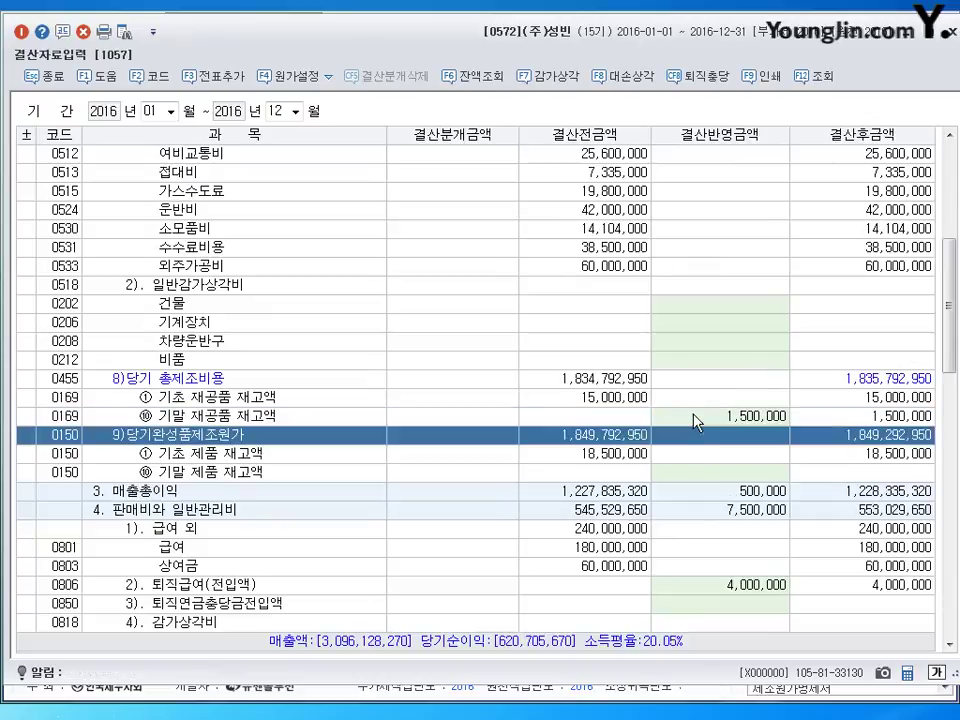
pyautogui.scroll(-3, 697, 425)
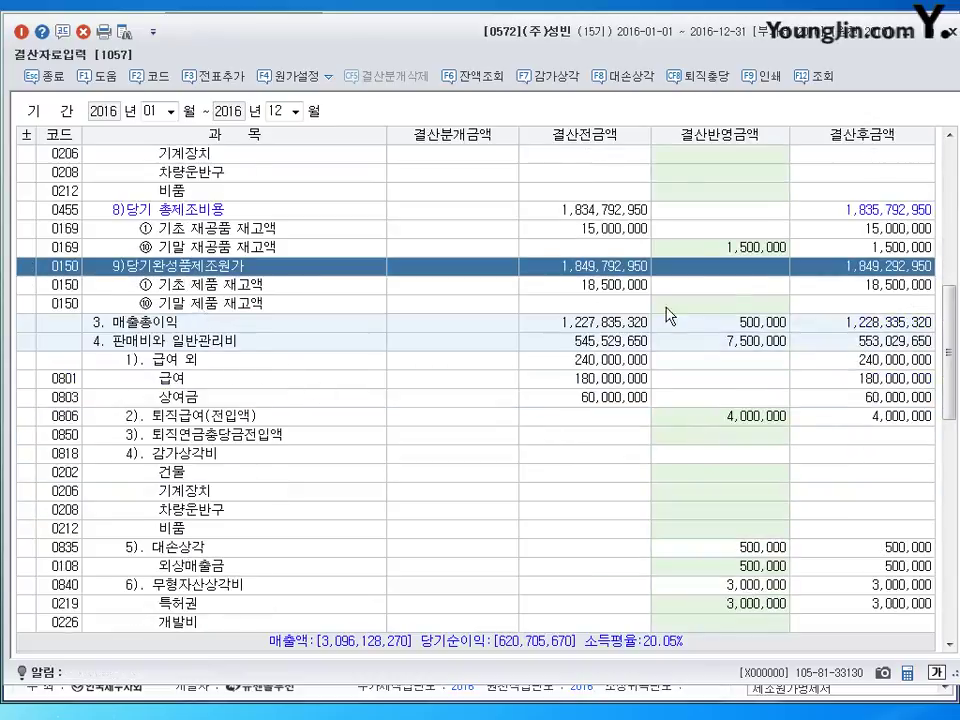
pyautogui.click(714, 305)
pyautogui.write('1800000')
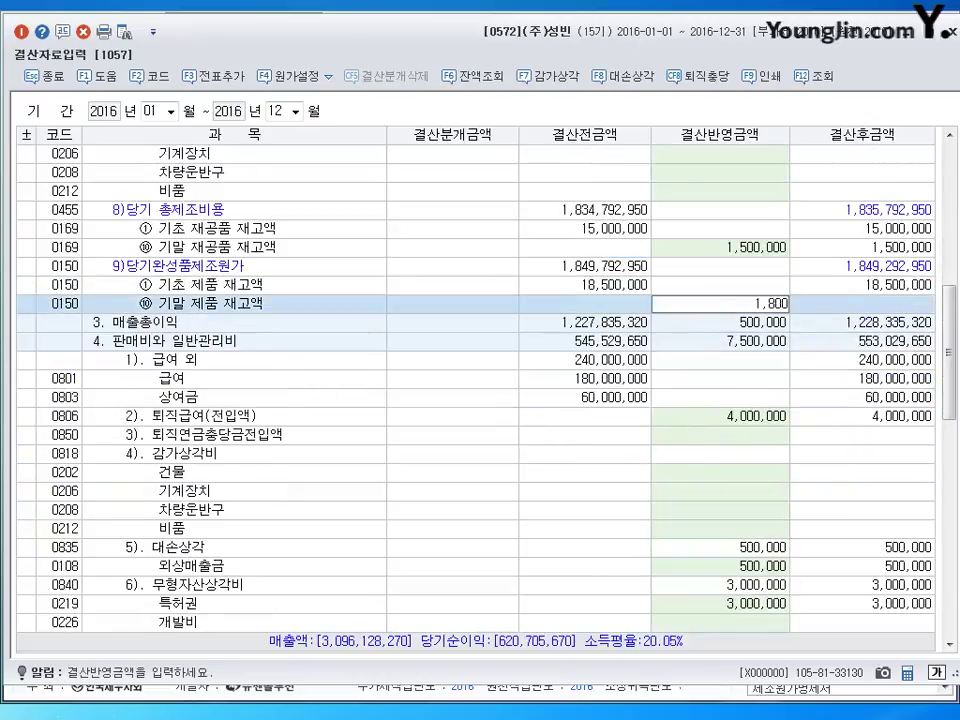
pyautogui.press('Return')
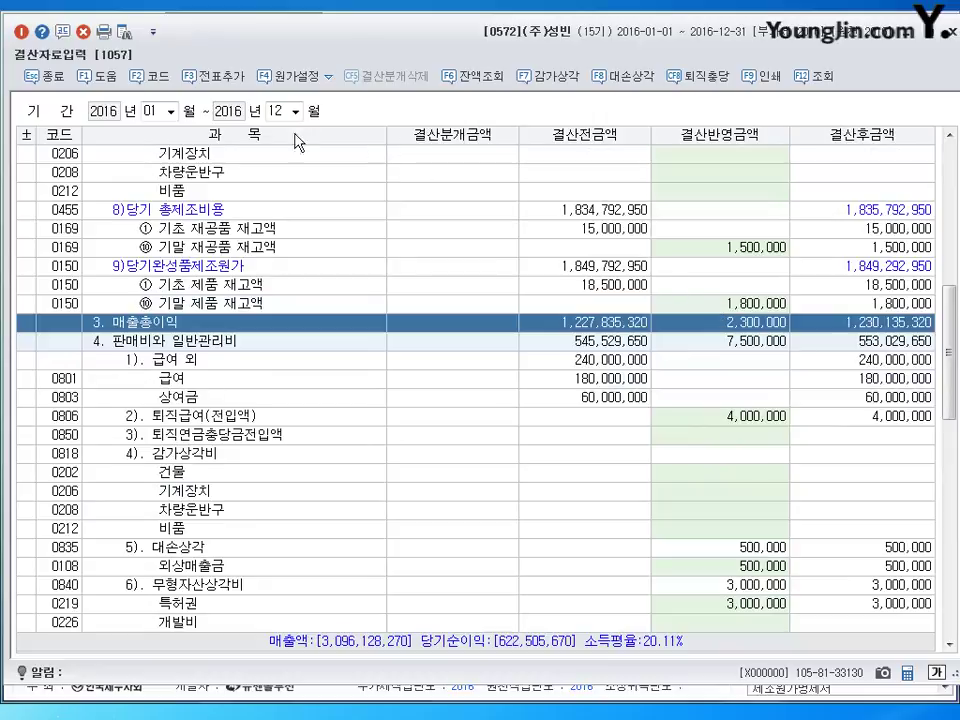
# Step: Generate closing entries with 전표추가 (F3), confirm 예, and close 결산자료입력
pyautogui.click(229, 86)
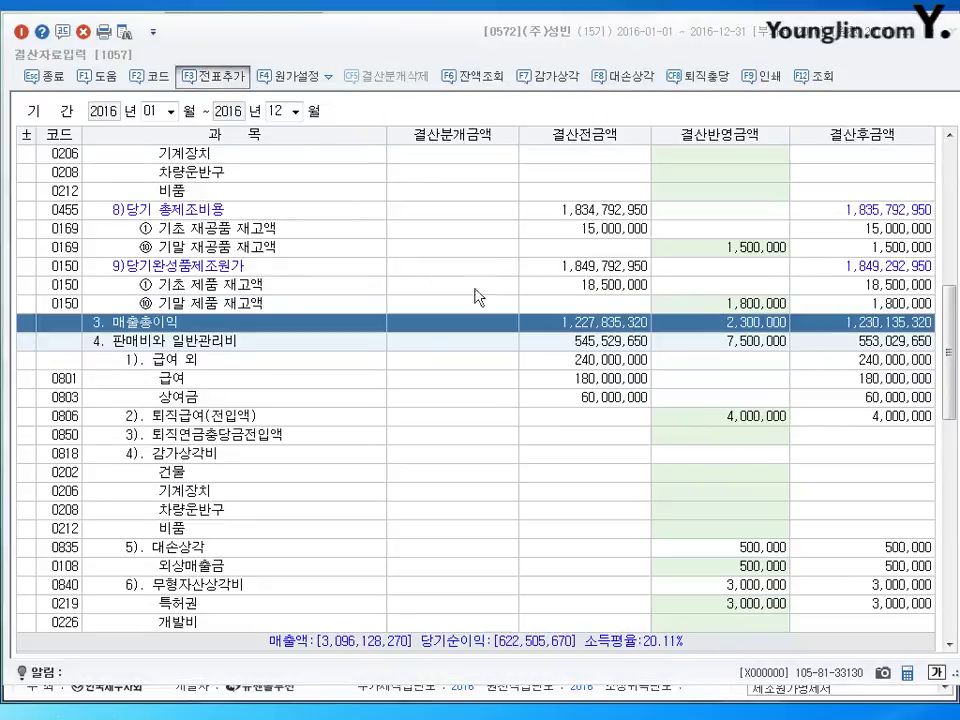
pyautogui.click(447, 384)
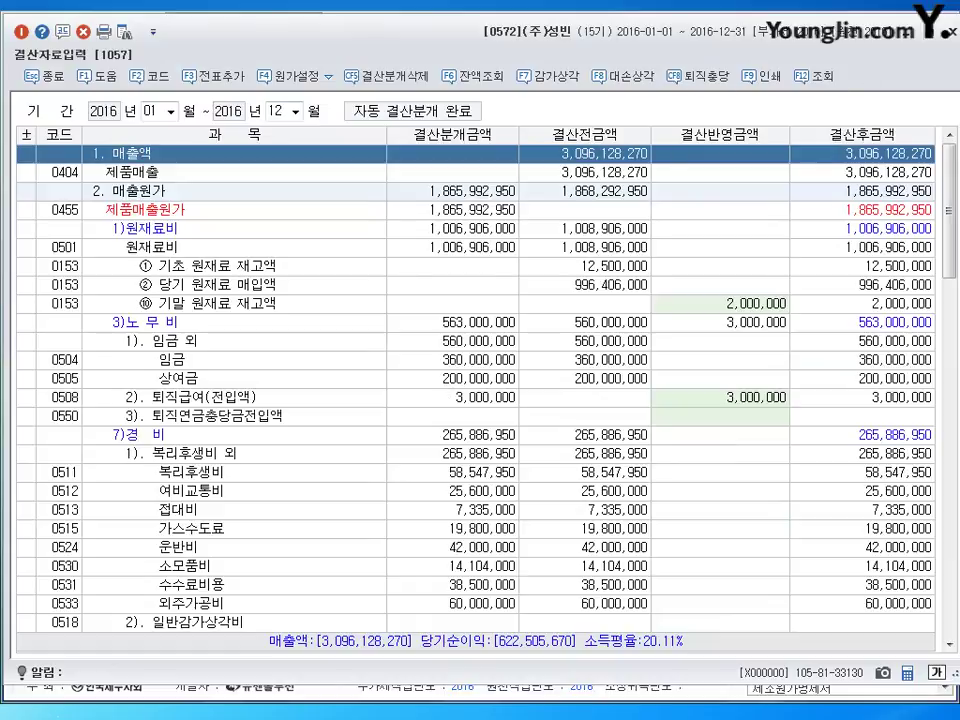
pyautogui.click(946, 32)
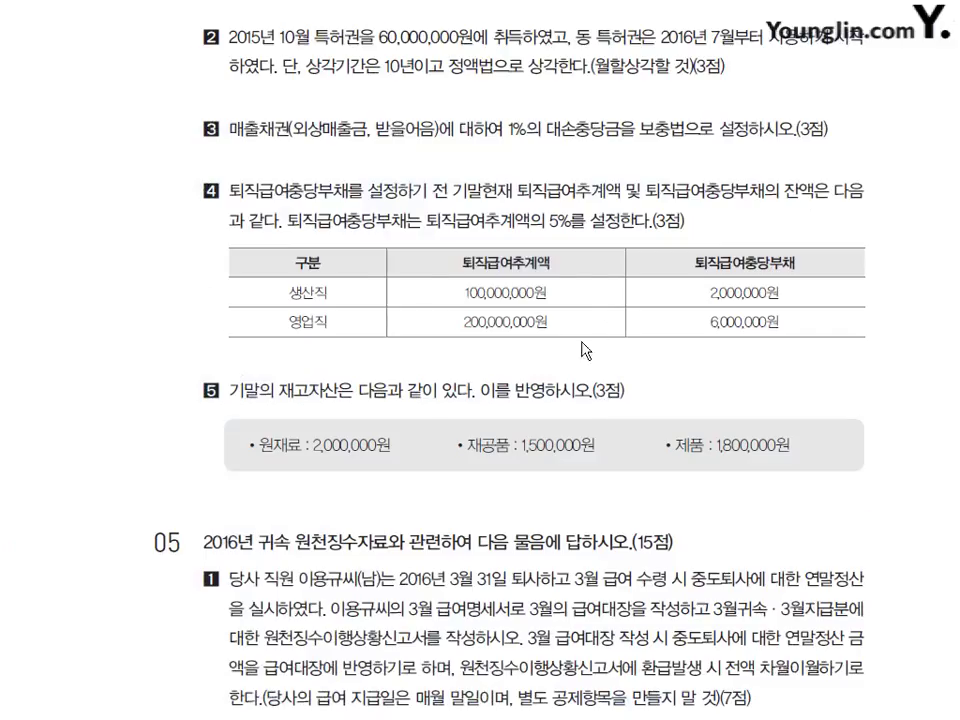
# Step: Scroll the textbook to question 05's March pay statement for the employee retired 31 March 2016
pyautogui.scroll(-3, 523, 349)
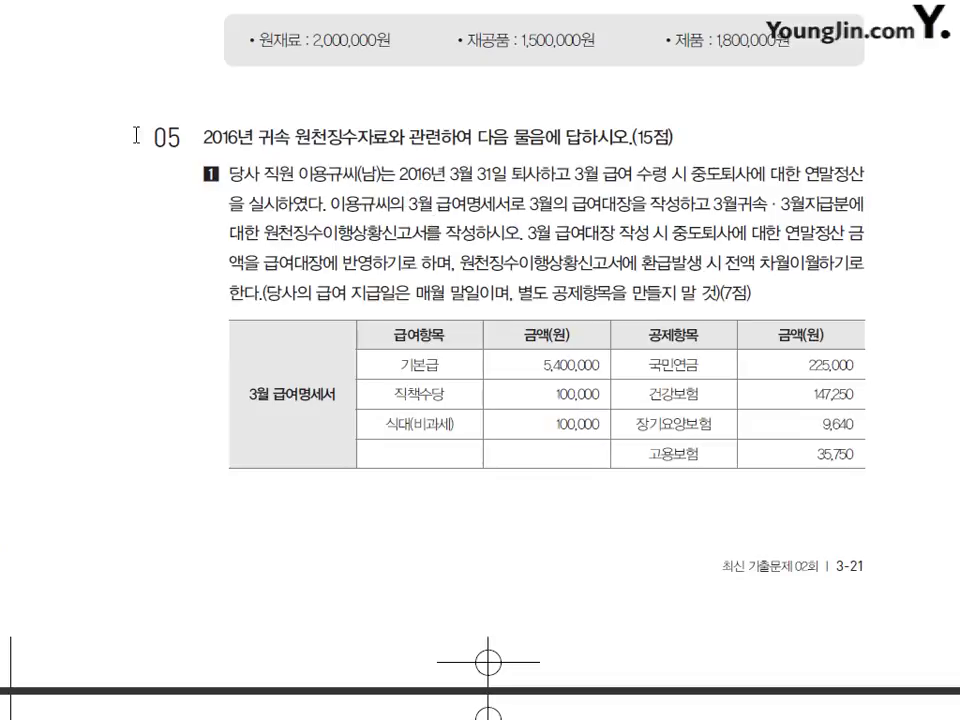
pyautogui.scroll(-1, 322, 200)
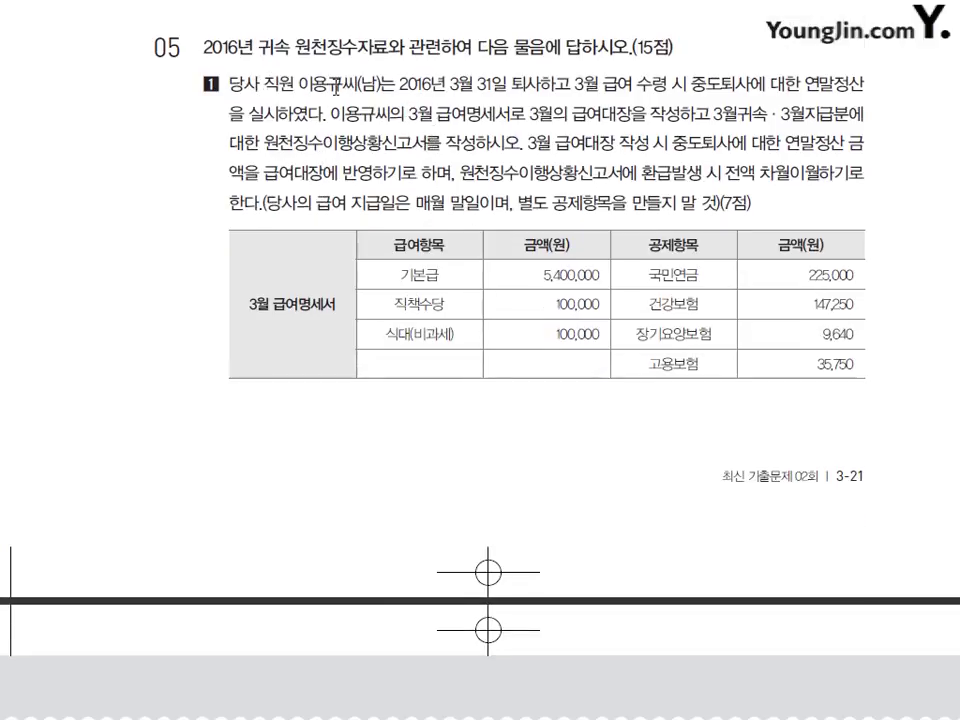
pyautogui.moveTo(396, 84); pyautogui.dragTo(514, 84)
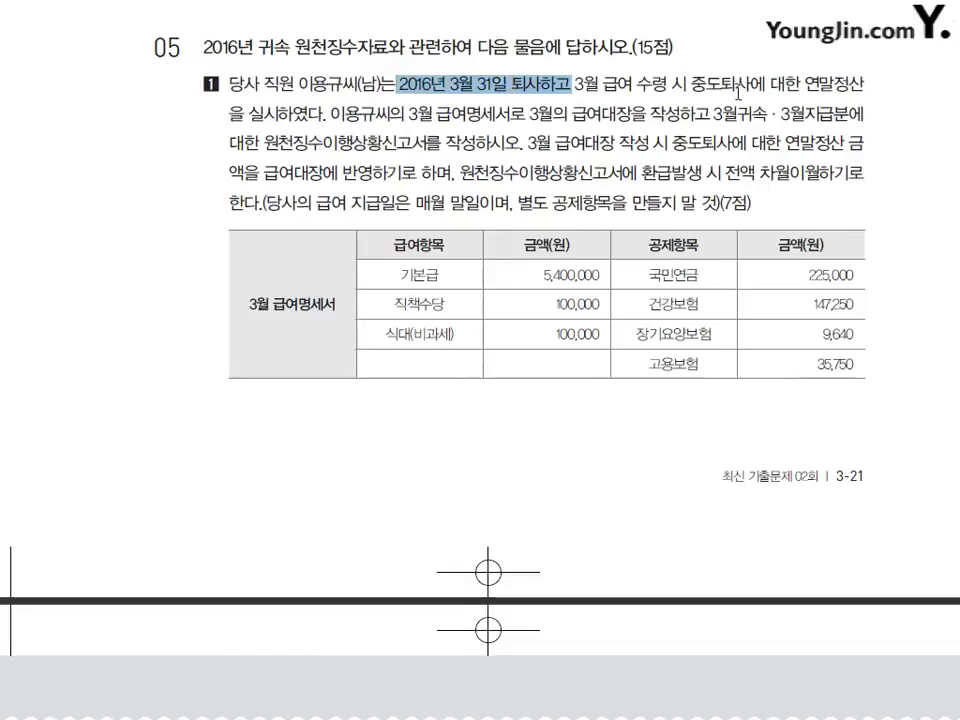
pyautogui.click(505, 92)
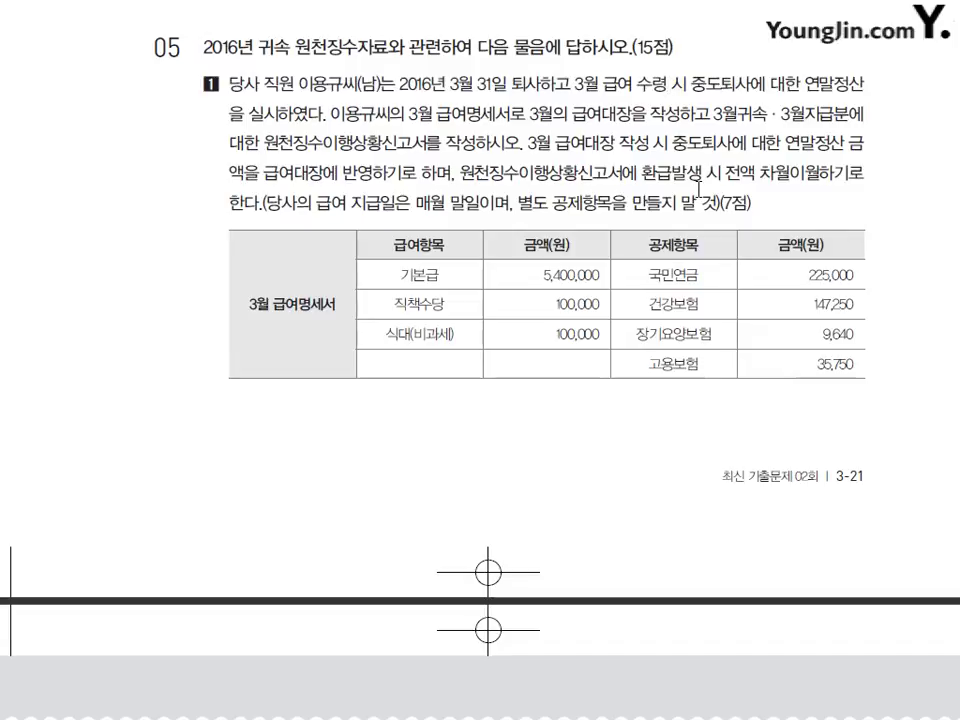
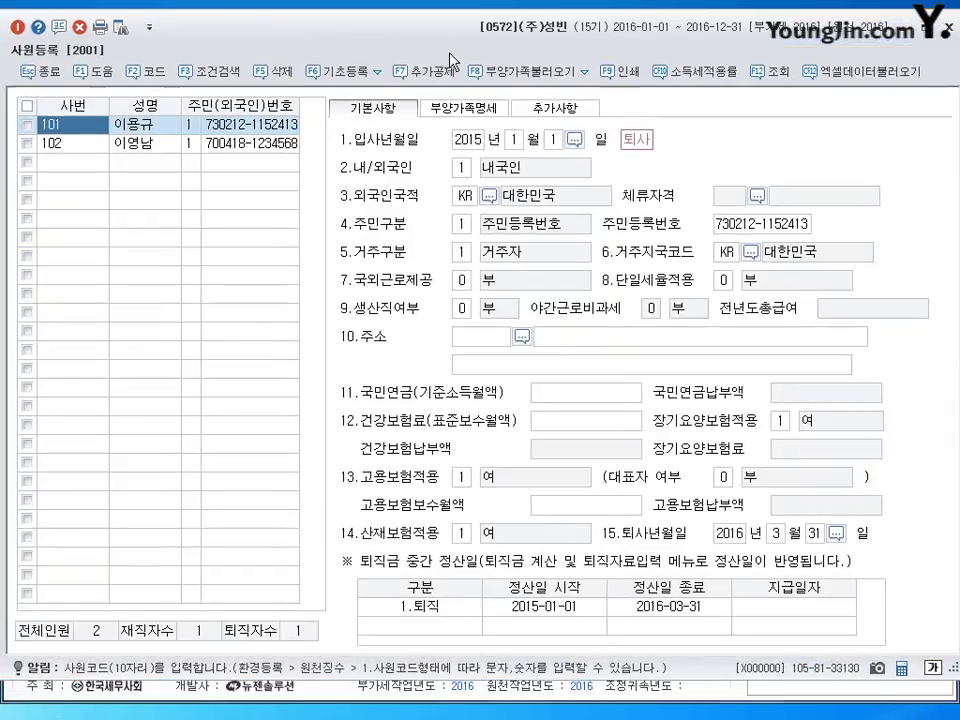
# Step: Review employee 101's resignation date and settlement table, then close employee registration
pyautogui.press('Return')
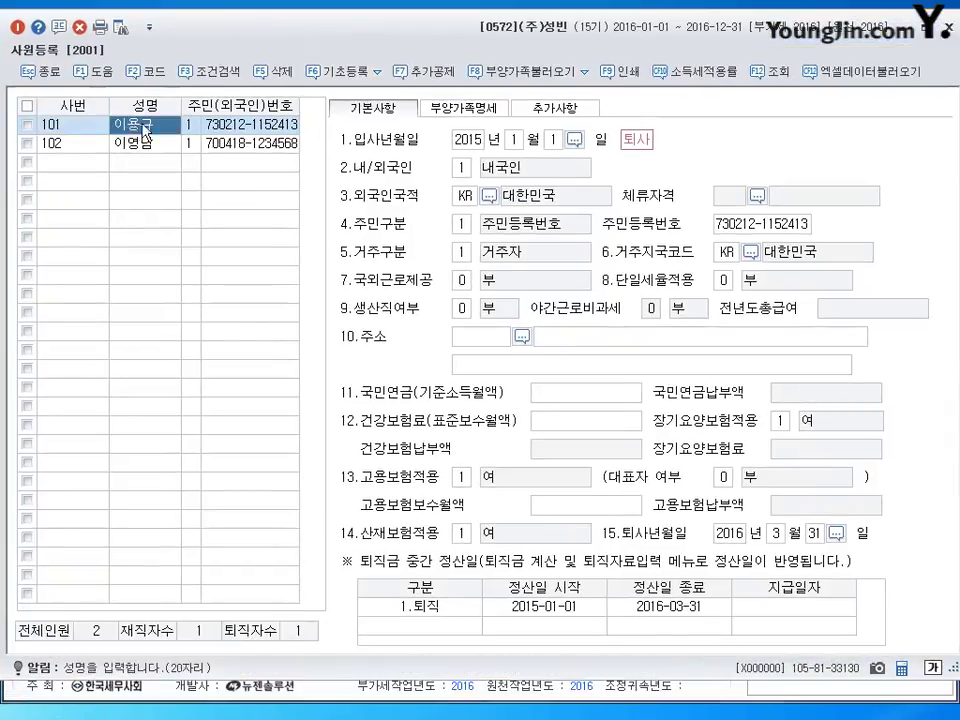
pyautogui.press('Return')
pyautogui.click(160, 130)
pyautogui.click(224, 128)
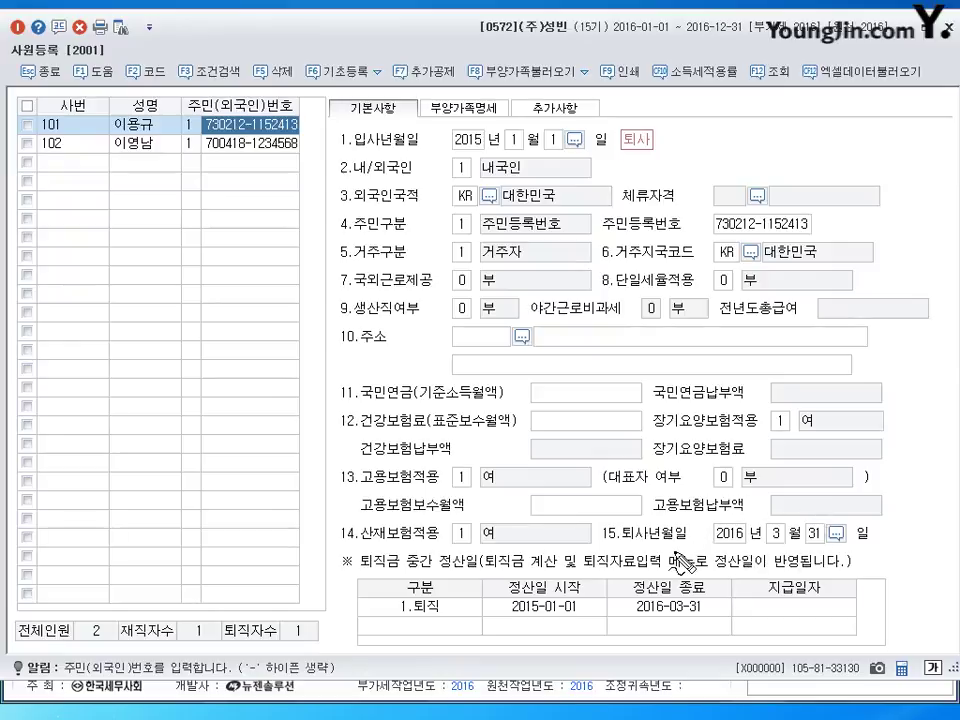
pyautogui.moveTo(698, 546)
pyautogui.mouseDown()
pyautogui.moveTo(856, 536)
pyautogui.moveTo(770, 540)
pyautogui.moveTo(885, 522)
pyautogui.moveTo(853, 508)
pyautogui.mouseUp()
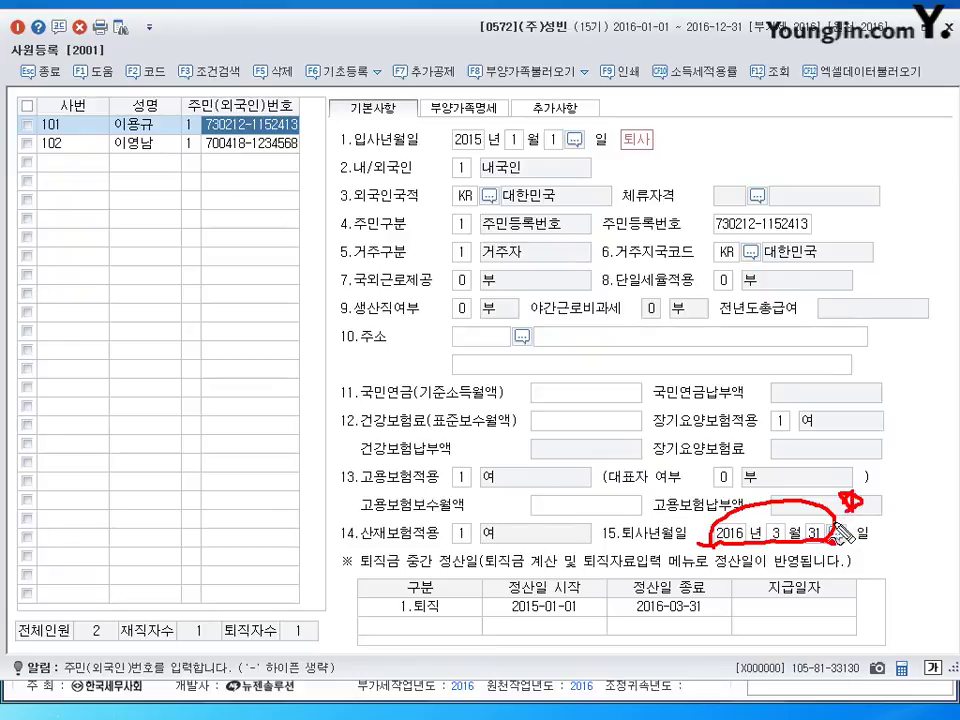
pyautogui.moveTo(740, 636)
pyautogui.mouseDown()
pyautogui.moveTo(745, 575)
pyautogui.moveTo(800, 570)
pyautogui.moveTo(850, 590)
pyautogui.moveTo(743, 640)
pyautogui.mouseUp()
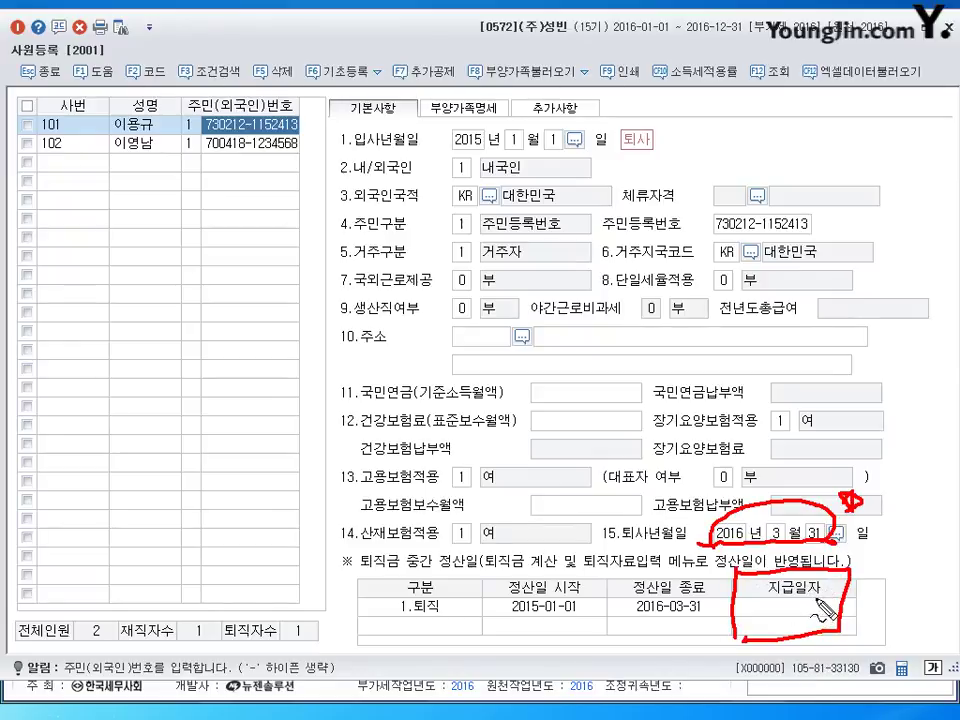
pyautogui.press('Escape')
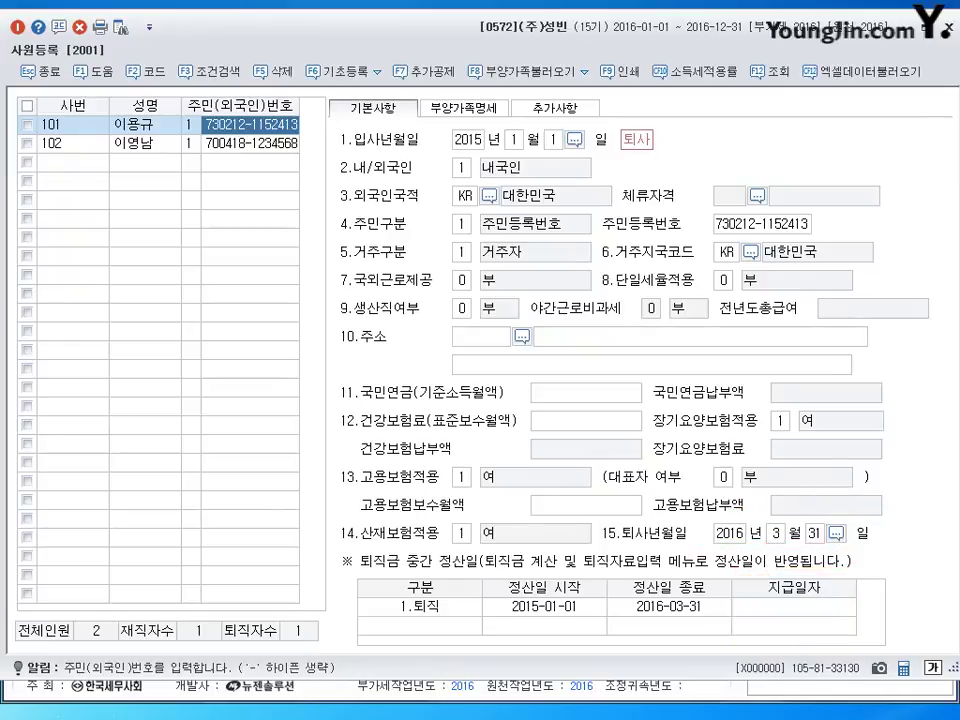
pyautogui.click(945, 36)
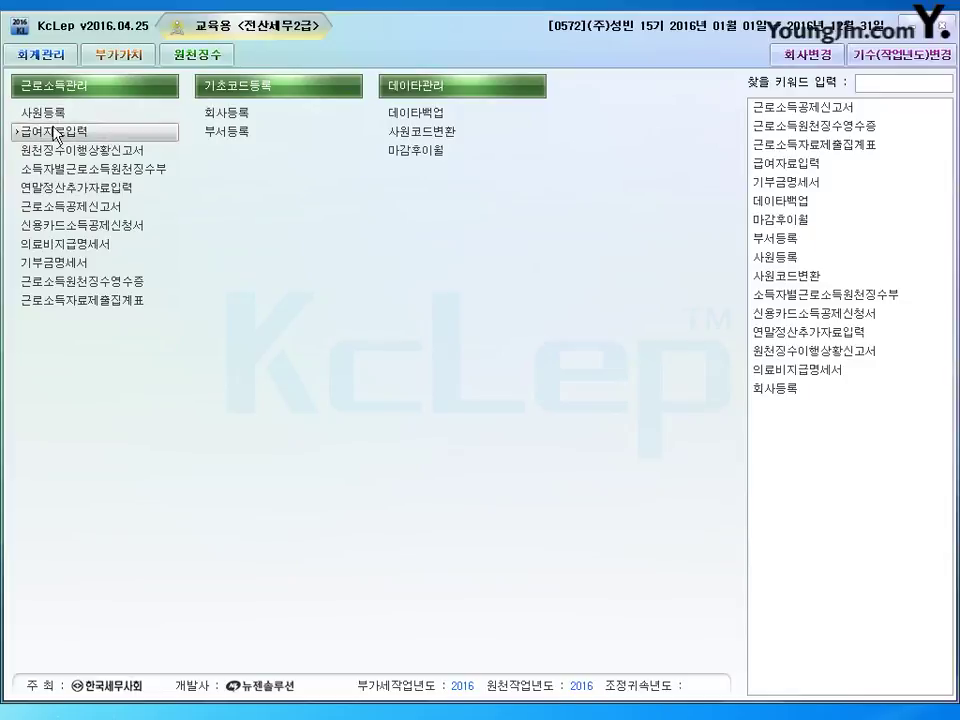
# Step: Open payroll data entry with its allowance and deduction registration list (F4)
pyautogui.click(62, 131)
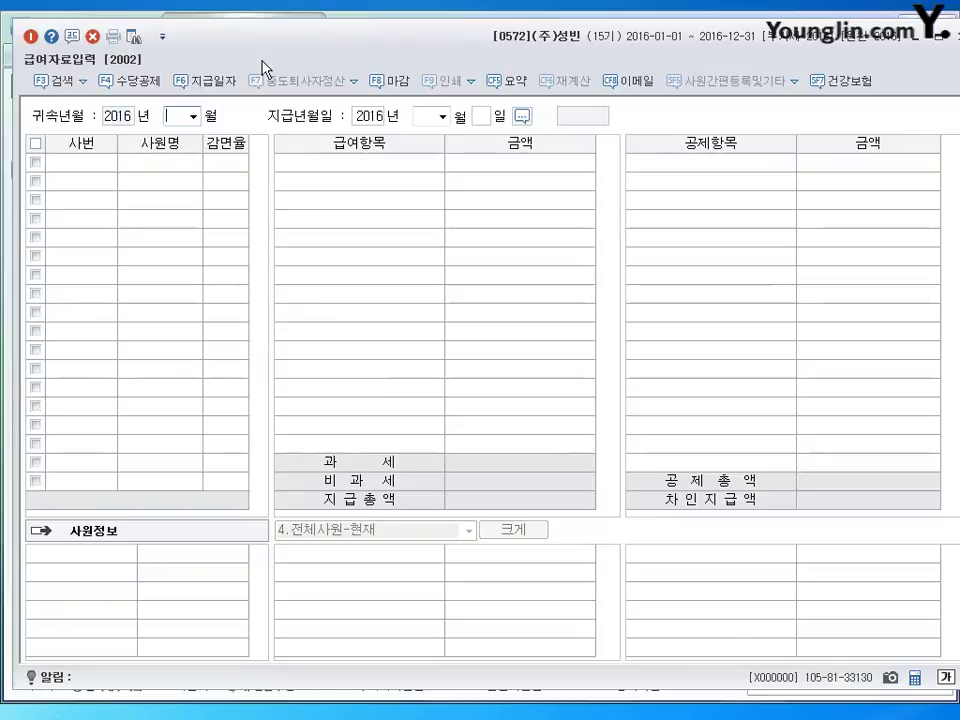
pyautogui.click(125, 80)
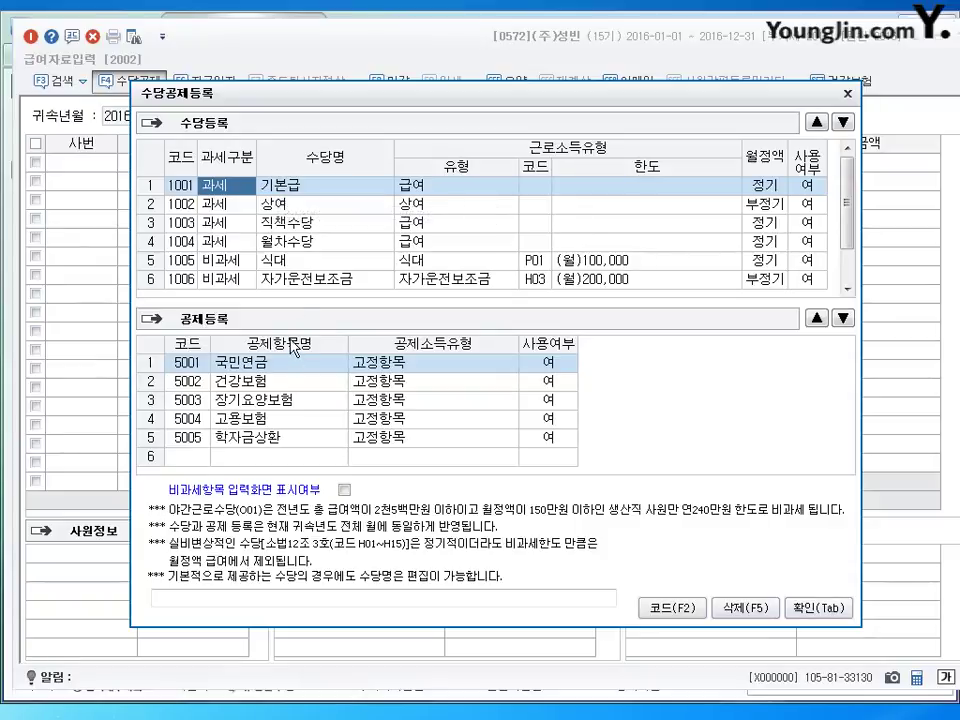
# Step: Check the 직책수당 and 식대 allowance entries, then close the allowance and deduction list
pyautogui.click(297, 228)
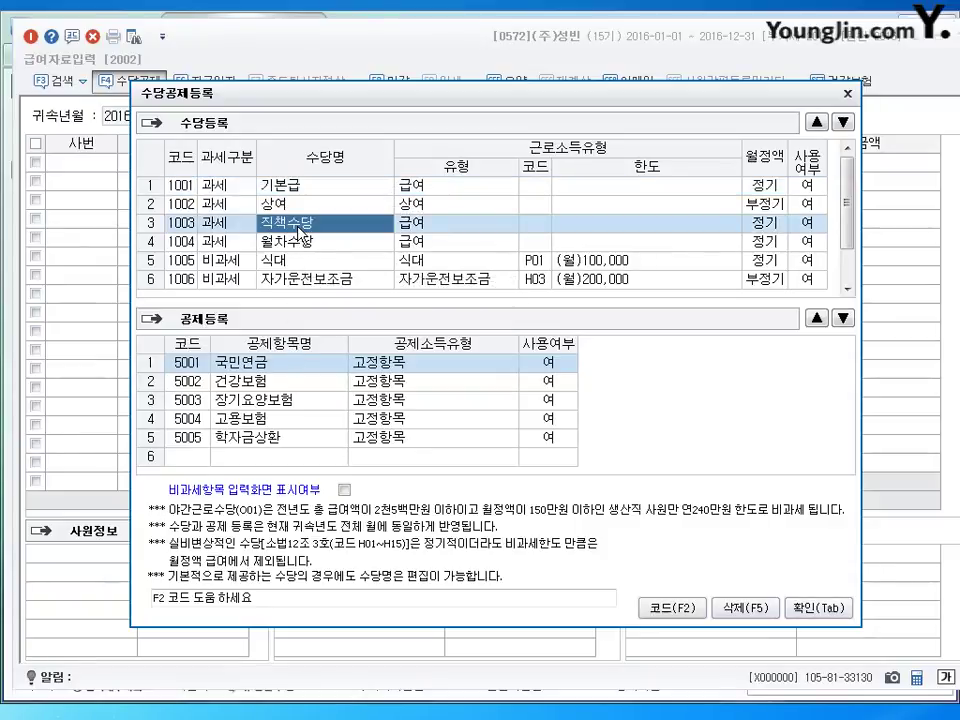
pyautogui.scroll(-1, 296, 229)
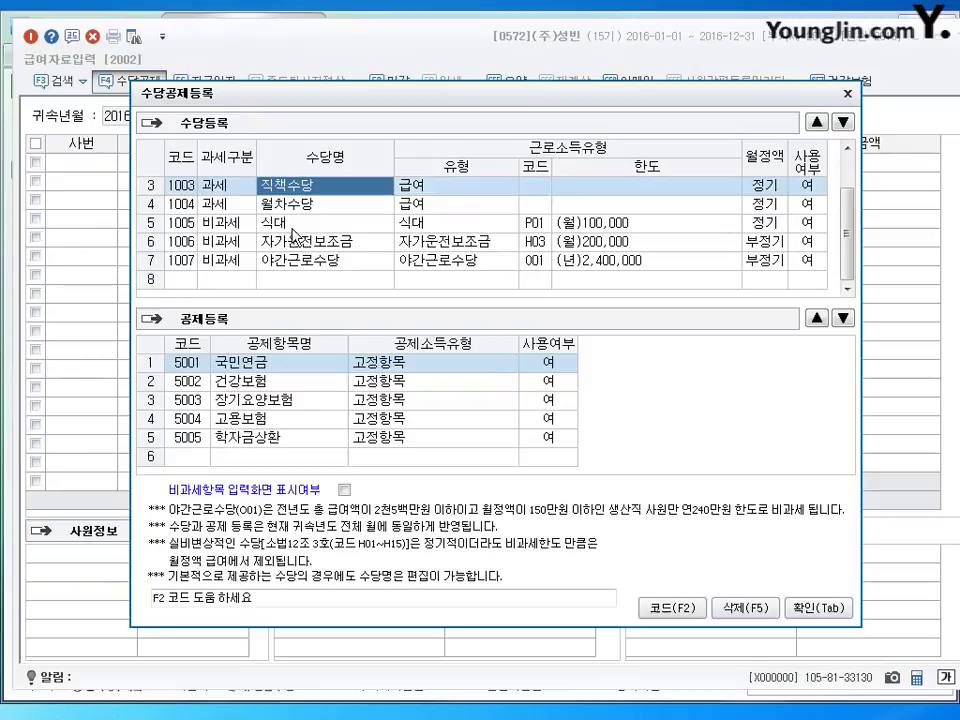
pyautogui.click(296, 229)
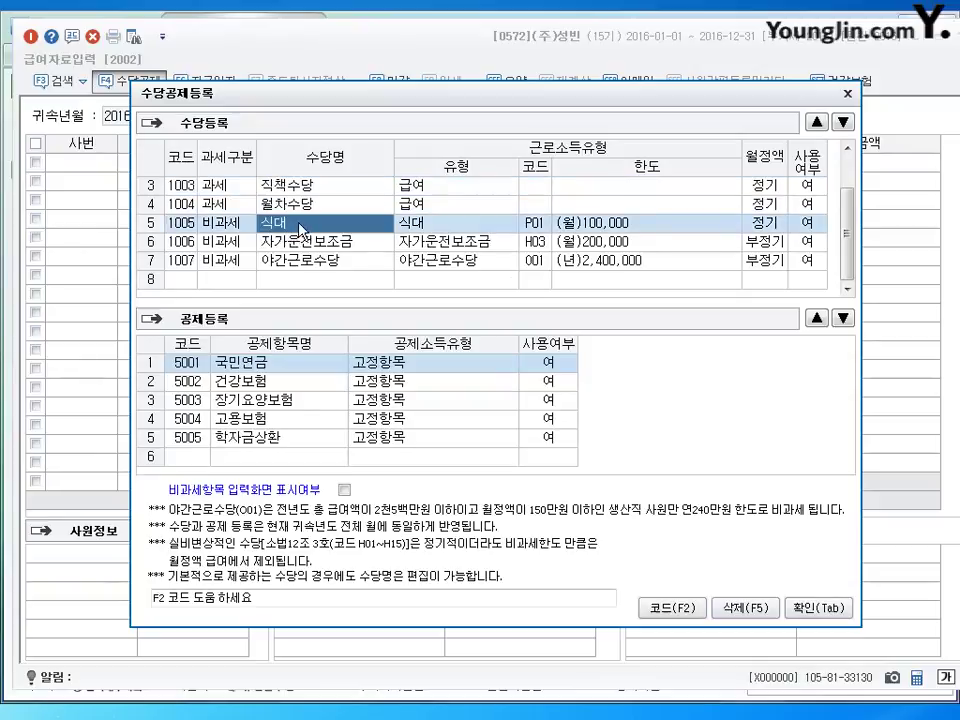
pyautogui.scroll(1, 300, 229)
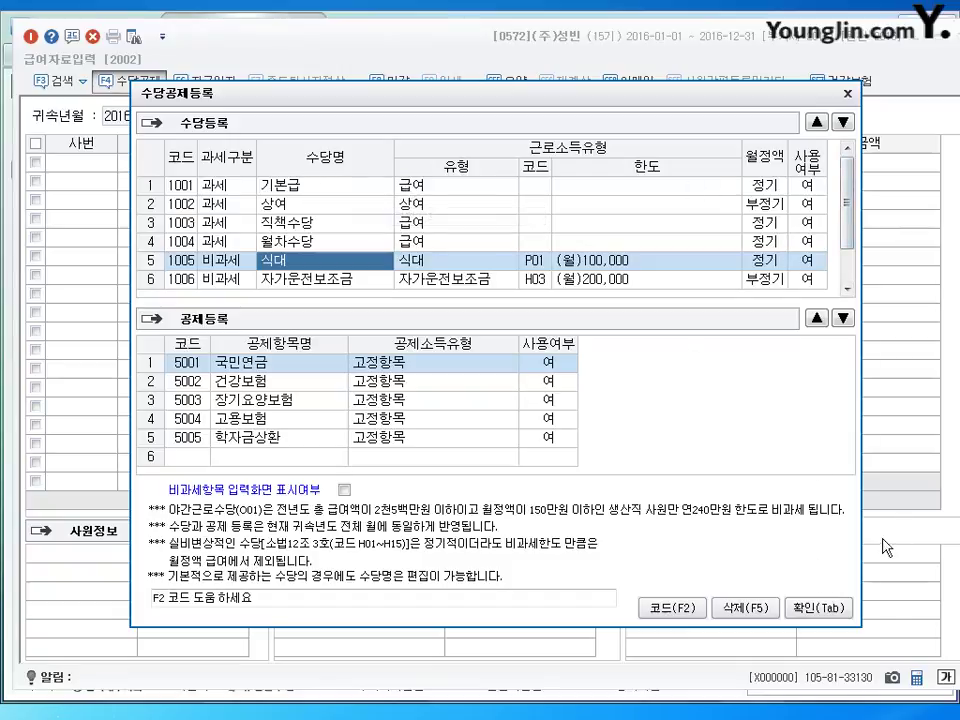
pyautogui.click(837, 607)
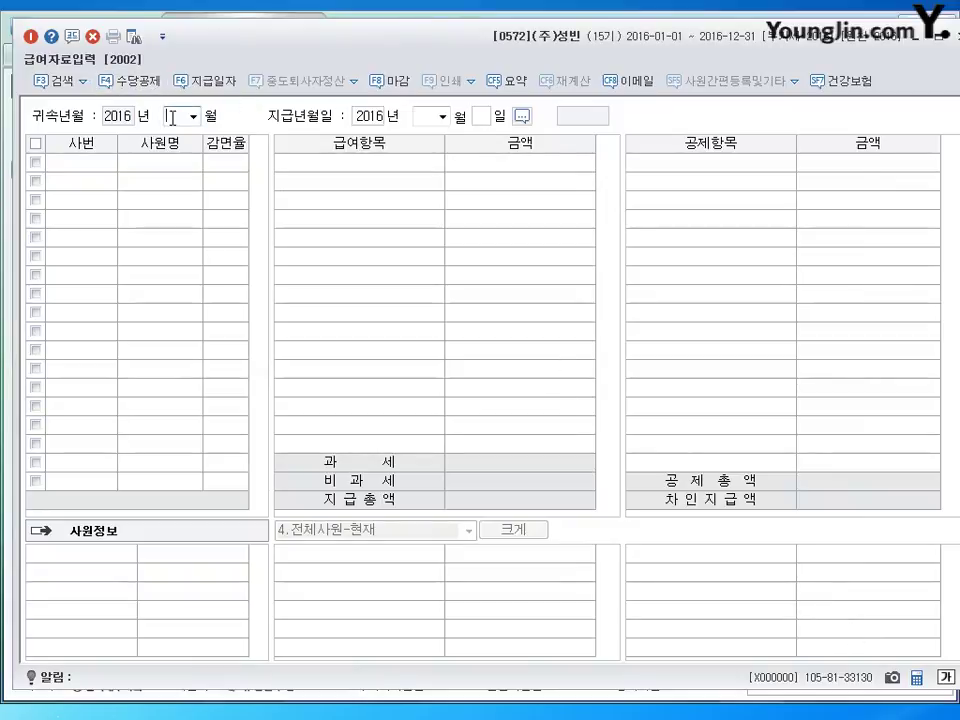
# Step: Set March 2016 as the attribution month and payment day 31, declining last month's data copy
pyautogui.write('3')
pyautogui.press('Return')
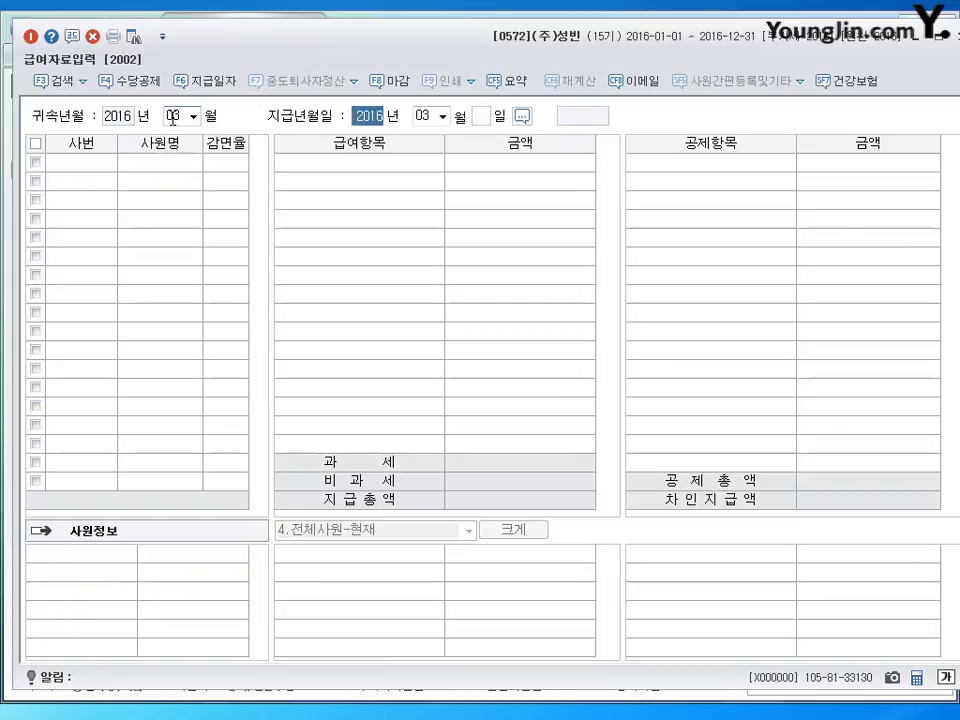
pyautogui.press('Return')
pyautogui.press('Return')
pyautogui.write('31')
pyautogui.press('Return')
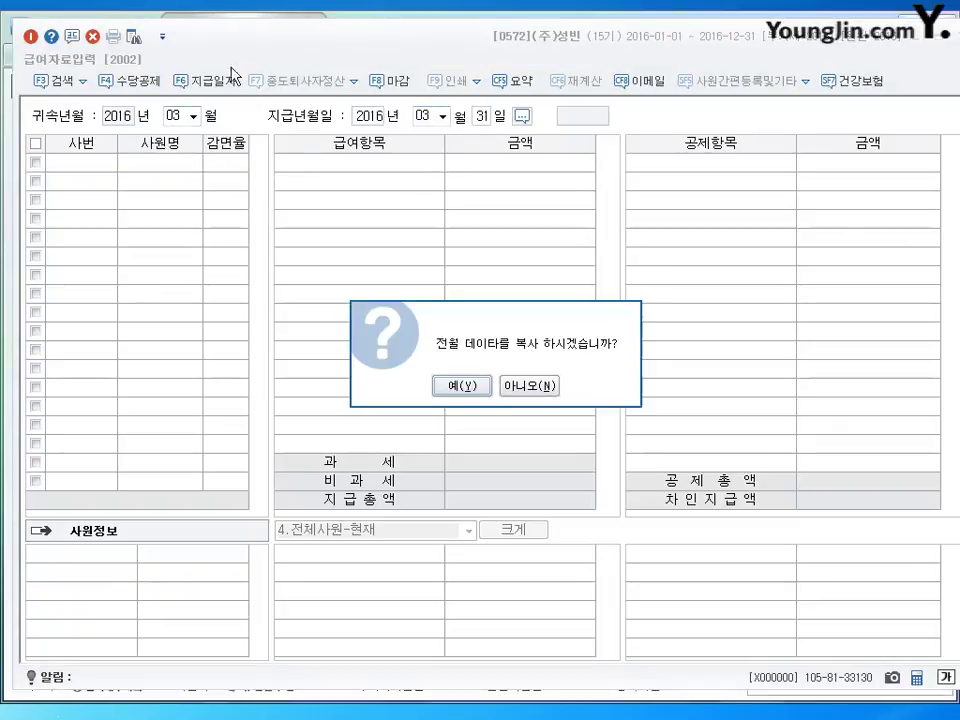
pyautogui.moveTo(490, 180); pyautogui.dragTo(497, 197)
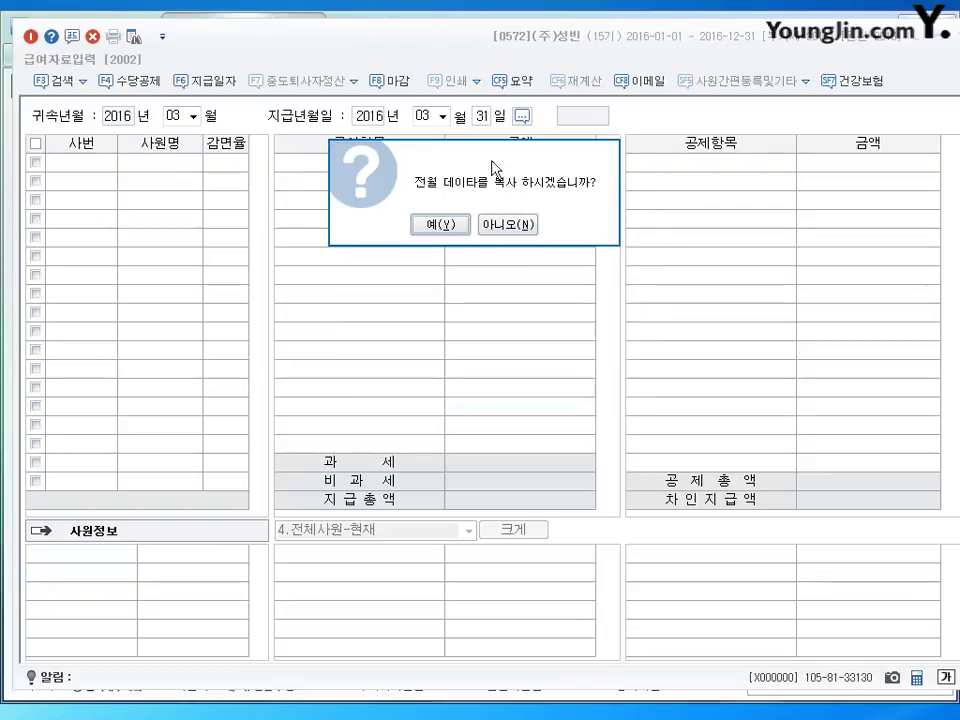
pyautogui.click(505, 231)
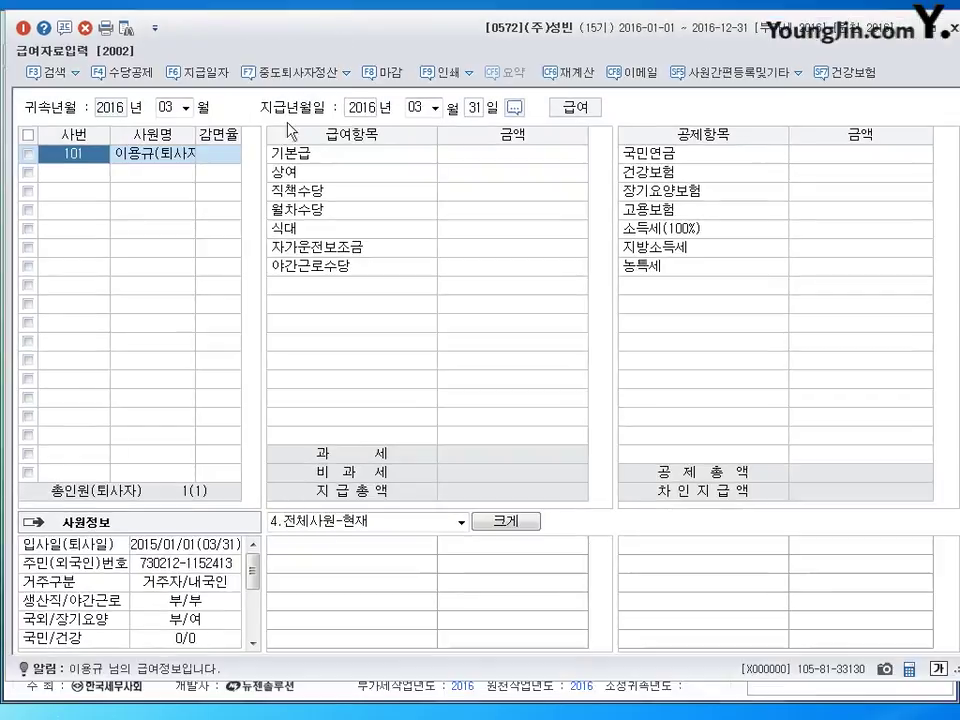
# Step: Enter base pay 5,400,000, position allowance 100,000 and meal allowance 100,000
pyautogui.press('Return')
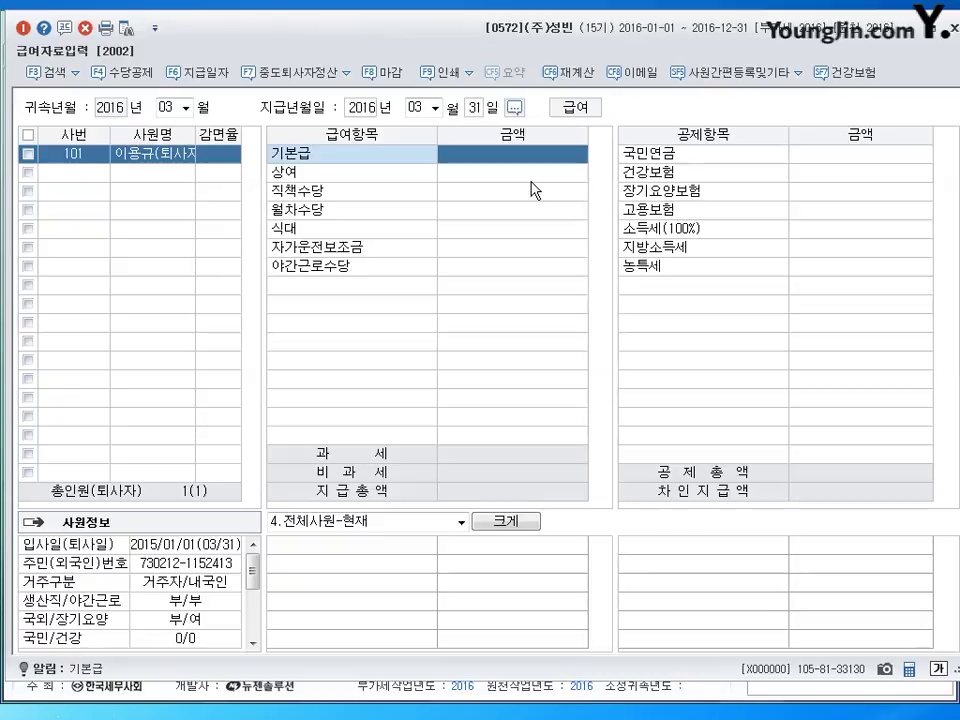
pyautogui.write('5400000')
pyautogui.press('Return')
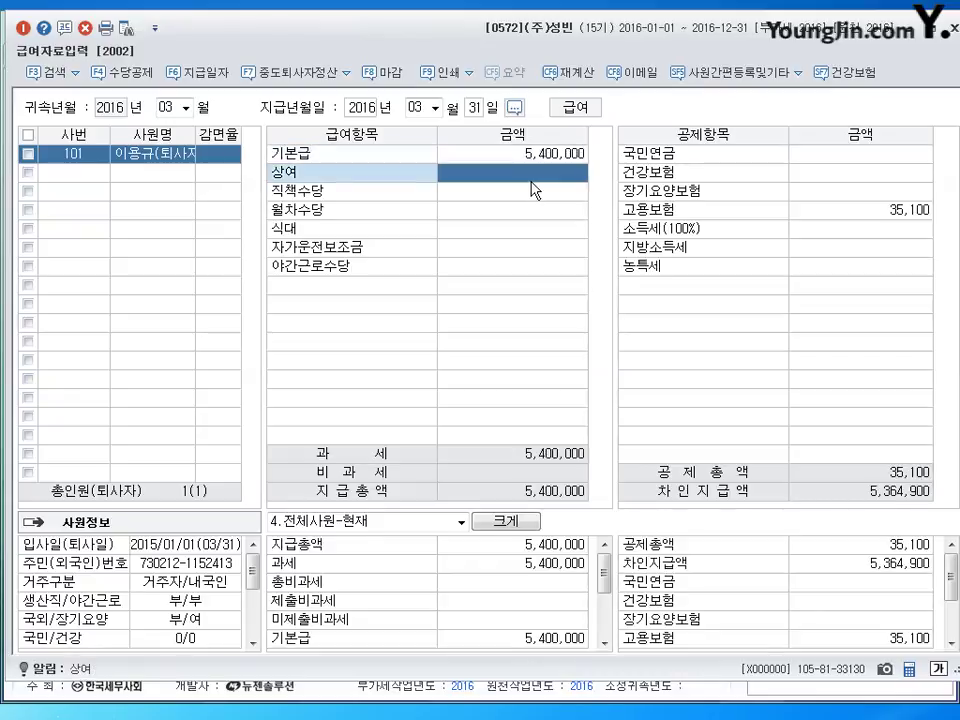
pyautogui.click(531, 189)
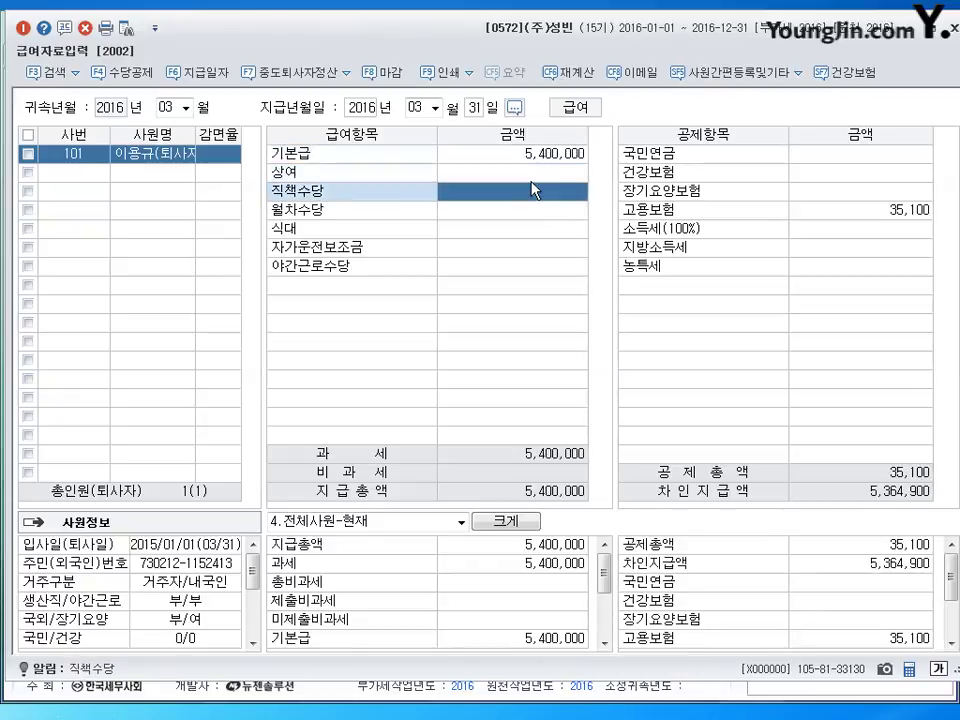
pyautogui.write('1000000')
pyautogui.press('Return')
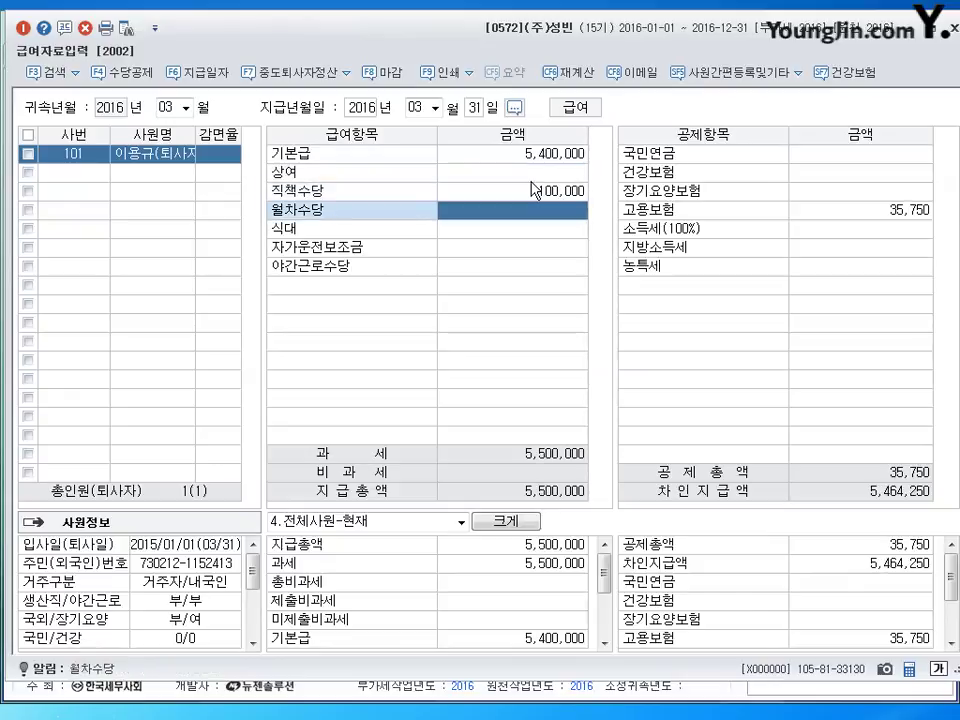
pyautogui.press('Up')
pyautogui.press('Up')
pyautogui.press('Down')
pyautogui.press('Down')
pyautogui.press('Down')
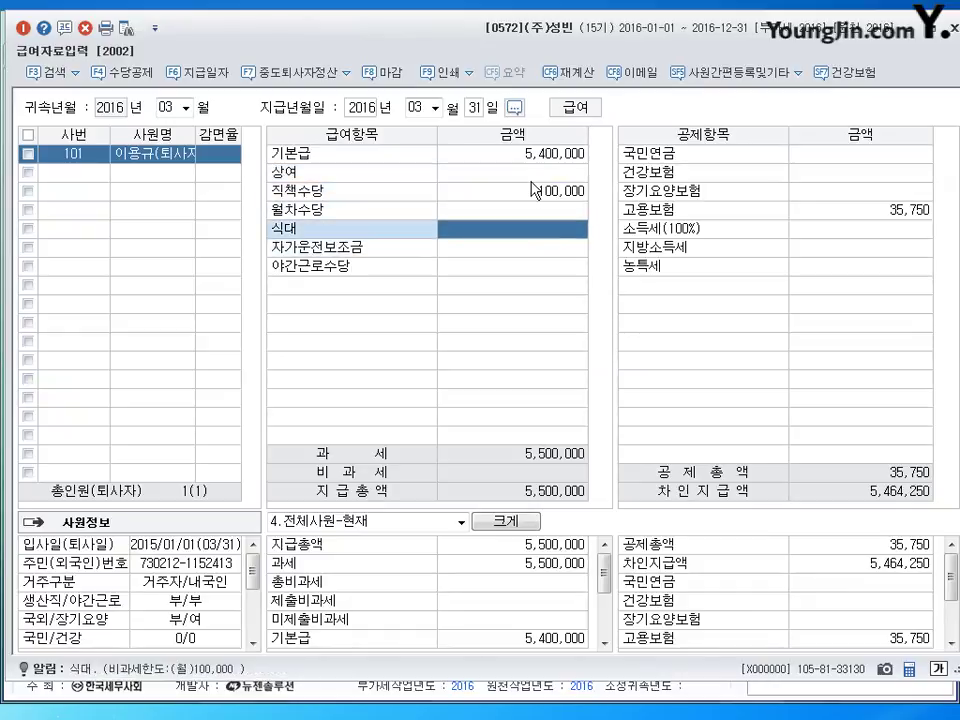
pyautogui.write('1000000')
pyautogui.press('Return')
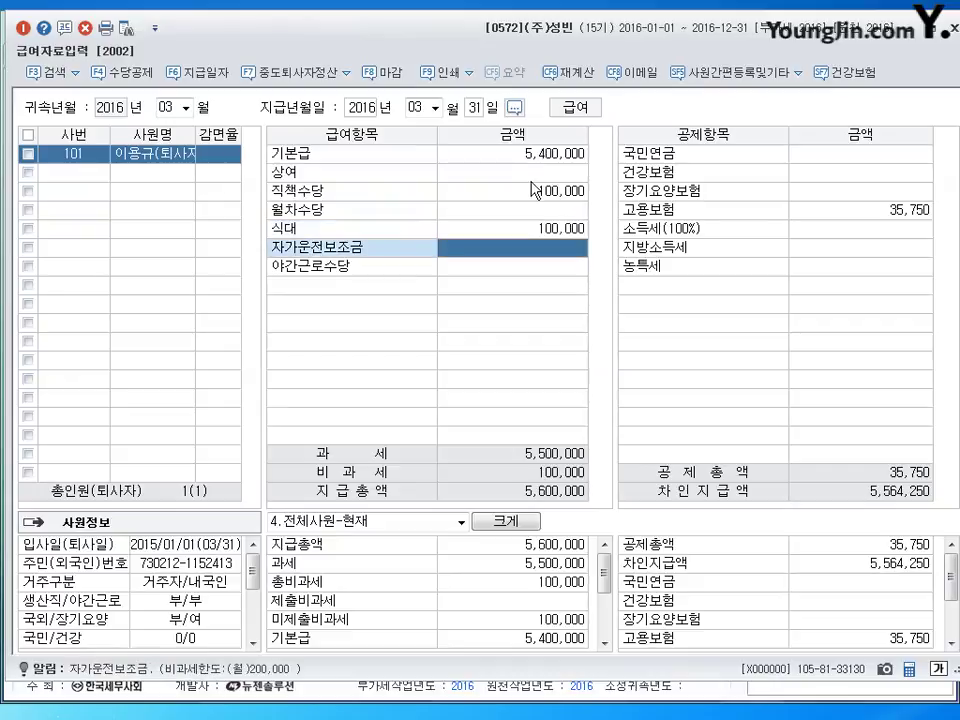
# Step: Review the base pay, position allowance and meal allowance amounts across the pay rows
pyautogui.press('Up')
pyautogui.press('Up')
pyautogui.press('Up')
pyautogui.press('Up')
pyautogui.press('Up')
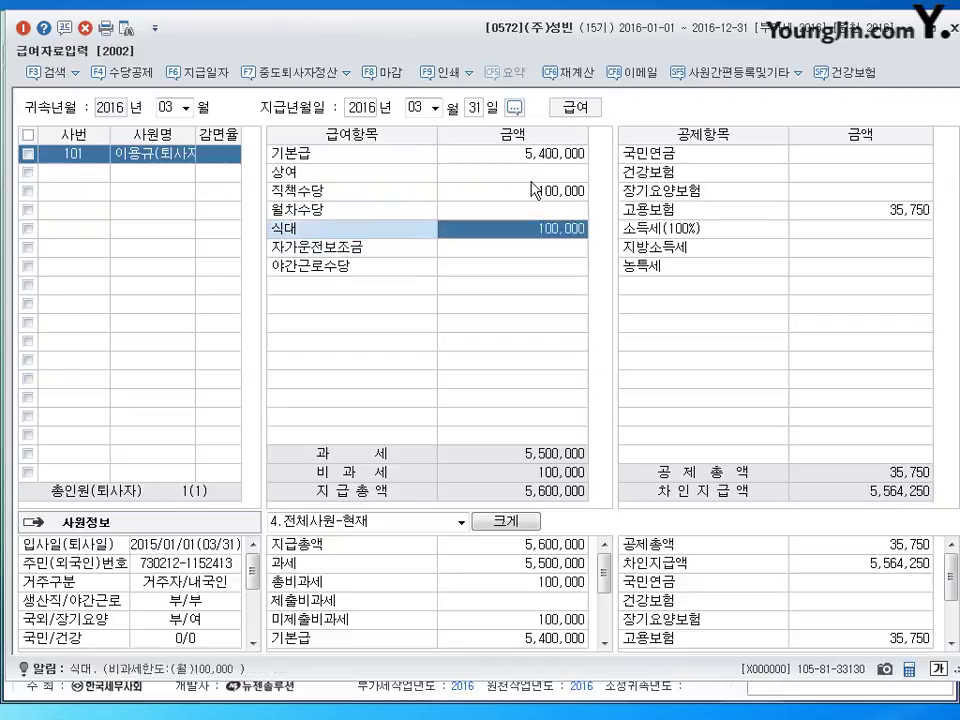
pyautogui.click(535, 190)
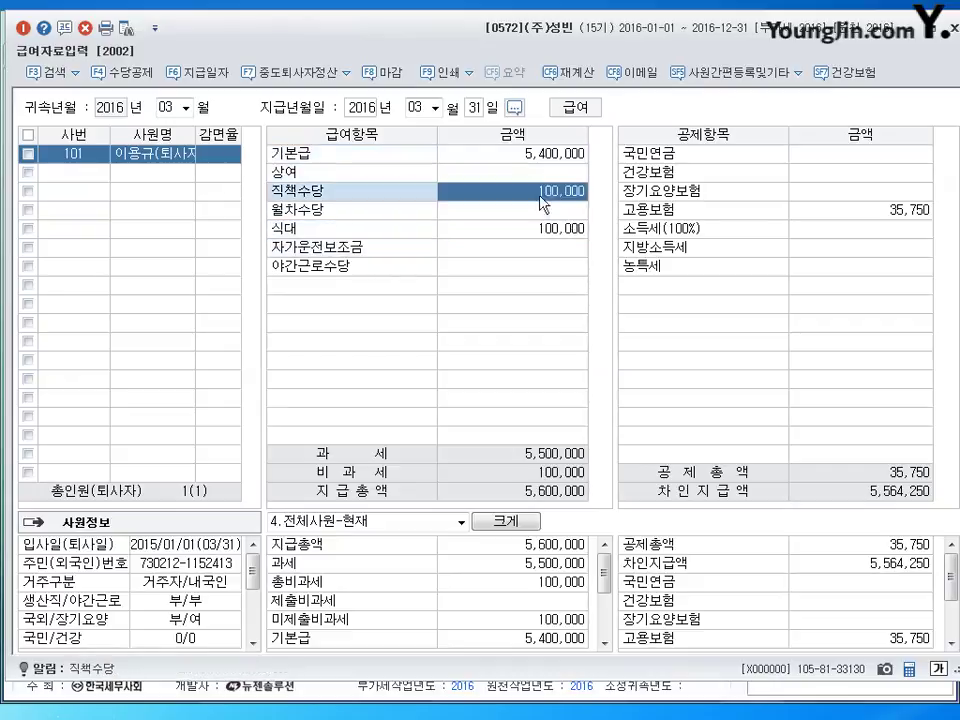
pyautogui.click(553, 229)
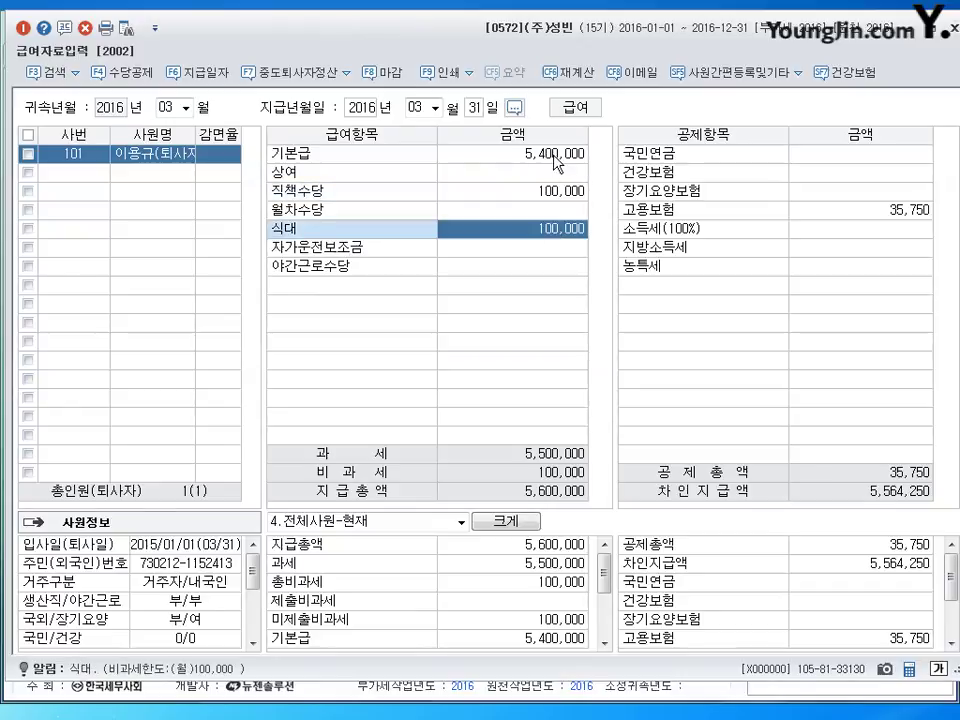
pyautogui.click(550, 190)
pyautogui.click(547, 232)
pyautogui.click(512, 155)
pyautogui.click(533, 191)
pyautogui.click(531, 229)
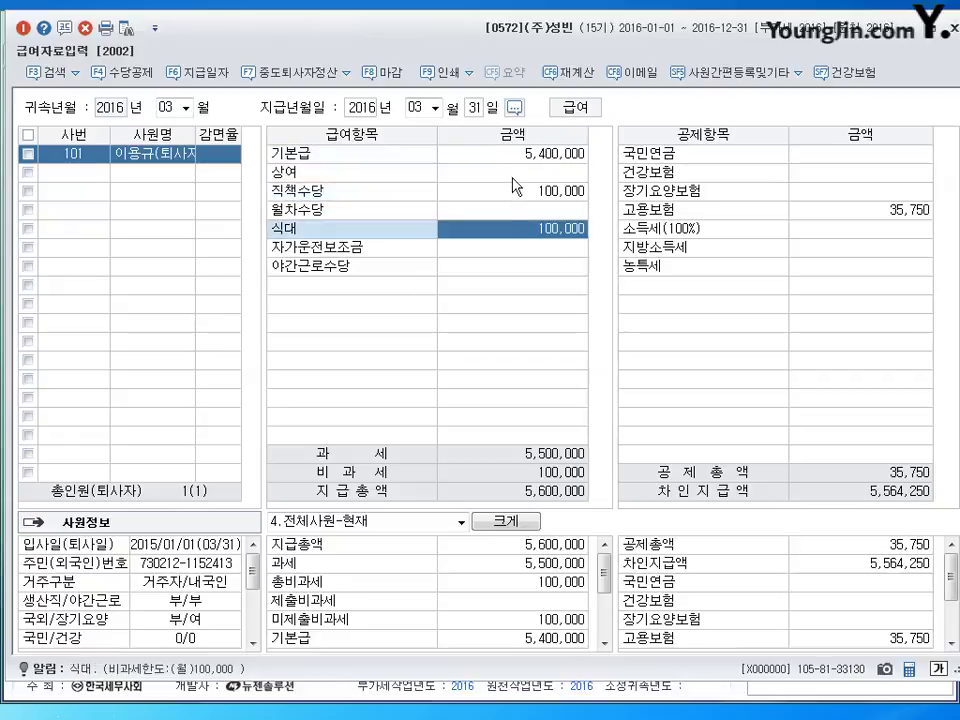
pyautogui.click(517, 172)
pyautogui.click(522, 210)
pyautogui.click(530, 247)
pyautogui.click(533, 265)
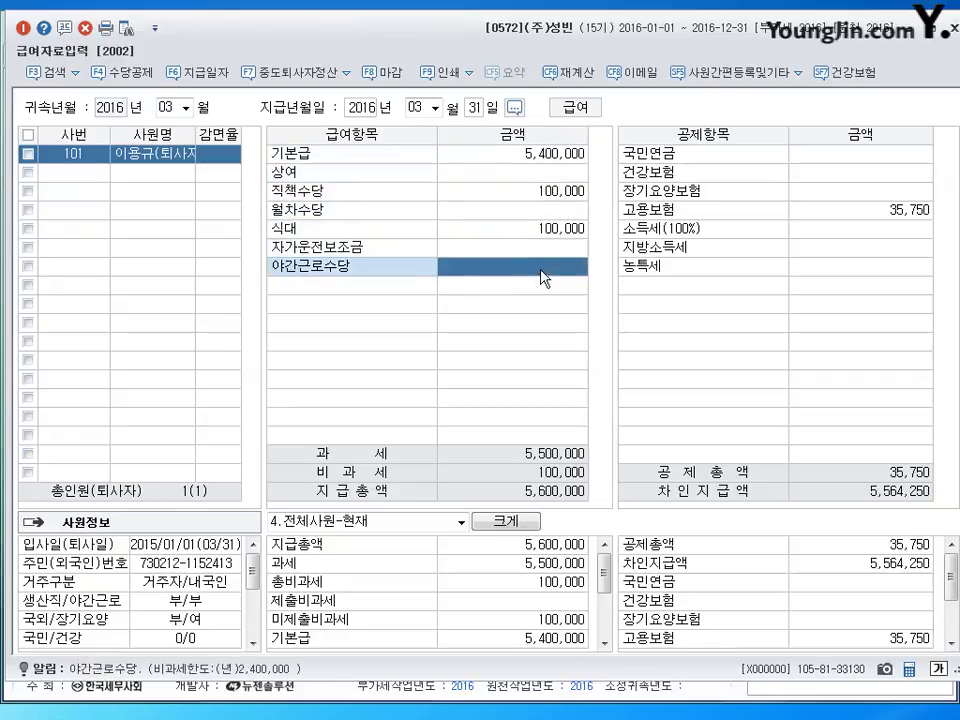
pyautogui.click(540, 228)
pyautogui.click(528, 154)
pyautogui.click(548, 193)
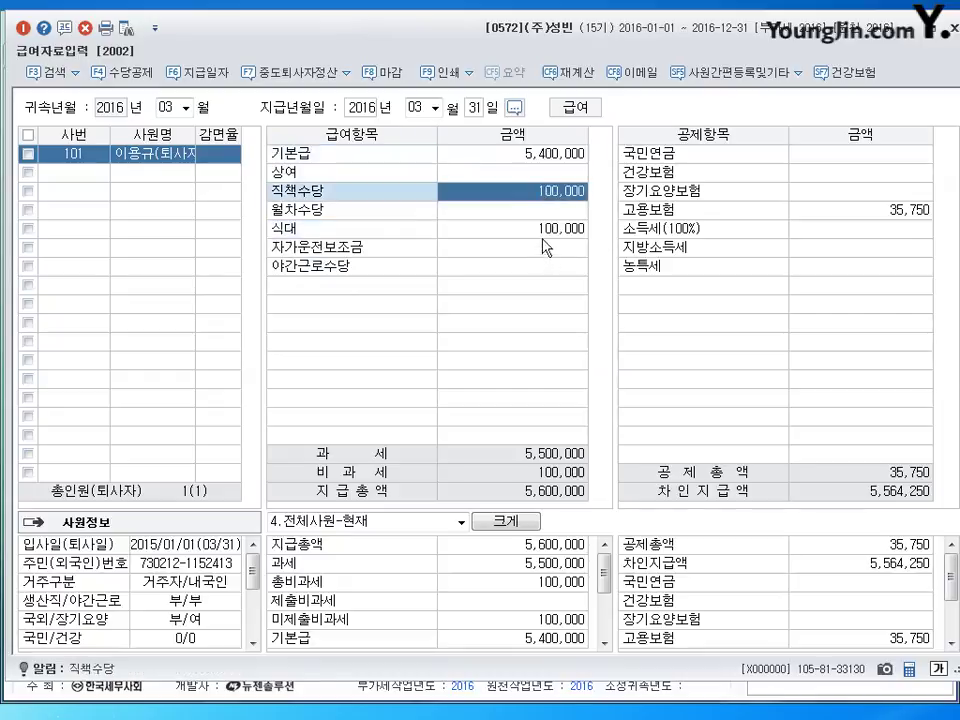
pyautogui.click(547, 233)
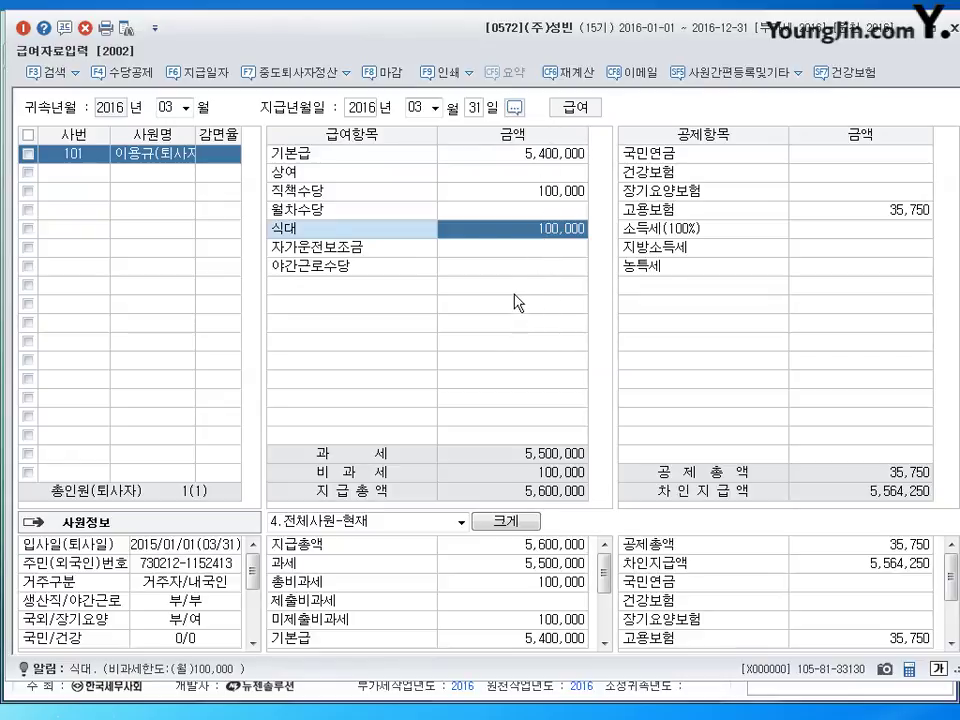
# Step: Enter 225,000 national pension and 147,250 health insurance, then bring up the mid-year settlement (F7)
pyautogui.click(905, 155)
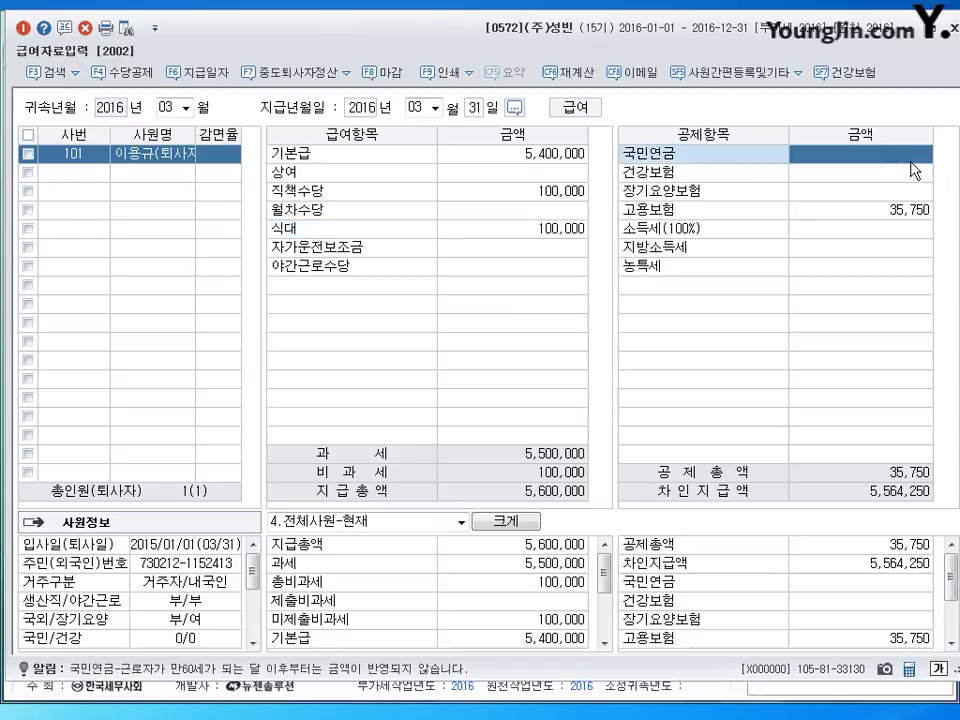
pyautogui.write('2250000')
pyautogui.press('Return')
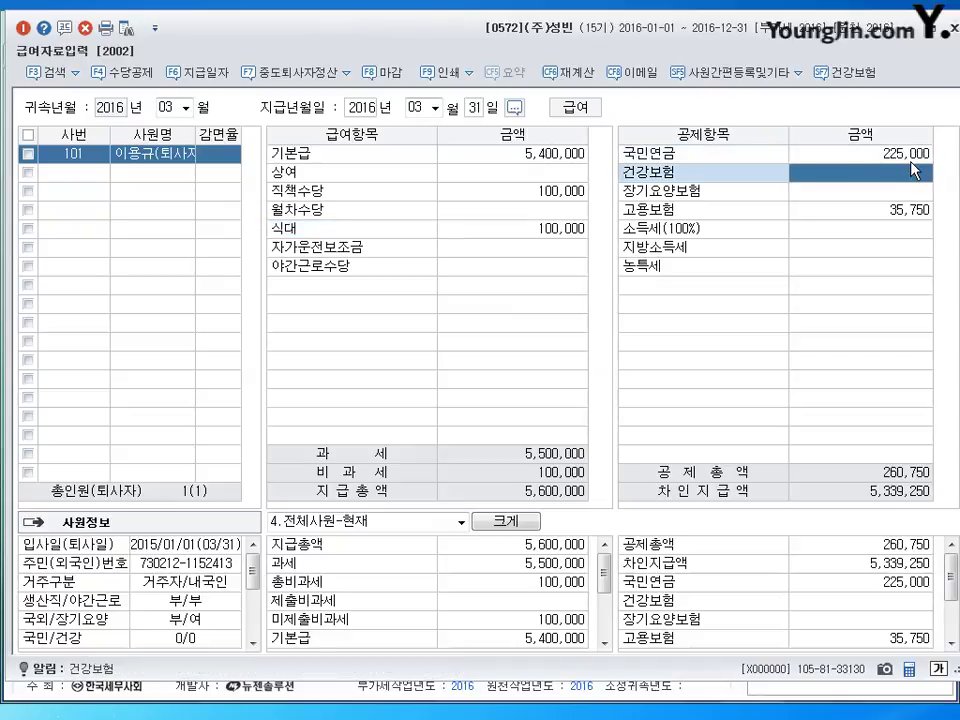
pyautogui.write('147')
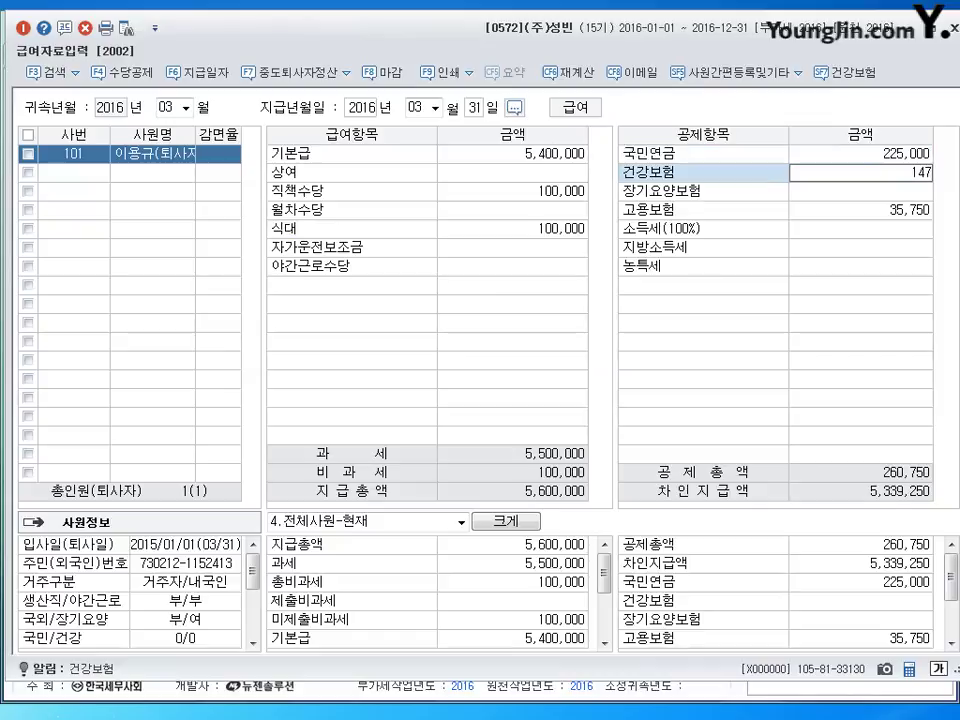
pyautogui.write(',250')
pyautogui.press('Return')
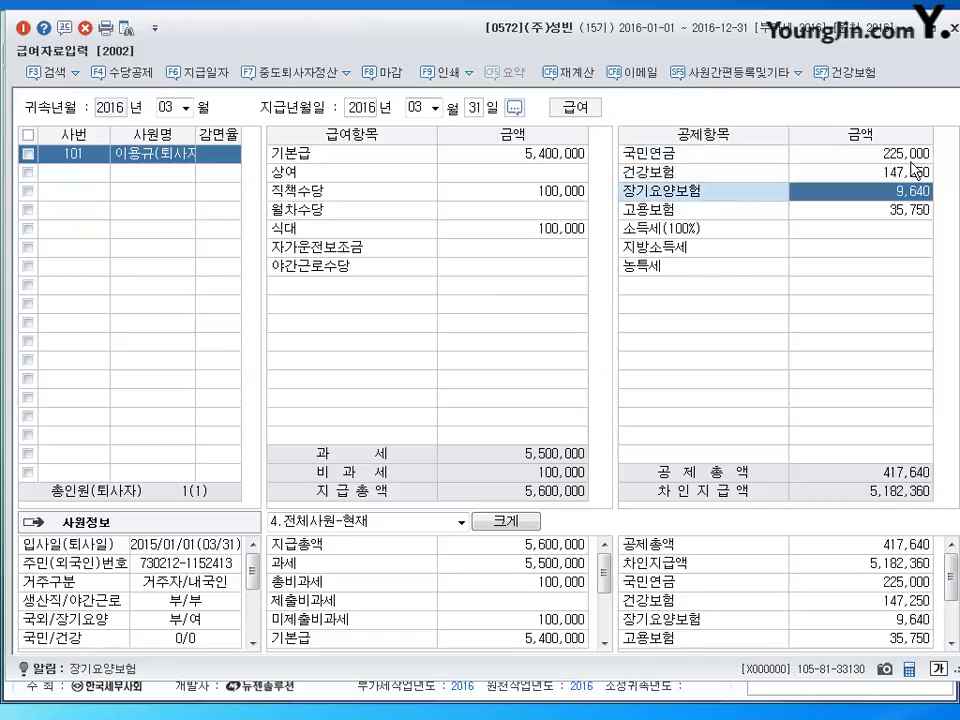
pyautogui.press('Return')
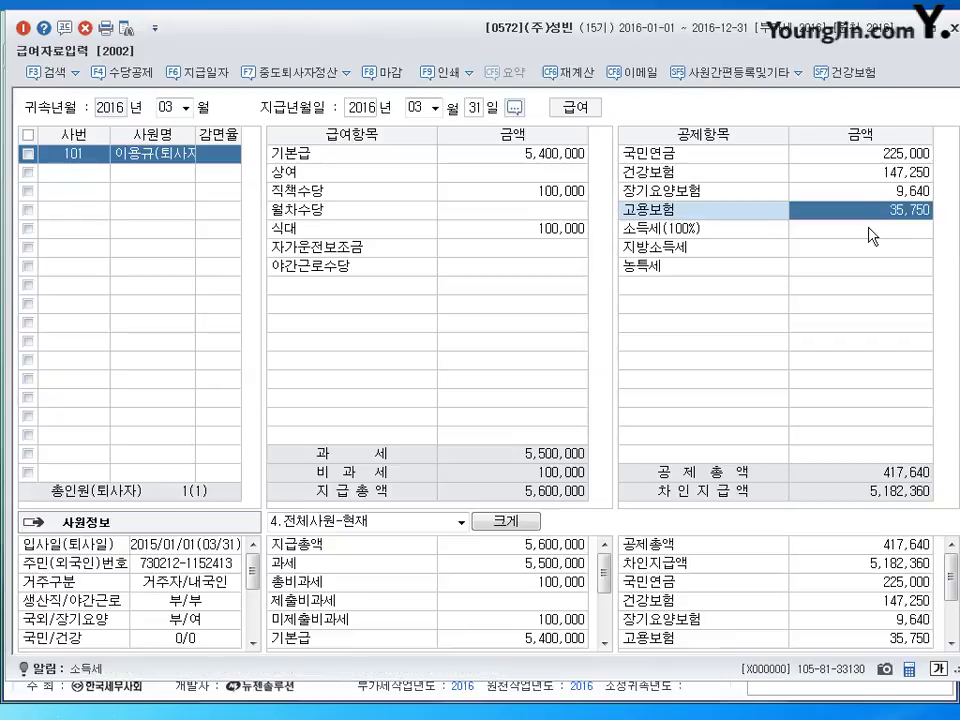
pyautogui.press('F7')
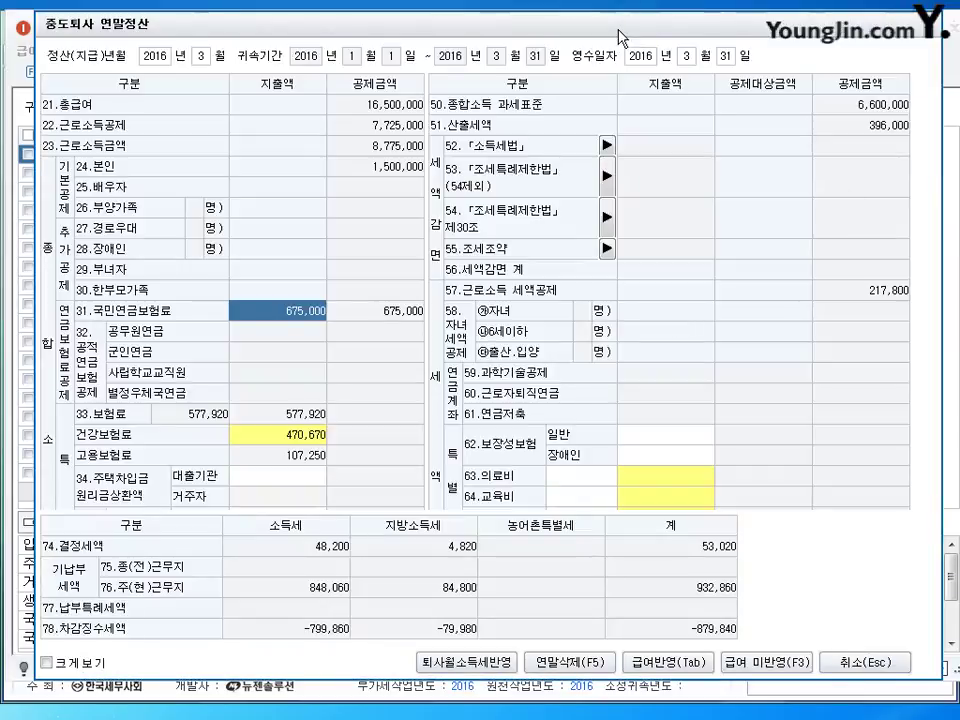
# Step: Apply the settlement refund (−799,860 income tax, −79,980 local tax) to March pay
pyautogui.moveTo(540, 18); pyautogui.dragTo(553, 213)
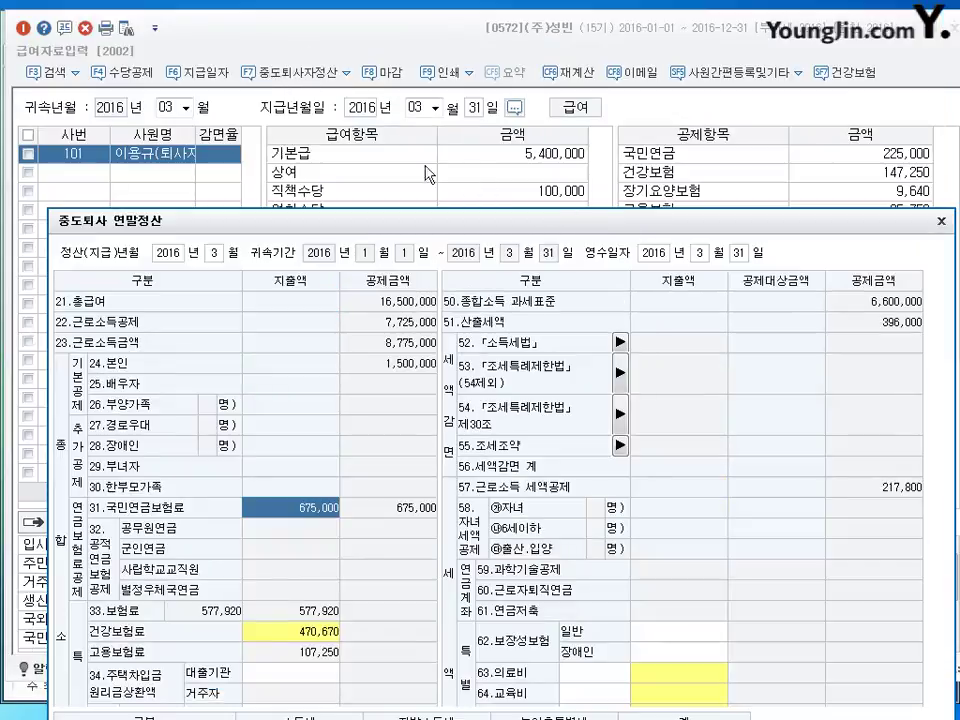
pyautogui.moveTo(600, 222); pyautogui.dragTo(580, 36)
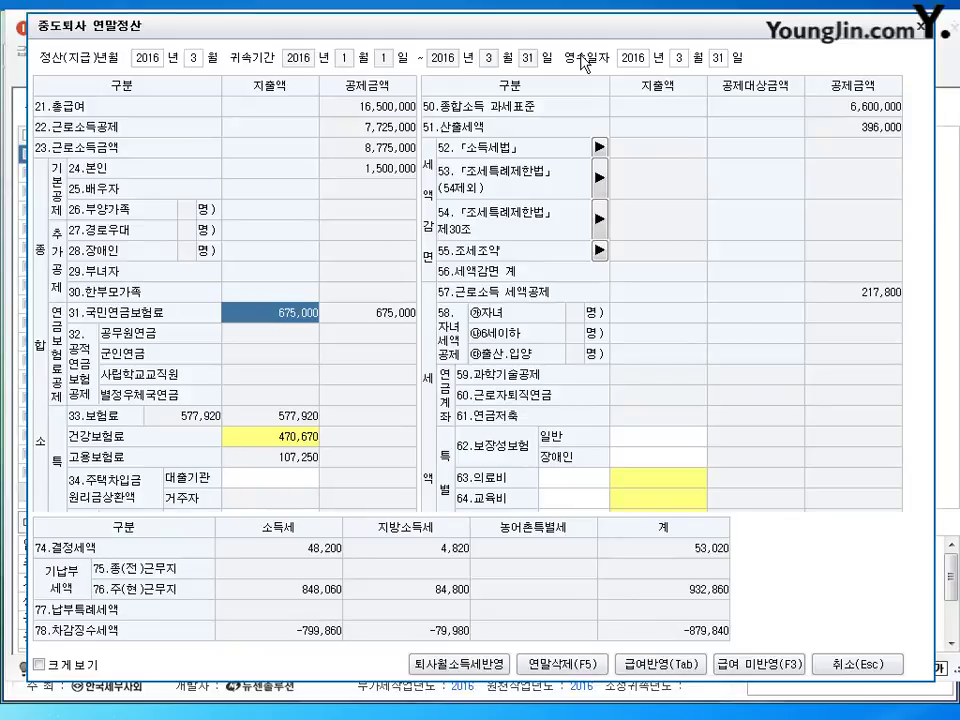
pyautogui.moveTo(579, 34); pyautogui.dragTo(585, 31)
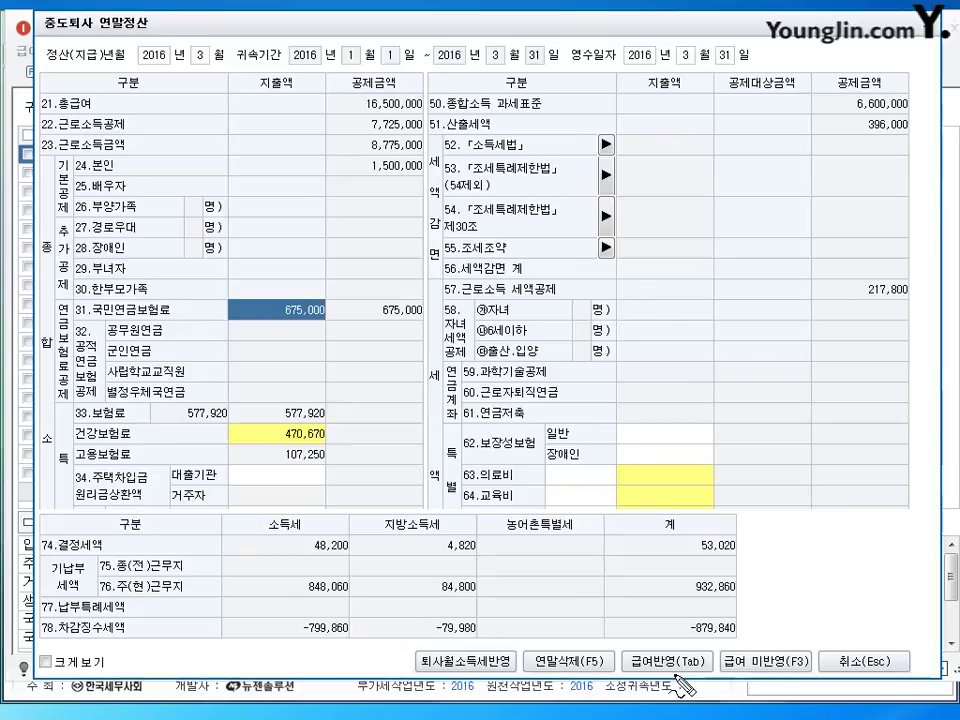
pyautogui.moveTo(680, 638)
pyautogui.mouseDown()
pyautogui.moveTo(625, 660)
pyautogui.moveTo(668, 700)
pyautogui.moveTo(675, 660)
pyautogui.mouseUp()
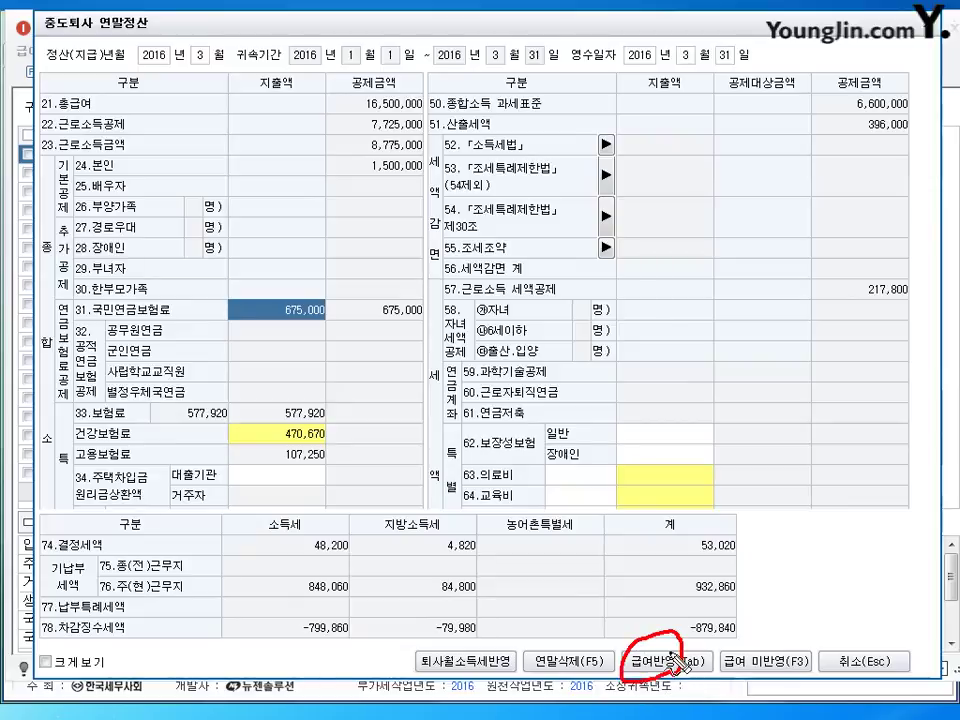
pyautogui.click(672, 660)
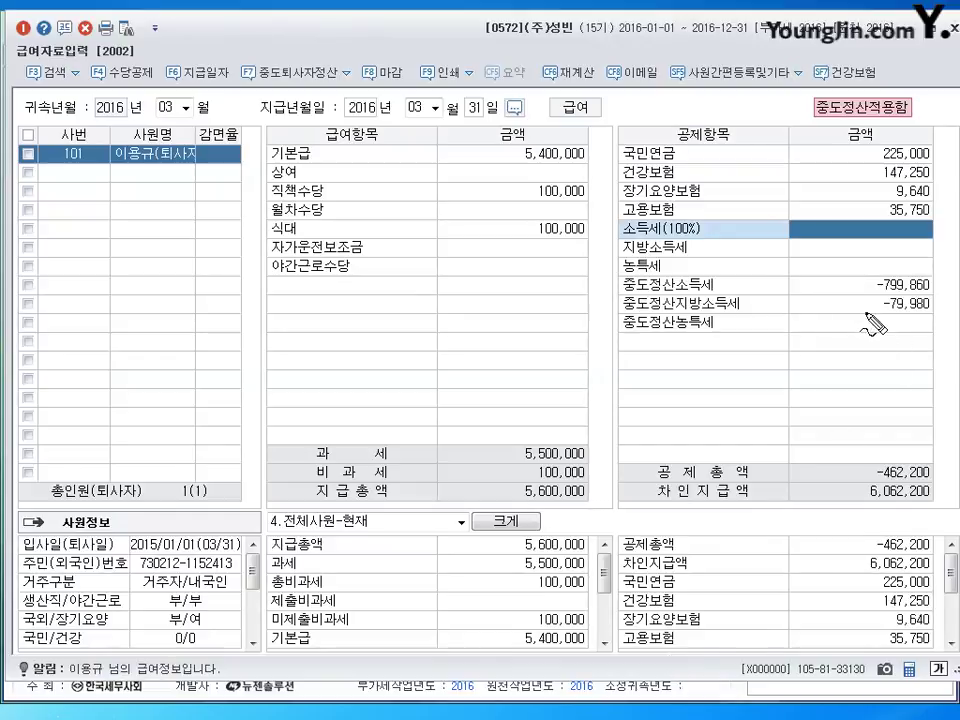
# Step: Review the allowance and deduction item settings and close them
pyautogui.moveTo(880, 280)
pyautogui.mouseDown()
pyautogui.moveTo(905, 315)
pyautogui.moveTo(874, 338)
pyautogui.moveTo(860, 325)
pyautogui.mouseUp()
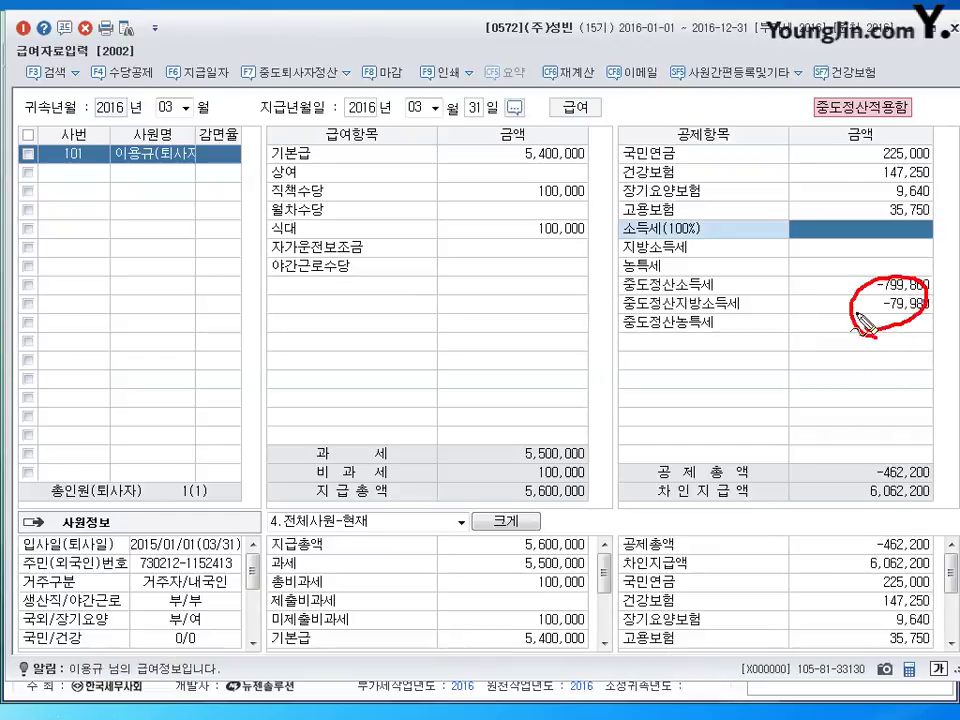
pyautogui.moveTo(828, 118)
pyautogui.mouseDown()
pyautogui.moveTo(870, 117)
pyautogui.moveTo(903, 96)
pyautogui.moveTo(870, 148)
pyautogui.mouseUp()
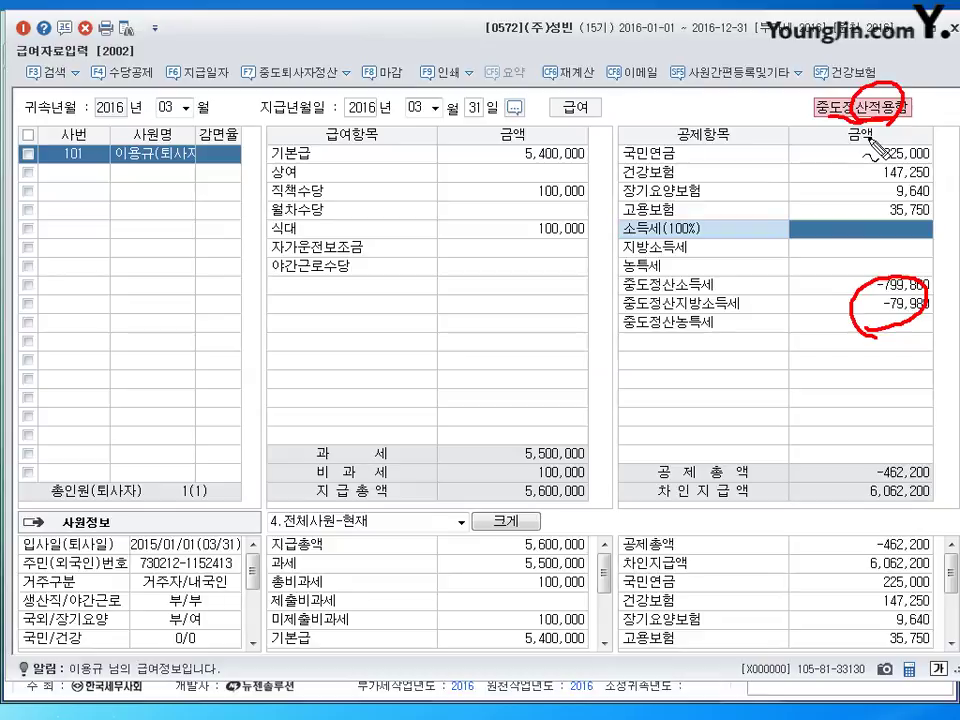
pyautogui.press('Escape')
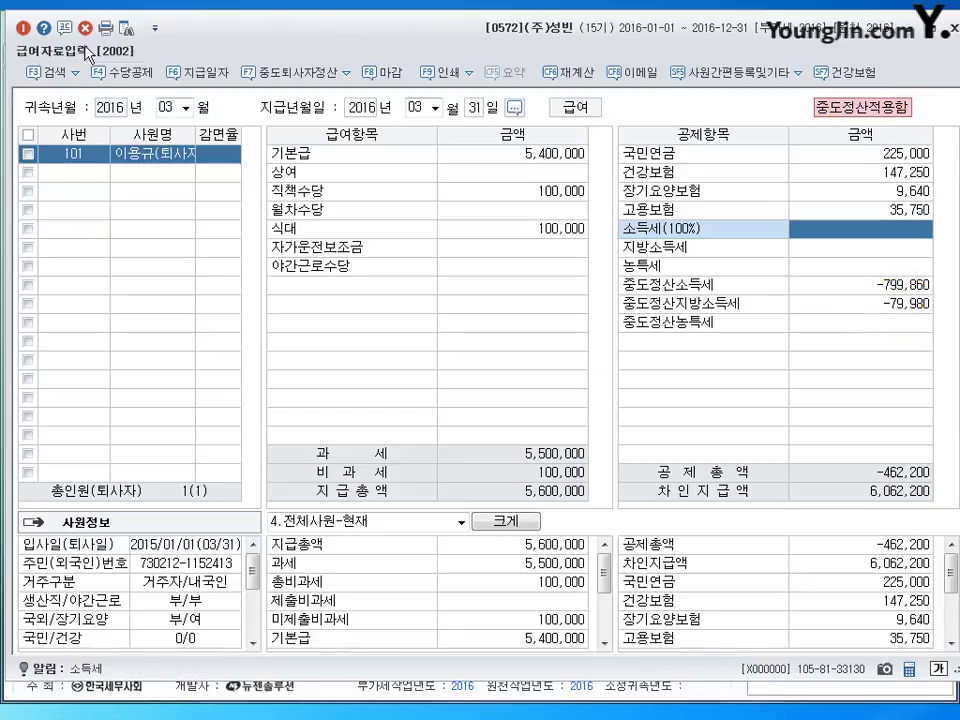
pyautogui.click(120, 72)
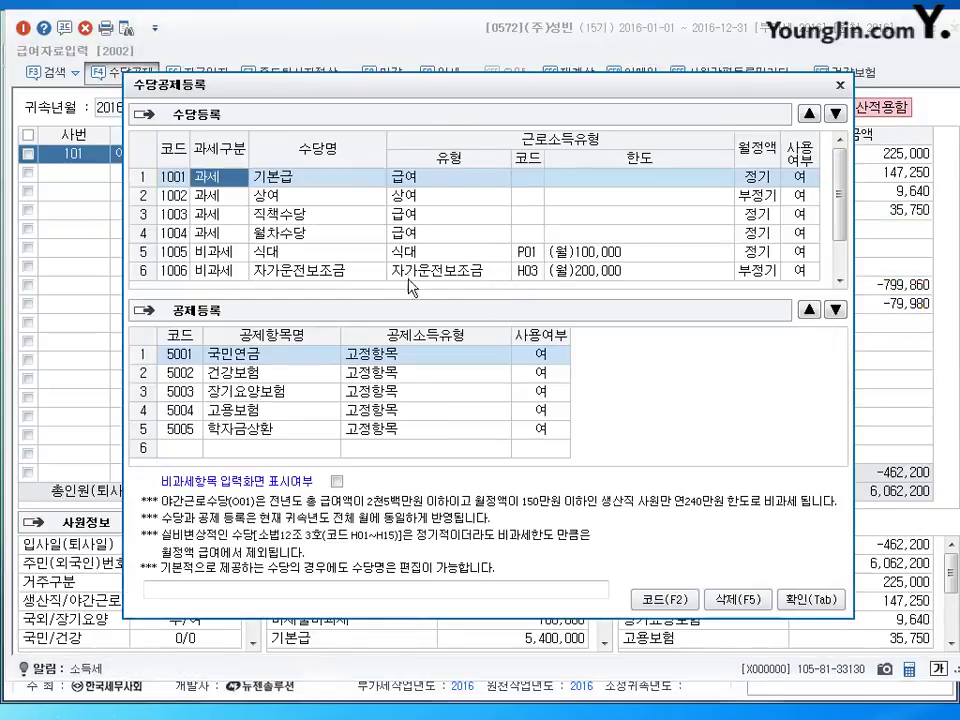
pyautogui.press('Escape')
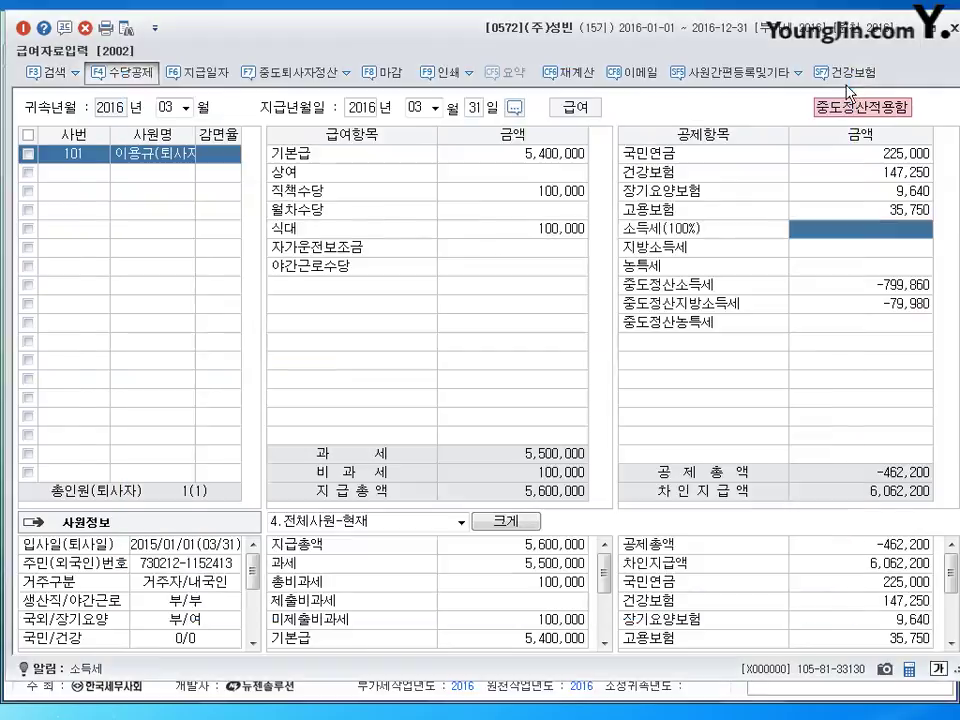
# Step: Check the pay item and non-taxable meal allowance amounts, then close payroll entry
pyautogui.click(540, 157)
pyautogui.press('Return')
pyautogui.press('Return')
pyautogui.click(563, 156)
pyautogui.click(560, 190)
pyautogui.click(553, 228)
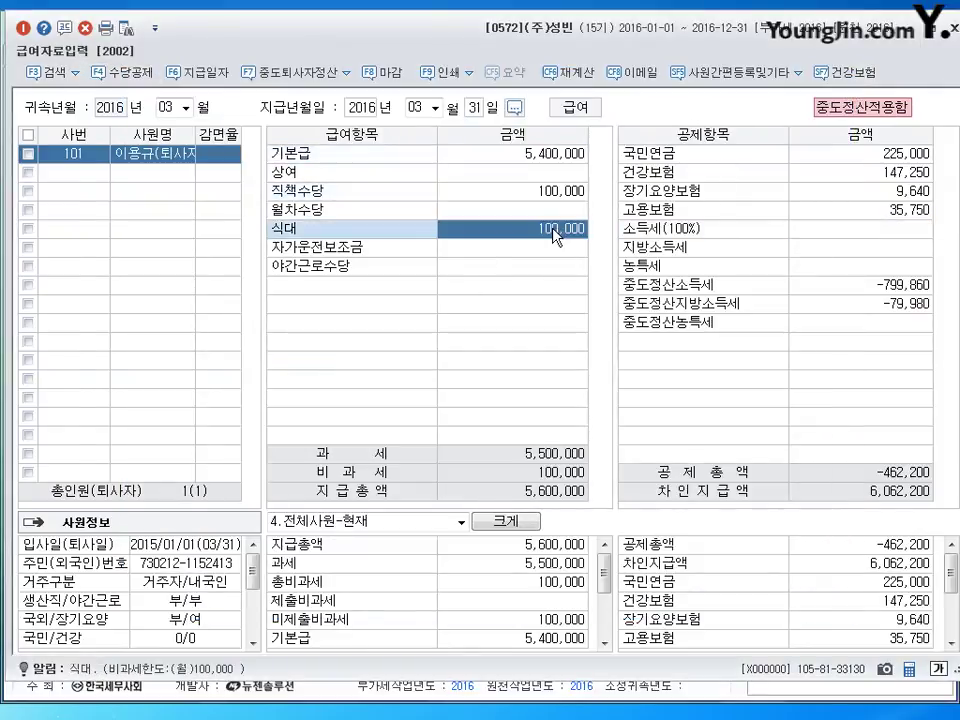
pyautogui.click(118, 72)
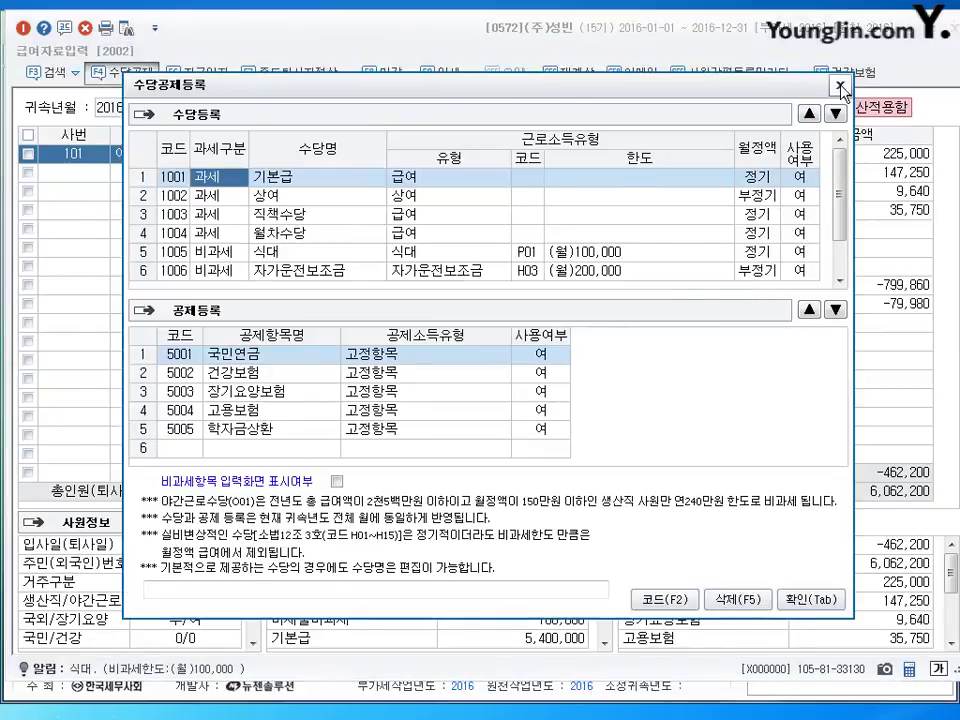
pyautogui.click(838, 86)
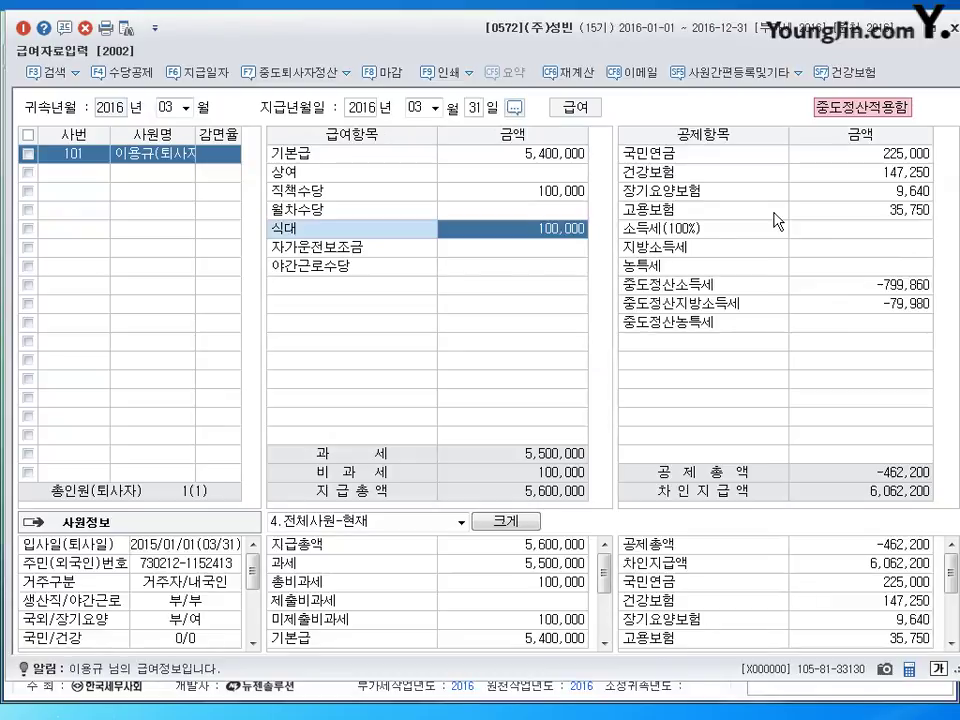
pyautogui.click(941, 27)
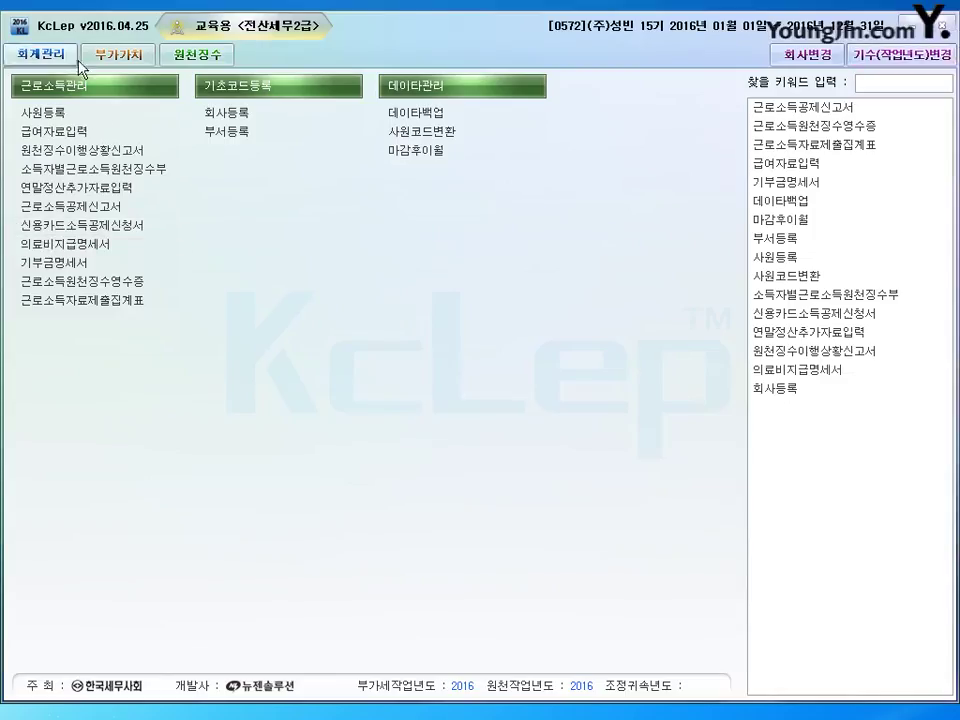
# Step: Load the withholding status report for attribution and payment periods 2016-03 to 2016-03
pyautogui.click(110, 226)
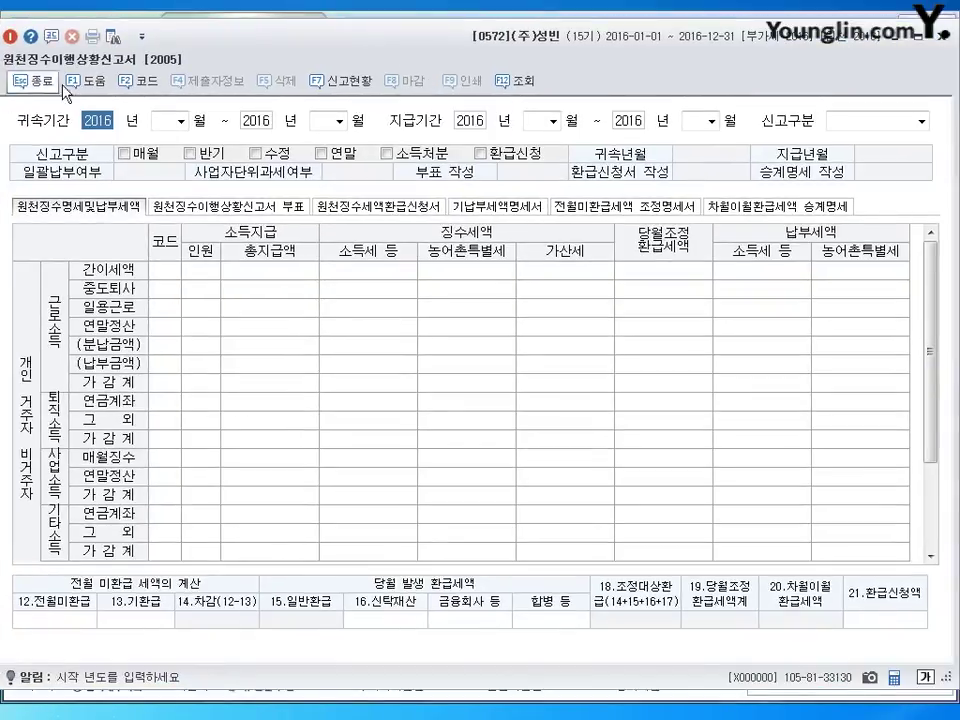
pyautogui.click(166, 121)
pyautogui.write('03')
pyautogui.press('Return')
pyautogui.press('Return')
pyautogui.write('03')
pyautogui.press('Return')
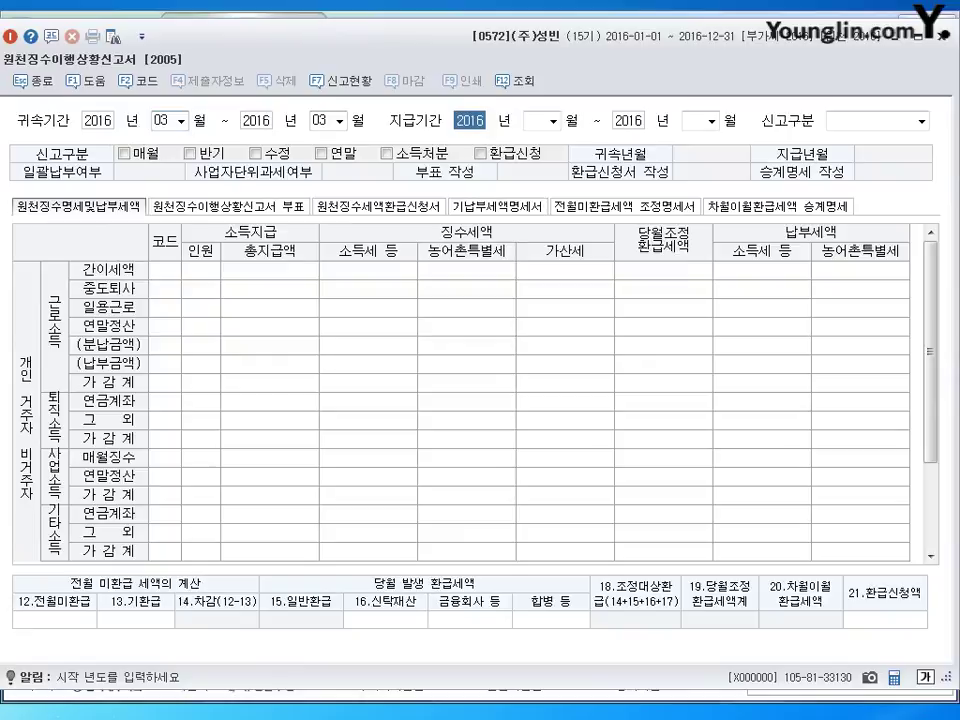
pyautogui.press('Return')
pyautogui.write('03')
pyautogui.press('Return')
pyautogui.press('Return')
pyautogui.write('03')
pyautogui.press('Return')
pyautogui.press('Return')
pyautogui.press('Return')
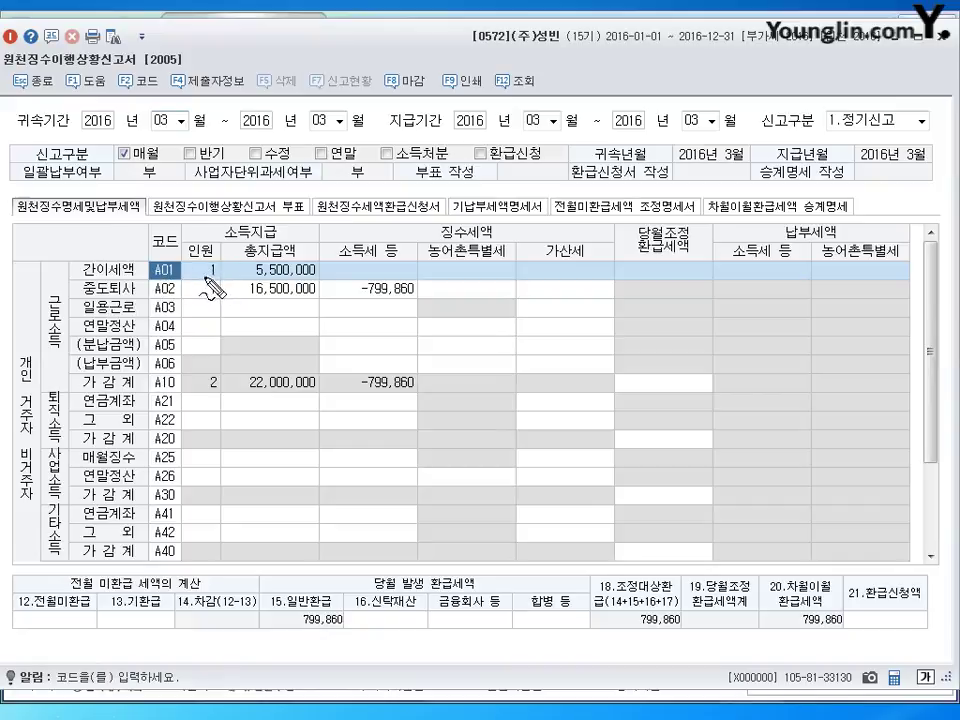
# Step: Review the March report's 22,000,000 pay and 799,860 refund, then close it saving the data
pyautogui.moveTo(214, 280)
pyautogui.mouseDown()
pyautogui.moveTo(262, 297)
pyautogui.moveTo(305, 296)
pyautogui.mouseUp()
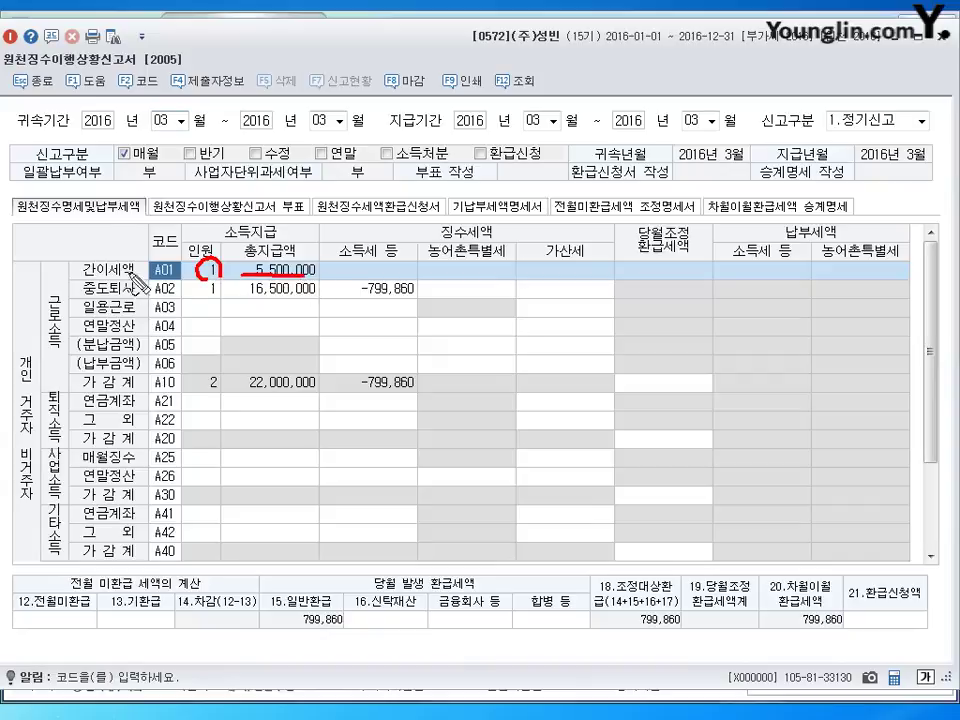
pyautogui.moveTo(82, 254)
pyautogui.mouseDown()
pyautogui.moveTo(88, 268)
pyautogui.moveTo(97, 251)
pyautogui.moveTo(80, 299)
pyautogui.moveTo(92, 281)
pyautogui.moveTo(105, 298)
pyautogui.moveTo(137, 297)
pyautogui.moveTo(110, 278)
pyautogui.moveTo(60, 295)
pyautogui.moveTo(70, 302)
pyautogui.moveTo(60, 286)
pyautogui.mouseUp()
pyautogui.moveTo(345, 308)
pyautogui.mouseDown()
pyautogui.moveTo(415, 290)
pyautogui.moveTo(410, 296)
pyautogui.mouseUp()
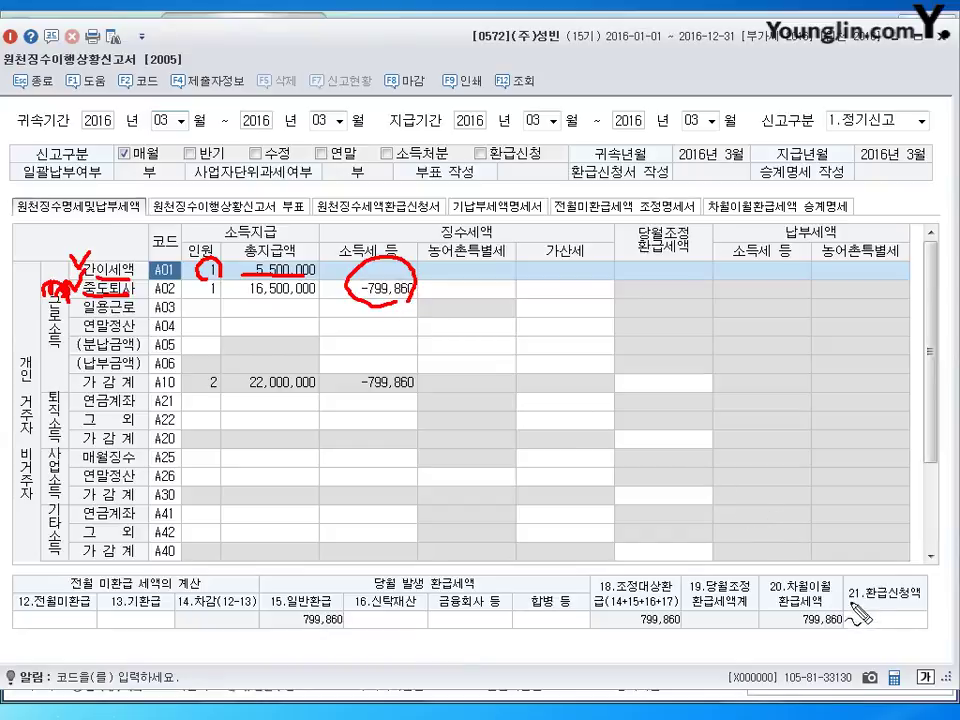
pyautogui.moveTo(817, 641)
pyautogui.mouseDown()
pyautogui.moveTo(787, 613)
pyautogui.moveTo(838, 640)
pyautogui.mouseUp()
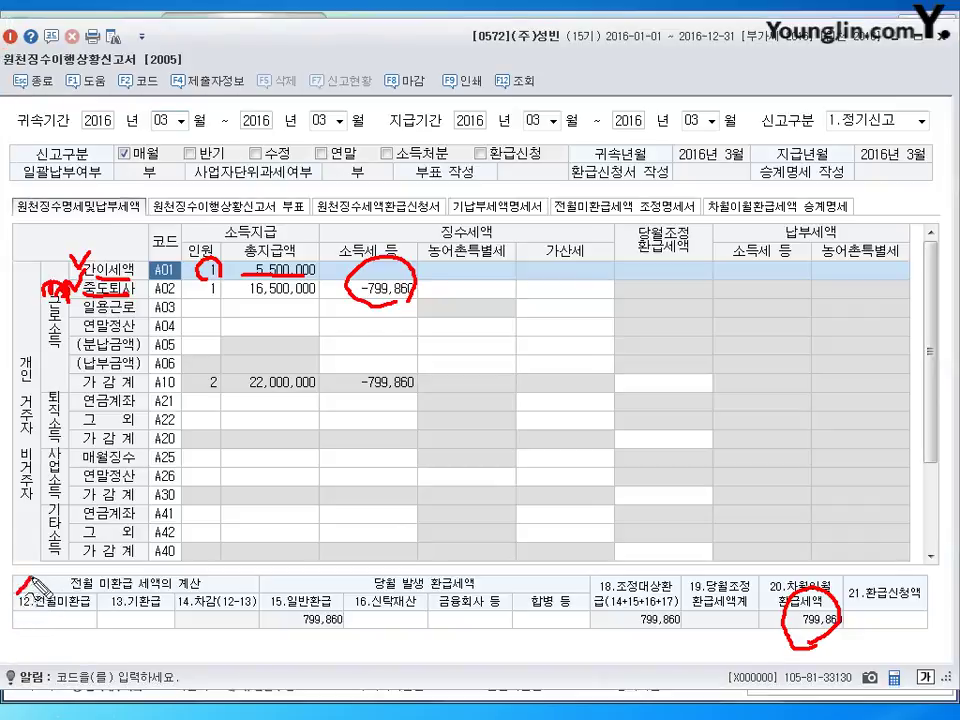
pyautogui.moveTo(32, 583)
pyautogui.mouseDown()
pyautogui.moveTo(45, 575)
pyautogui.moveTo(22, 632)
pyautogui.moveTo(28, 600)
pyautogui.mouseUp()
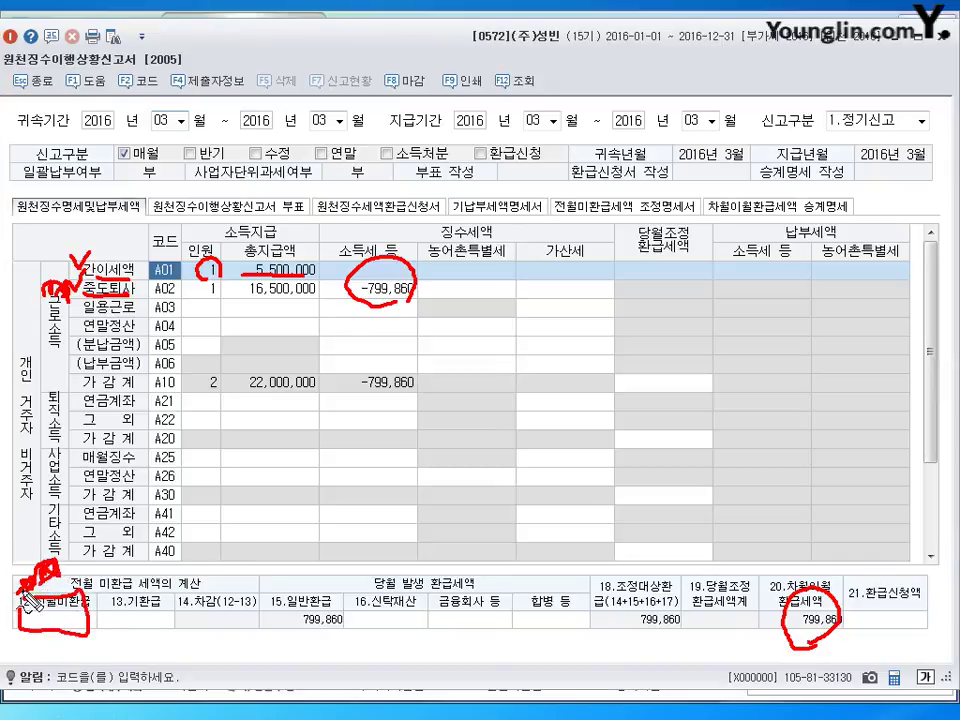
pyautogui.press('Escape')
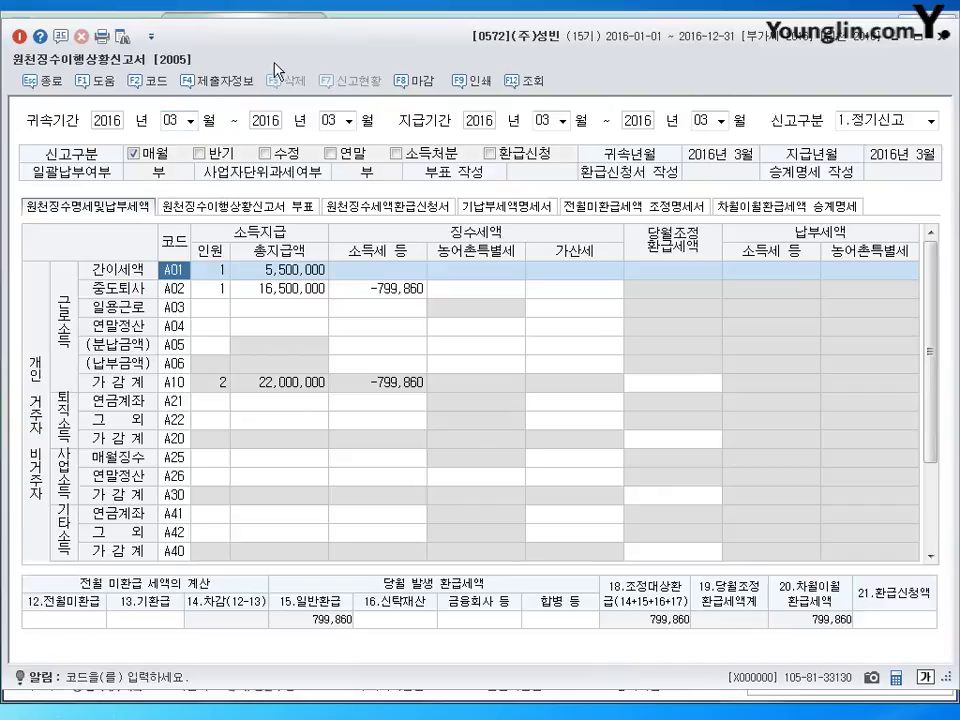
pyautogui.press('Escape')
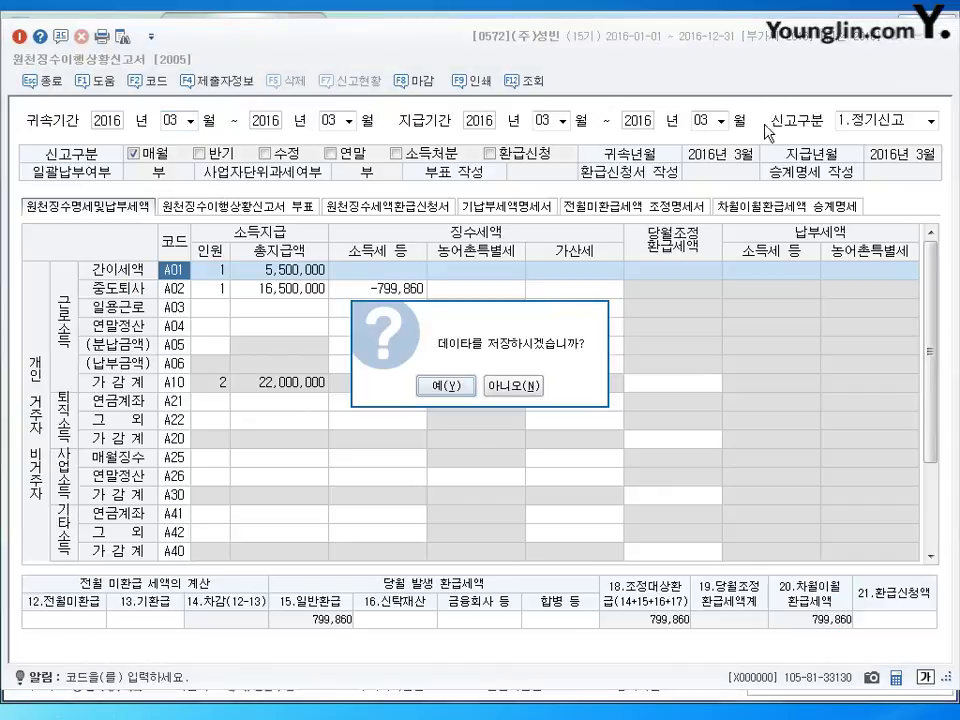
pyautogui.click(446, 386)
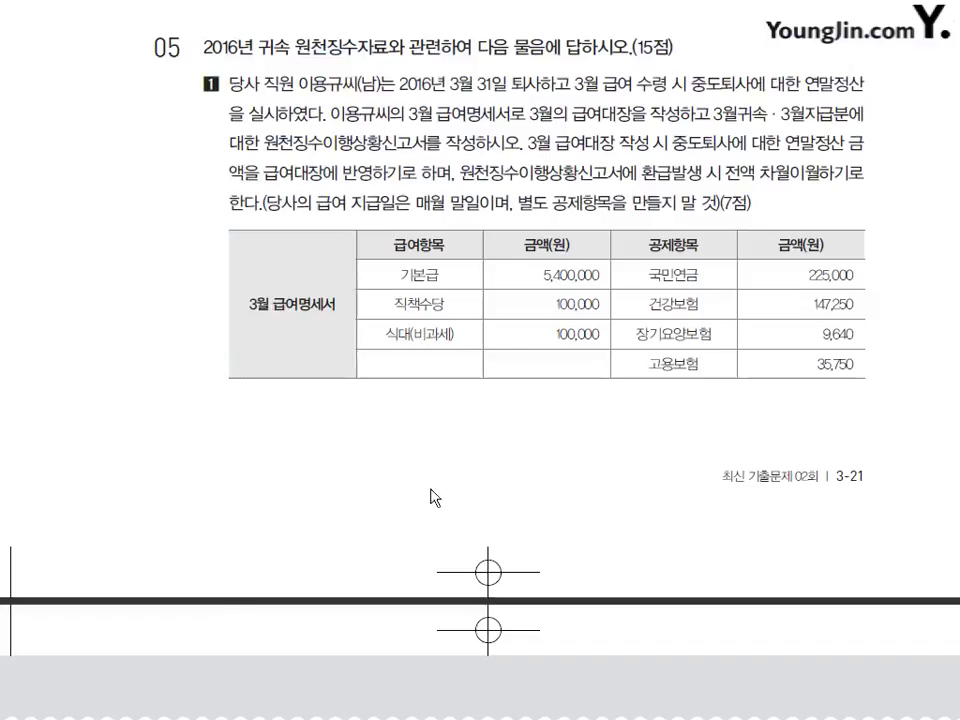
# Step: Scroll the textbook PDF to problem 2's dependants' deduction table
pyautogui.scroll(-5, 433, 497)
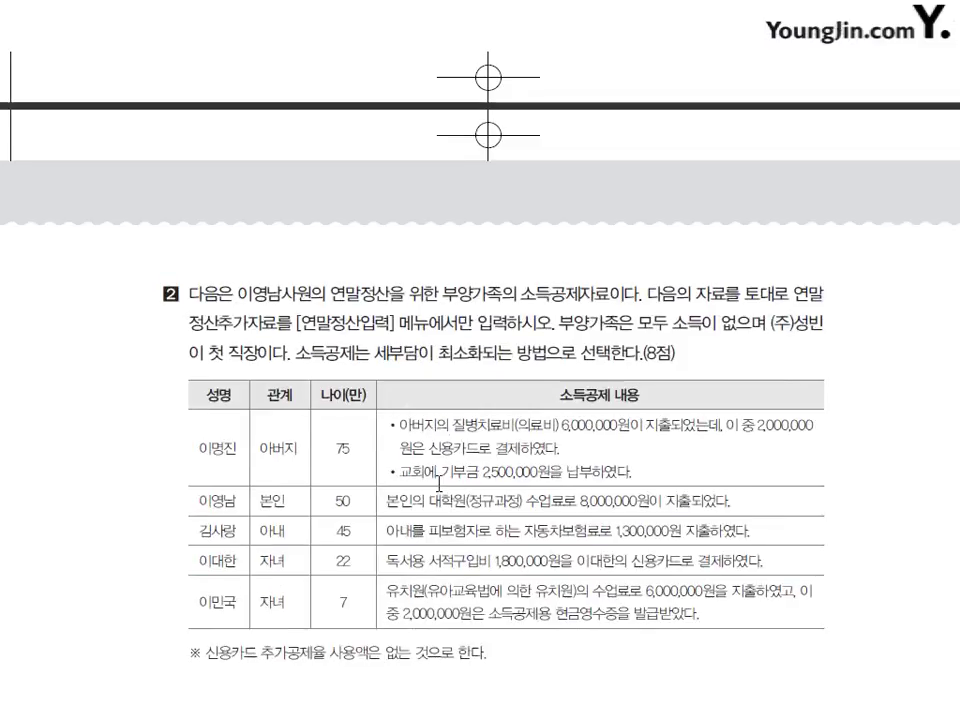
pyautogui.scroll(-2, 456, 442)
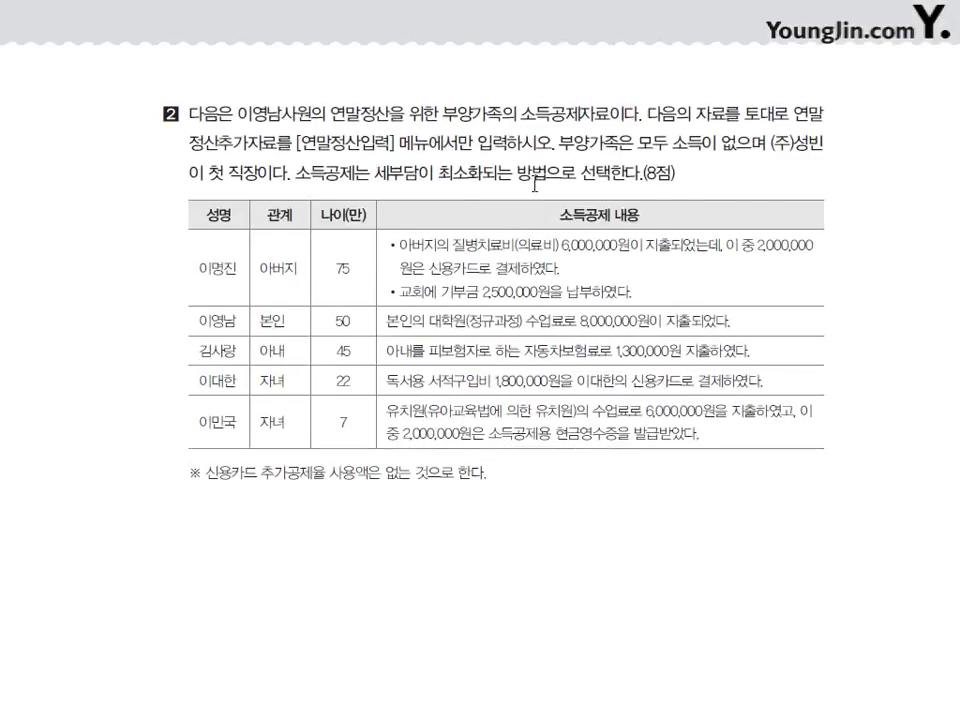
pyautogui.scroll(-1, 540, 184)
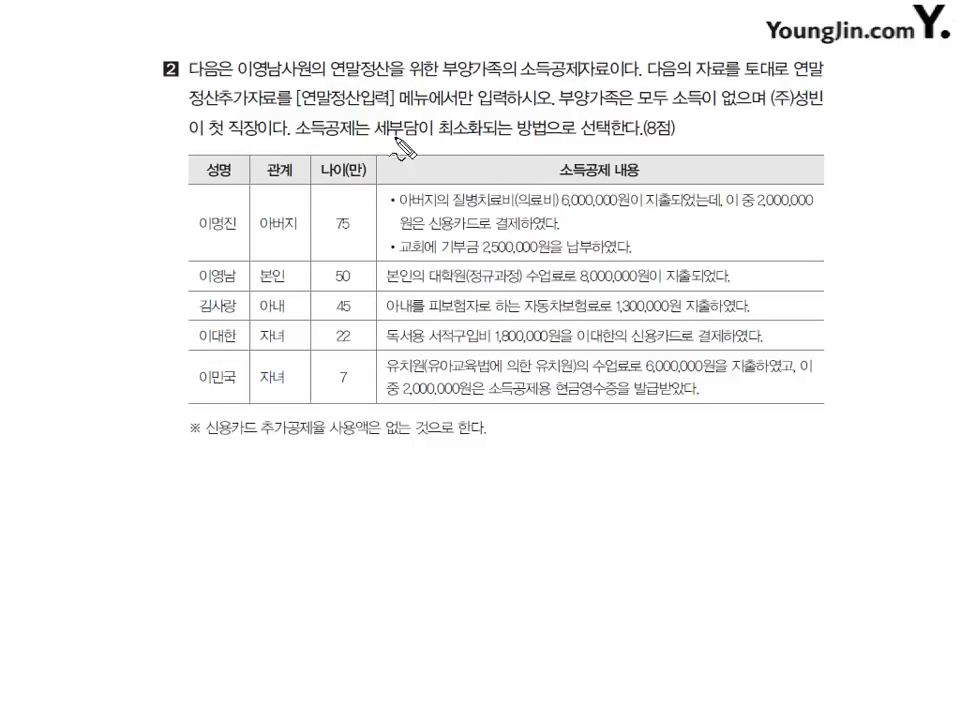
pyautogui.moveTo(305, 102)
pyautogui.mouseDown()
pyautogui.moveTo(392, 101)
pyautogui.moveTo(375, 90)
pyautogui.moveTo(388, 117)
pyautogui.mouseUp()
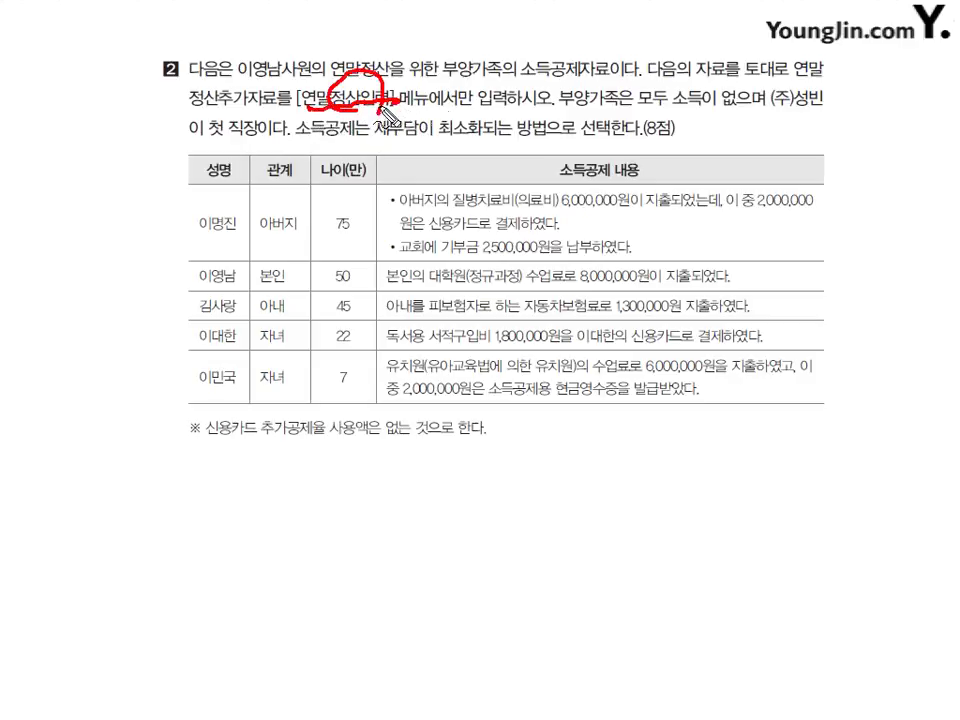
pyautogui.moveTo(638, 112)
pyautogui.mouseDown()
pyautogui.moveTo(700, 112)
pyautogui.moveTo(720, 88)
pyautogui.moveTo(718, 108)
pyautogui.mouseUp()
pyautogui.moveTo(228, 148); pyautogui.dragTo(264, 130)
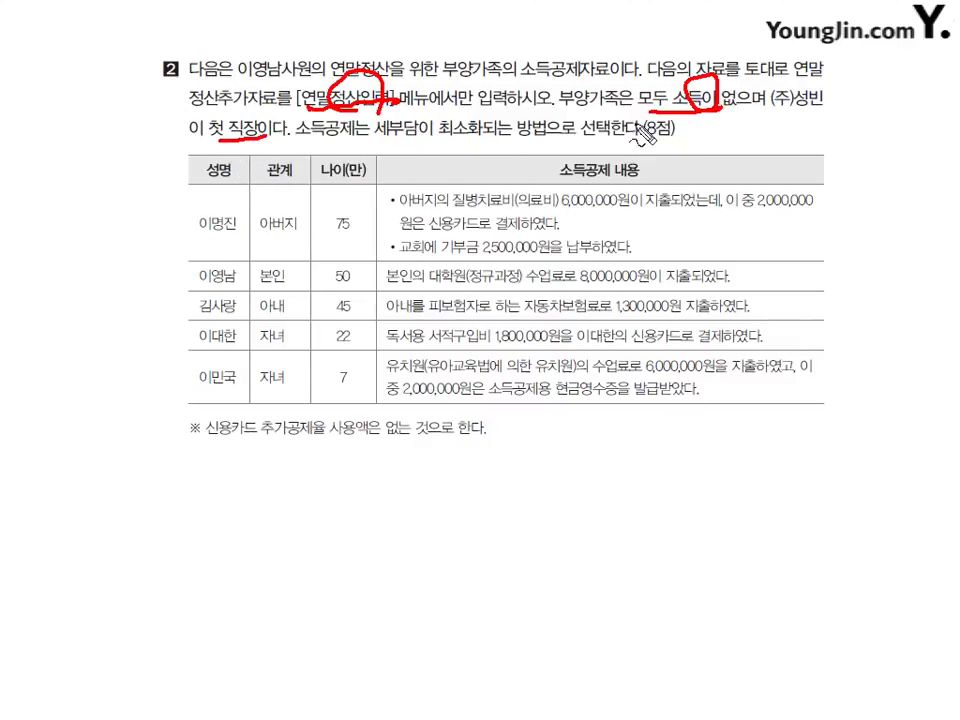